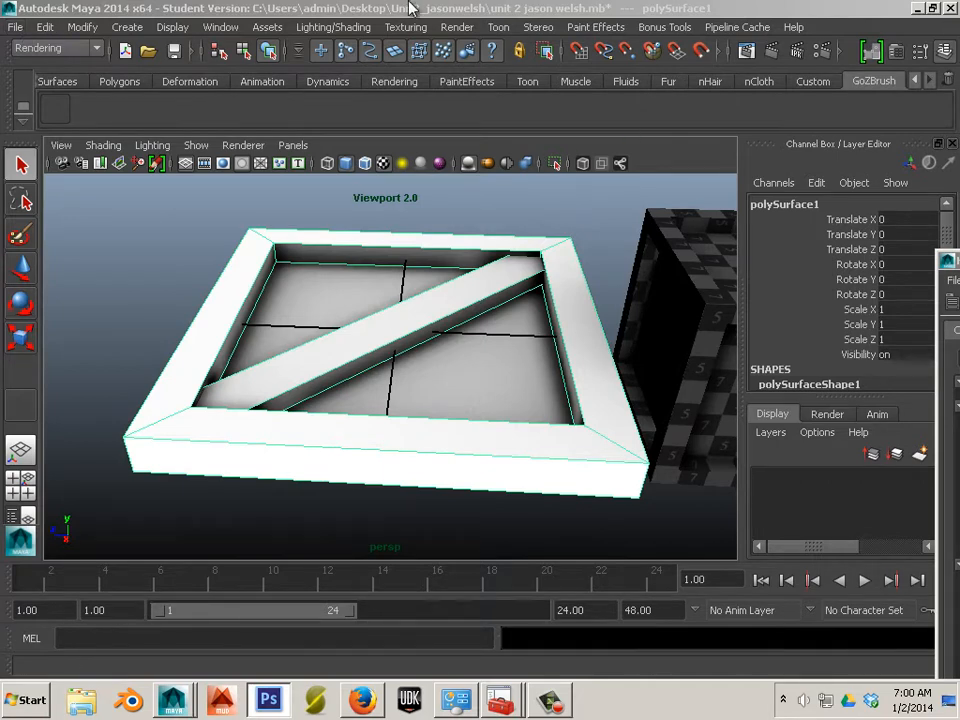
- Switch to Photoshop and open the crate_shadows_bake image from the unit 2 project's renderData > mentalray > lightMap folder
{"action": "left_click_drag", "start_coordinate": [408, 8], "coordinate": [540, 55]}
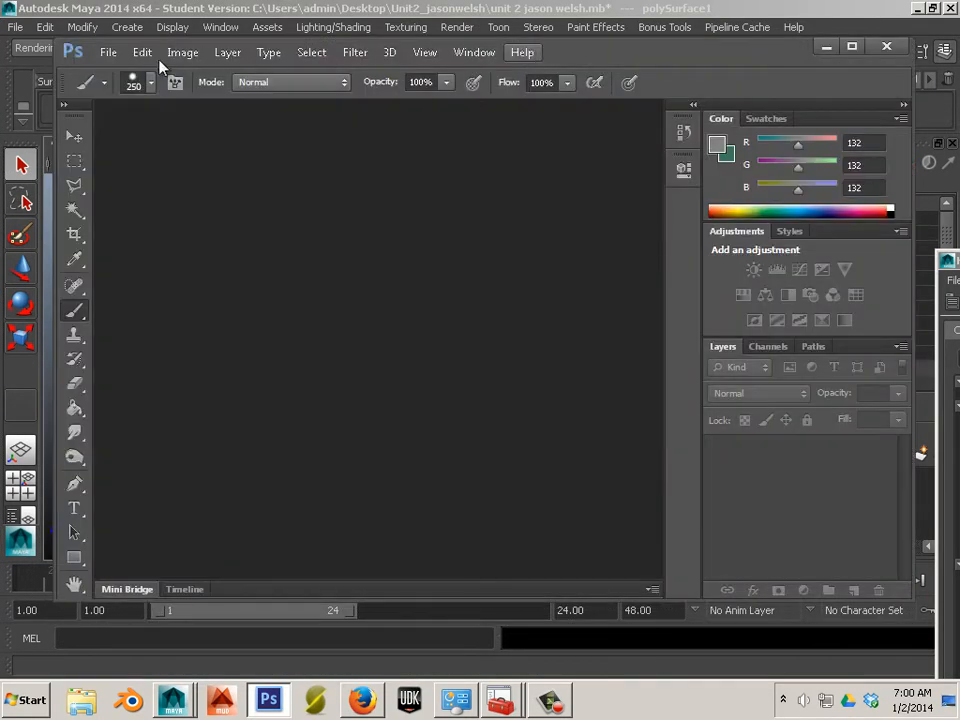
{"action": "left_click", "coordinate": [109, 53]}
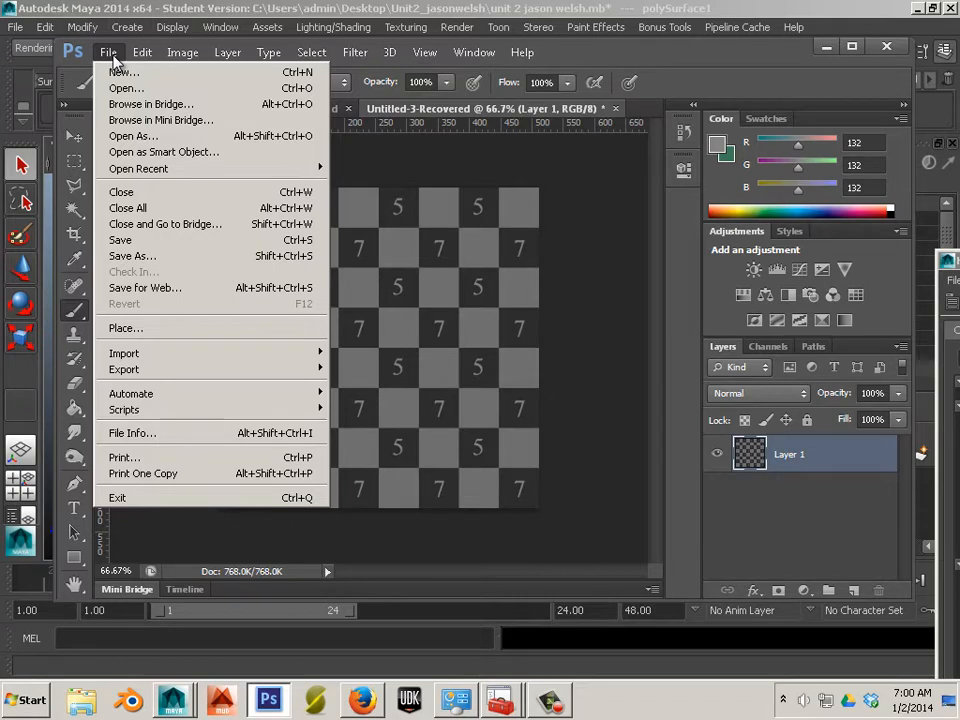
{"action": "left_click", "coordinate": [120, 88]}
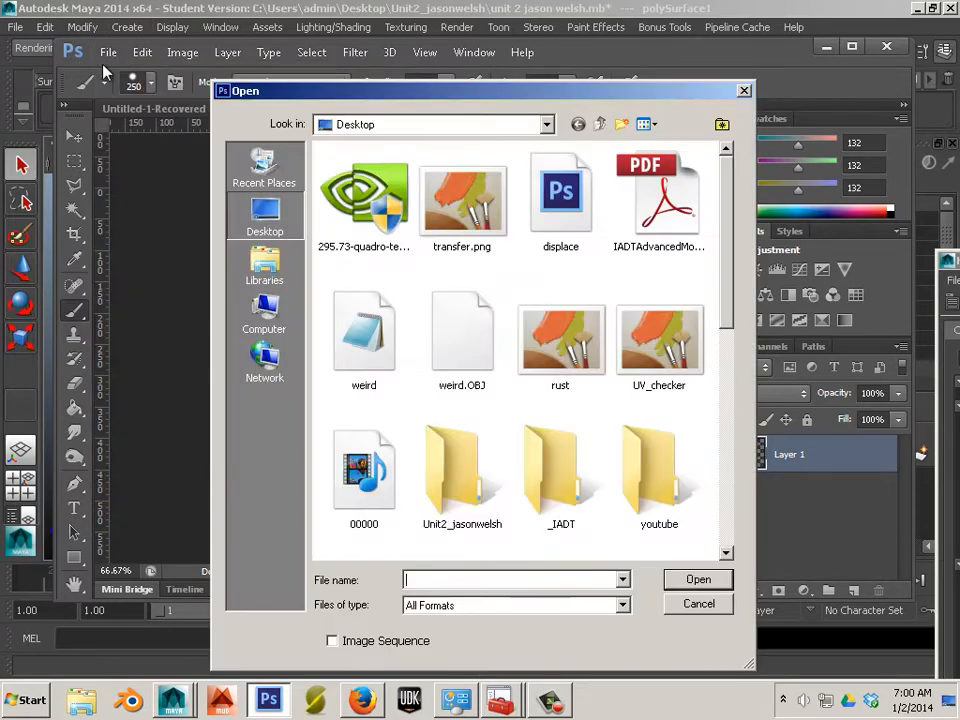
{"action": "scroll", "coordinate": [516, 272], "scroll_direction": "down", "scroll_amount": 3}
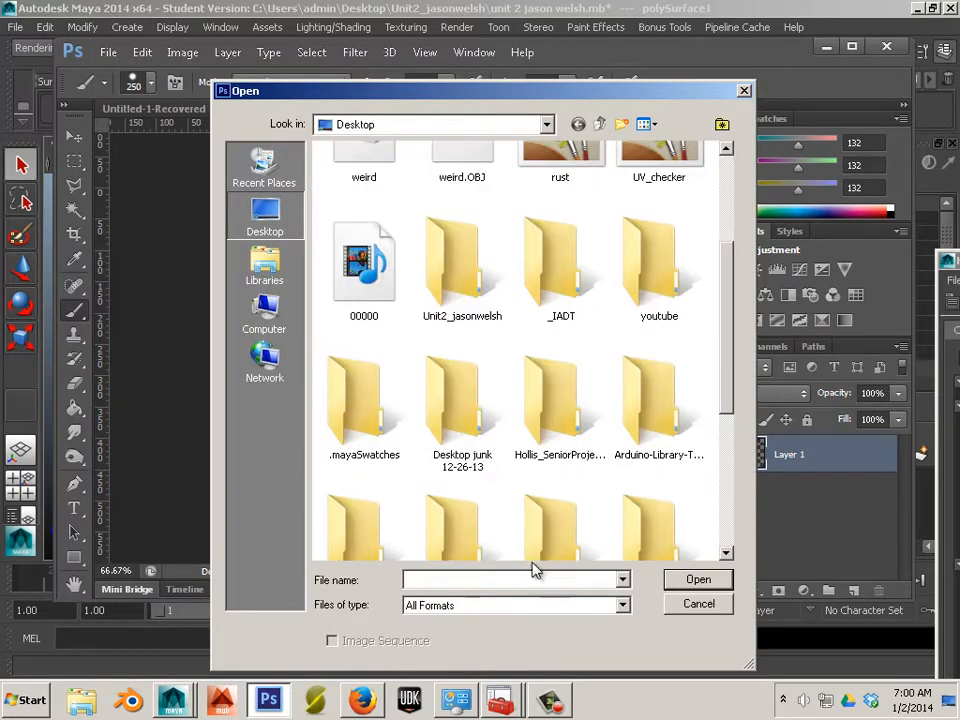
{"action": "double_click", "coordinate": [467, 308]}
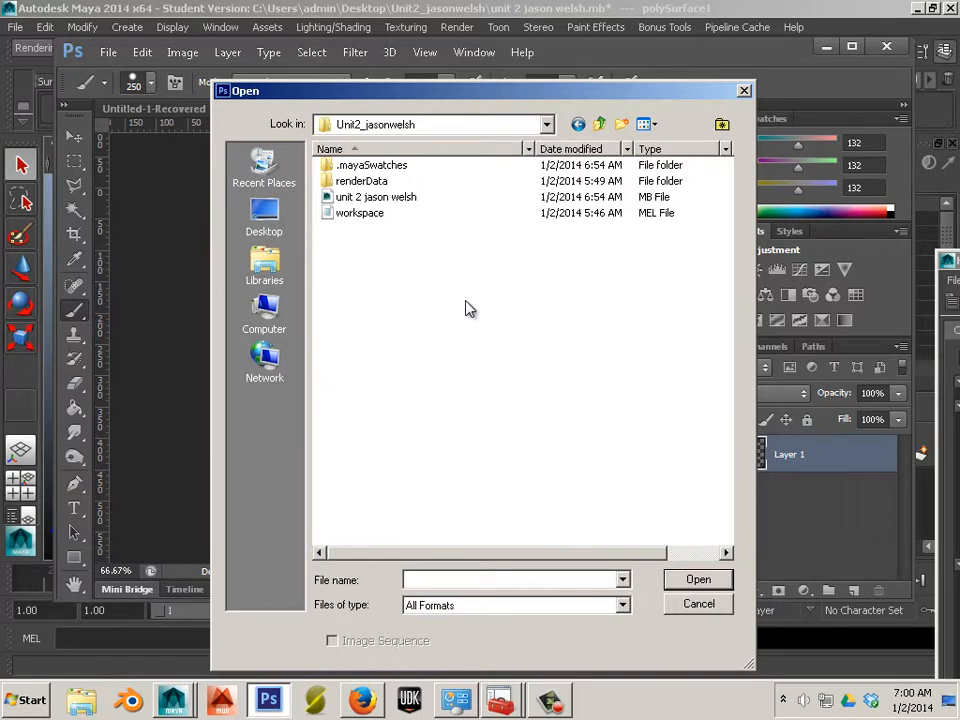
{"action": "double_click", "coordinate": [338, 186]}
{"action": "double_click", "coordinate": [348, 168]}
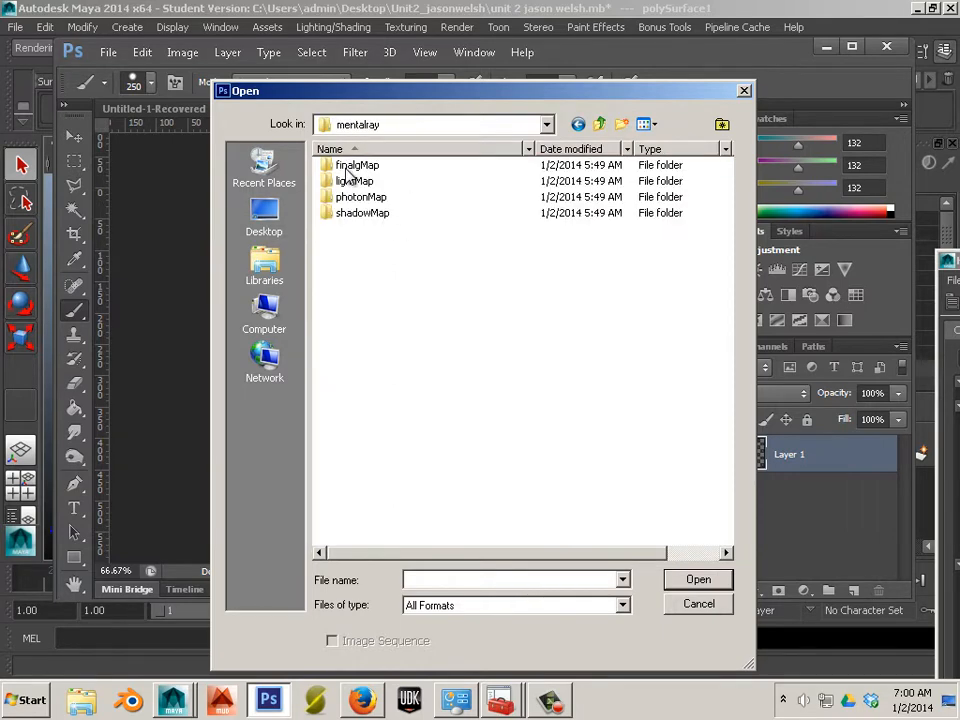
{"action": "double_click", "coordinate": [352, 182]}
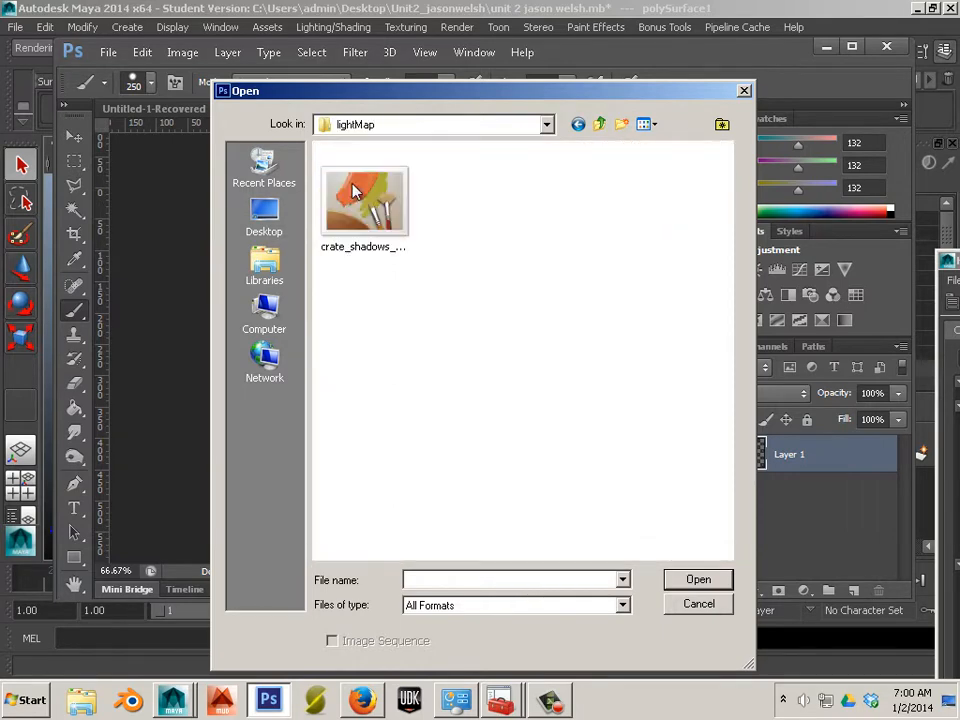
{"action": "left_click", "coordinate": [374, 232]}
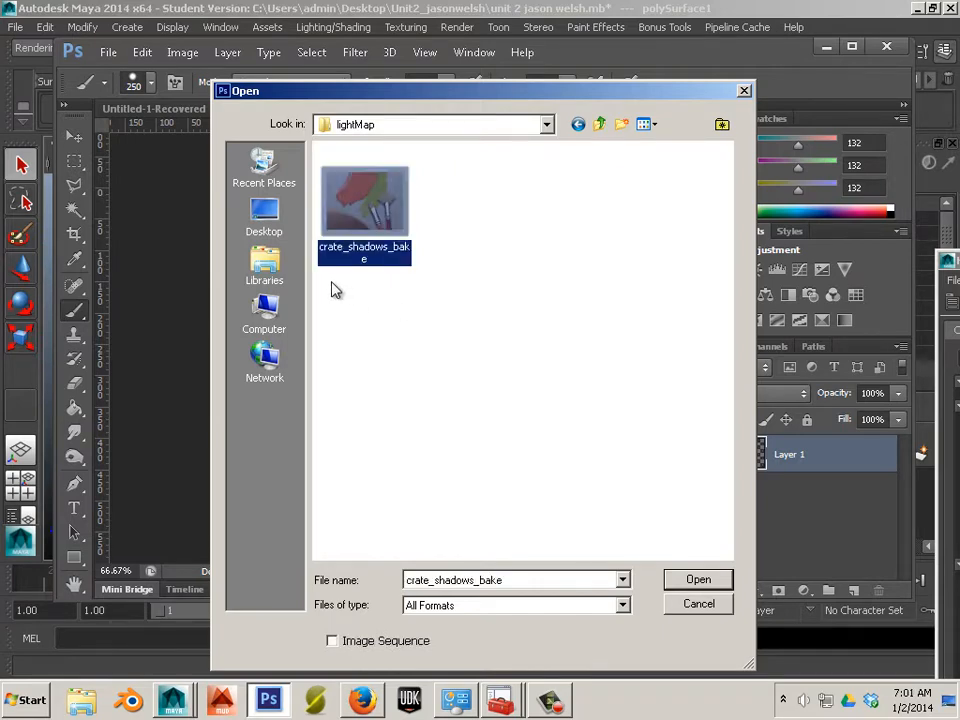
{"action": "double_click", "coordinate": [358, 229]}
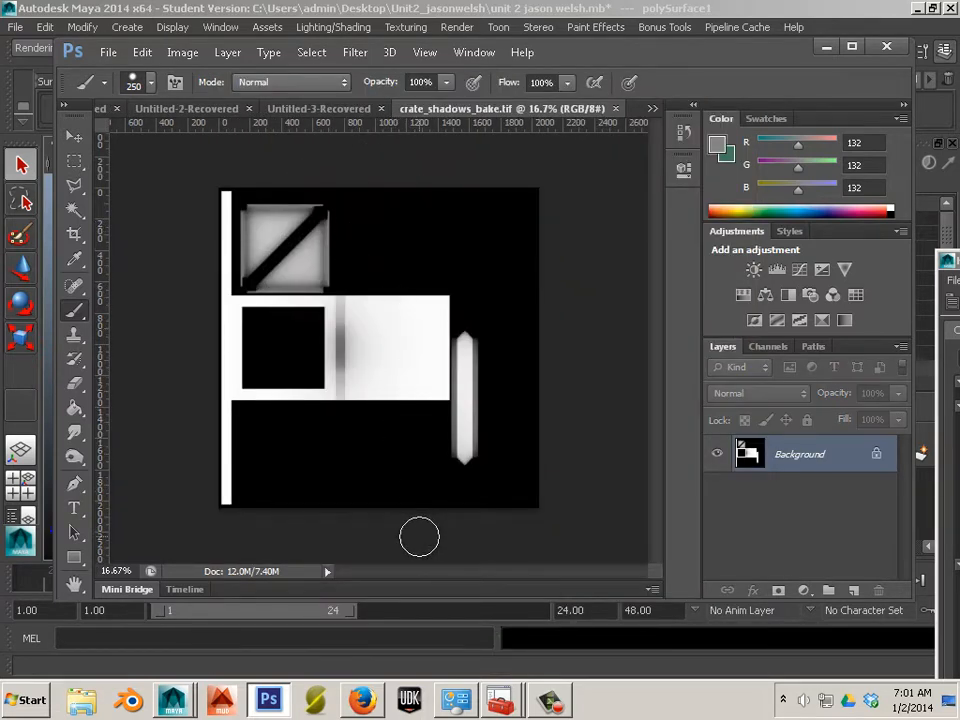
- Switch to Maya and review the mental ray batch bake settings, including the texture override's prefix, resolution and file format
{"action": "key", "text": "alt+Tab"}
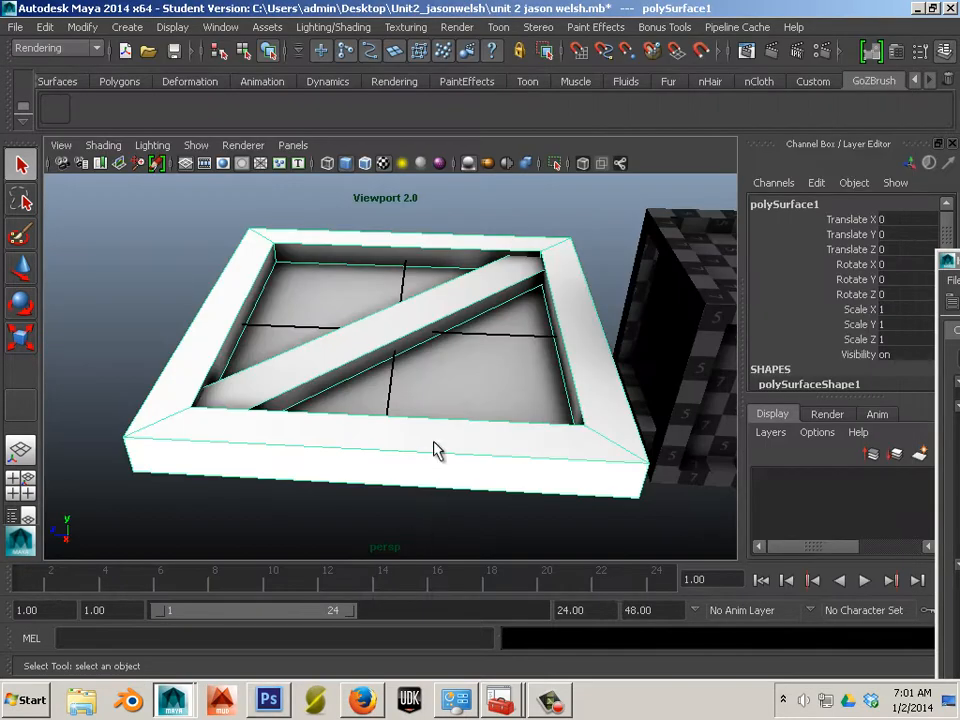
{"action": "left_click", "coordinate": [330, 30]}
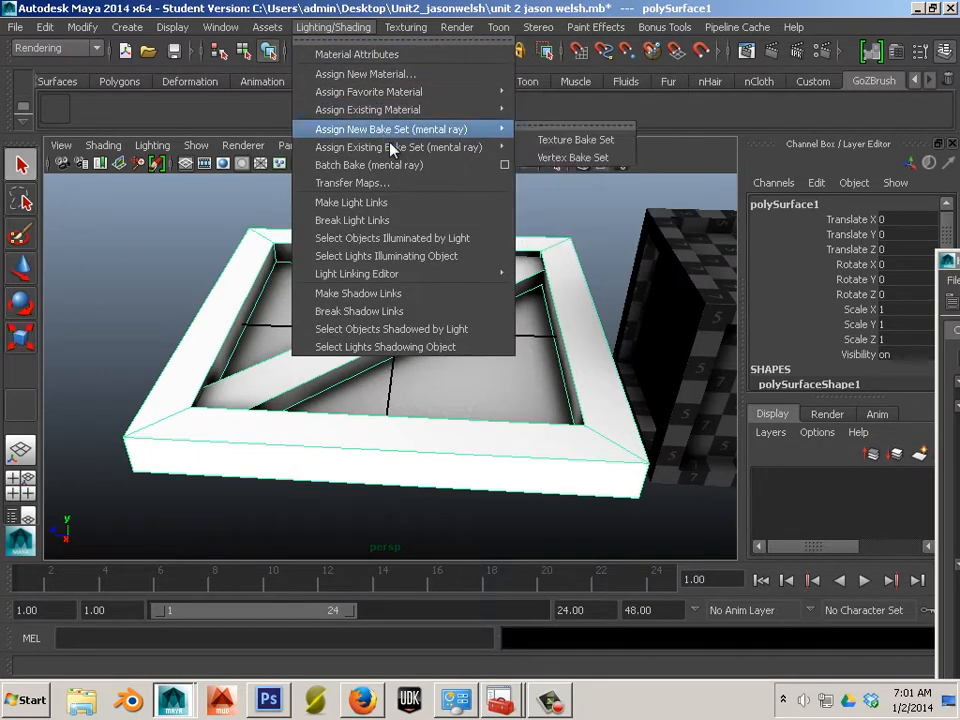
{"action": "left_click", "coordinate": [505, 164]}
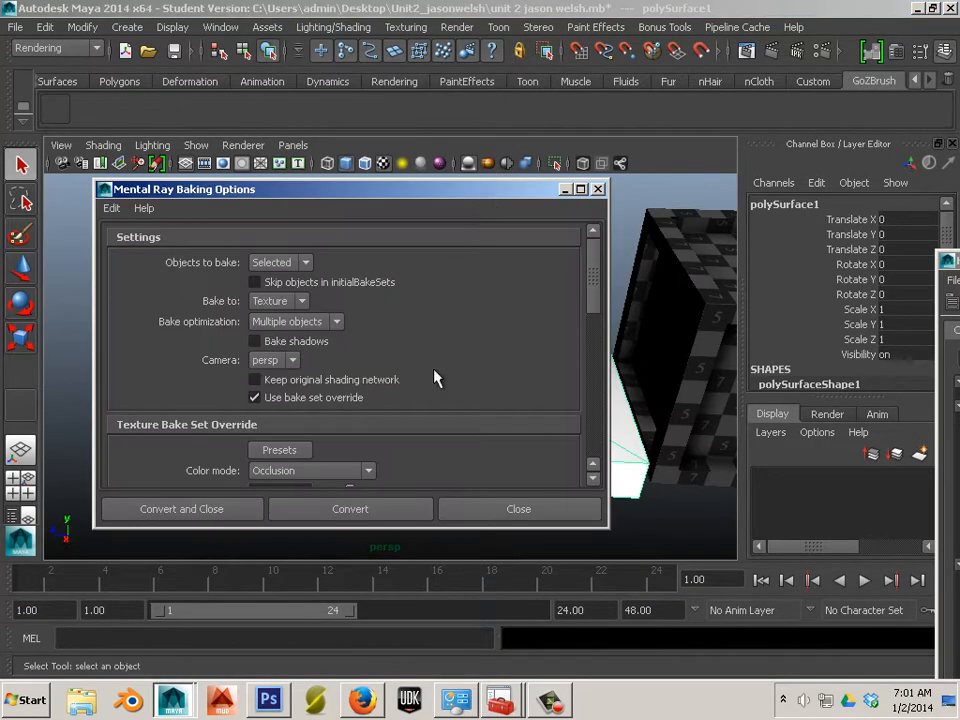
{"action": "scroll", "coordinate": [456, 380], "scroll_direction": "down", "scroll_amount": 3}
{"action": "scroll", "coordinate": [456, 380], "scroll_direction": "down", "scroll_amount": 6}
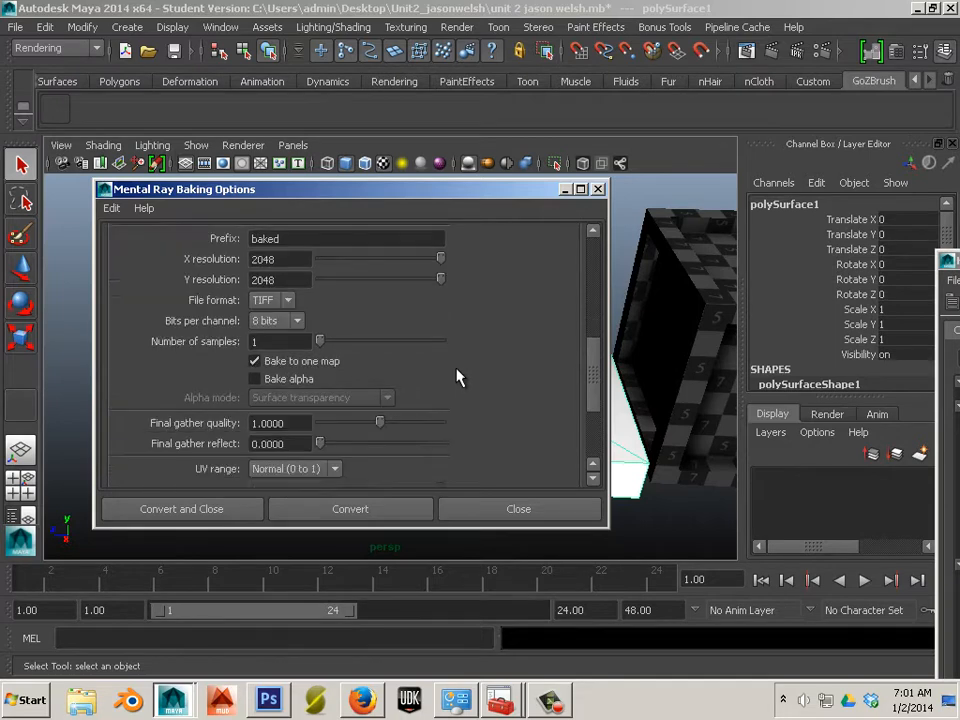
{"action": "scroll", "coordinate": [456, 376], "scroll_direction": "down", "scroll_amount": 1}
{"action": "scroll", "coordinate": [456, 376], "scroll_direction": "up", "scroll_amount": 10}
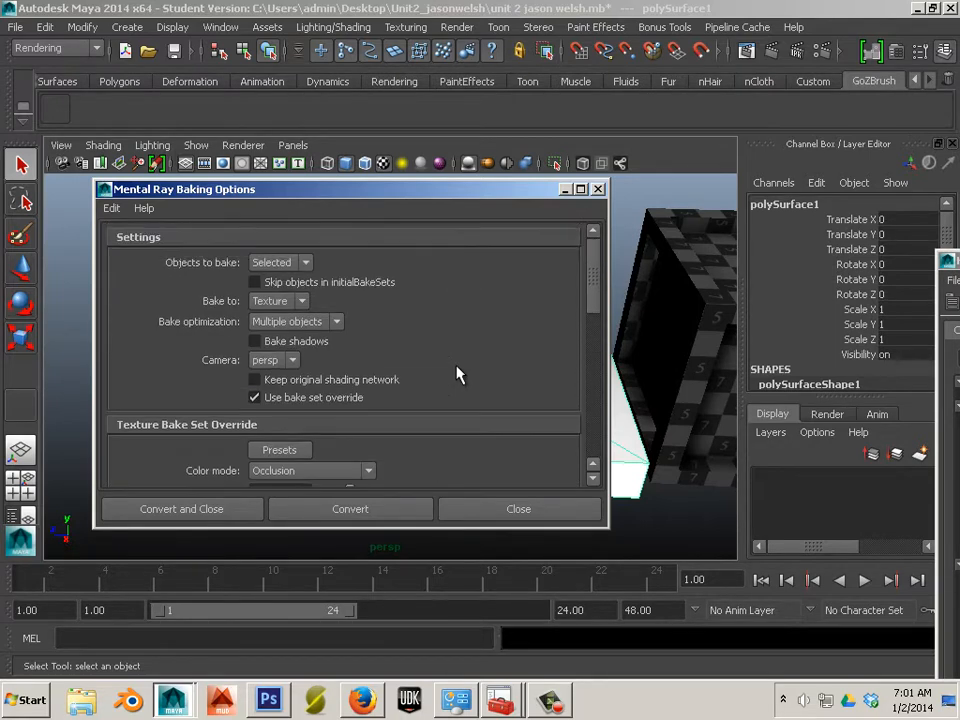
{"action": "left_click", "coordinate": [597, 189]}
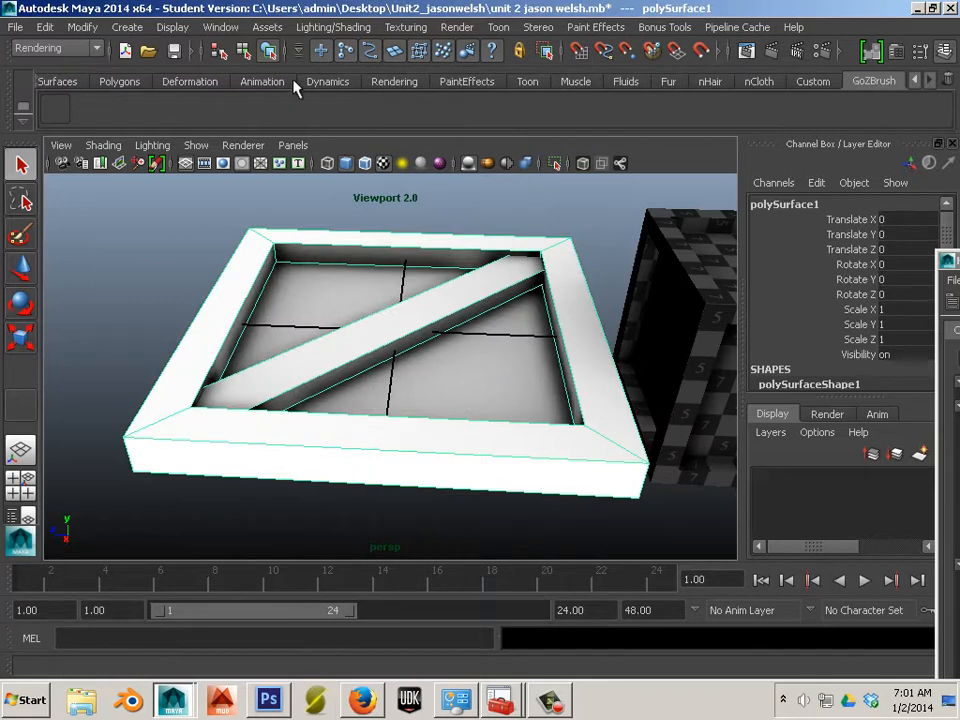
- Open Hypershade and bring up the attributes of the baked_fnbake1 file texture
{"action": "left_click", "coordinate": [220, 27]}
{"action": "mouse_move", "coordinate": [241, 74]}
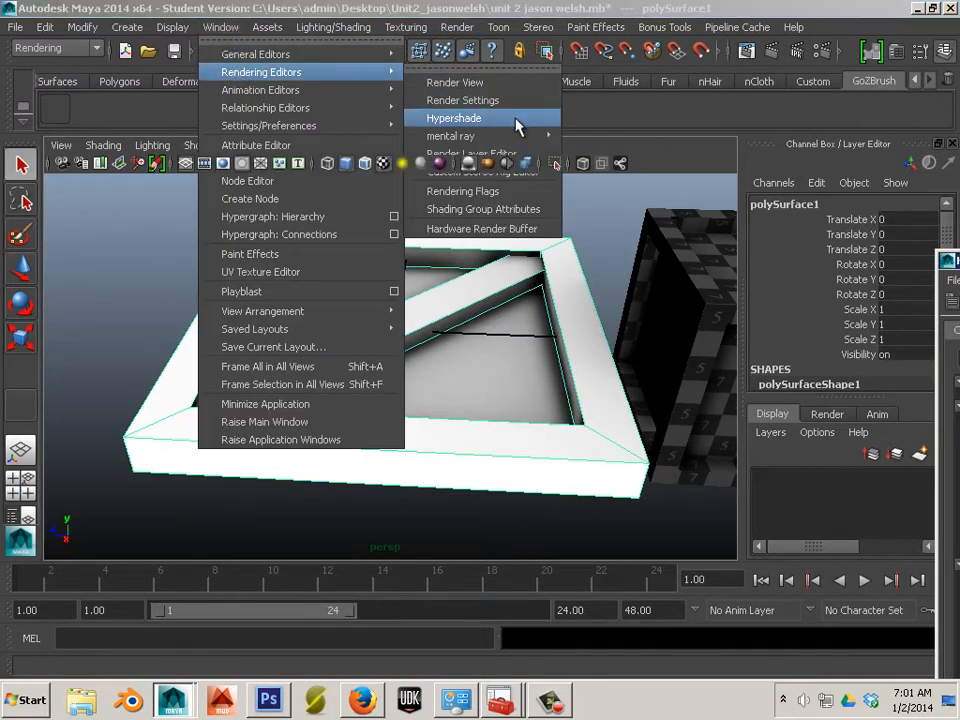
{"action": "left_click", "coordinate": [519, 118]}
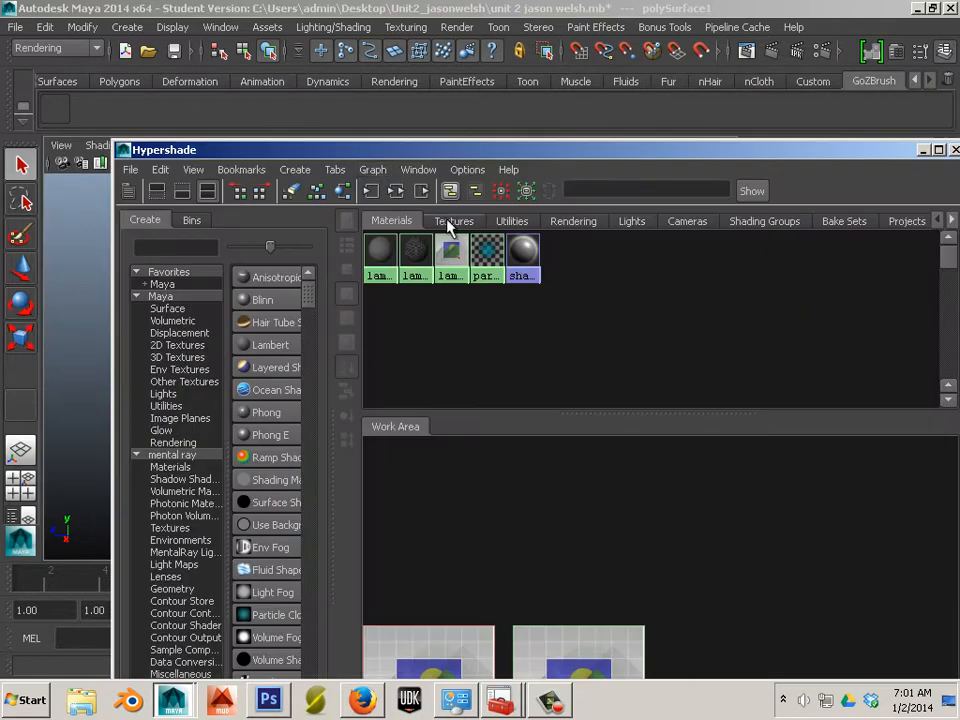
{"action": "left_click", "coordinate": [453, 221]}
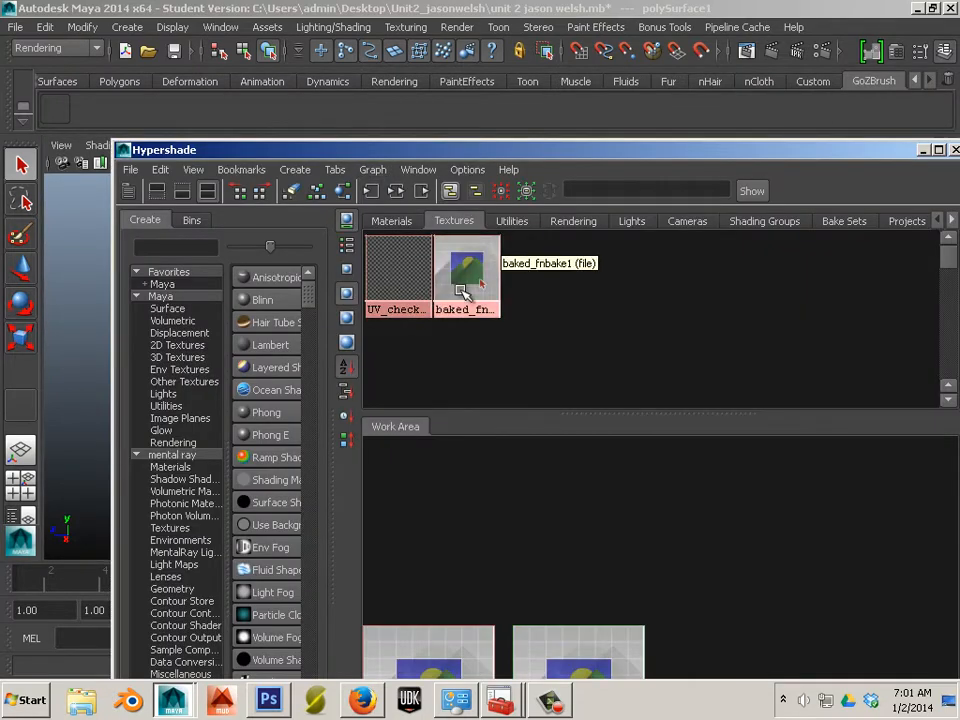
{"action": "double_click", "coordinate": [463, 272]}
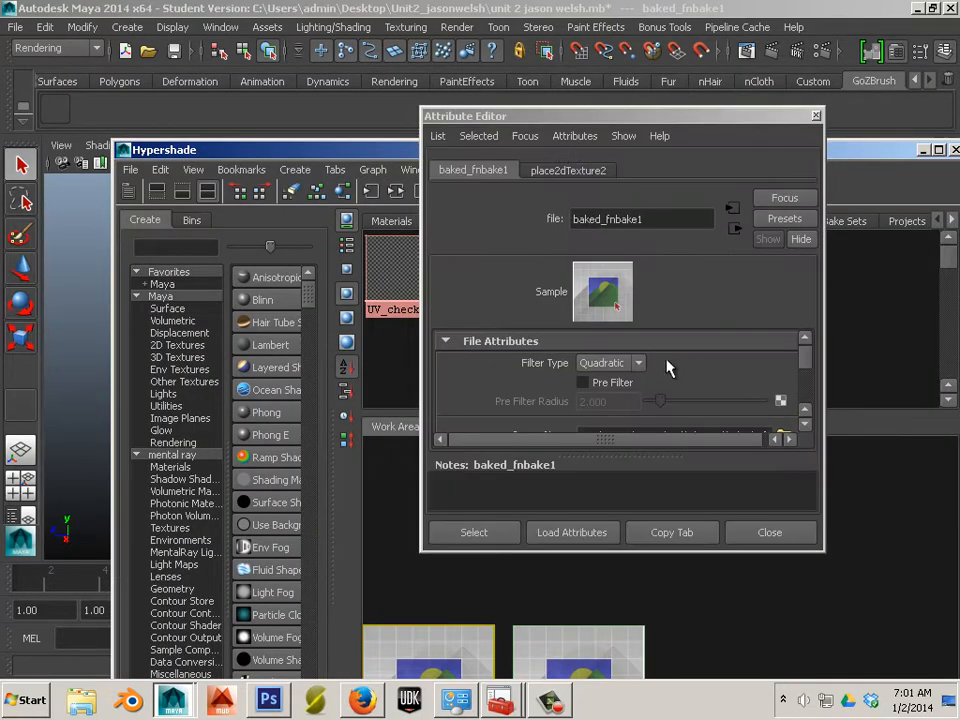
- Check the texture's image file path and browse for its folder without choosing another file
{"action": "scroll", "coordinate": [668, 368], "scroll_direction": "down", "scroll_amount": 2}
{"action": "left_click_drag", "start_coordinate": [636, 380], "coordinate": [780, 378]}
{"action": "left_click", "coordinate": [783, 379]}
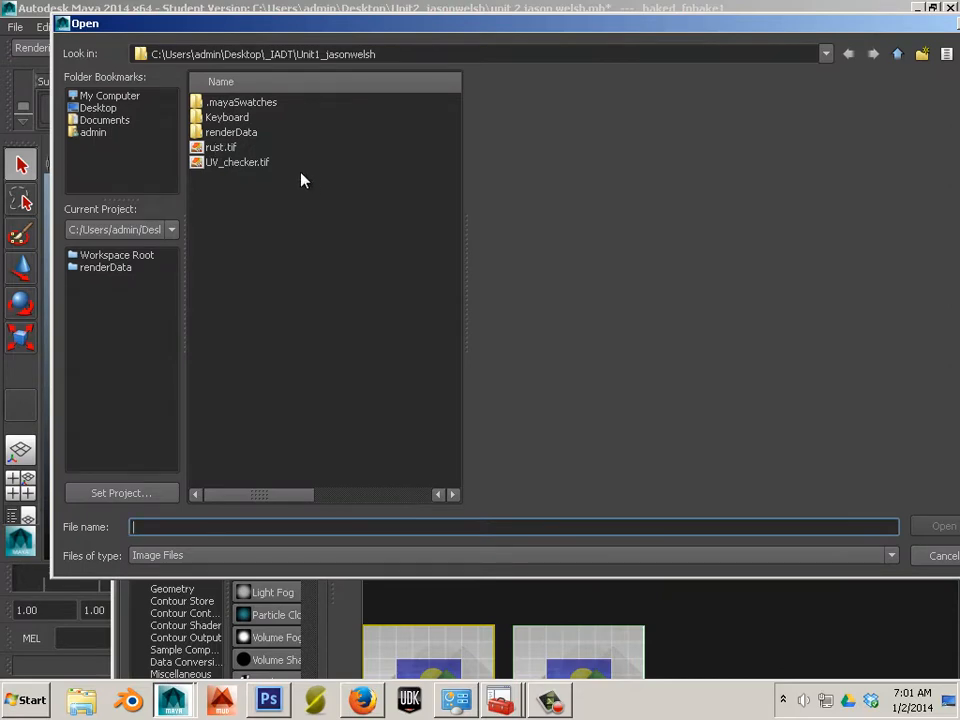
{"action": "key", "text": "Escape"}
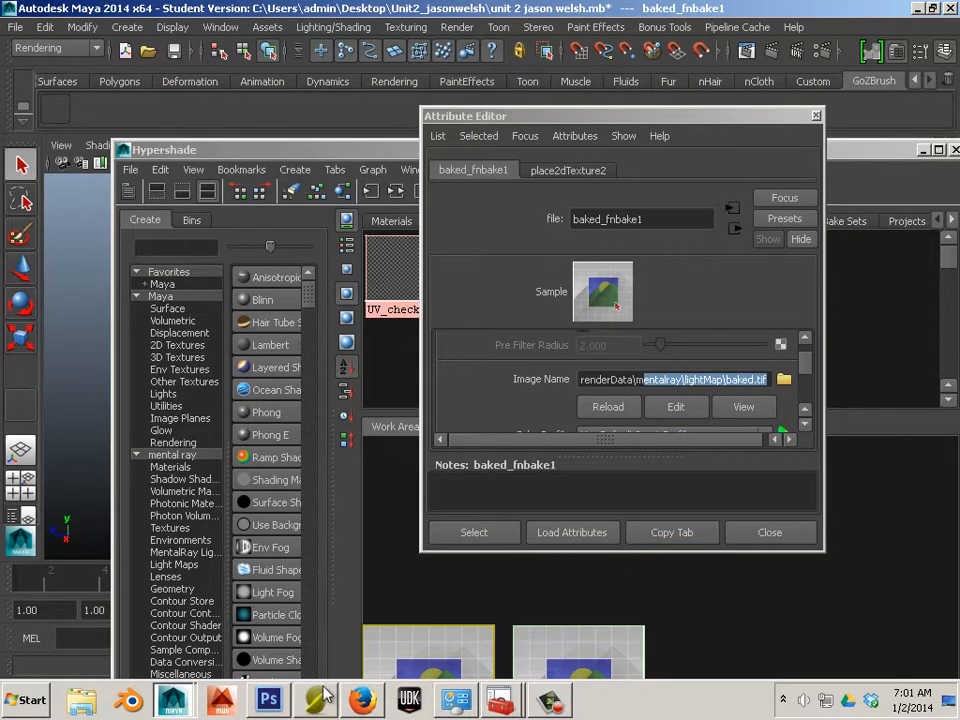
{"action": "key", "text": "alt+Tab"}
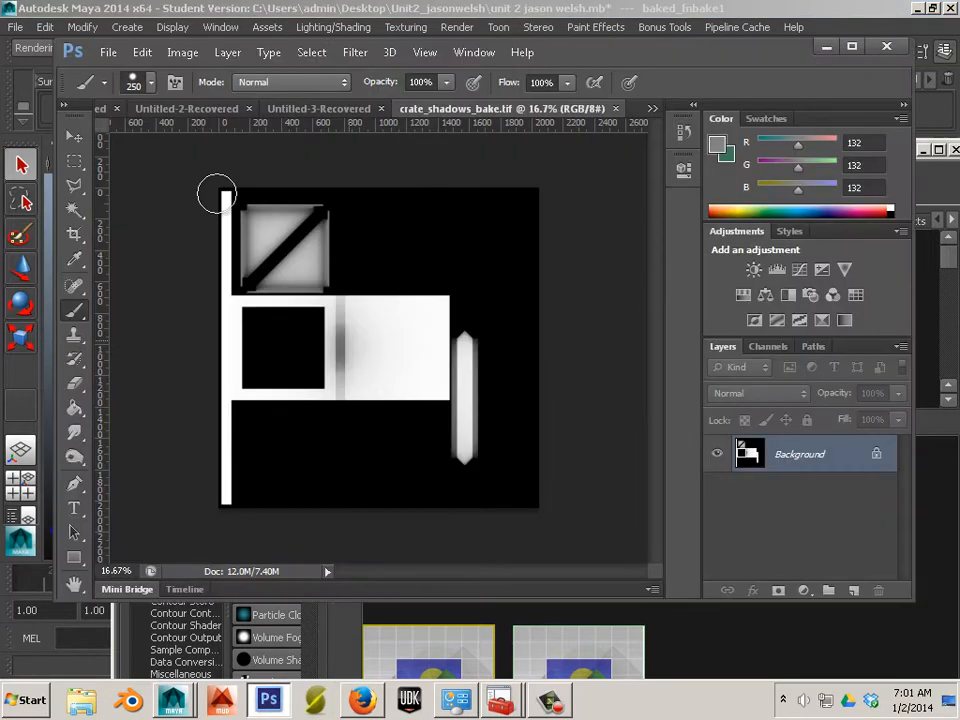
{"action": "left_click", "coordinate": [112, 53]}
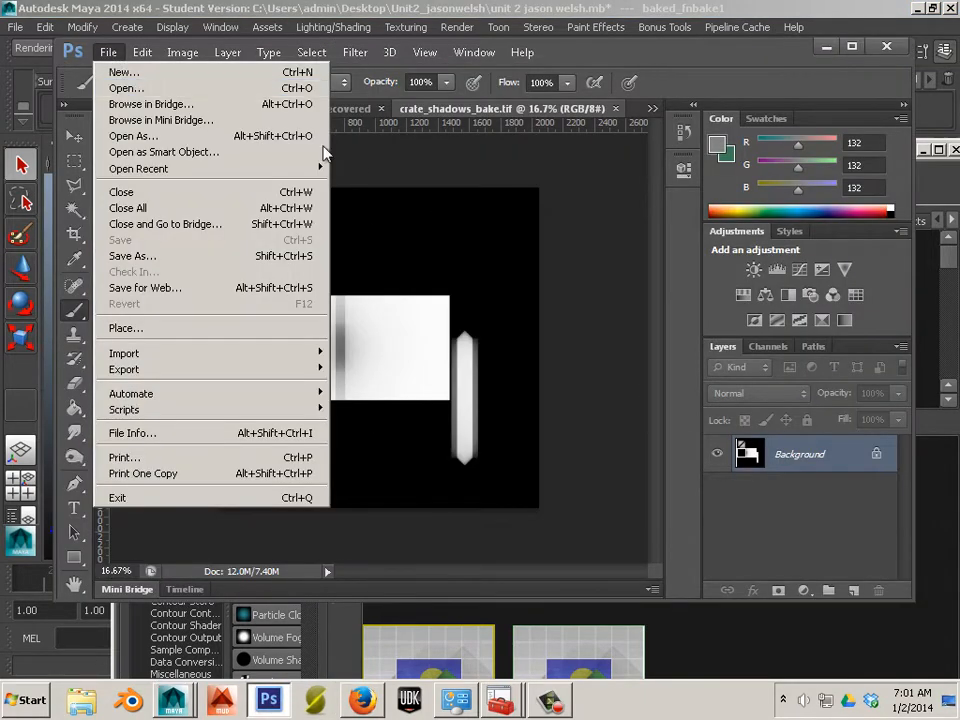
{"action": "left_click", "coordinate": [120, 88]}
{"action": "left_click", "coordinate": [441, 130]}
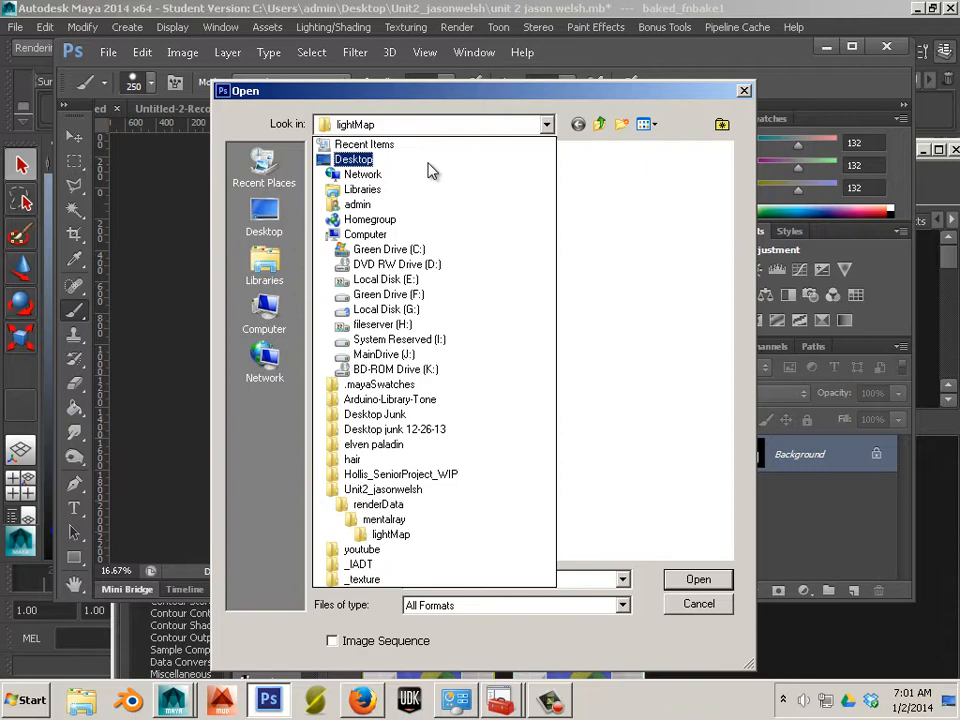
{"action": "left_click", "coordinate": [433, 510]}
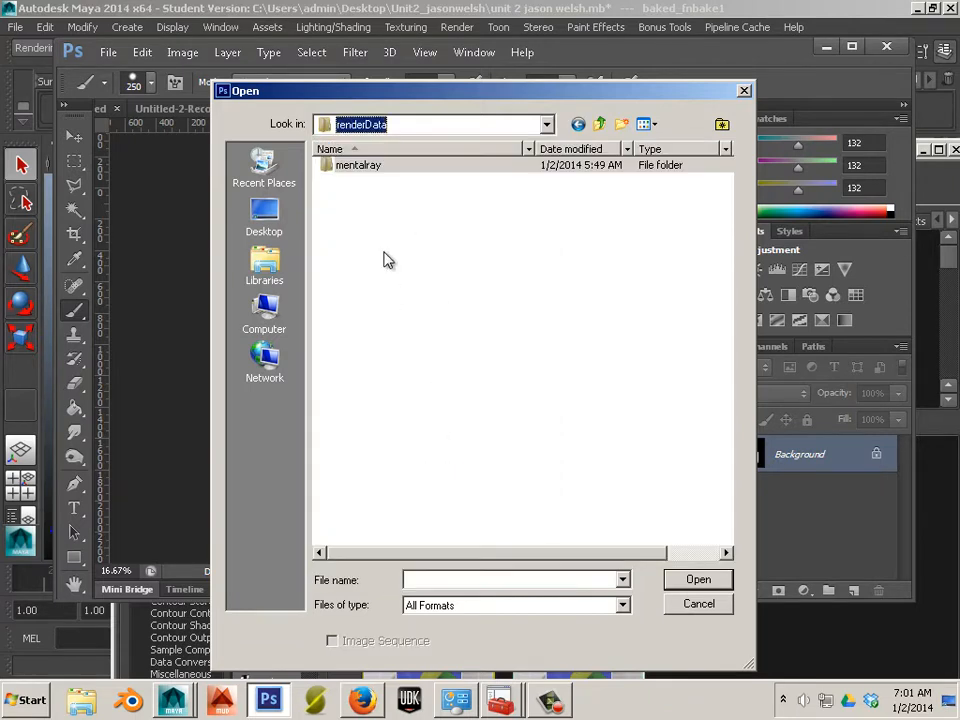
{"action": "double_click", "coordinate": [366, 168]}
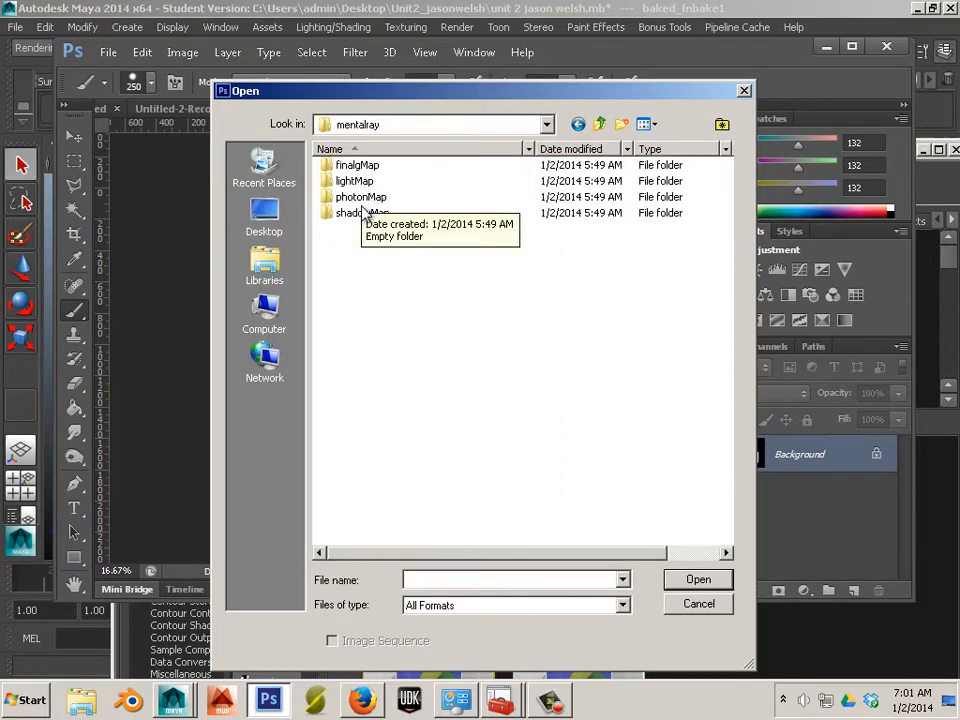
- Return to Maya, check the baked_fnbake1 image path and display its image in the external viewer
{"action": "key", "text": "alt+Tab"}
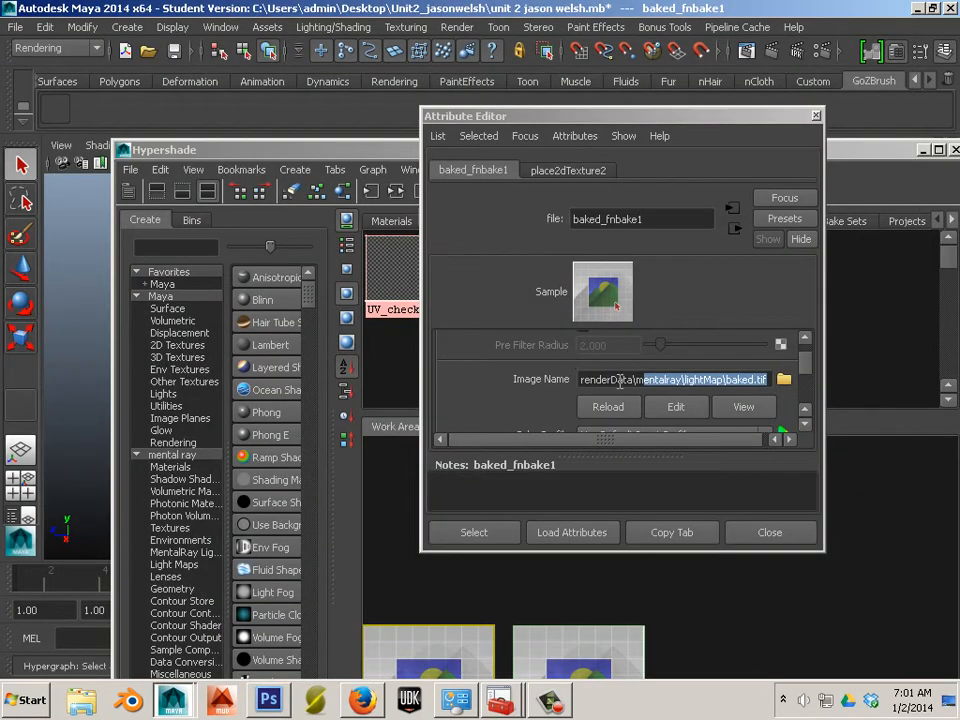
{"action": "left_click_drag", "start_coordinate": [617, 379], "coordinate": [576, 379]}
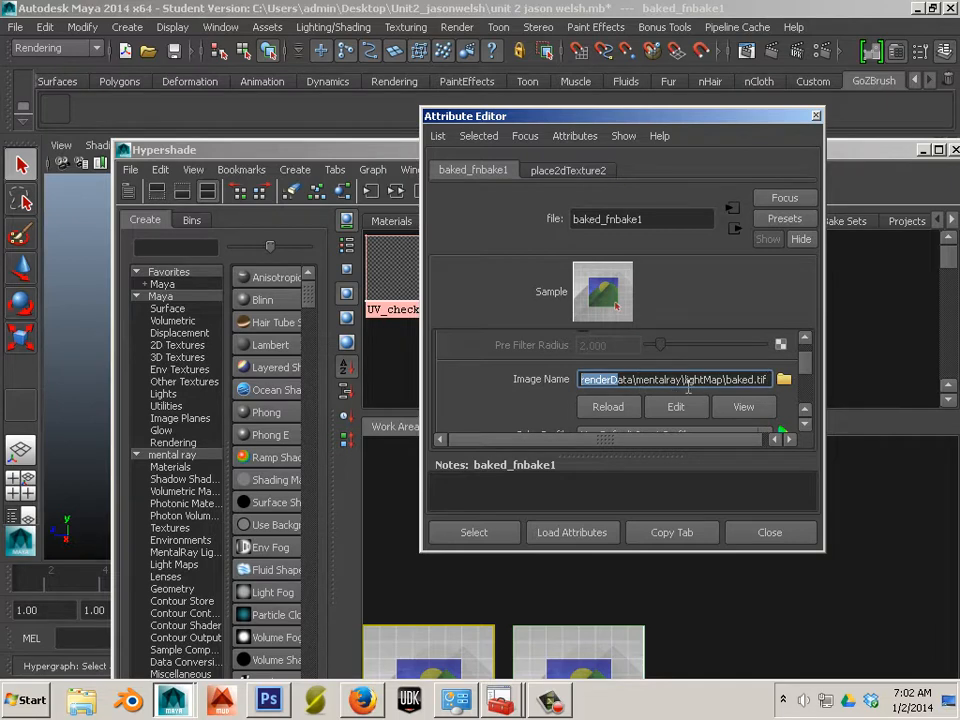
{"action": "scroll", "coordinate": [688, 389], "scroll_direction": "down", "scroll_amount": 1}
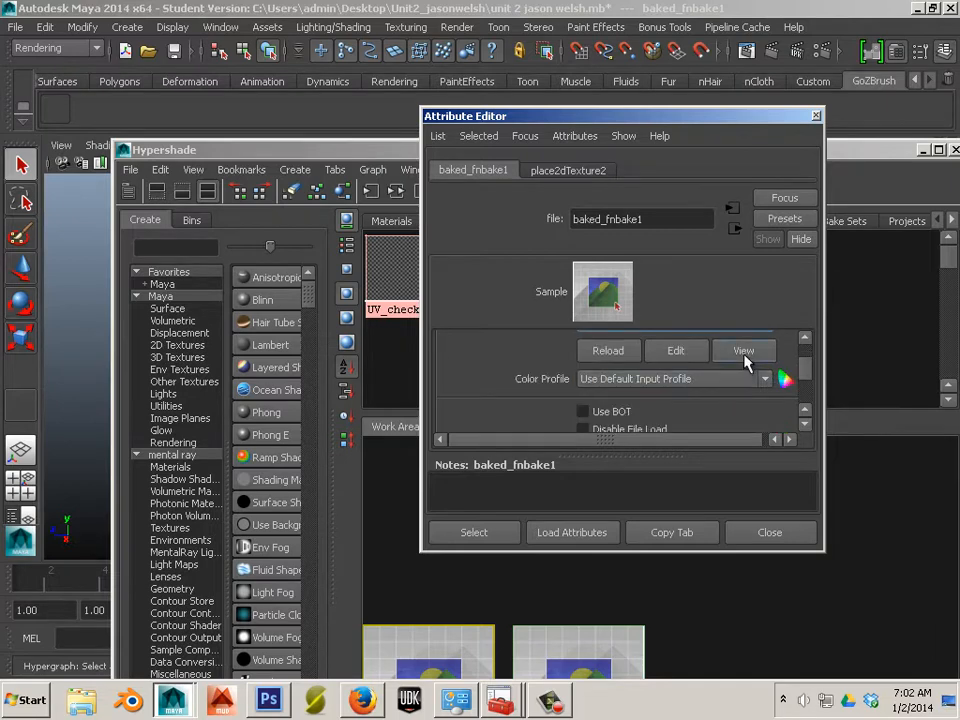
{"action": "left_click", "coordinate": [742, 356]}
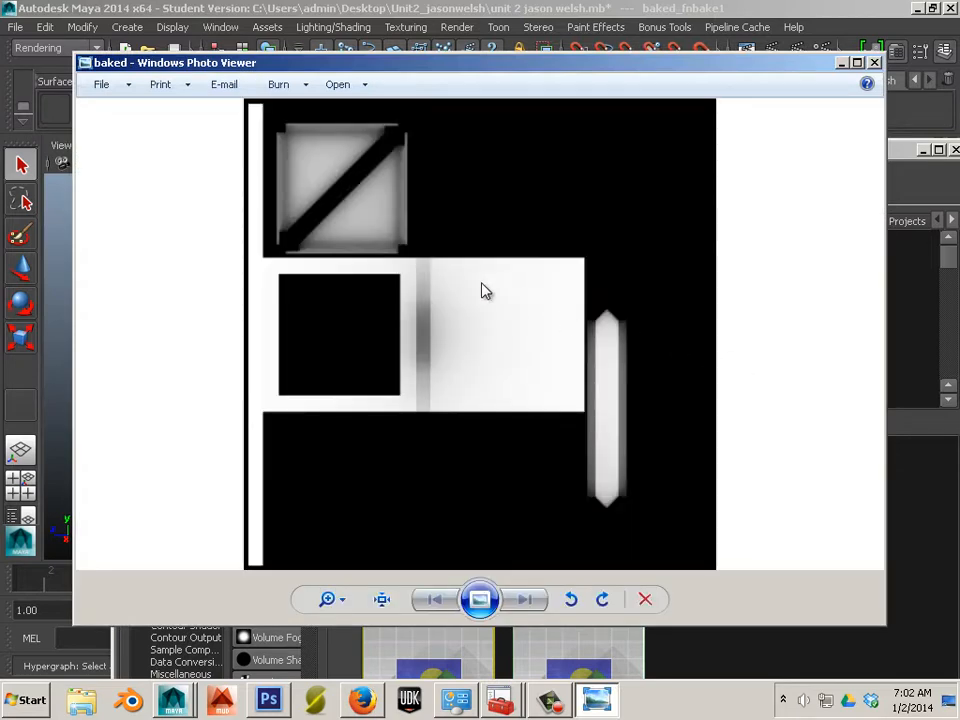
- Send the baked image from Windows Photo Viewer to Adobe Photoshop CS6 and cancel the pending file-open dialog there
{"action": "left_click", "coordinate": [125, 88]}
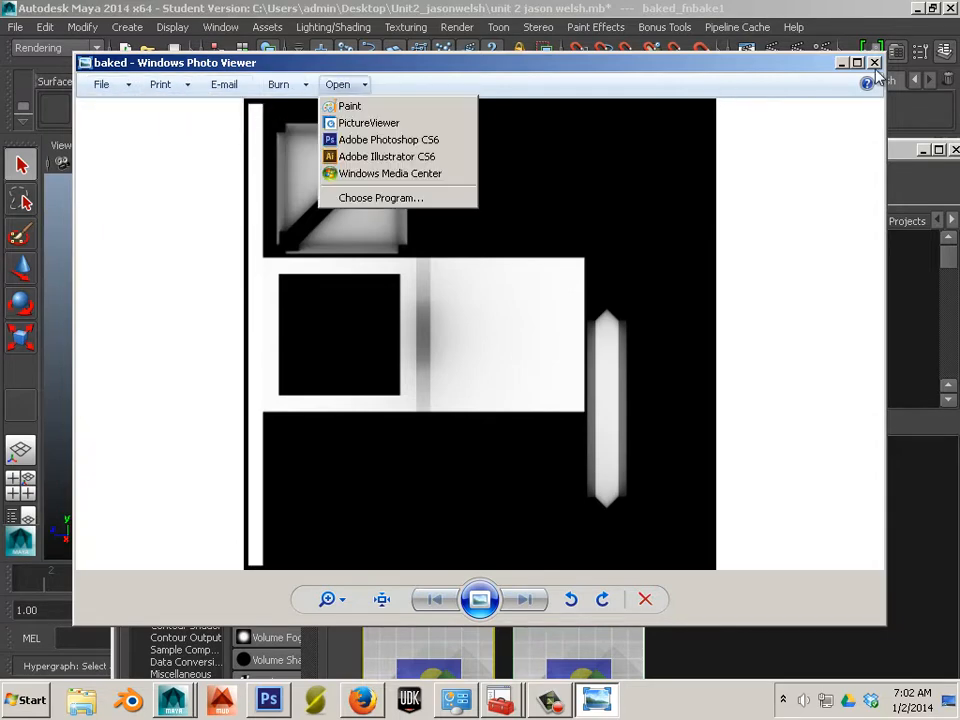
{"action": "left_click", "coordinate": [372, 140]}
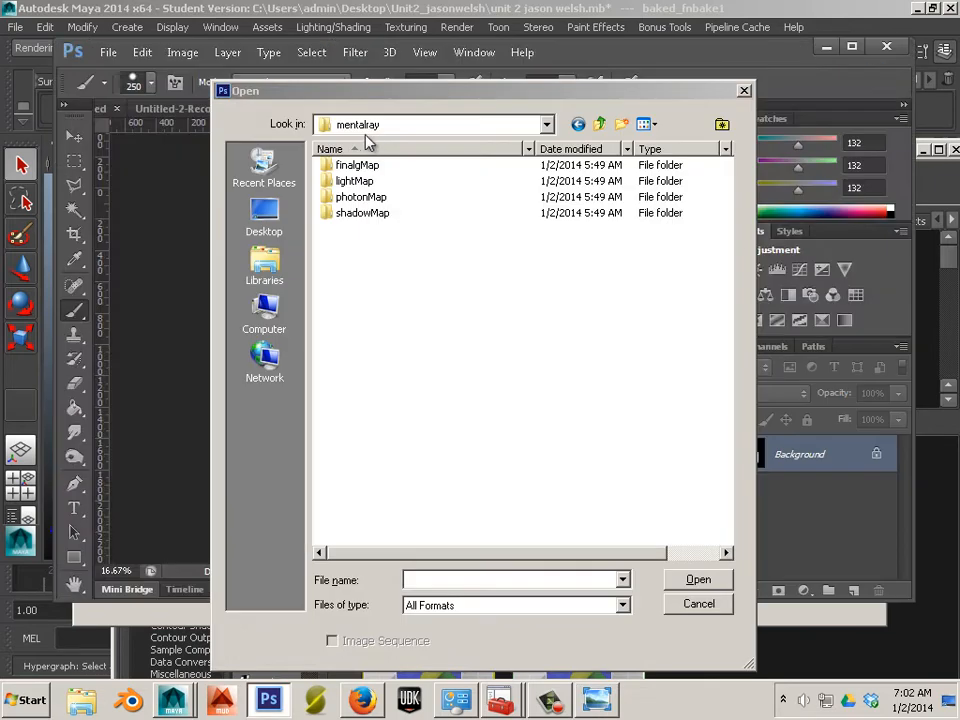
{"action": "left_click", "coordinate": [716, 605]}
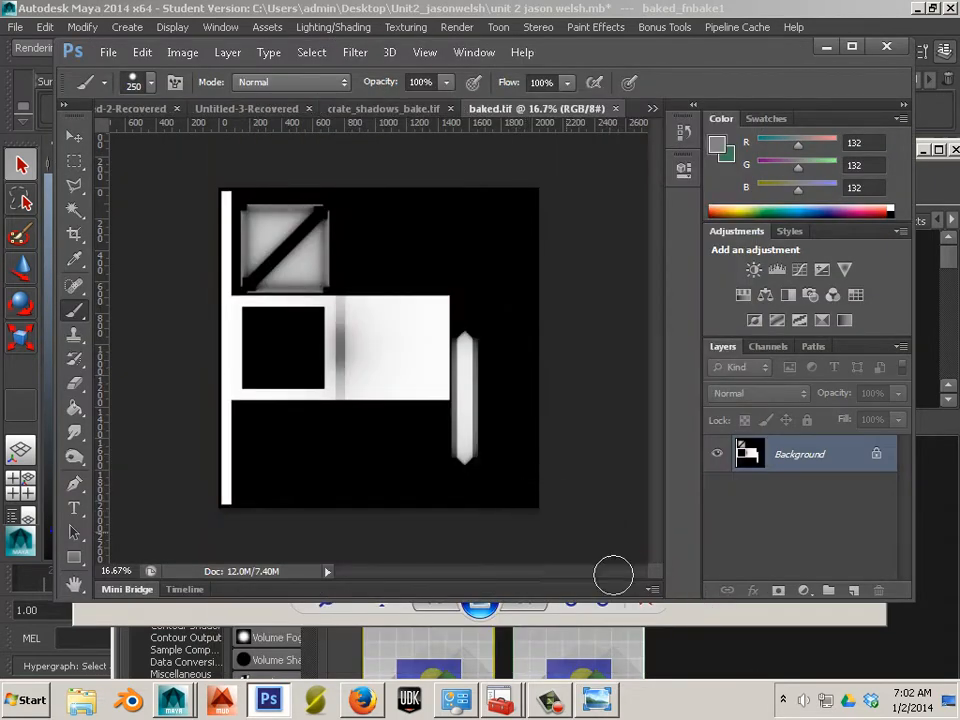
- Return to Windows Photo Viewer and show the programs available for opening the baked image
{"action": "left_click", "coordinate": [699, 622]}
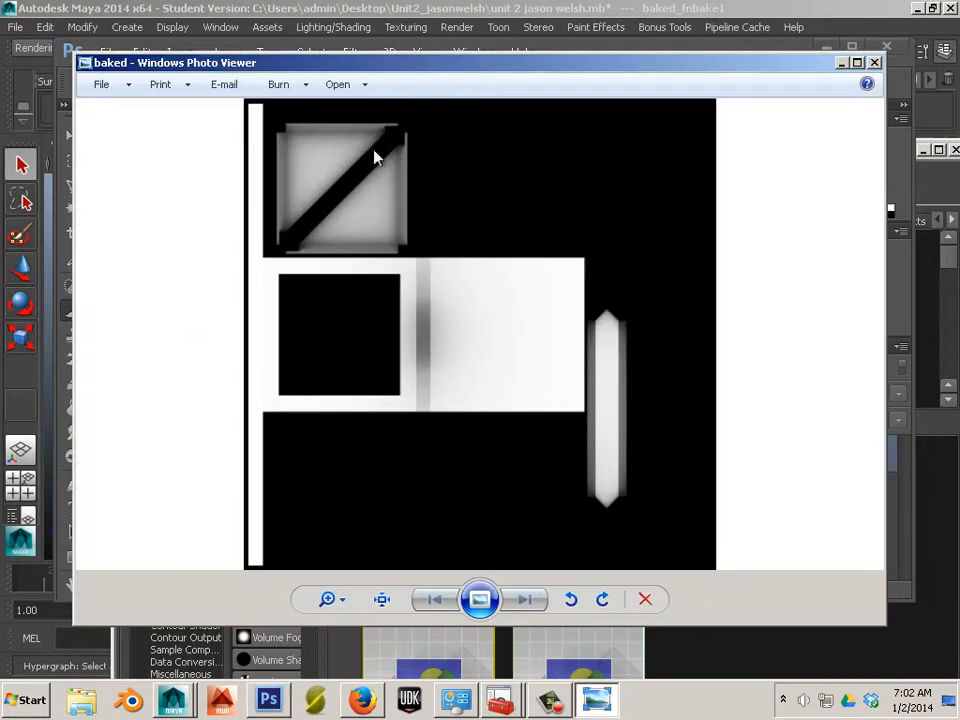
{"action": "left_click", "coordinate": [358, 86]}
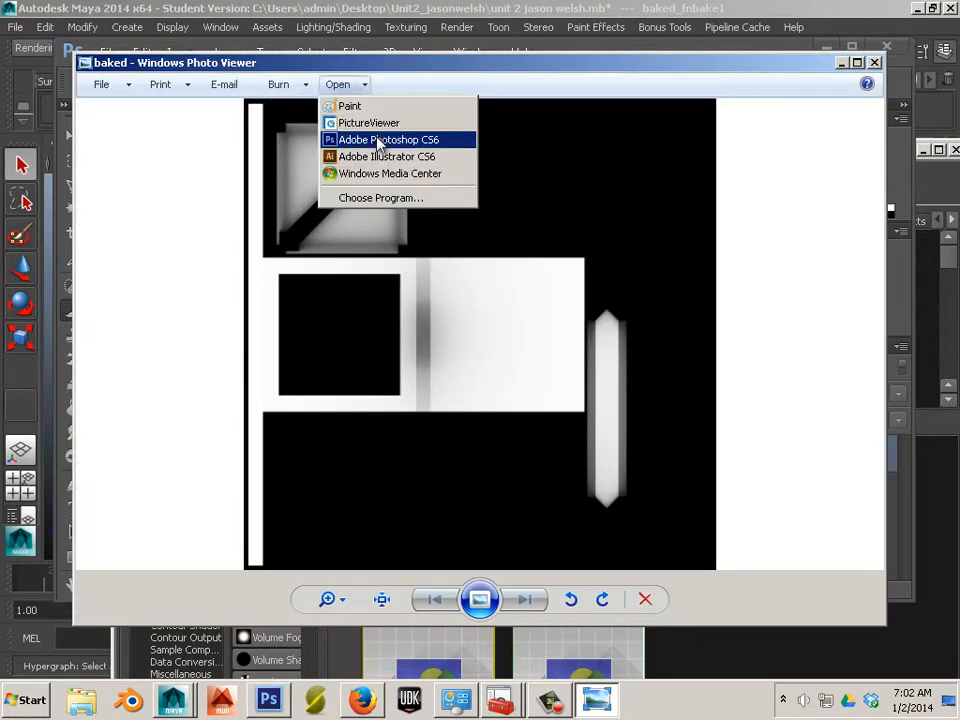
- Open the baked image in Adobe Photoshop CS6 and close the crate_shadows_bake.tif document there
{"action": "left_click", "coordinate": [377, 140]}
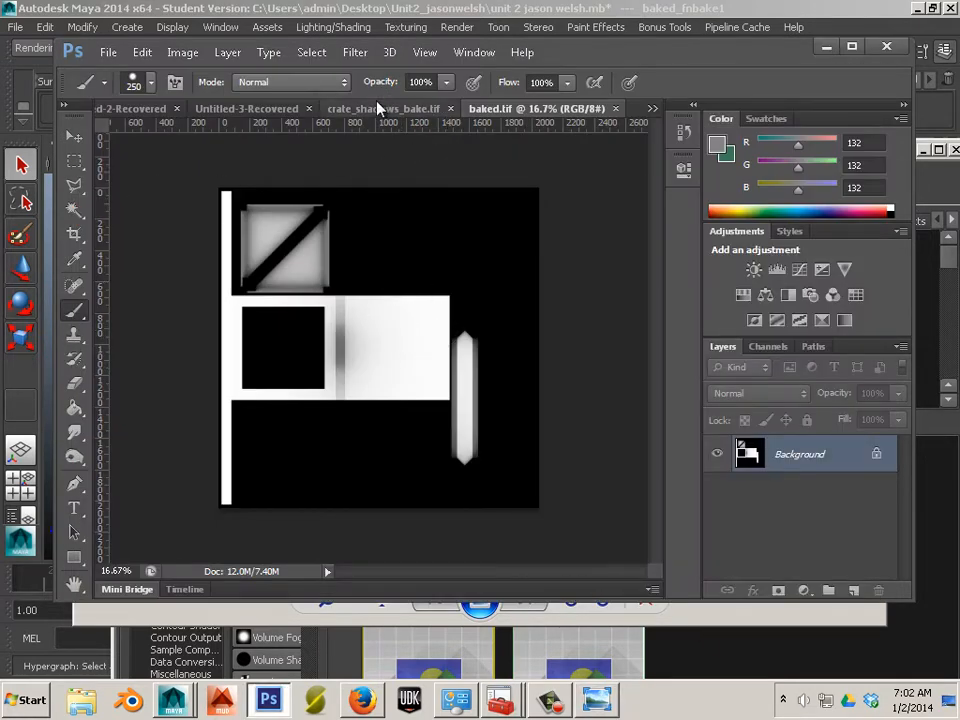
{"action": "left_click", "coordinate": [451, 110]}
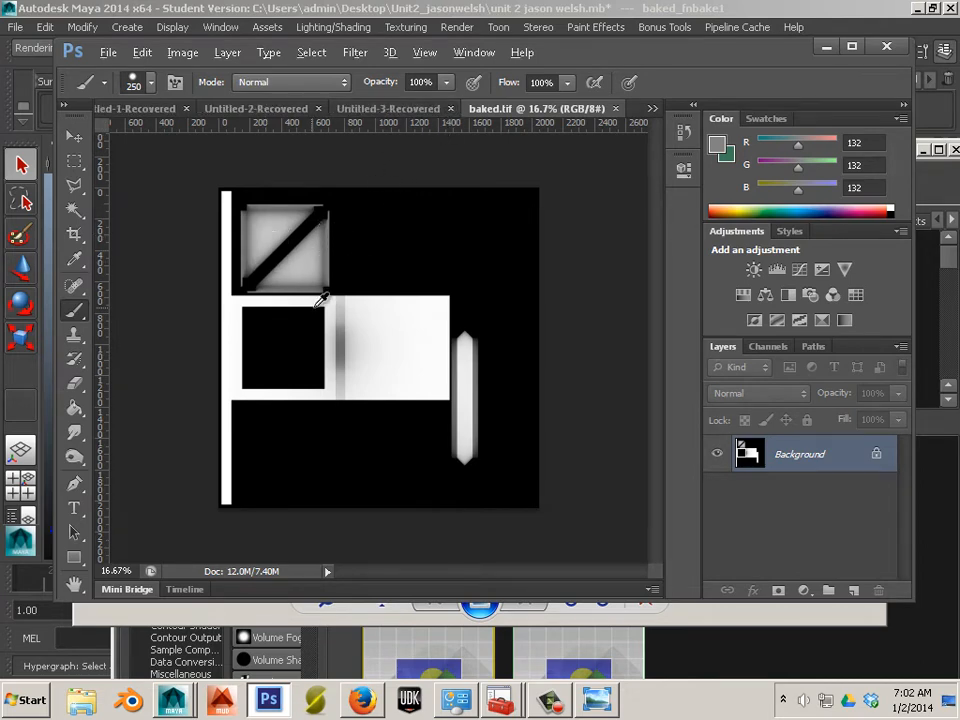
{"action": "key", "text": "alt"}
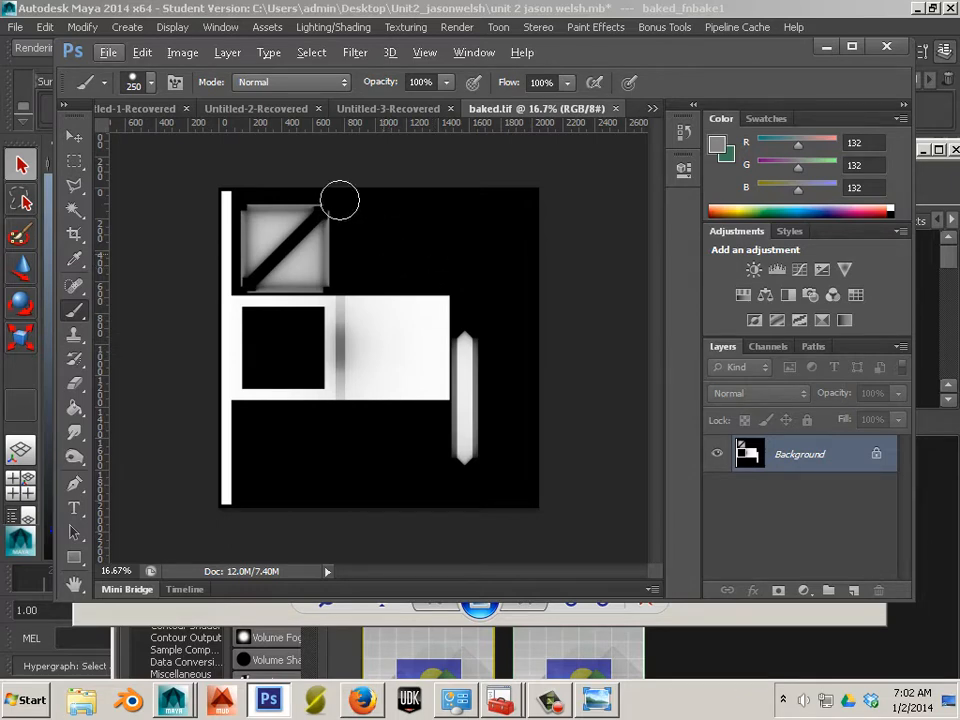
- Resize baked.tif to 4096 × 4096 pixels with constrained proportions and add an empty layer above the Background
{"action": "left_click", "coordinate": [182, 52]}
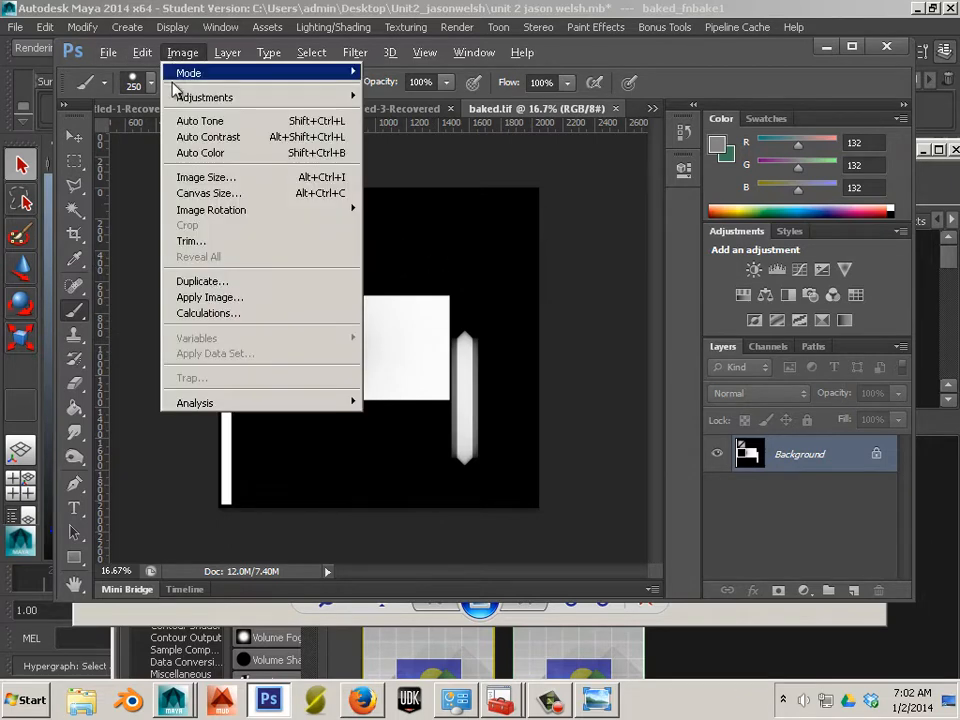
{"action": "left_click", "coordinate": [185, 177]}
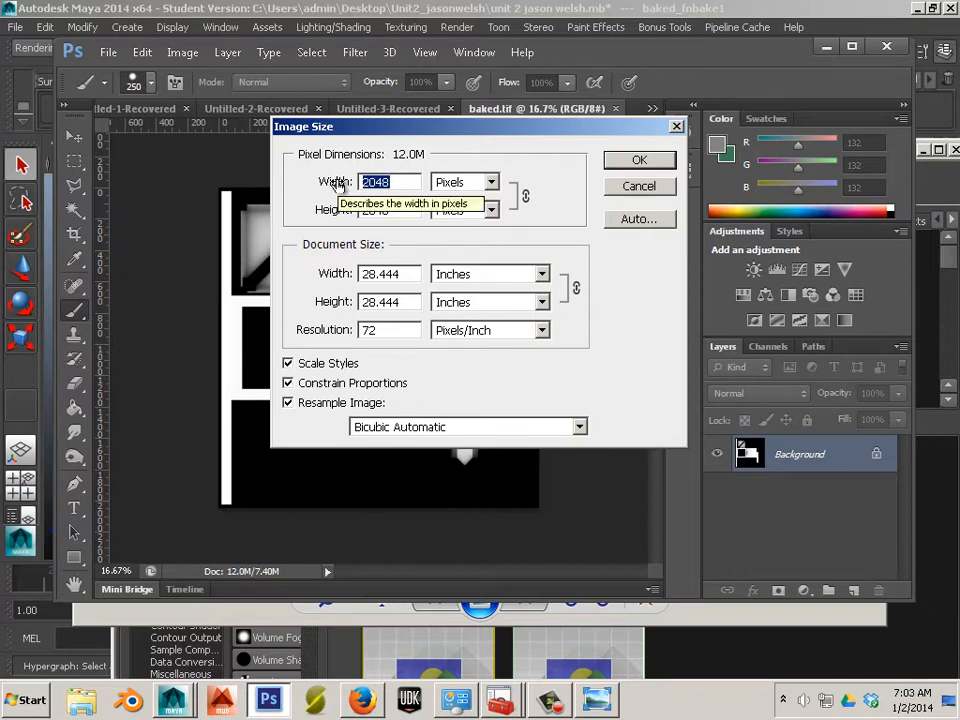
{"action": "type", "text": "40"}
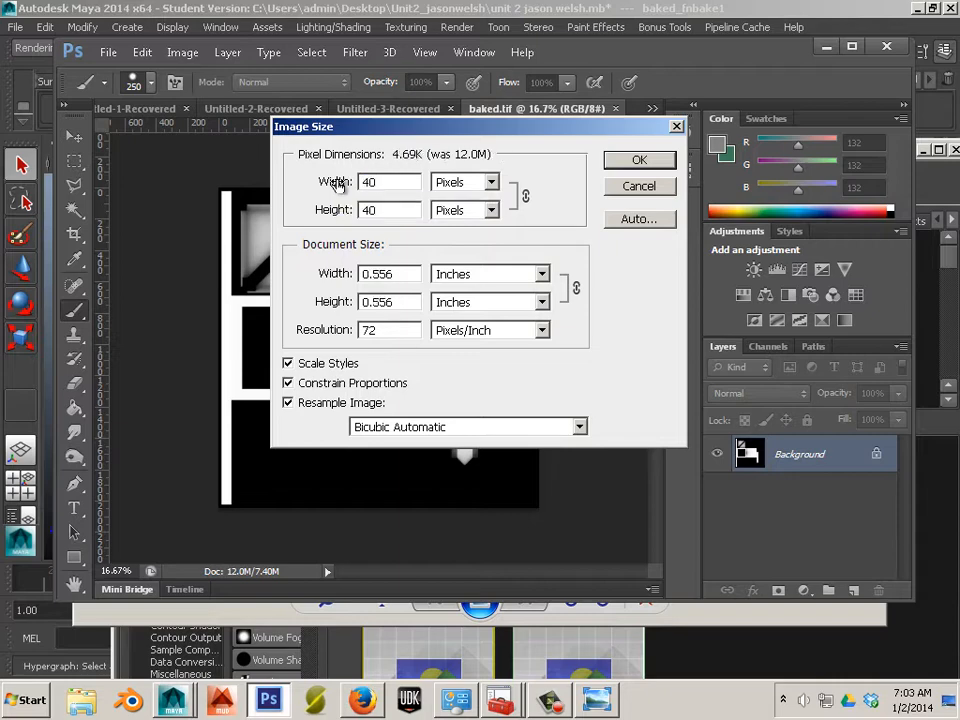
{"action": "type", "text": "96"}
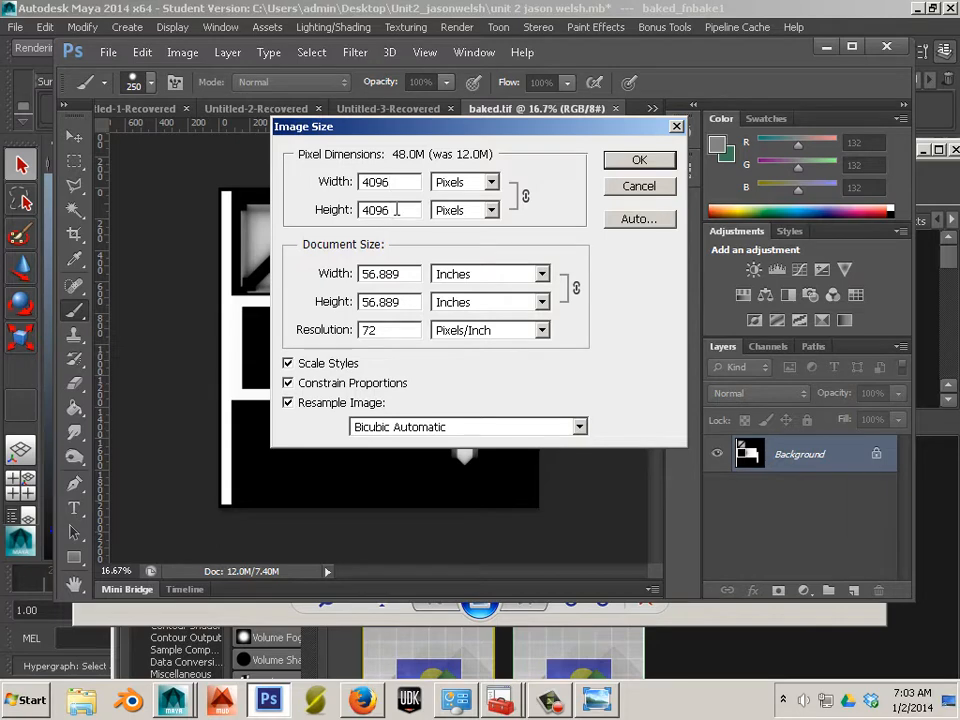
{"action": "left_click", "coordinate": [649, 160]}
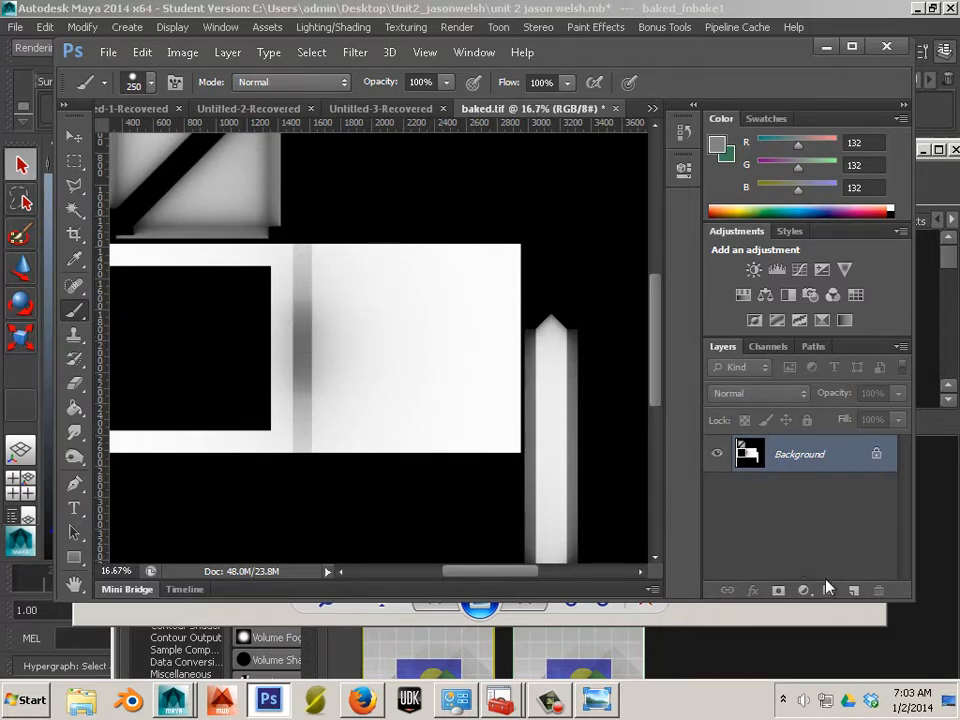
{"action": "left_click", "coordinate": [853, 591]}
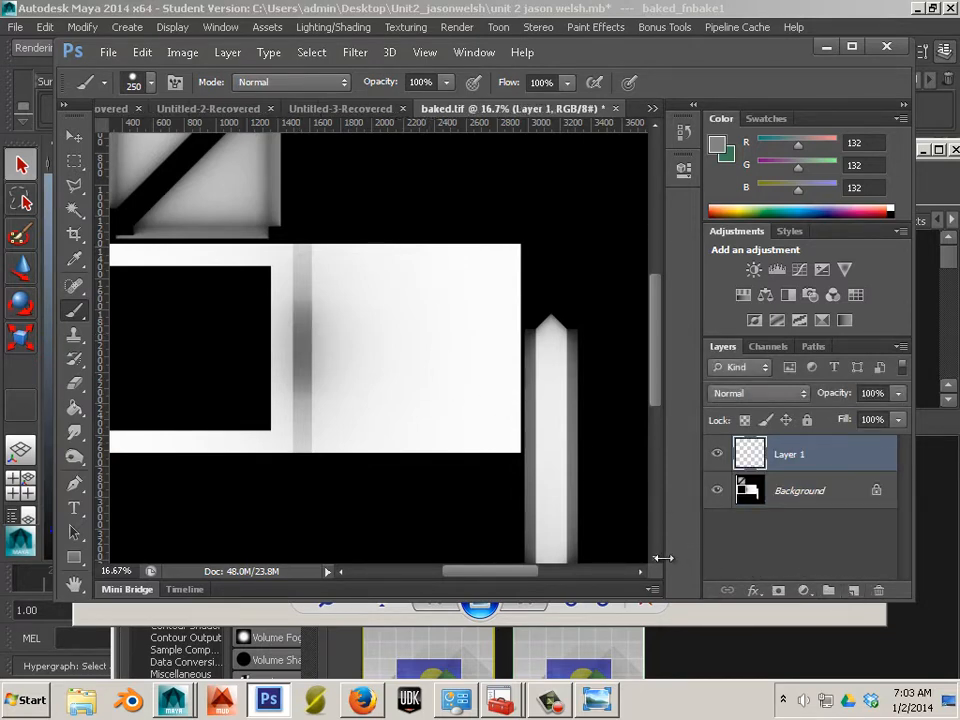
{"action": "mouse_move", "coordinate": [510, 572]}
{"action": "left_mouse_down"}
{"action": "mouse_move", "coordinate": [430, 568]}
{"action": "mouse_move", "coordinate": [493, 570]}
{"action": "left_mouse_up"}
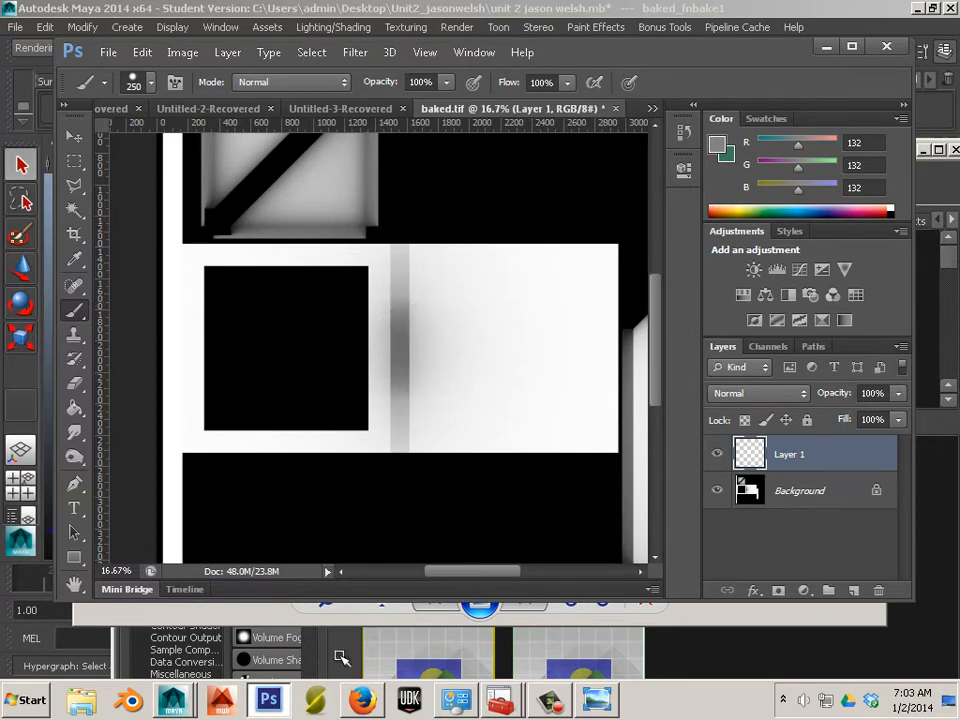
{"action": "left_click", "coordinate": [362, 700]}
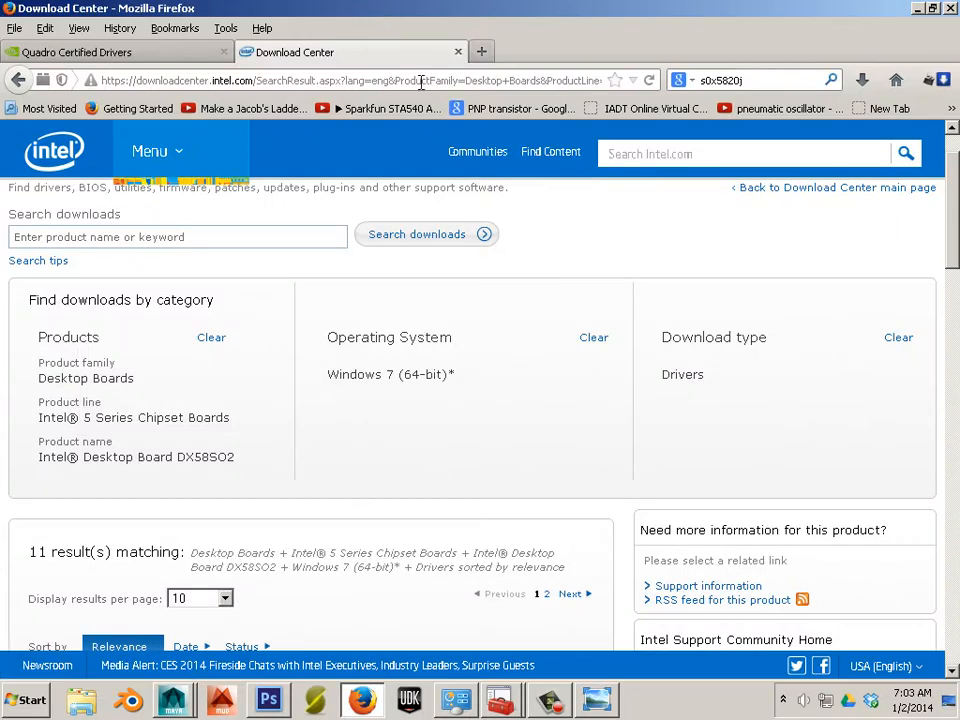
{"action": "left_click", "coordinate": [402, 80]}
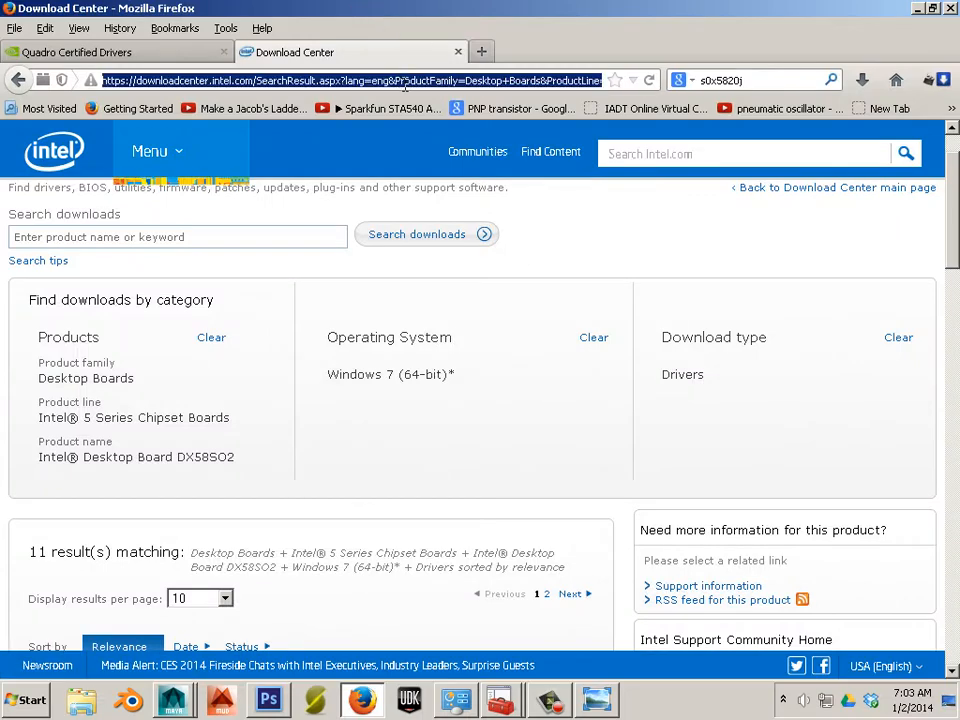
{"action": "key", "text": "BackSpace"}
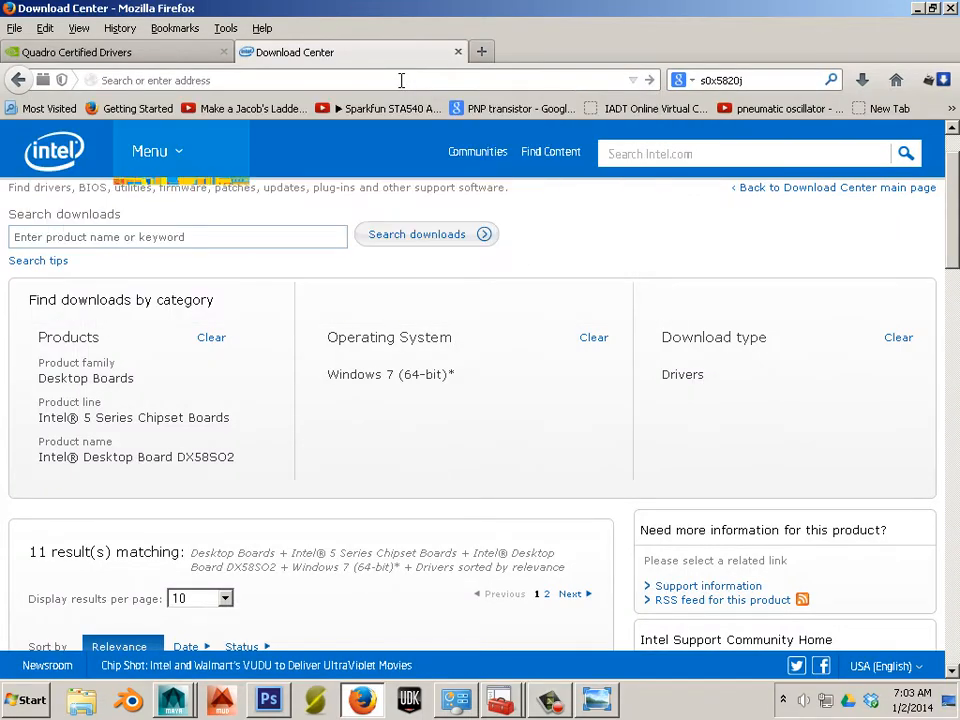
{"action": "type", "text": "www.google.com/"}
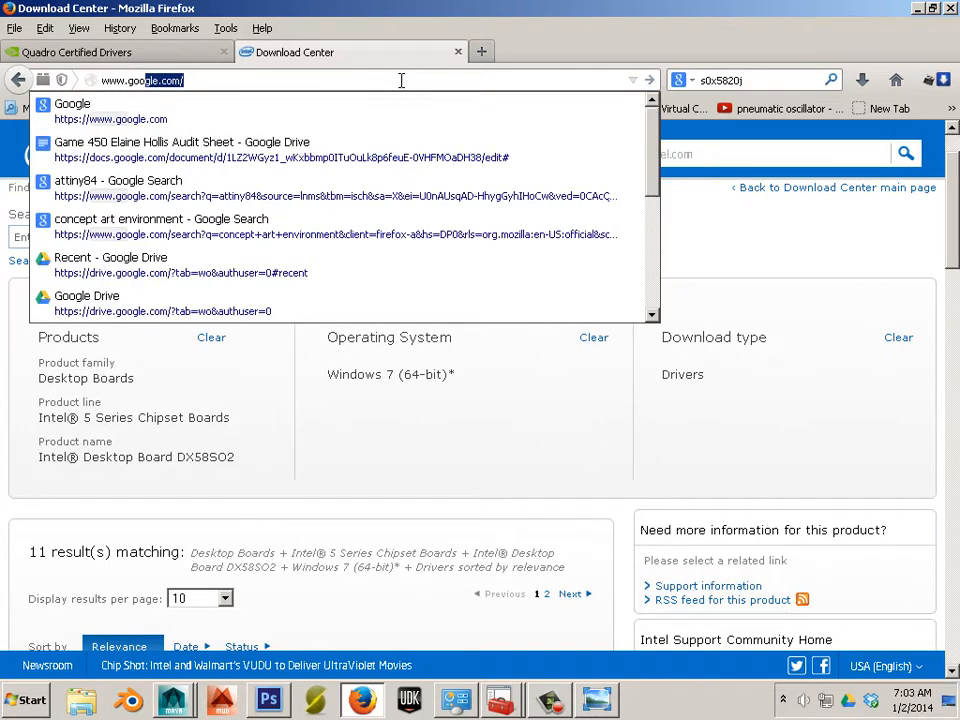
{"action": "key", "text": "Return"}
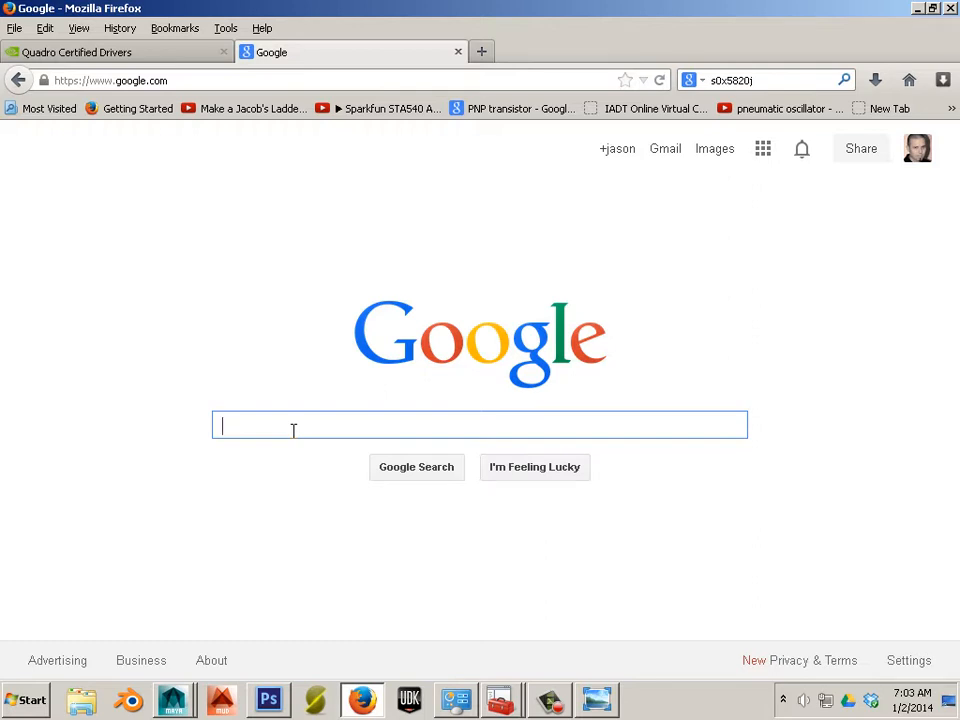
- Search Google for "wood texture" and show the image results
{"action": "type", "text": "wood te"}
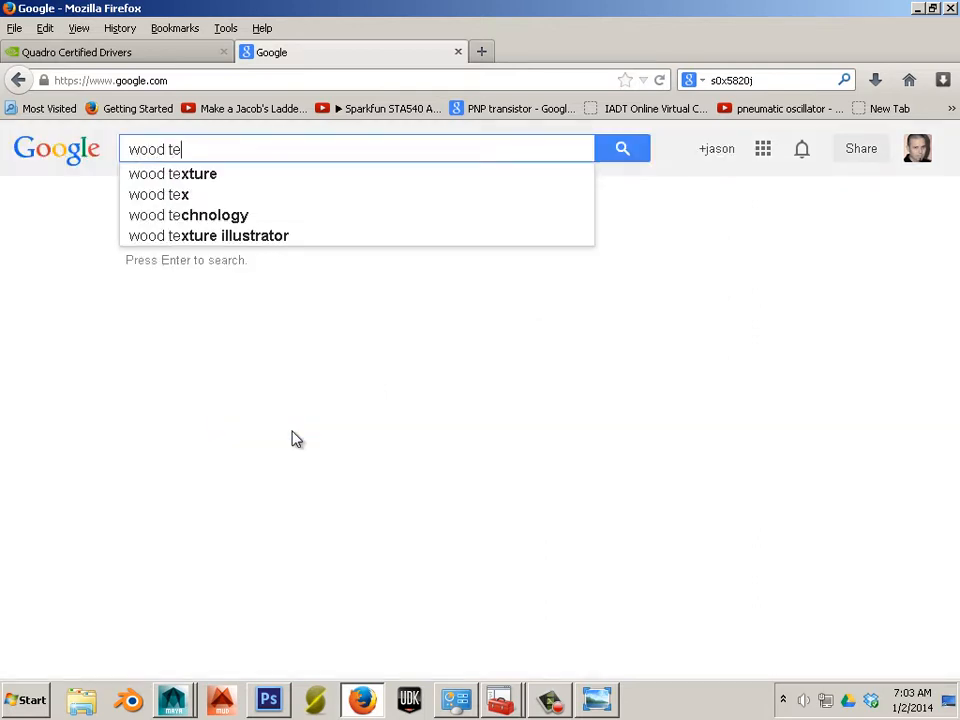
{"action": "type", "text": "xture"}
{"action": "key", "text": "Return"}
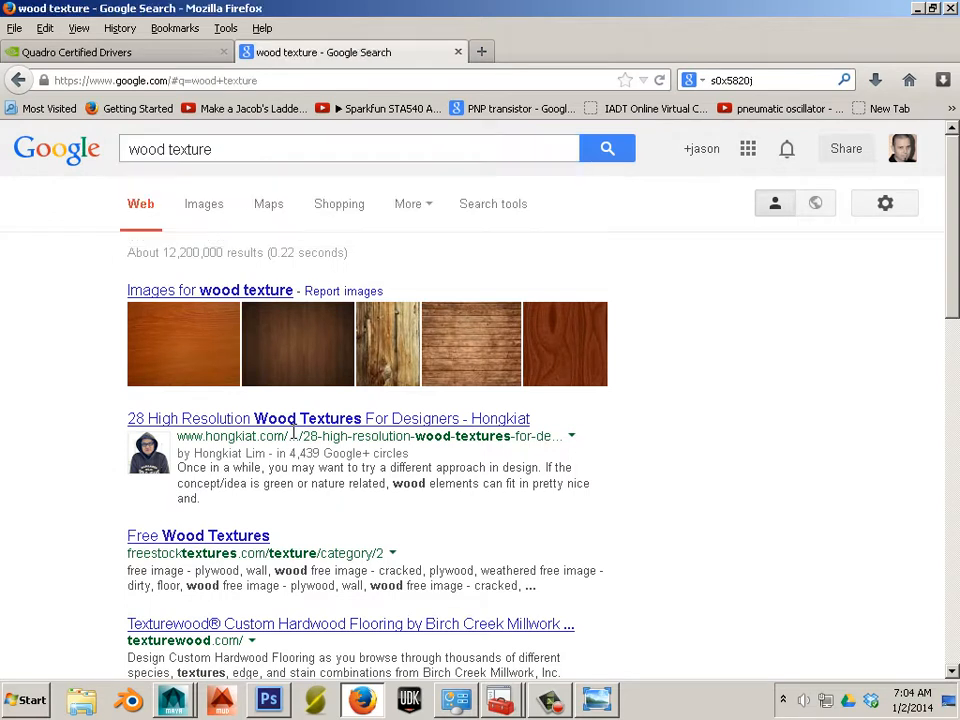
{"action": "left_click", "coordinate": [508, 213]}
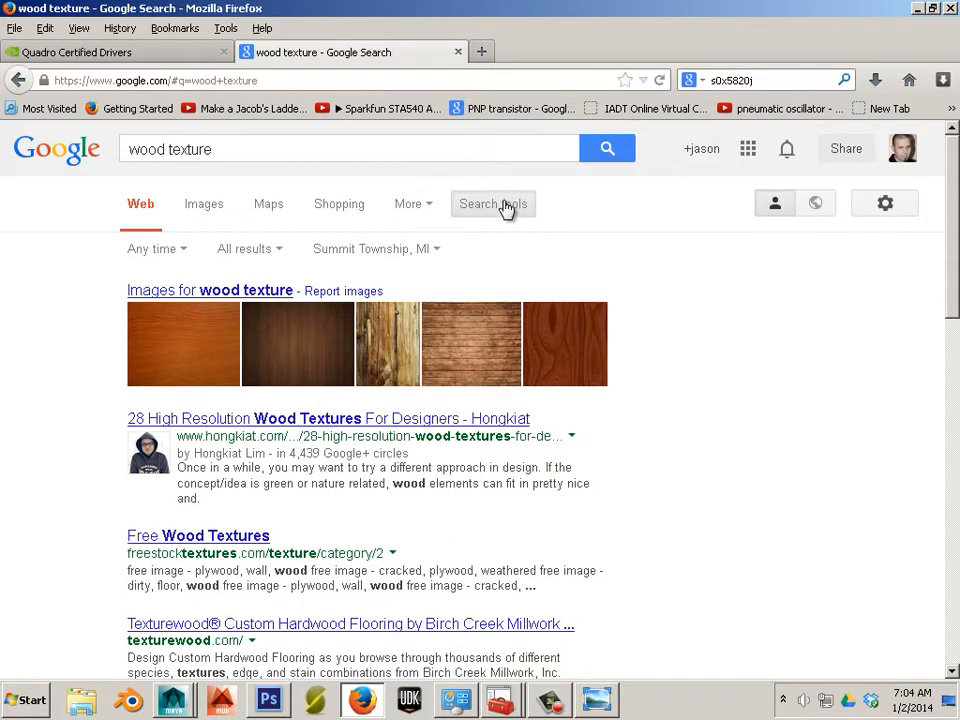
{"action": "left_click", "coordinate": [165, 252]}
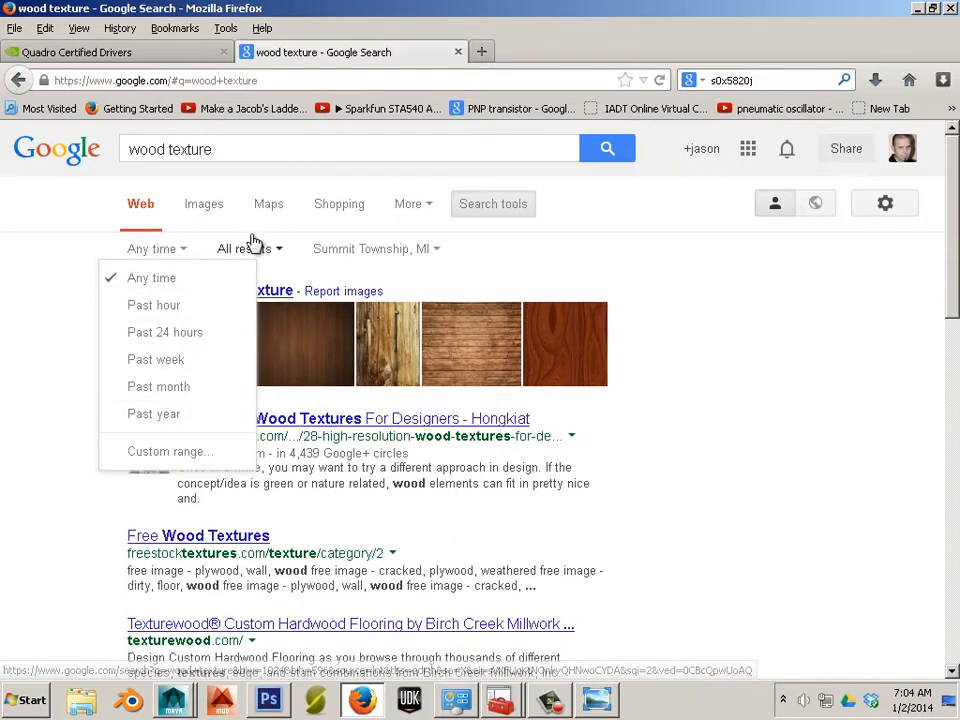
{"action": "left_click", "coordinate": [210, 212]}
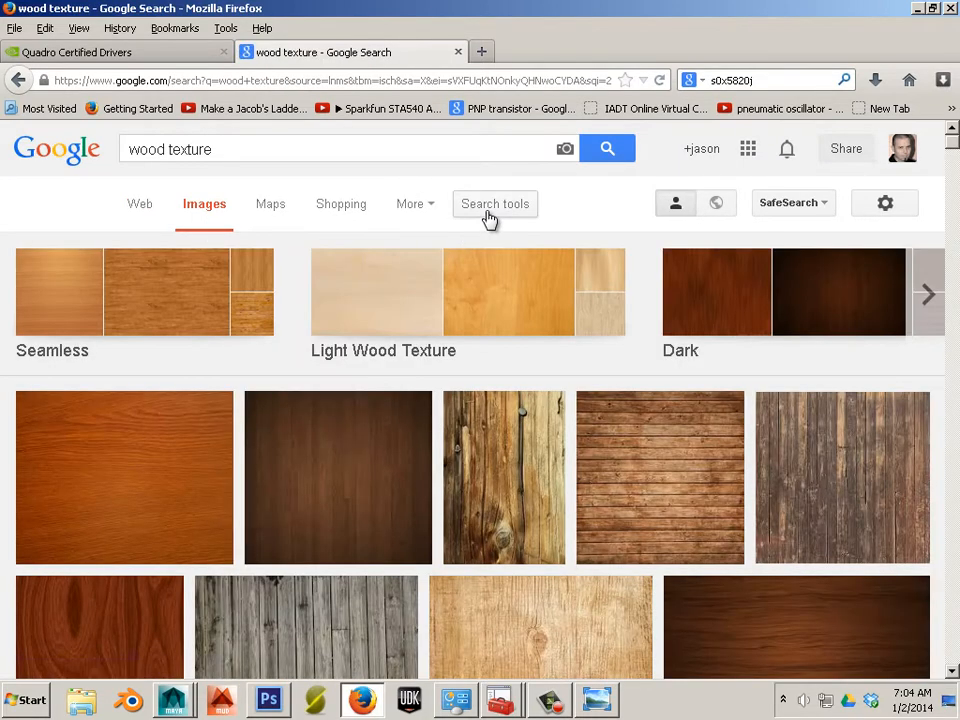
- Limit the wood texture images to sizes larger than 15 MP (4480×3360)
{"action": "left_click", "coordinate": [488, 210]}
{"action": "left_click", "coordinate": [145, 250]}
{"action": "mouse_move", "coordinate": [183, 393]}
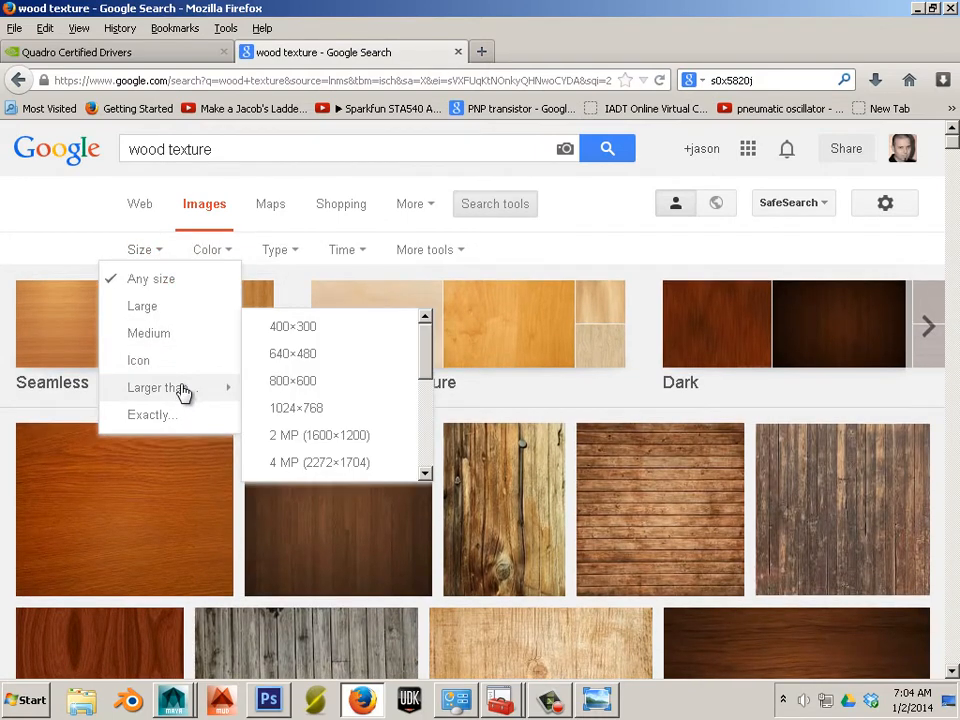
{"action": "scroll", "coordinate": [328, 401], "scroll_direction": "down", "scroll_amount": 3}
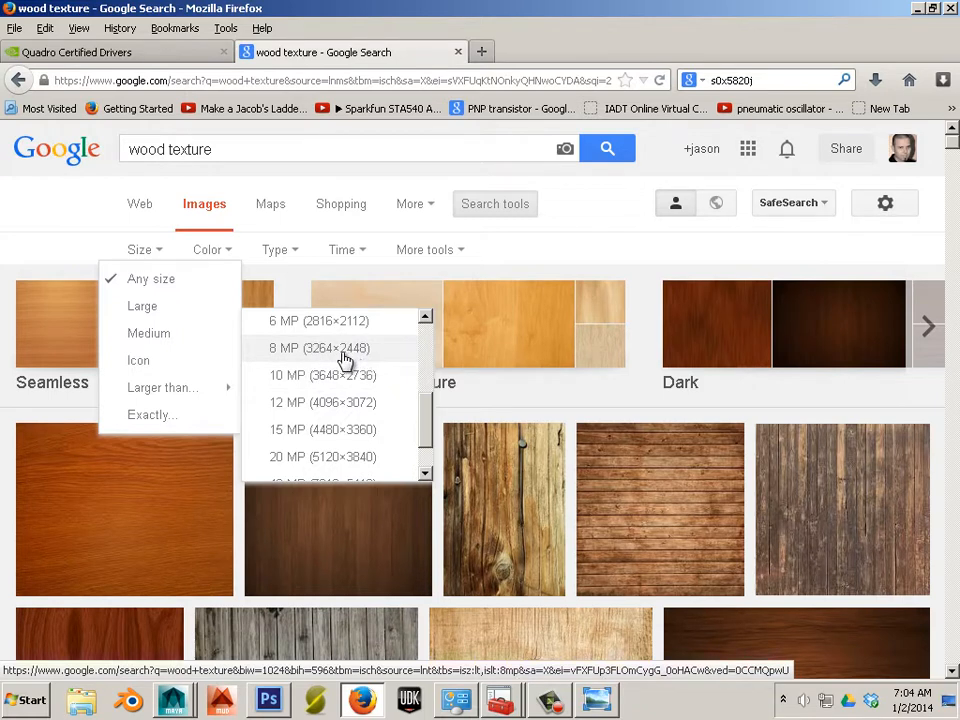
{"action": "scroll", "coordinate": [366, 361], "scroll_direction": "down", "scroll_amount": 2}
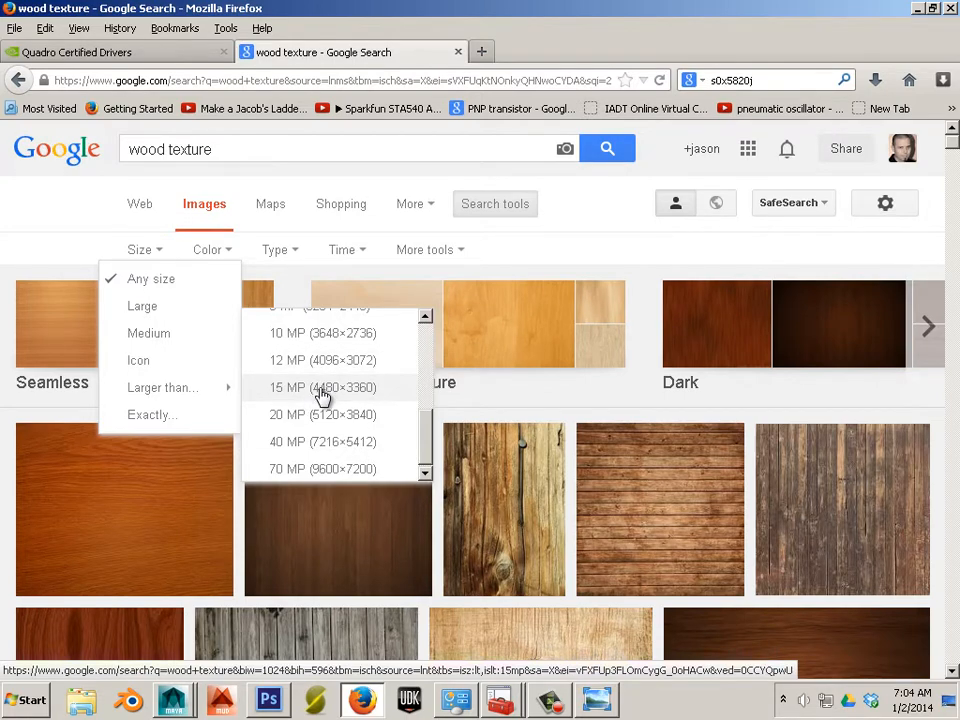
{"action": "left_click", "coordinate": [322, 397]}
- Look through the high-resolution wood texture results for a weathered plank surface suited to the crate
{"action": "scroll", "coordinate": [352, 372], "scroll_direction": "down", "scroll_amount": 4}
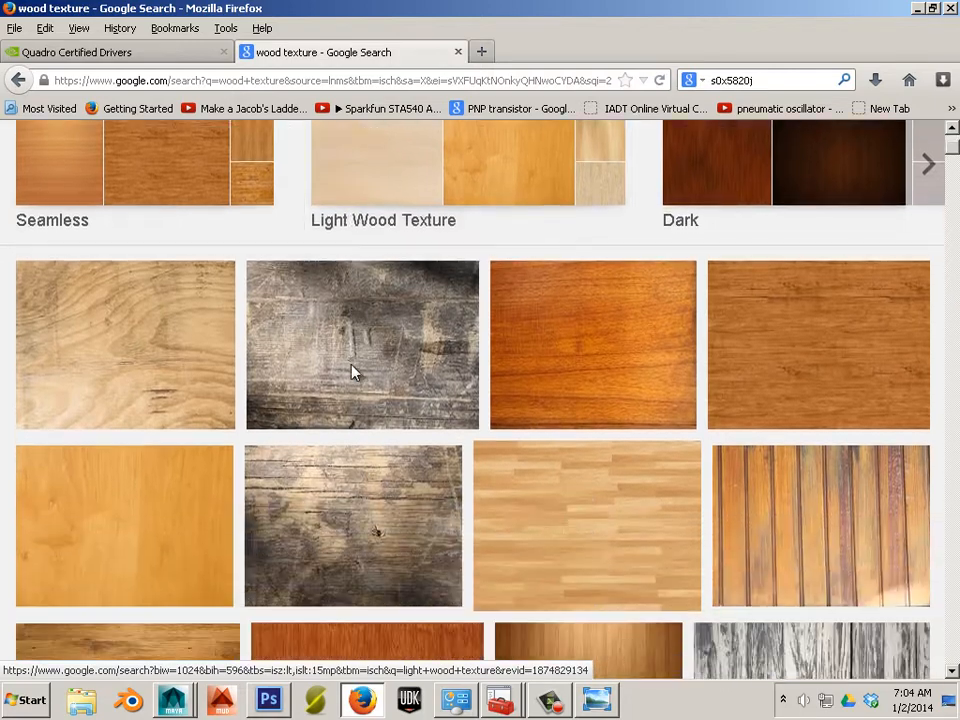
{"action": "scroll", "coordinate": [353, 374], "scroll_direction": "down", "scroll_amount": 2}
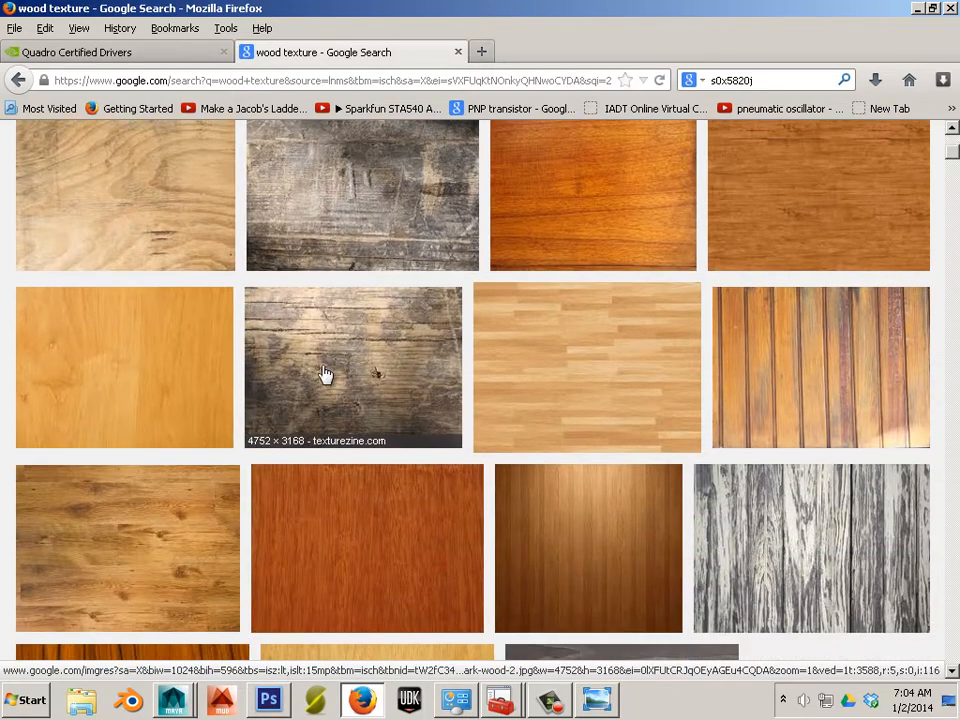
{"action": "scroll", "coordinate": [262, 305], "scroll_direction": "down", "scroll_amount": 6}
{"action": "scroll", "coordinate": [339, 394], "scroll_direction": "down", "scroll_amount": 5}
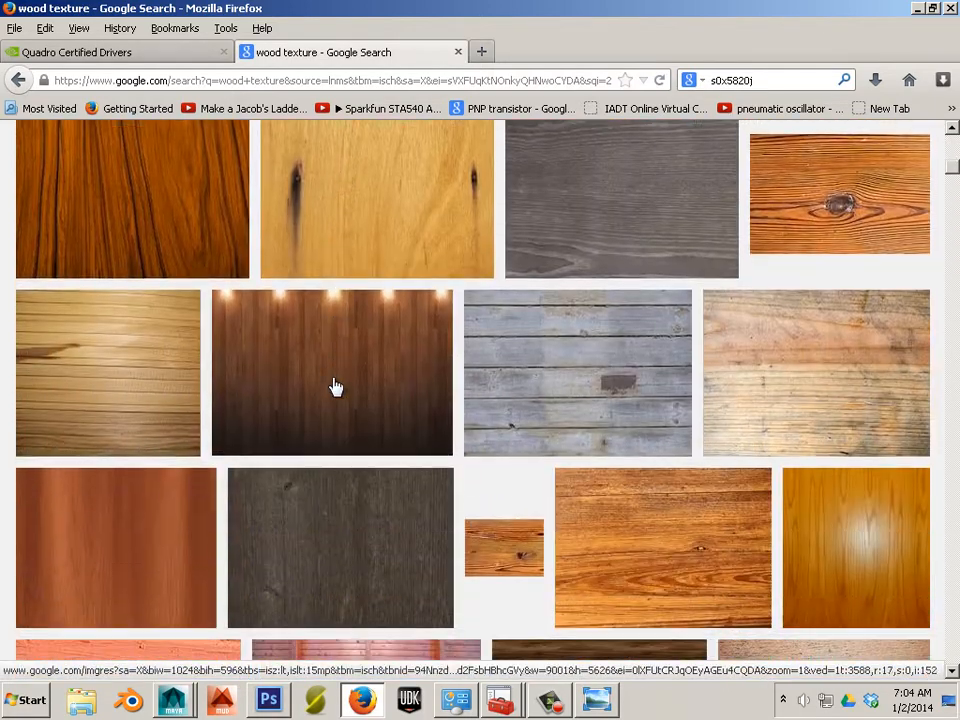
{"action": "scroll", "coordinate": [345, 385], "scroll_direction": "down", "scroll_amount": 12}
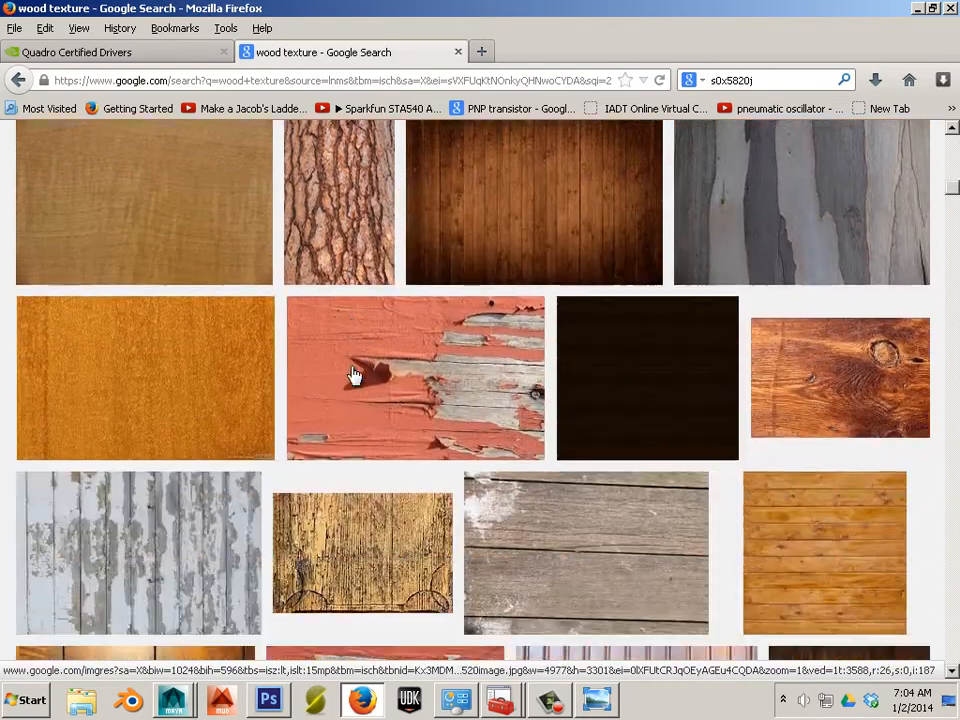
{"action": "scroll", "coordinate": [353, 369], "scroll_direction": "down", "scroll_amount": 6}
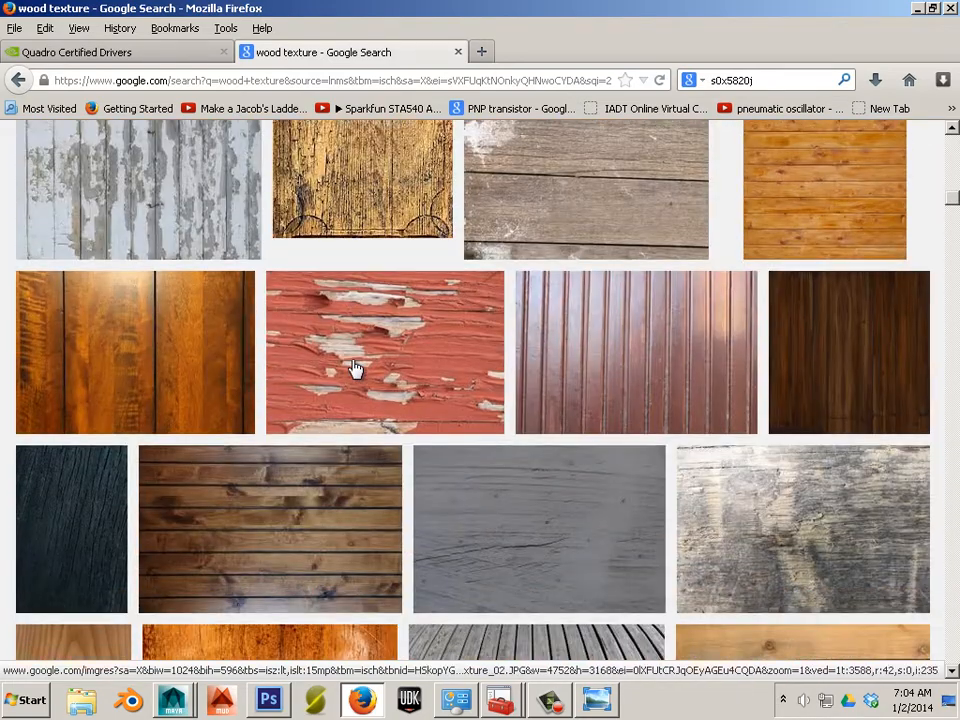
{"action": "scroll", "coordinate": [353, 369], "scroll_direction": "down", "scroll_amount": 3}
{"action": "scroll", "coordinate": [353, 369], "scroll_direction": "down", "scroll_amount": 6}
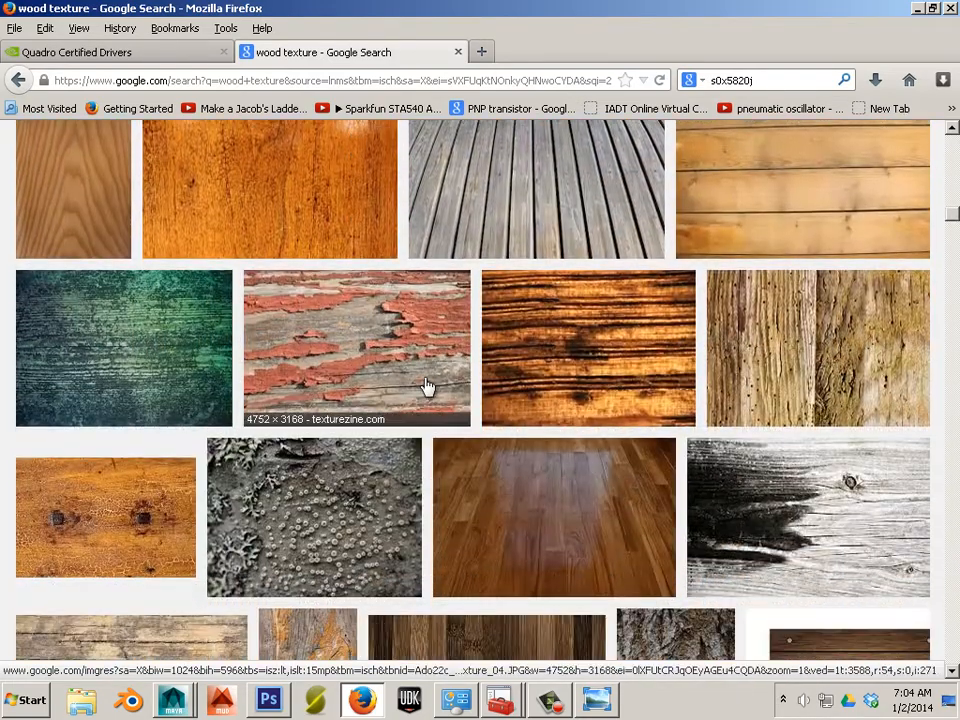
{"action": "scroll", "coordinate": [415, 385], "scroll_direction": "down", "scroll_amount": 4}
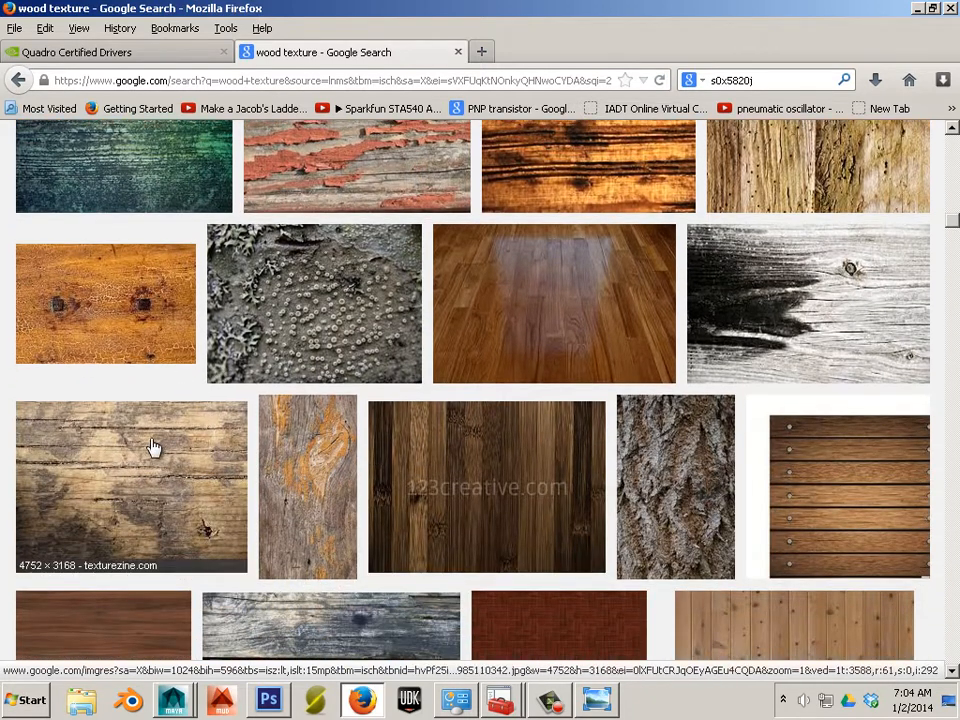
{"action": "scroll", "coordinate": [143, 457], "scroll_direction": "down", "scroll_amount": 6}
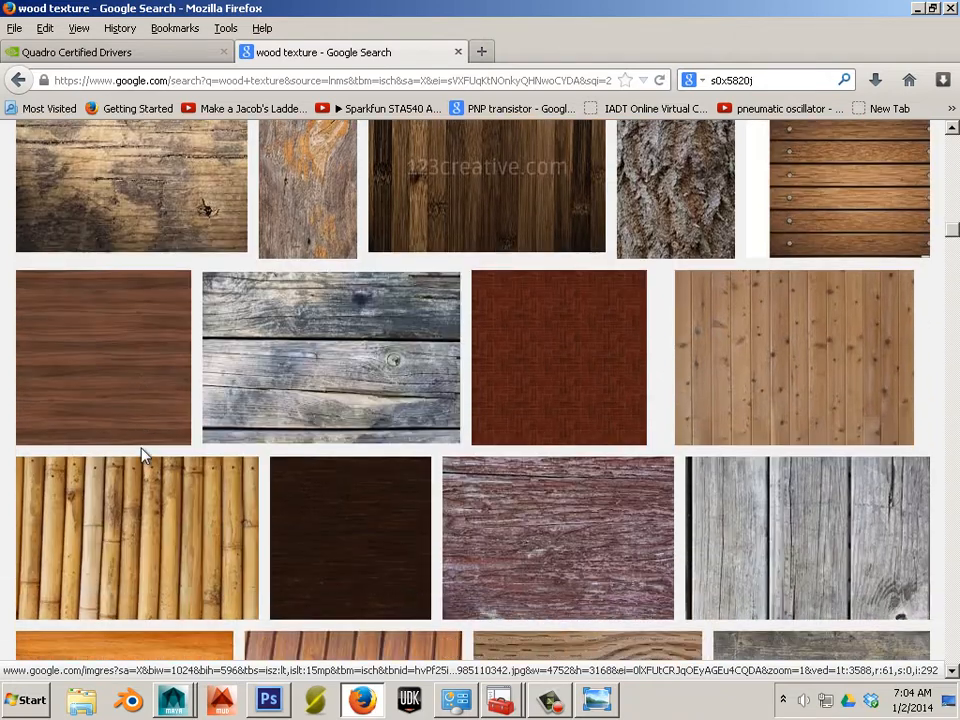
- View the 4752 × 3168 Dark Wood Texture 05 image from texturezine.com at full size and copy it to the clipboard
{"action": "scroll", "coordinate": [141, 452], "scroll_direction": "up", "scroll_amount": 4}
{"action": "left_click", "coordinate": [132, 404]}
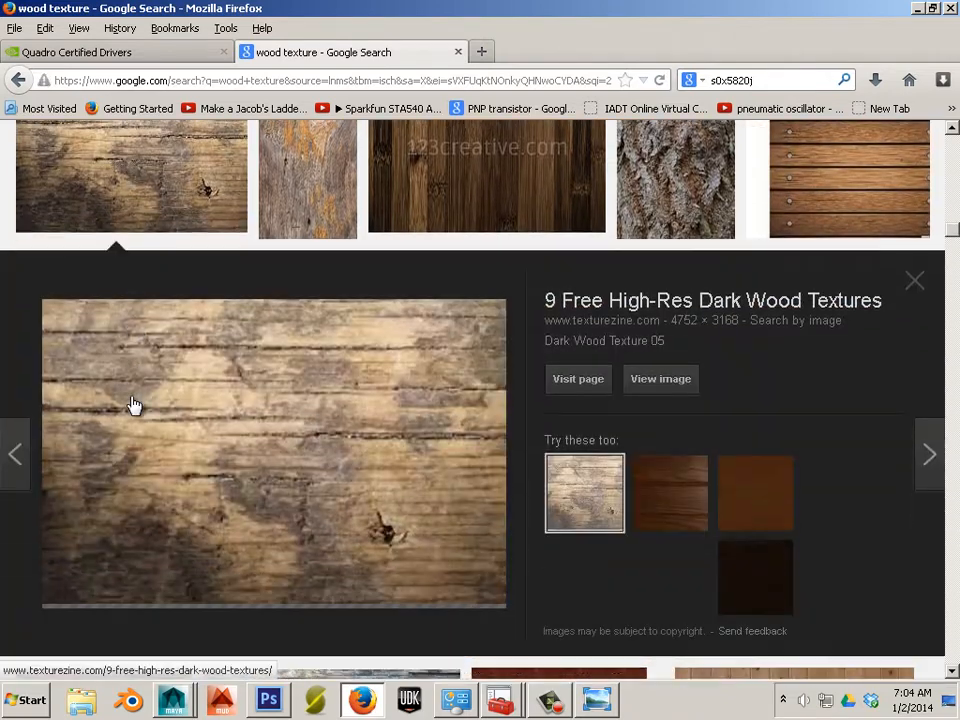
{"action": "left_click", "coordinate": [668, 382]}
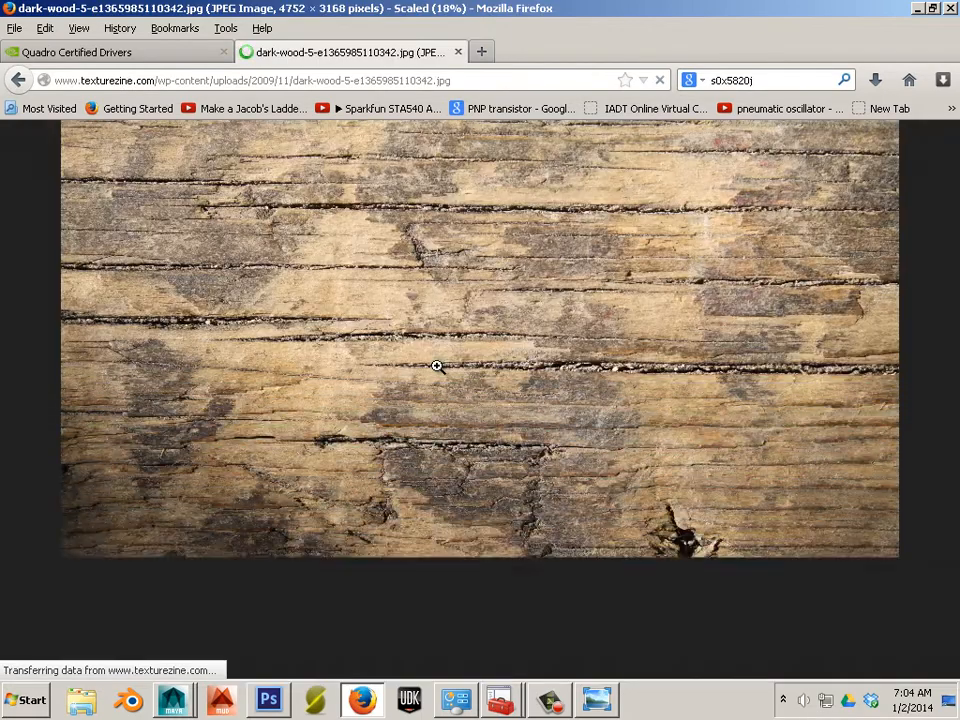
{"action": "right_click", "coordinate": [437, 366]}
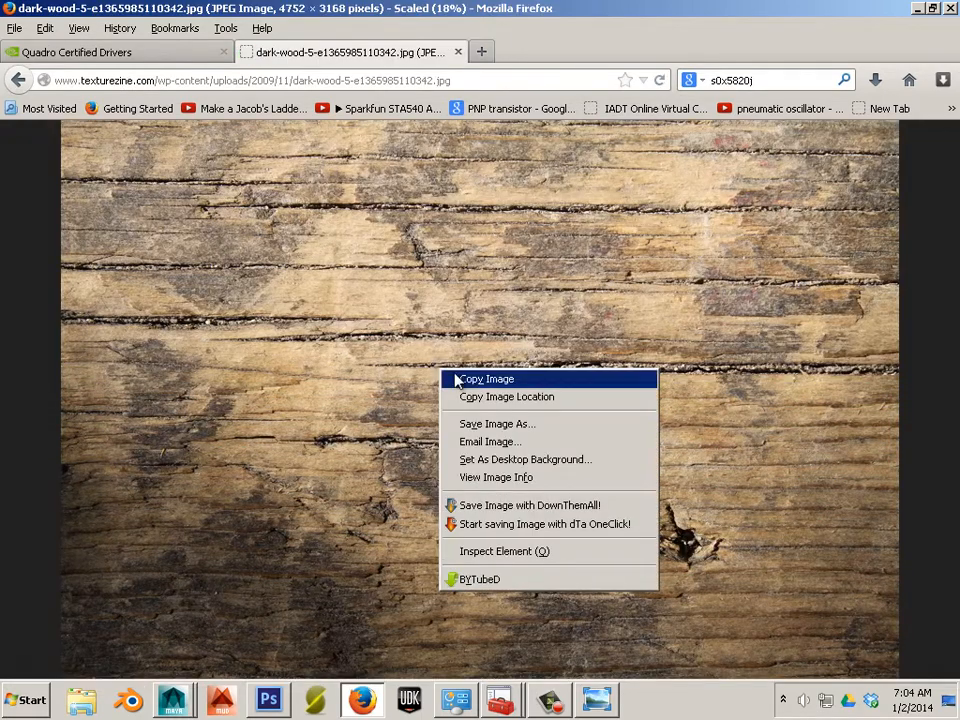
{"action": "left_click", "coordinate": [486, 379]}
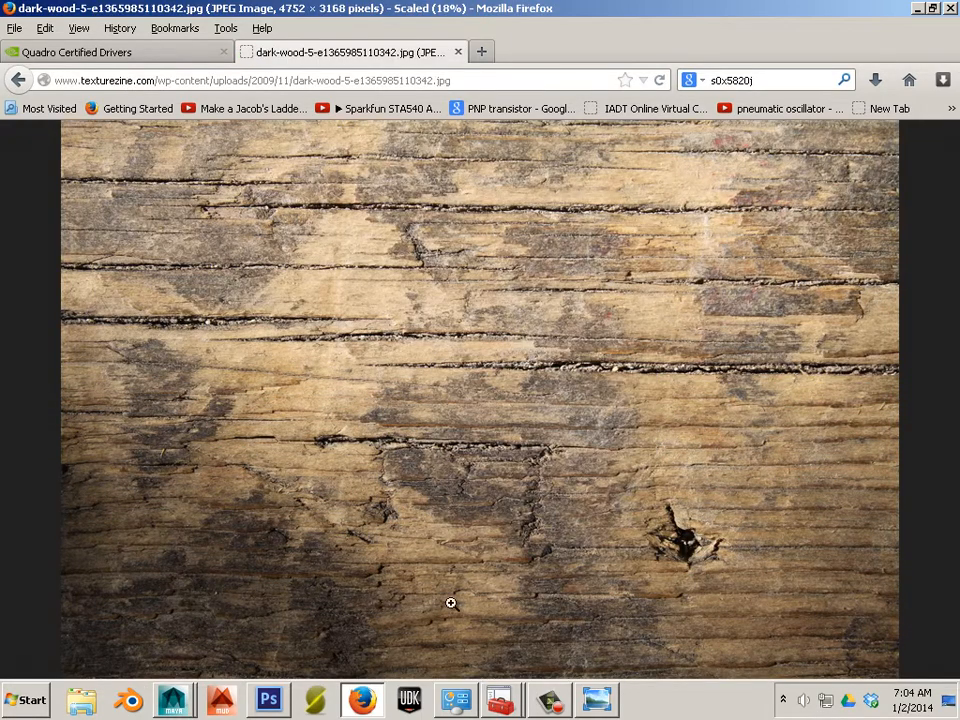
- Switch to Photoshop, paste the copied wood image into Layer 1 of baked.tif, and maximize the window
{"action": "left_click", "coordinate": [270, 700]}
{"action": "left_click", "coordinate": [142, 52]}
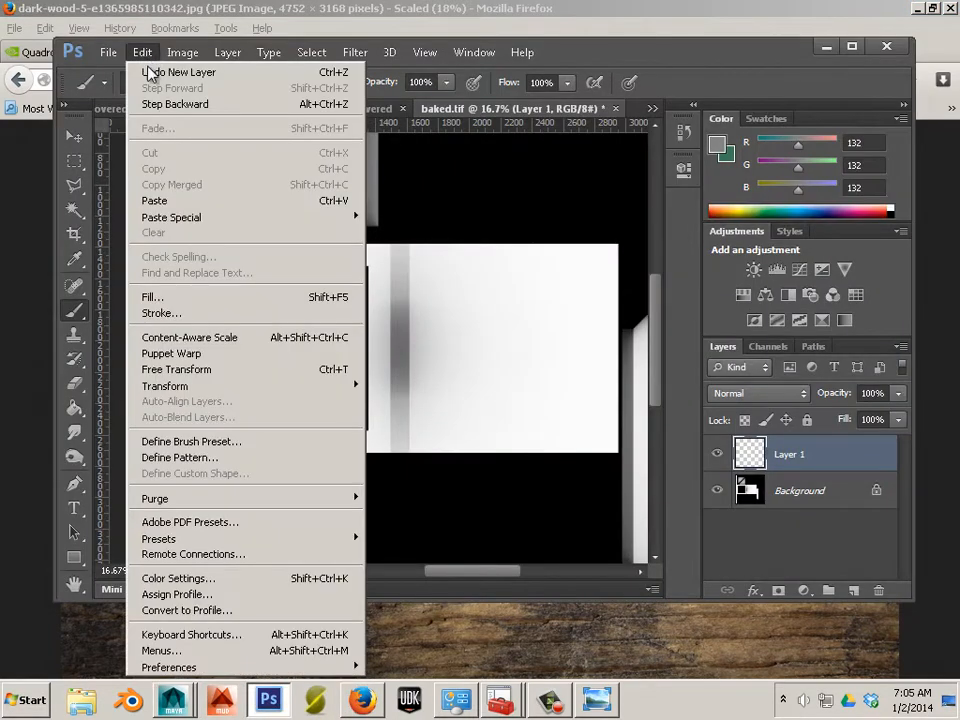
{"action": "left_click", "coordinate": [148, 201]}
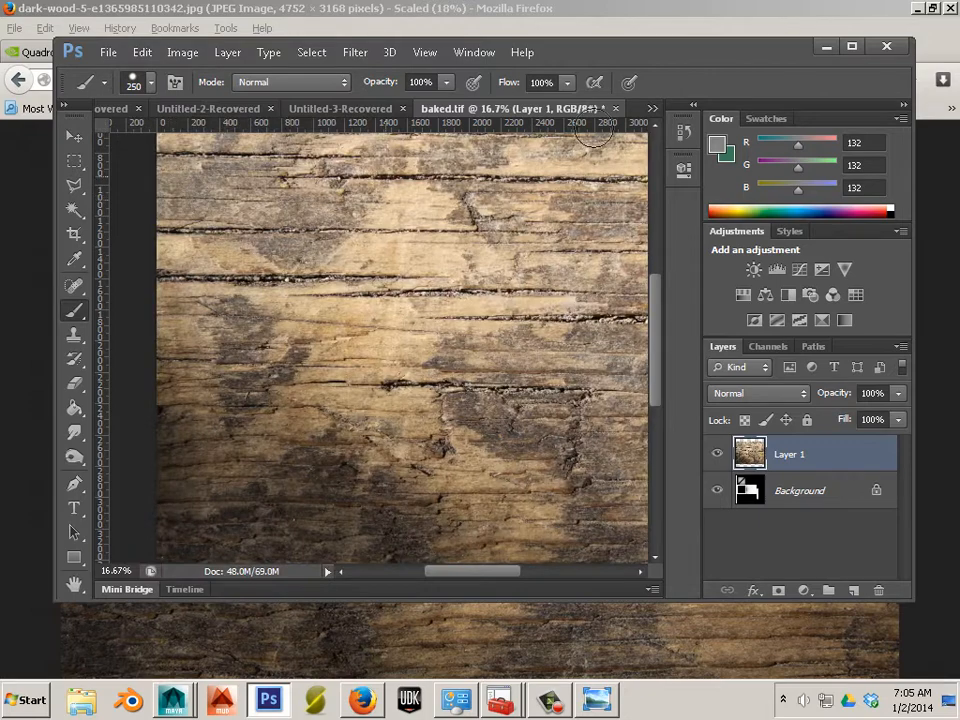
{"action": "left_click", "coordinate": [851, 46]}
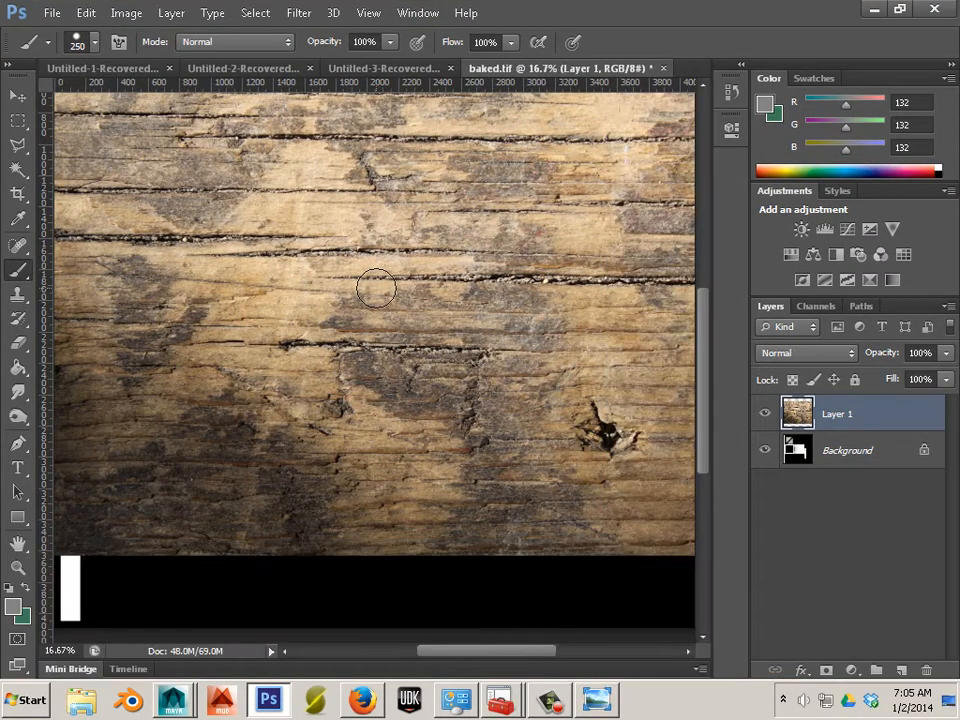
- Scale the pasted wood layer down proportionally to 42.74% from its lower-left corner and apply the transformation
{"action": "scroll", "coordinate": [375, 285], "scroll_direction": "down", "scroll_amount": 3}
{"action": "key", "text": "v"}
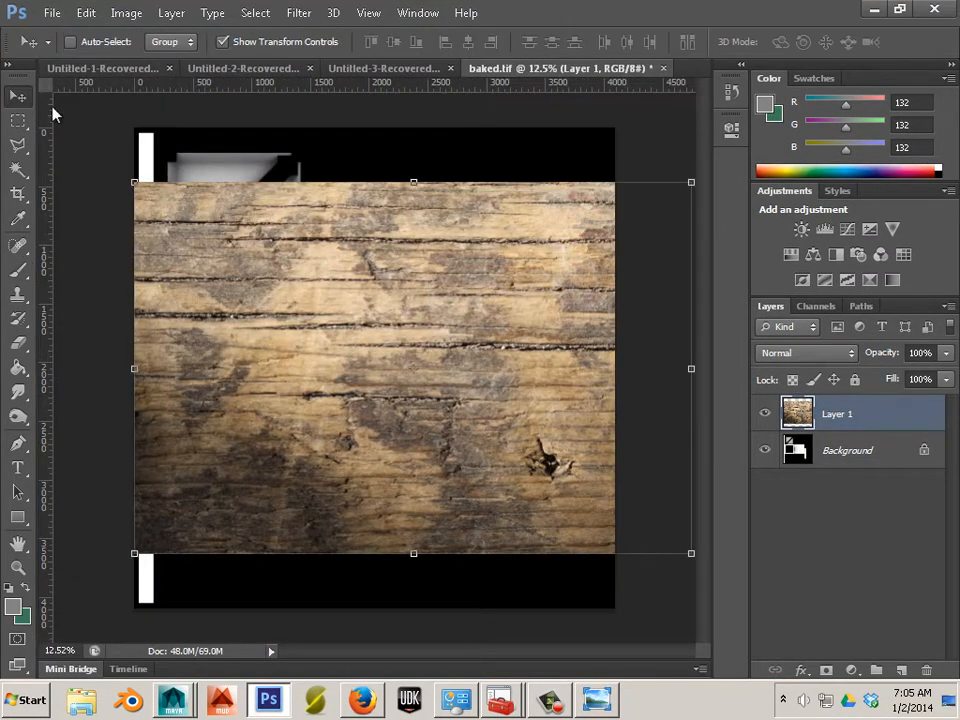
{"action": "left_click_drag", "start_coordinate": [691, 181], "coordinate": [360, 375]}
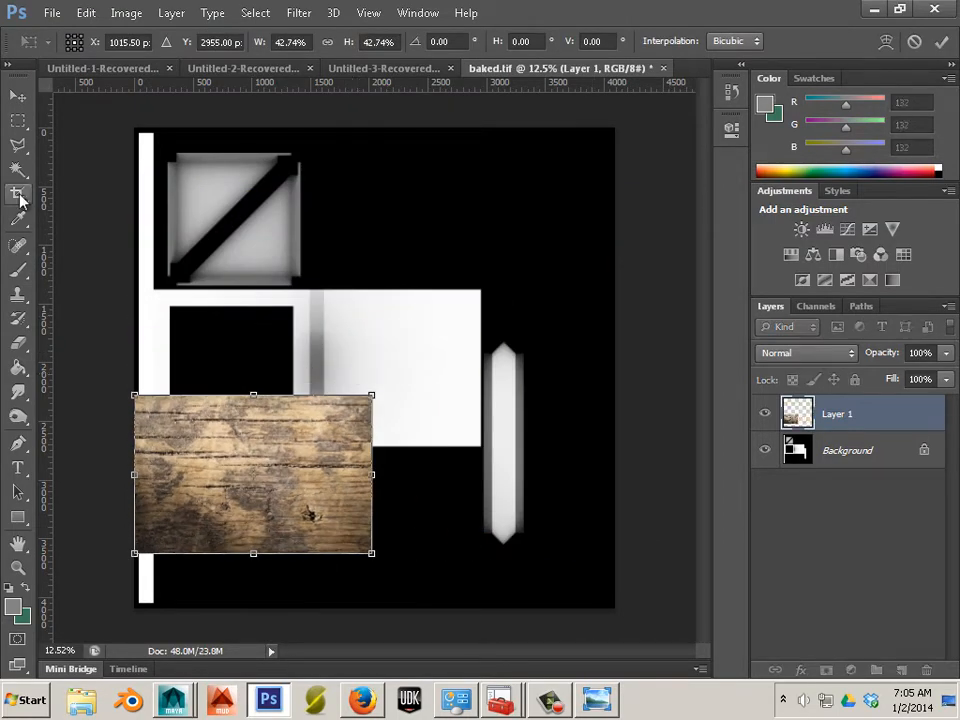
{"action": "left_click", "coordinate": [17, 98]}
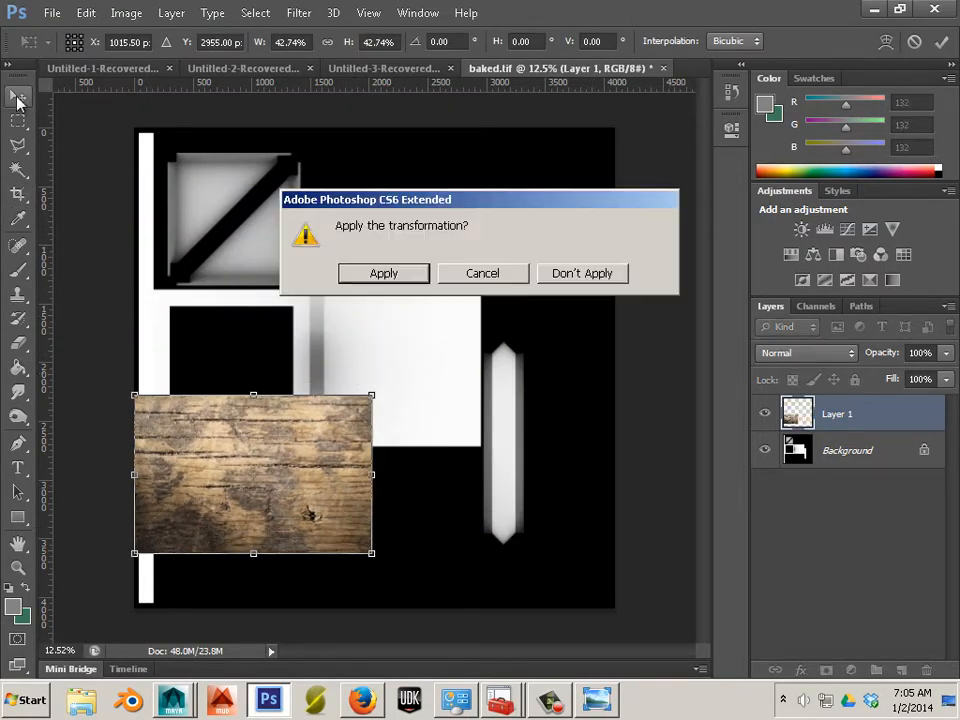
{"action": "left_click", "coordinate": [370, 276]}
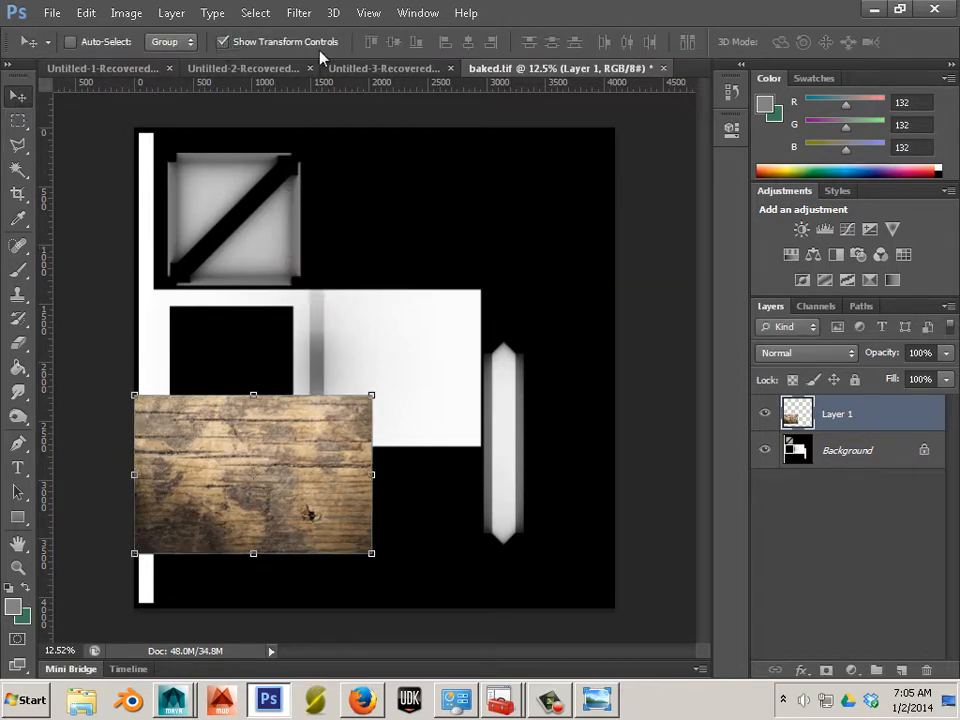
- Scale the wood by a further 43.57%, rotate it 90° over the black square's right edge, and apply the transformation
{"action": "left_click_drag", "start_coordinate": [373, 398], "coordinate": [319, 350]}
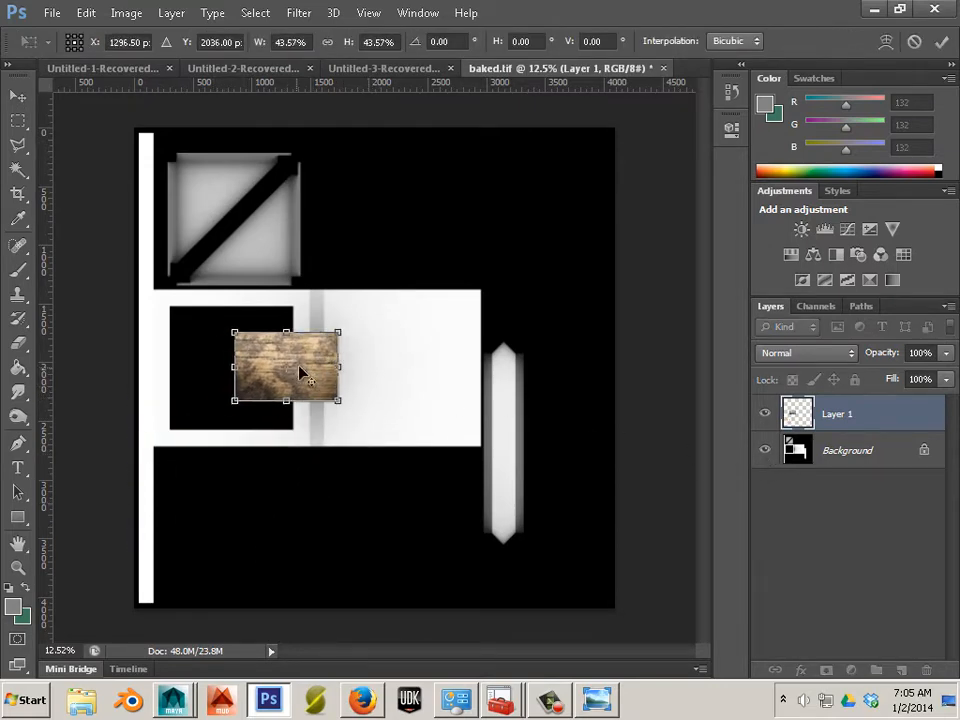
{"action": "left_click_drag", "start_coordinate": [354, 315], "coordinate": [306, 422]}
{"action": "scroll", "coordinate": [282, 416], "scroll_direction": "up", "scroll_amount": 1}
{"action": "scroll", "coordinate": [282, 418], "scroll_direction": "up", "scroll_amount": 6}
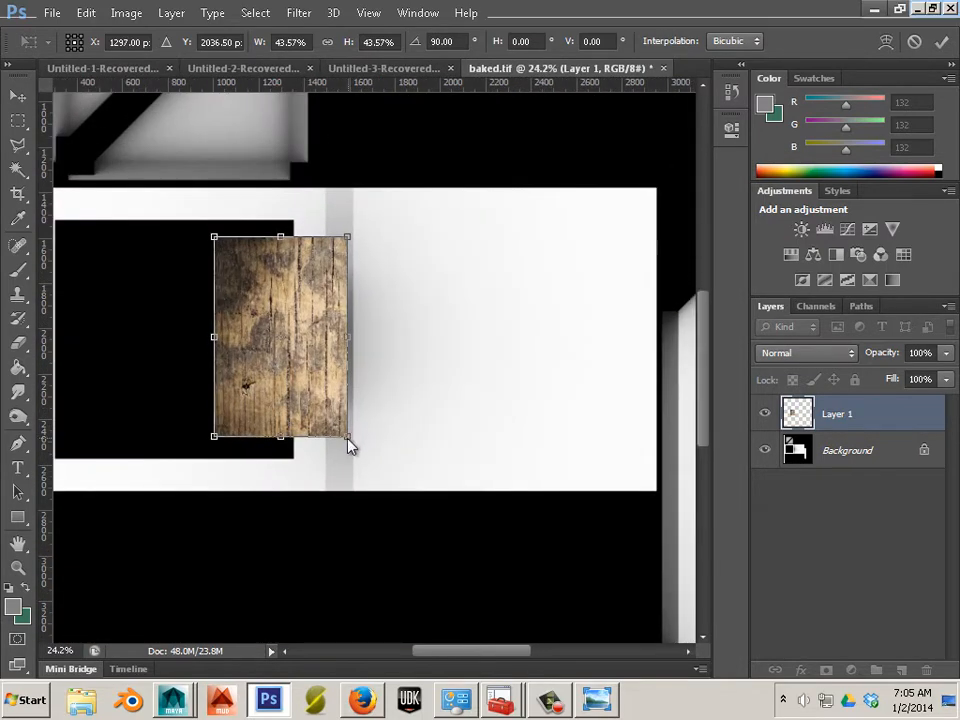
{"action": "left_click", "coordinate": [25, 99]}
{"action": "left_click", "coordinate": [414, 279]}
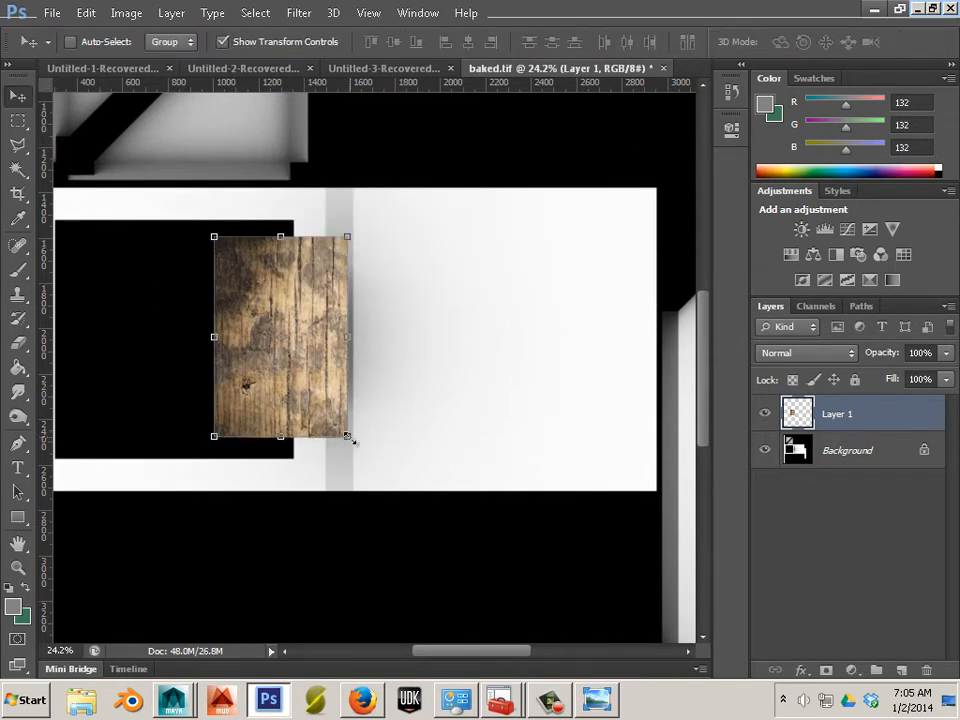
- Shrink the rotated wood piece to about 51% of its size, keeping its upper-left corner in place, and apply the transformation
{"action": "left_click_drag", "start_coordinate": [347, 437], "coordinate": [258, 360]}
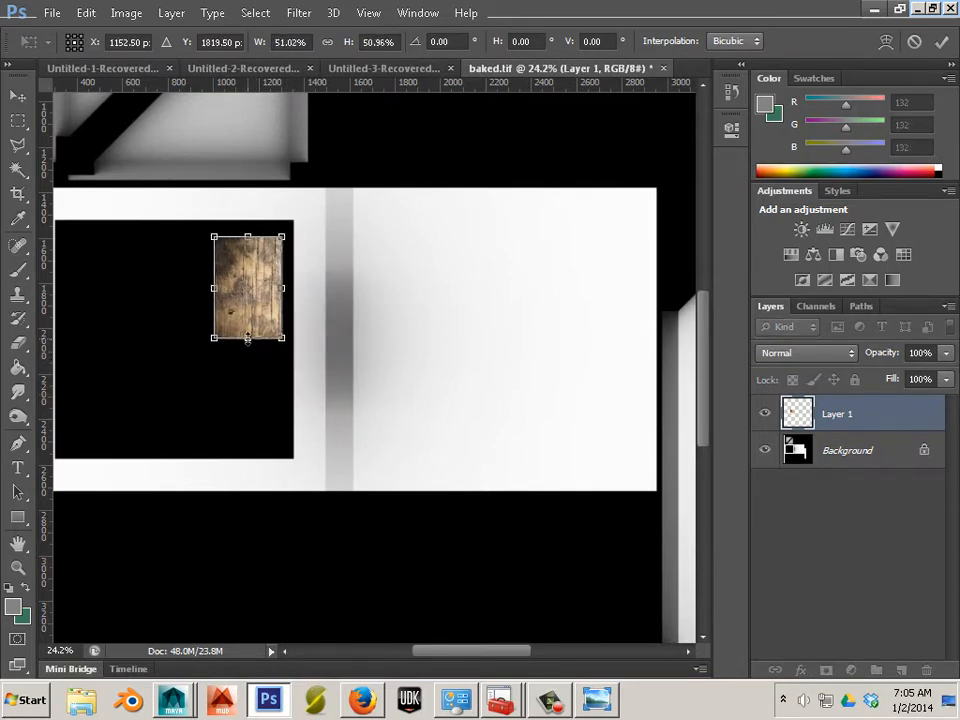
{"action": "left_click", "coordinate": [17, 95]}
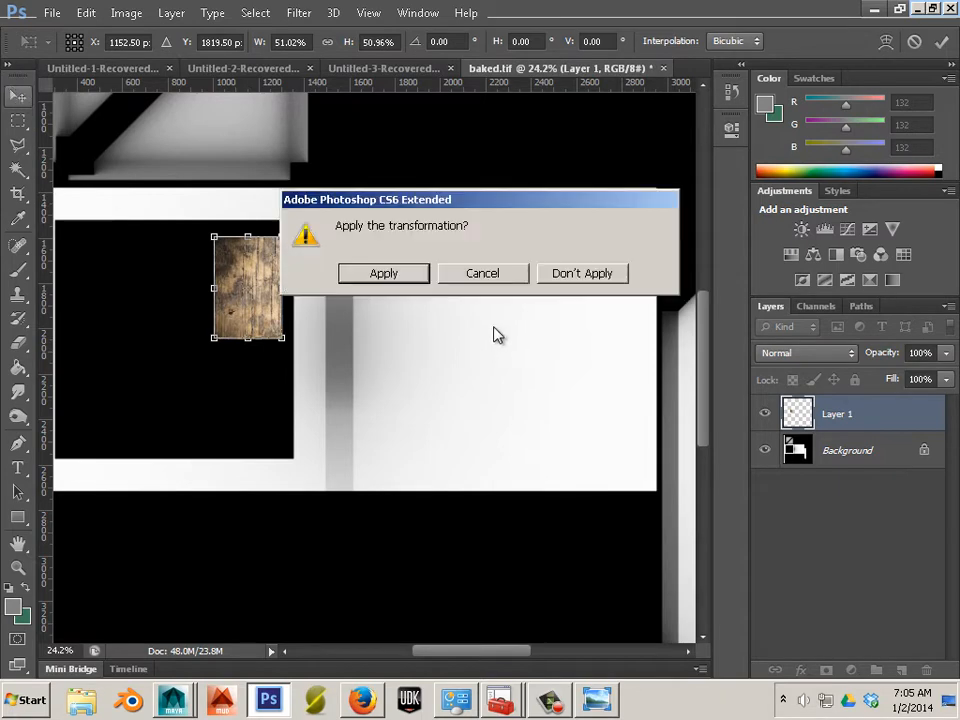
{"action": "left_click", "coordinate": [383, 273]}
- Try to stretch the wood vertically to about 382% and move it over the gray strip beside the black square
{"action": "scroll", "coordinate": [225, 358], "scroll_direction": "up", "scroll_amount": 5}
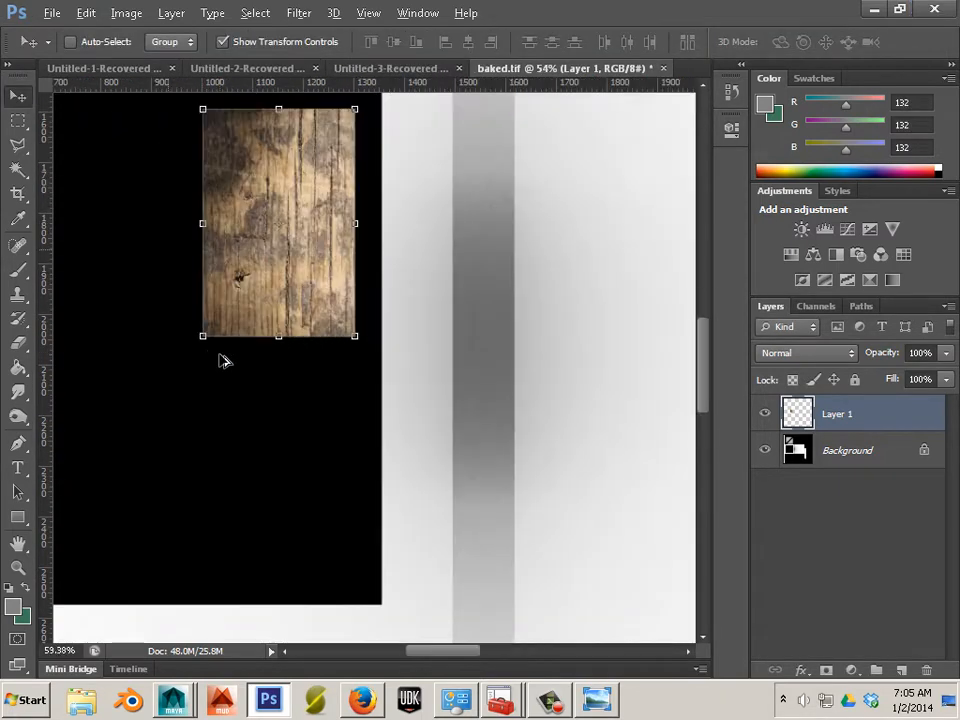
{"action": "scroll", "coordinate": [321, 285], "scroll_direction": "up", "scroll_amount": 4}
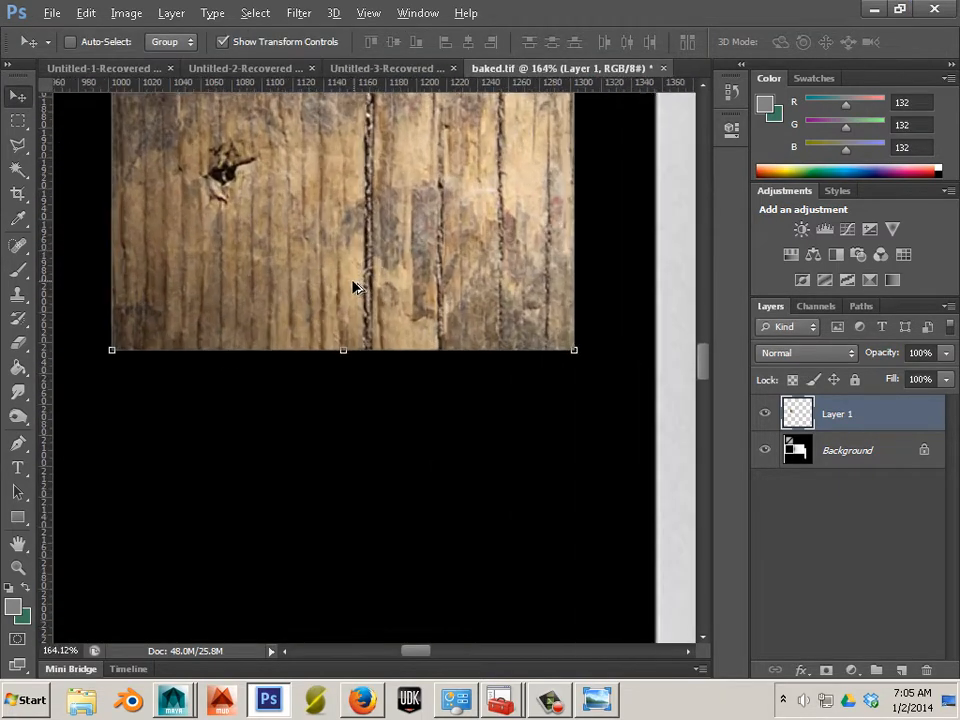
{"action": "scroll", "coordinate": [353, 289], "scroll_direction": "down", "scroll_amount": 8}
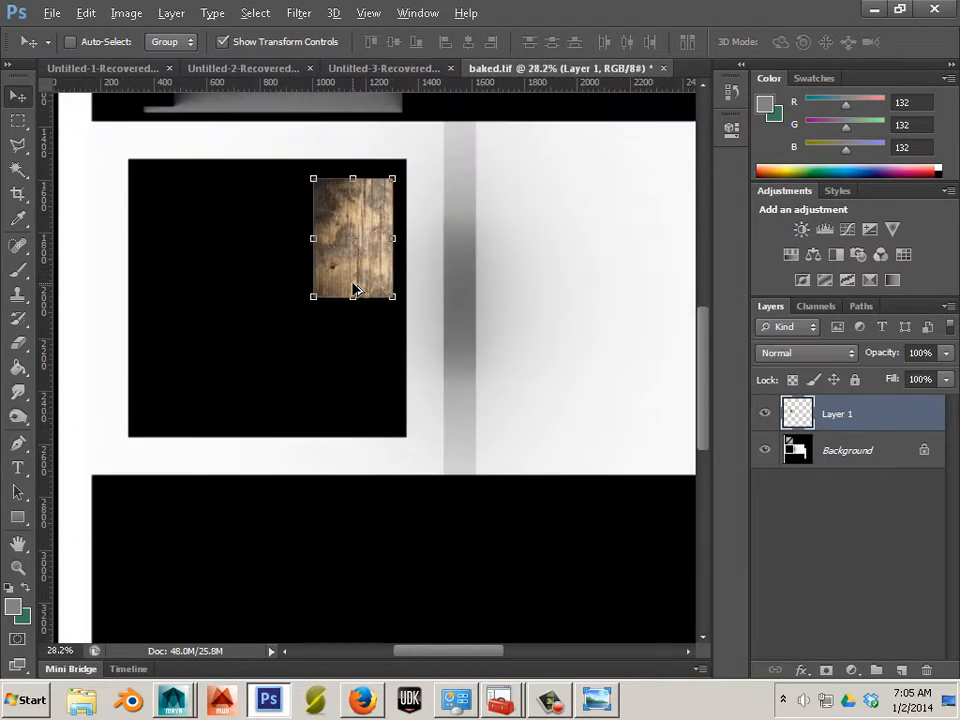
{"action": "key", "text": "alt"}
{"action": "left_click_drag", "start_coordinate": [352, 299], "coordinate": [337, 633]}
{"action": "left_click", "coordinate": [19, 97]}
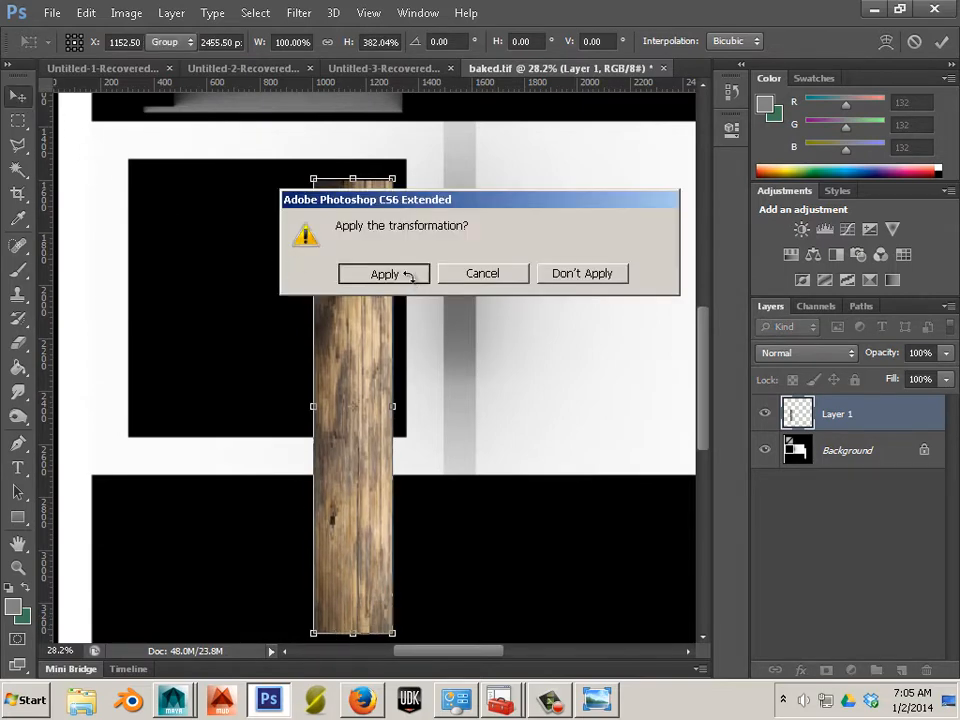
{"action": "left_click", "coordinate": [405, 273]}
{"action": "left_click_drag", "start_coordinate": [375, 360], "coordinate": [449, 253]}
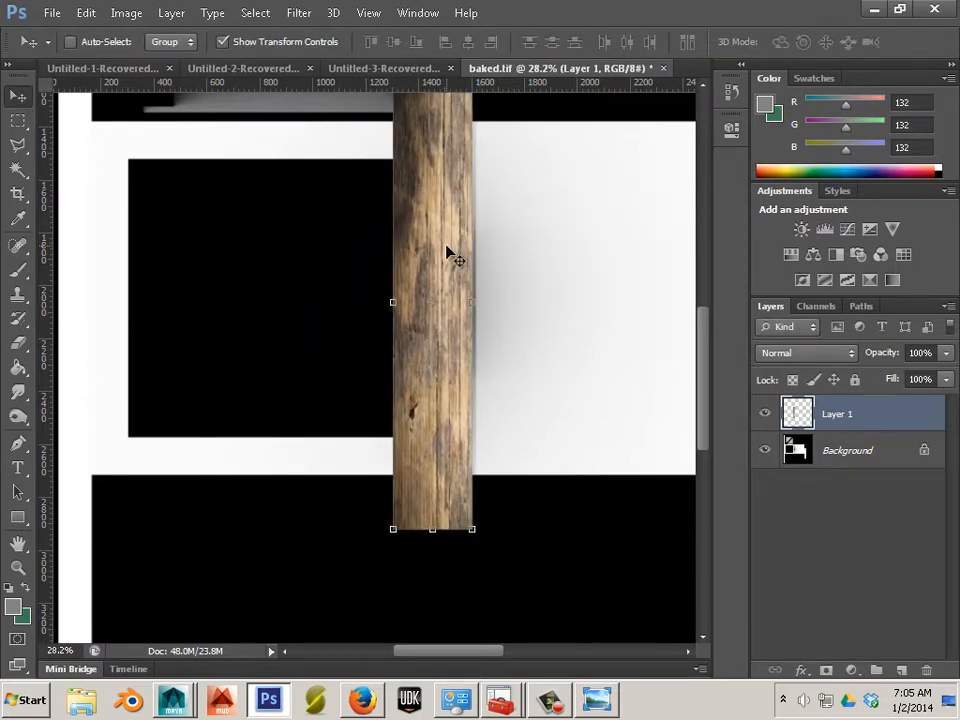
{"action": "scroll", "coordinate": [446, 291], "scroll_direction": "up", "scroll_amount": 4}
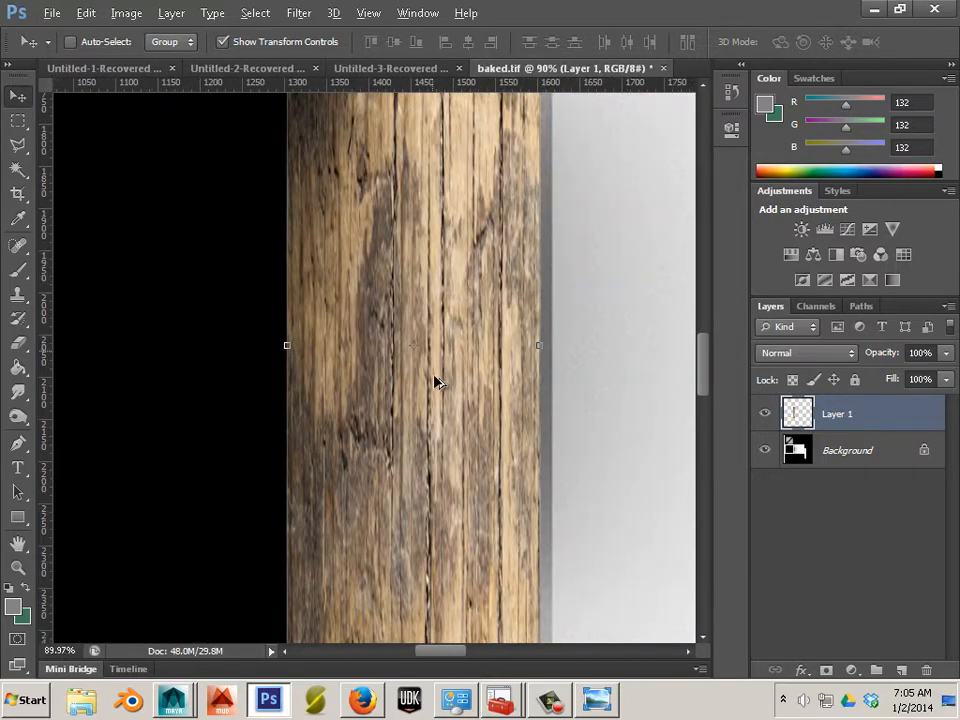
- Undo the wood's move and vertical stretch
{"action": "key", "text": "ctrl+z"}
{"action": "key", "text": "ctrl+z"}
{"action": "key", "text": "ctrl+z"}
{"action": "key", "text": "ctrl+z"}
{"action": "key", "text": "ctrl+z"}
{"action": "key", "text": "ctrl+alt+z"}
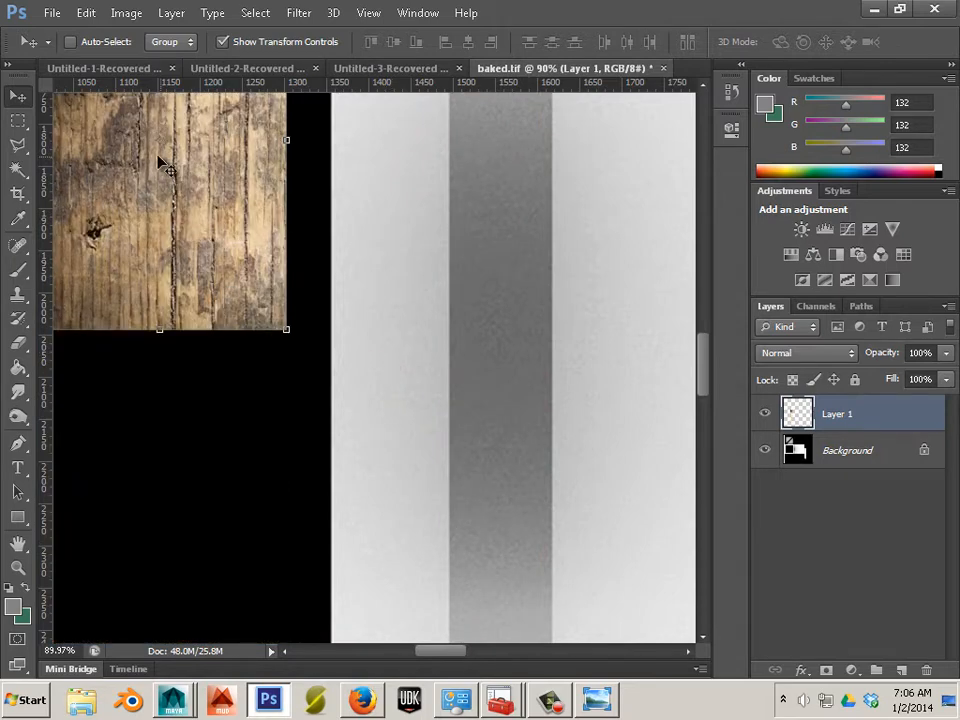
- Move the wood piece over the upper gray strip and place a duplicate directly below, overlapping the original
{"action": "scroll", "coordinate": [165, 320], "scroll_direction": "down", "scroll_amount": 4}
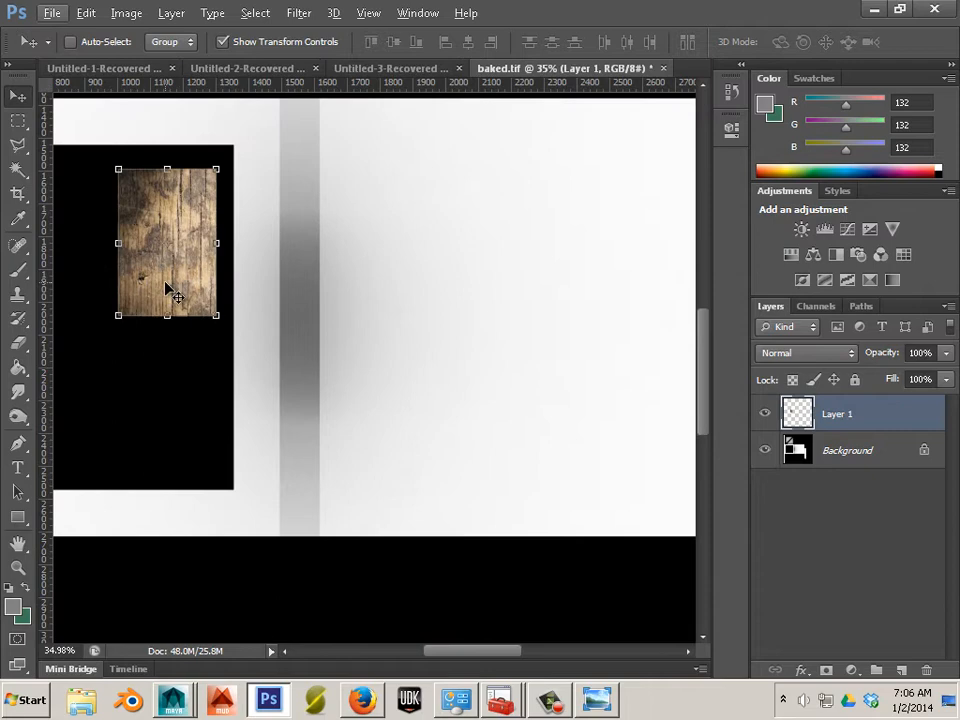
{"action": "left_click_drag", "start_coordinate": [168, 288], "coordinate": [262, 281]}
{"action": "scroll", "coordinate": [262, 281], "scroll_direction": "up", "scroll_amount": 2}
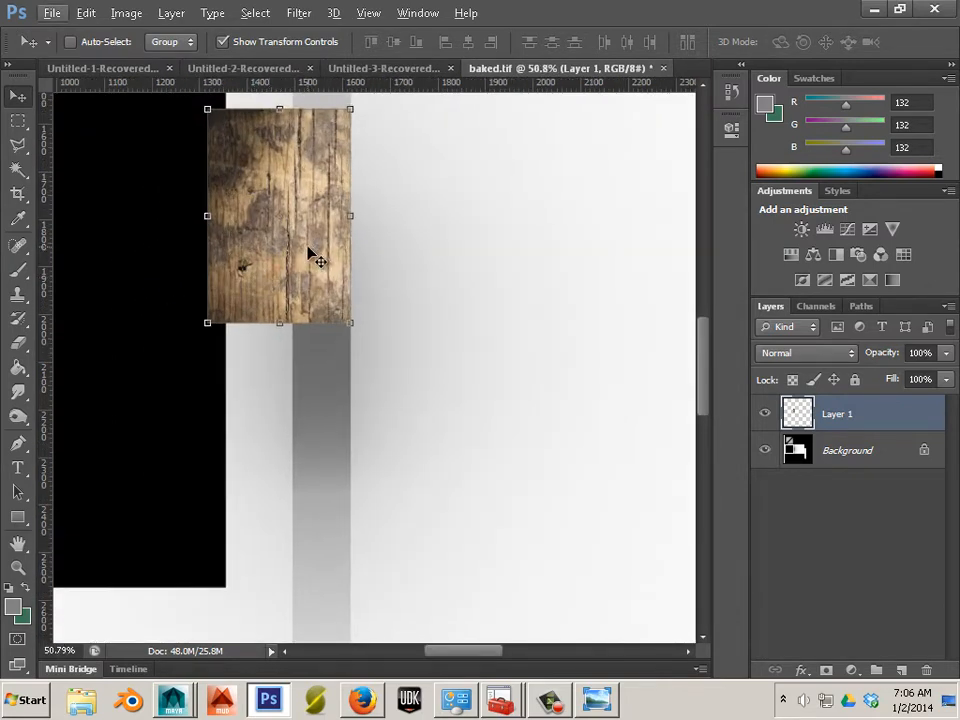
{"action": "mouse_move", "coordinate": [305, 255]}
{"action": "left_mouse_down"}
{"action": "mouse_move", "coordinate": [311, 499]}
{"action": "mouse_move", "coordinate": [313, 405]}
{"action": "mouse_move", "coordinate": [307, 412]}
{"action": "mouse_move", "coordinate": [296, 366]}
{"action": "left_mouse_up"}
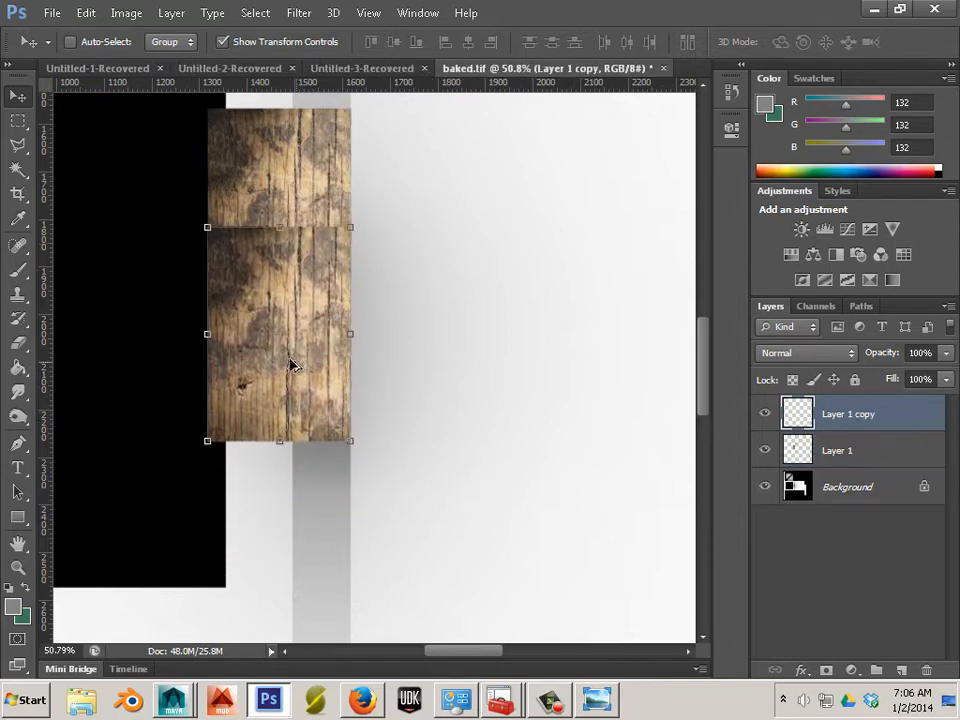
- Choose the Eraser tool with the 17 px spatter brush
{"action": "left_click", "coordinate": [20, 344]}
{"action": "left_click", "coordinate": [95, 44]}
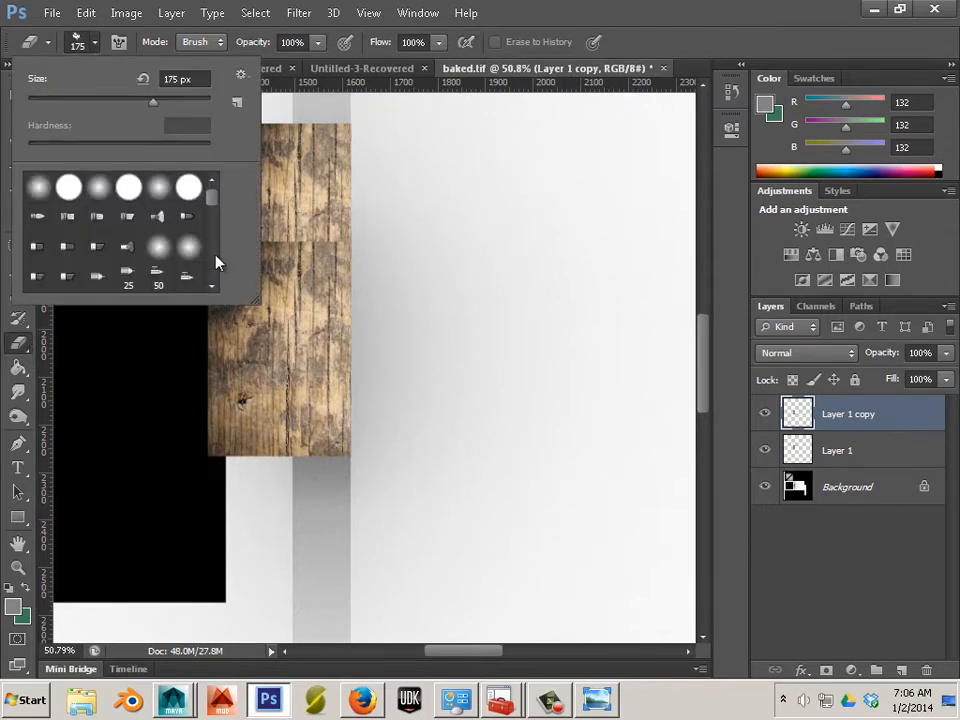
{"action": "mouse_move", "coordinate": [210, 207]}
{"action": "left_mouse_down"}
{"action": "mouse_move", "coordinate": [208, 229]}
{"action": "mouse_move", "coordinate": [193, 237]}
{"action": "left_mouse_up"}
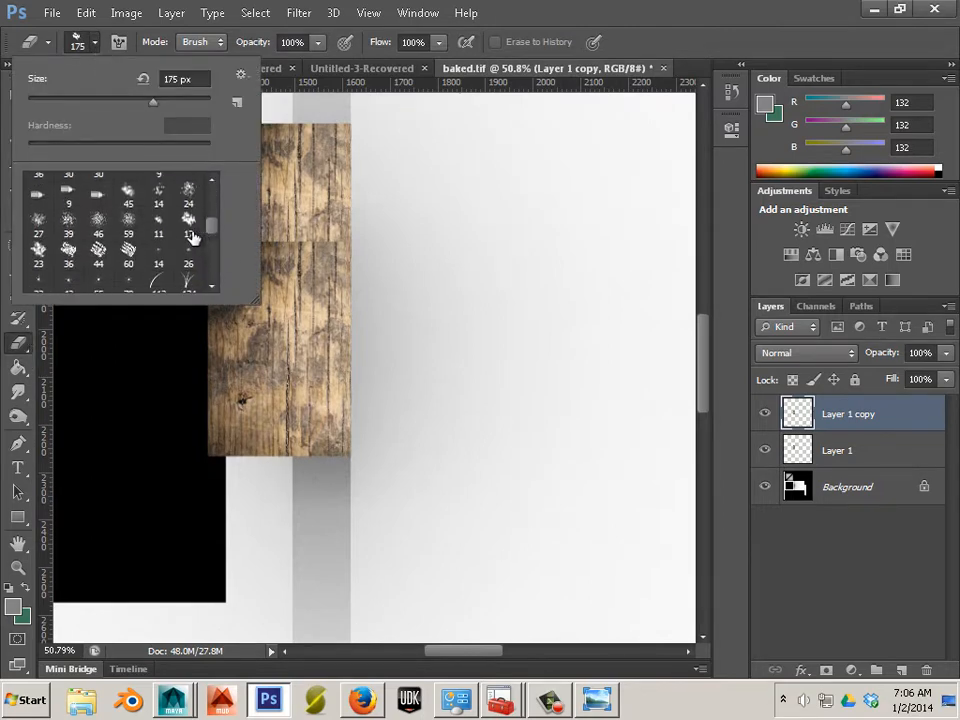
{"action": "left_click", "coordinate": [186, 226]}
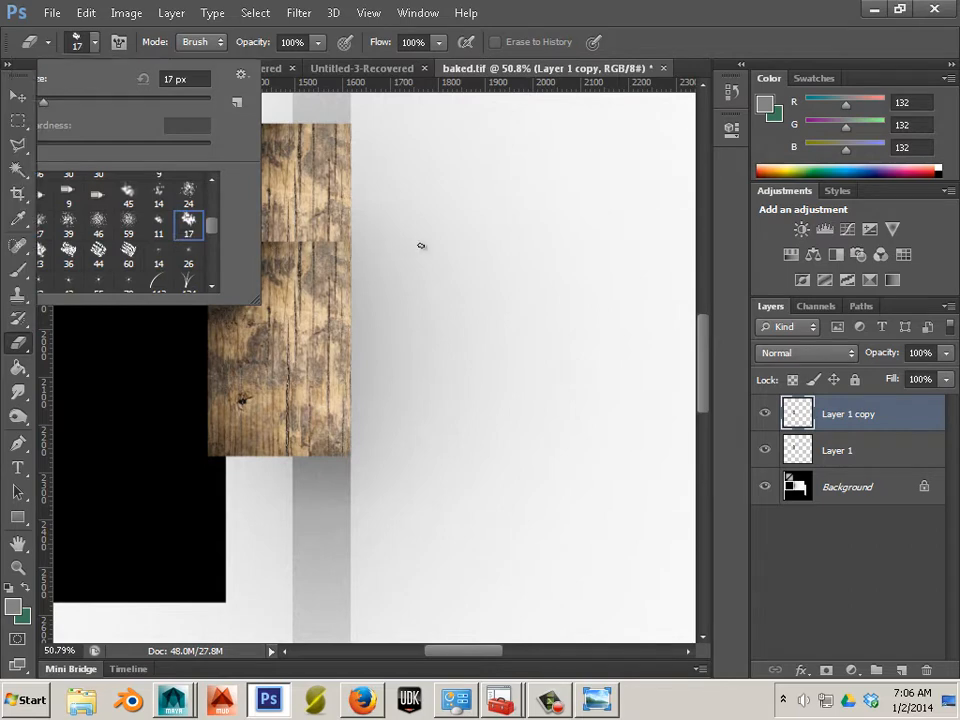
{"action": "left_click", "coordinate": [420, 245]}
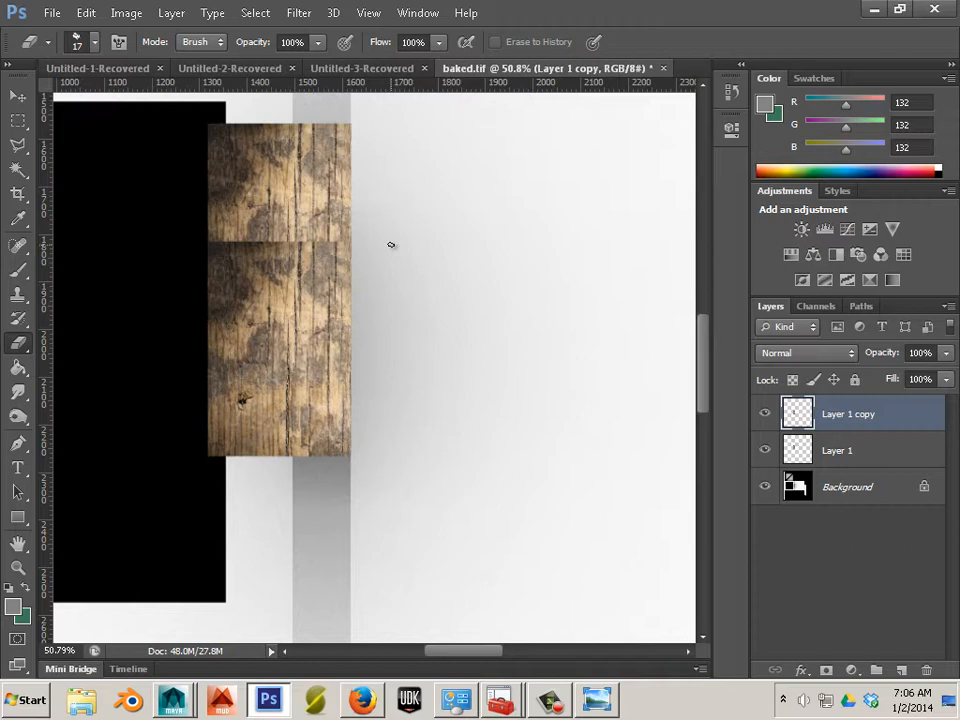
- Enlarge the eraser to 500 px and erase the top edge of Layer 1 copy to blend the seam between wood pieces
{"action": "key", "text": "bracketright"}
{"action": "key", "text": "bracketright"}
{"action": "key", "text": "bracketright"}
{"action": "key", "text": "bracketright"}
{"action": "key", "text": "bracketright"}
{"action": "key", "text": "bracketright"}
{"action": "key", "text": "bracketright"}
{"action": "key", "text": "bracketright"}
{"action": "key", "text": "bracketright"}
{"action": "key", "text": "bracketright"}
{"action": "key", "text": "bracketright"}
{"action": "key", "text": "bracketright"}
{"action": "key", "text": "bracketright"}
{"action": "key", "text": "bracketright"}
{"action": "key", "text": "bracketright"}
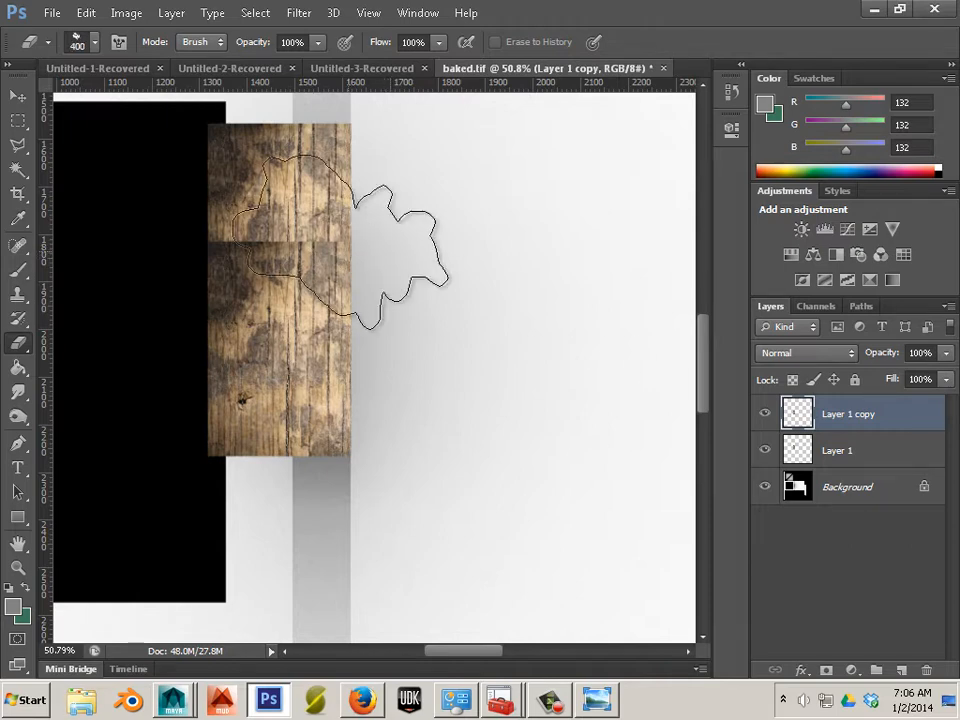
{"action": "left_click", "coordinate": [203, 236]}
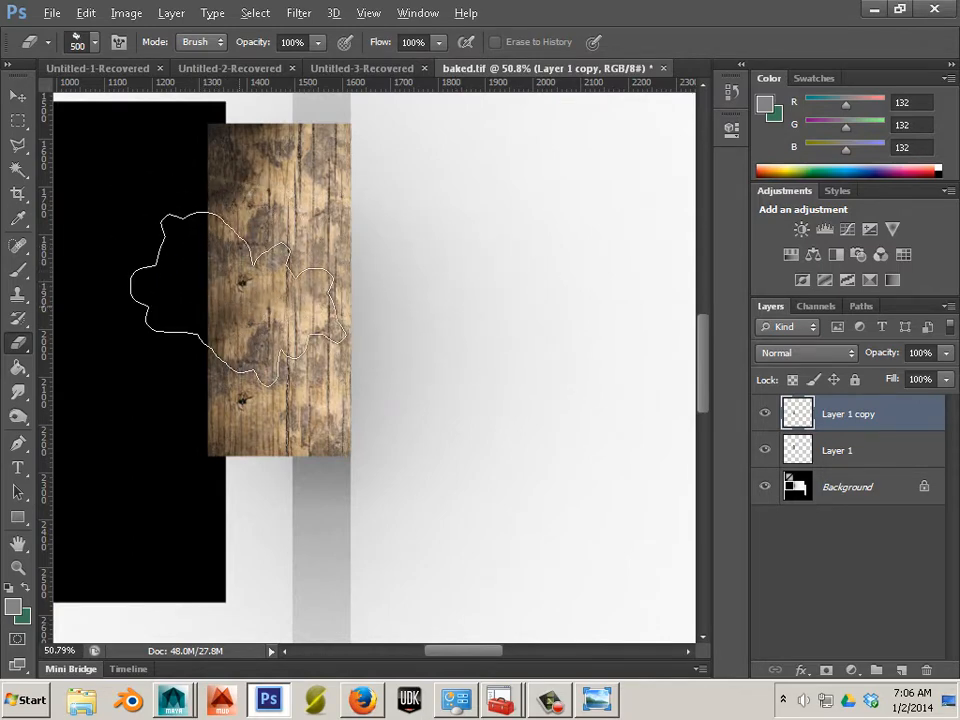
- Remove the lower knot from the wood copy with a 40 px Clone Stamp, sampling the clean grain just below it
{"action": "scroll", "coordinate": [250, 295], "scroll_direction": "up", "scroll_amount": 4}
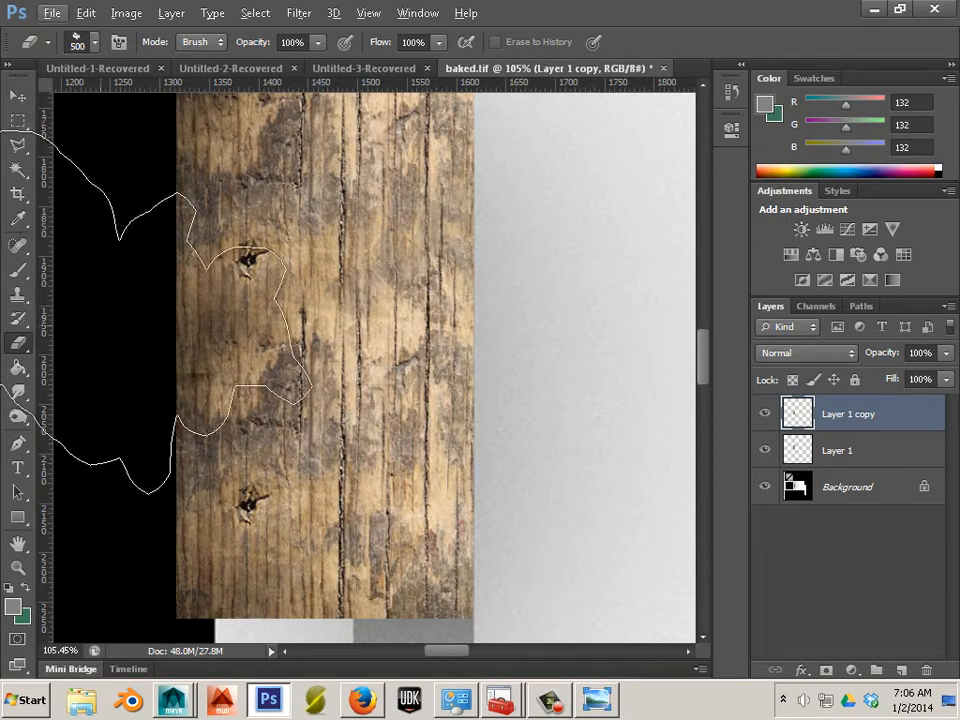
{"action": "left_click", "coordinate": [18, 294]}
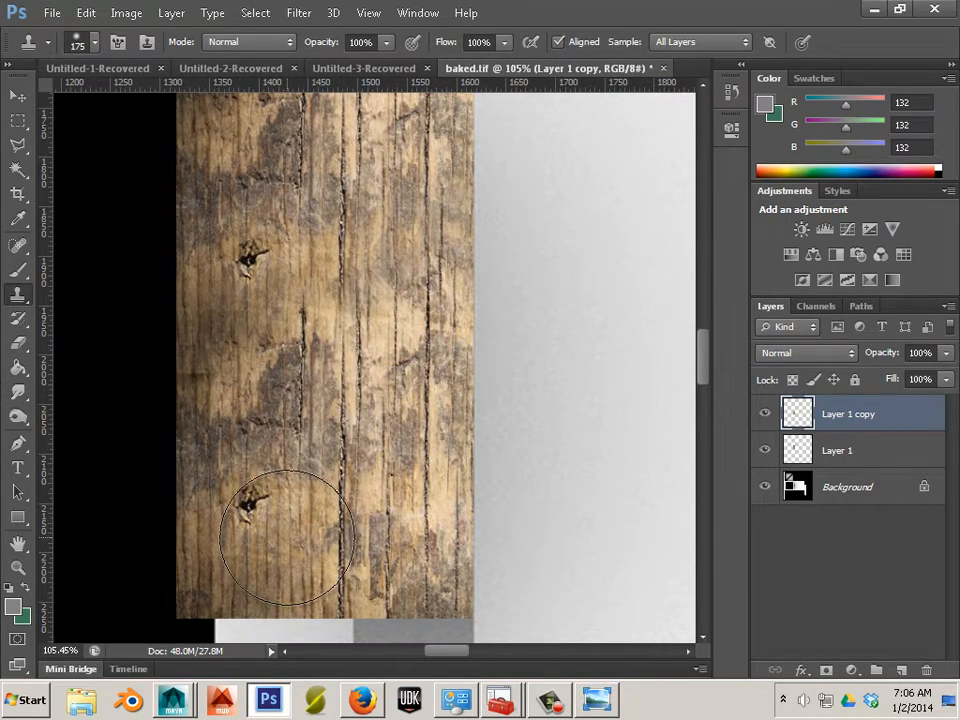
{"action": "key", "text": "bracketleft"}
{"action": "key", "text": "bracketleft"}
{"action": "key", "text": "bracketleft"}
{"action": "key", "text": "bracketleft"}
{"action": "key", "text": "bracketleft"}
{"action": "key", "text": "bracketleft"}
{"action": "key", "text": "bracketleft"}
{"action": "key", "text": "bracketleft"}
{"action": "key", "text": "bracketleft"}
{"action": "key", "text": "bracketleft"}
{"action": "left_click", "coordinate": [259, 551], "text": "alt"}
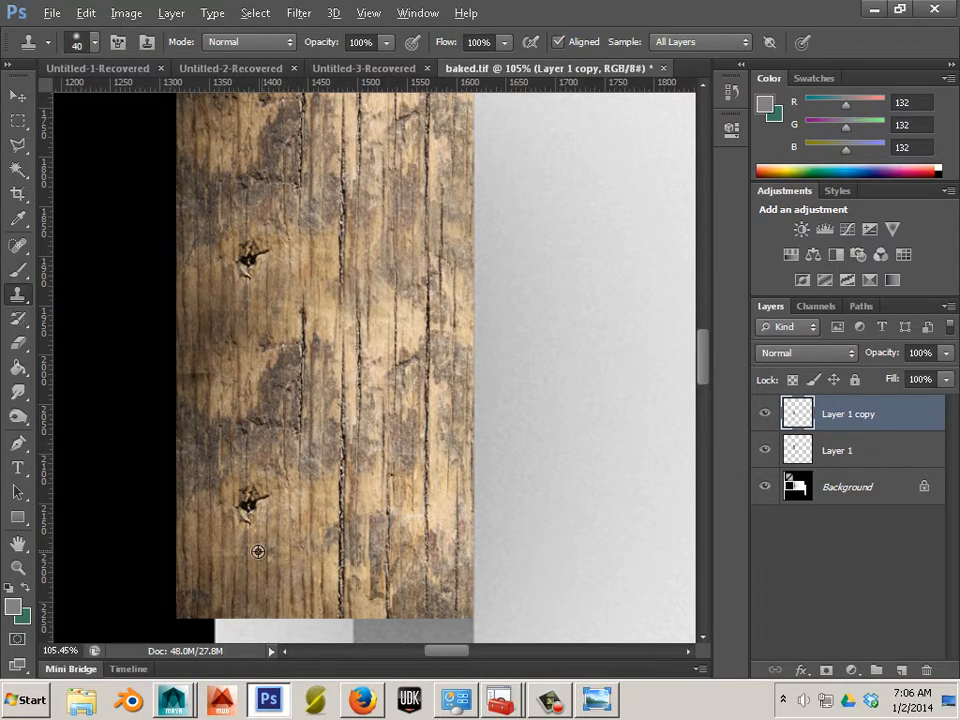
{"action": "left_click_drag", "start_coordinate": [253, 506], "coordinate": [242, 508]}
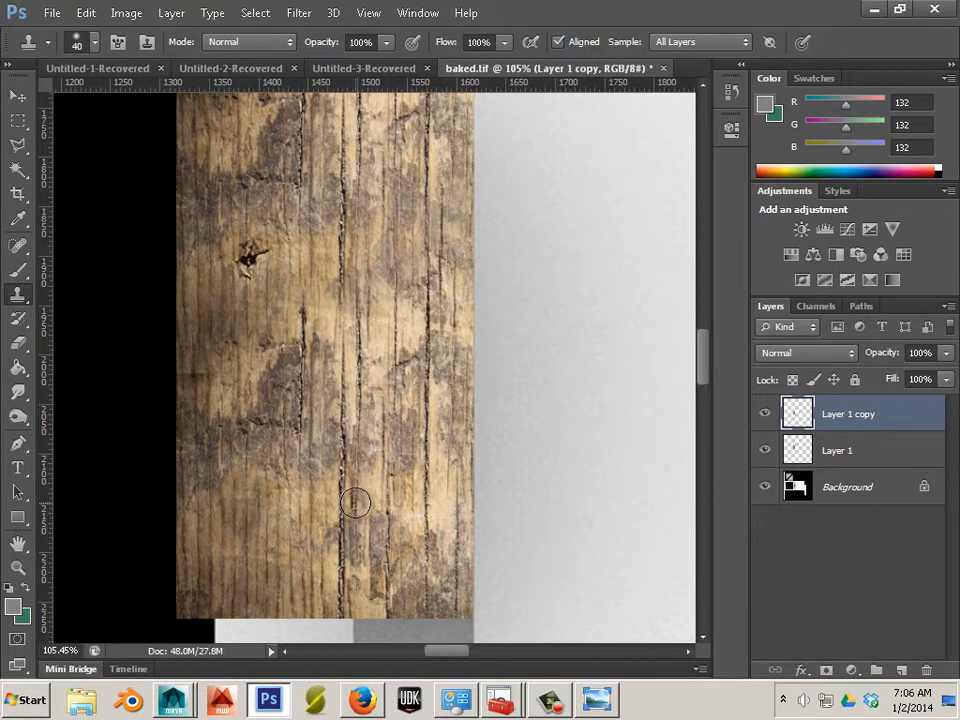
- Duplicate the retouched wood copy farther down the gray strip, overlapping its top with the piece above
{"action": "scroll", "coordinate": [354, 501], "scroll_direction": "down", "scroll_amount": 5}
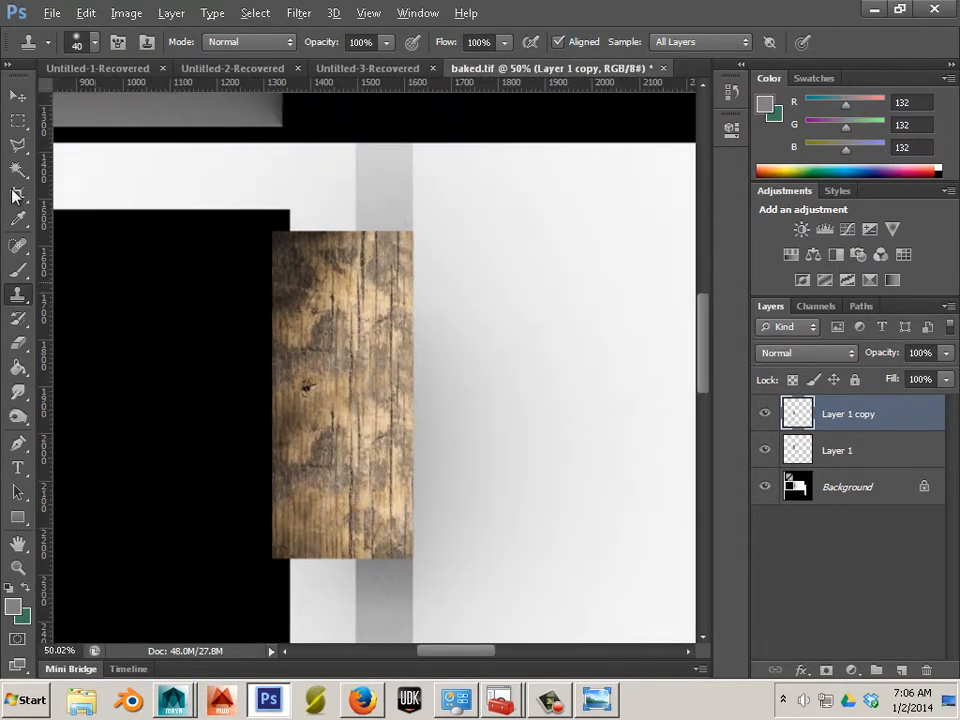
{"action": "left_click", "coordinate": [18, 95]}
{"action": "scroll", "coordinate": [360, 425], "scroll_direction": "down", "scroll_amount": 1}
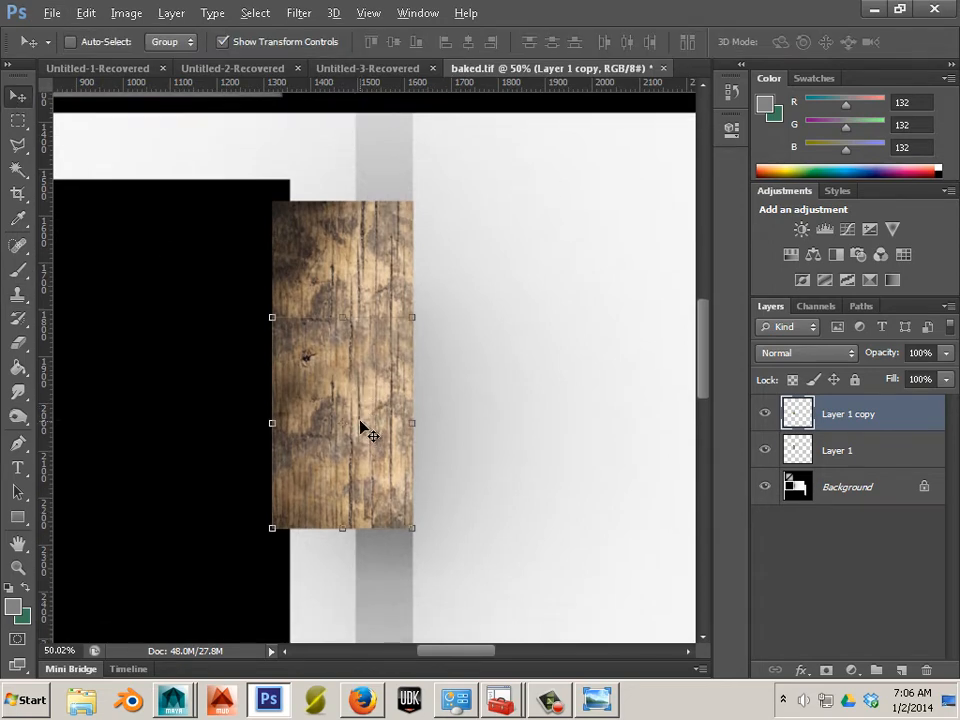
{"action": "scroll", "coordinate": [362, 428], "scroll_direction": "down", "scroll_amount": 2}
{"action": "left_click_drag", "start_coordinate": [366, 450], "coordinate": [363, 508]}
{"action": "left_click_drag", "start_coordinate": [364, 509], "coordinate": [363, 496]}
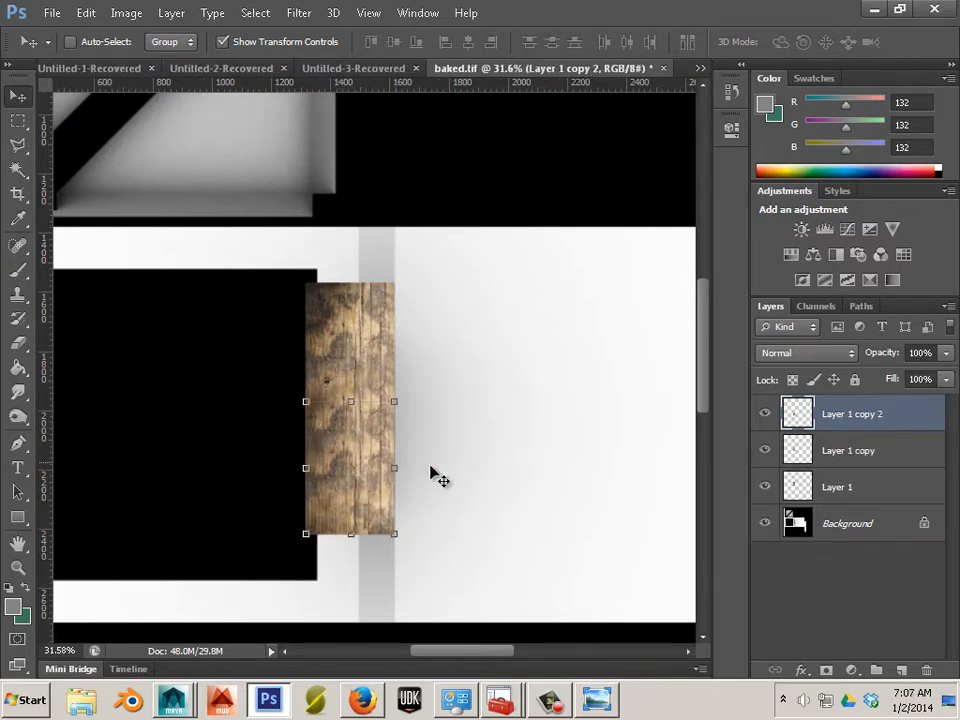
- Undo both wood copies and move the remaining Layer 1 wood up to the top edge of the white area
{"action": "key", "text": "ctrl+alt+z"}
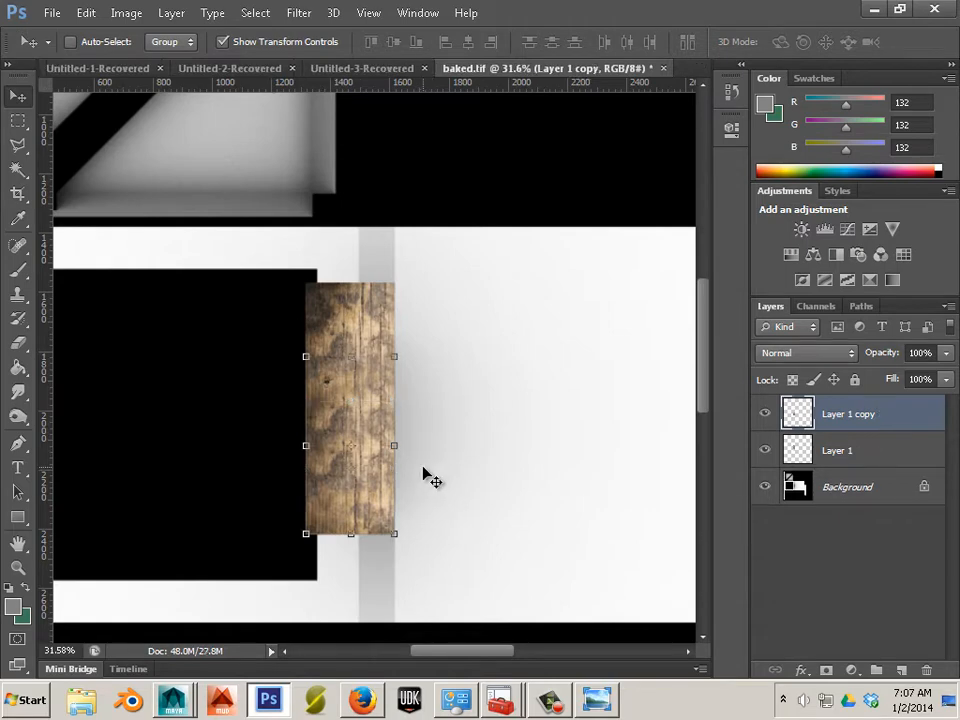
{"action": "key", "text": "ctrl+alt+z"}
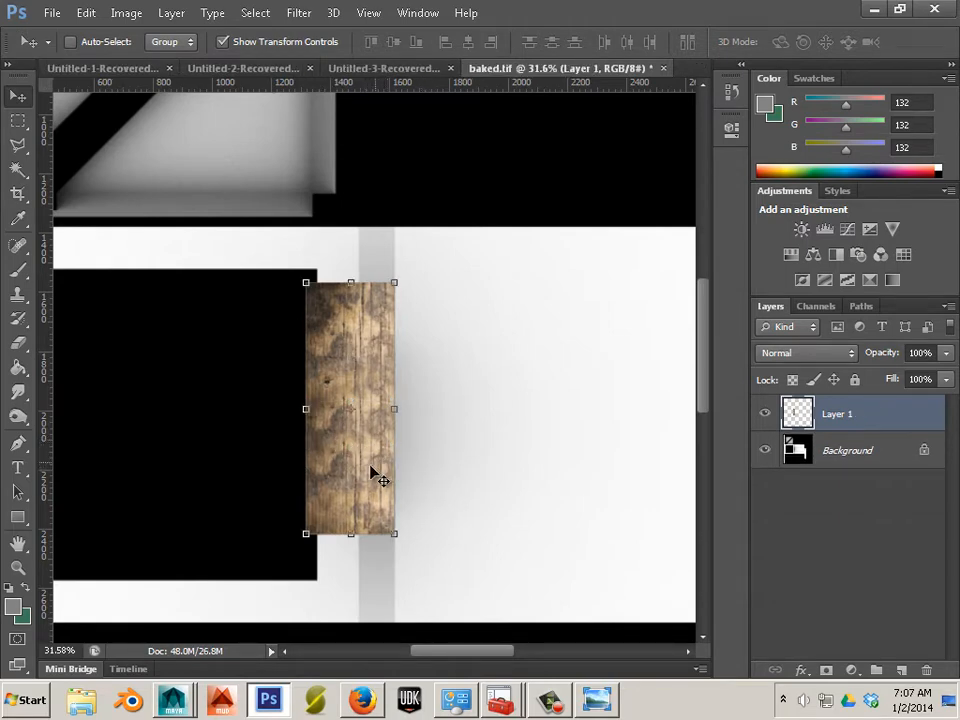
{"action": "left_click_drag", "start_coordinate": [366, 467], "coordinate": [355, 421]}
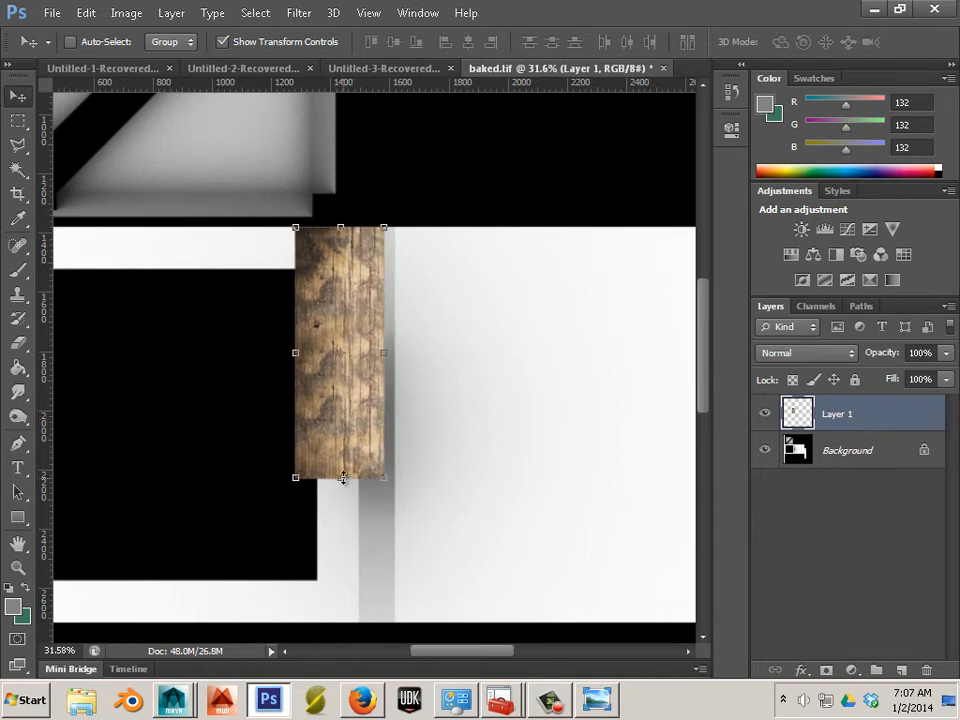
- Stretch the Layer 1 wood to 158.75% height so it spans the white area, and shift it over the gray strip
{"action": "left_click_drag", "start_coordinate": [342, 478], "coordinate": [337, 625]}
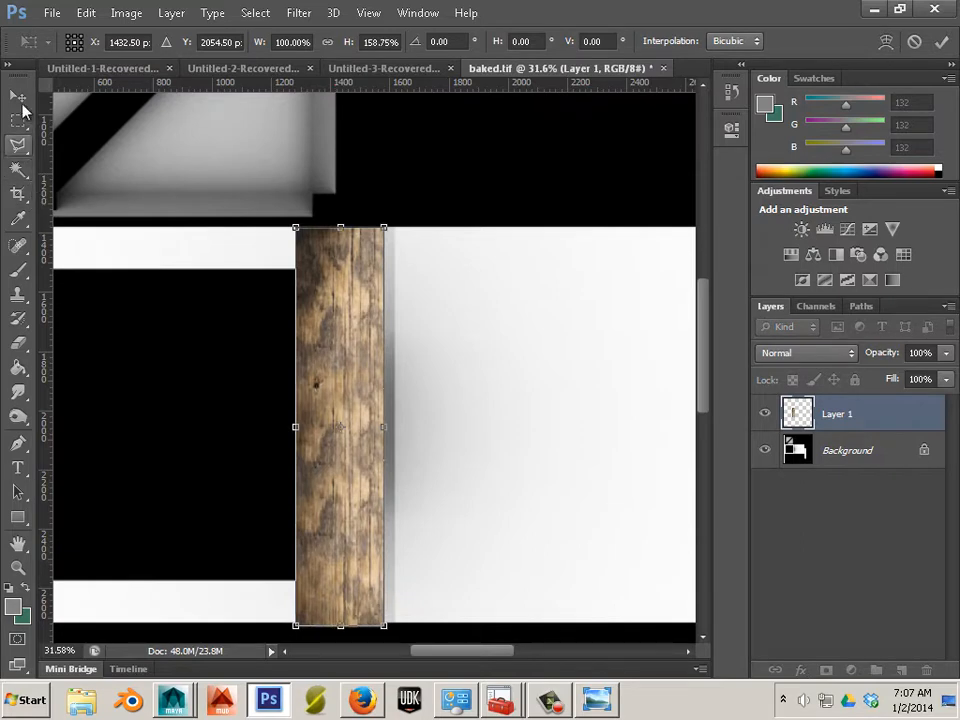
{"action": "left_click", "coordinate": [17, 95]}
{"action": "left_click", "coordinate": [384, 273]}
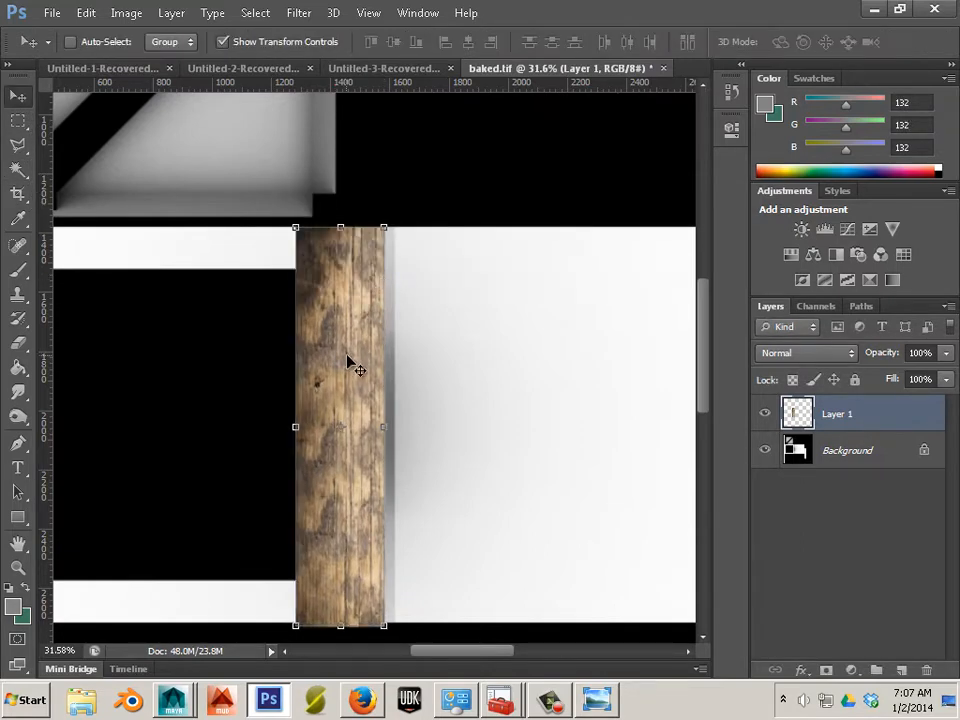
{"action": "mouse_move", "coordinate": [348, 362]}
{"action": "left_mouse_down"}
{"action": "mouse_move", "coordinate": [497, 360]}
{"action": "mouse_move", "coordinate": [349, 358]}
{"action": "mouse_move", "coordinate": [360, 358]}
{"action": "left_mouse_up"}
{"action": "scroll", "coordinate": [369, 377], "scroll_direction": "down", "scroll_amount": 1}
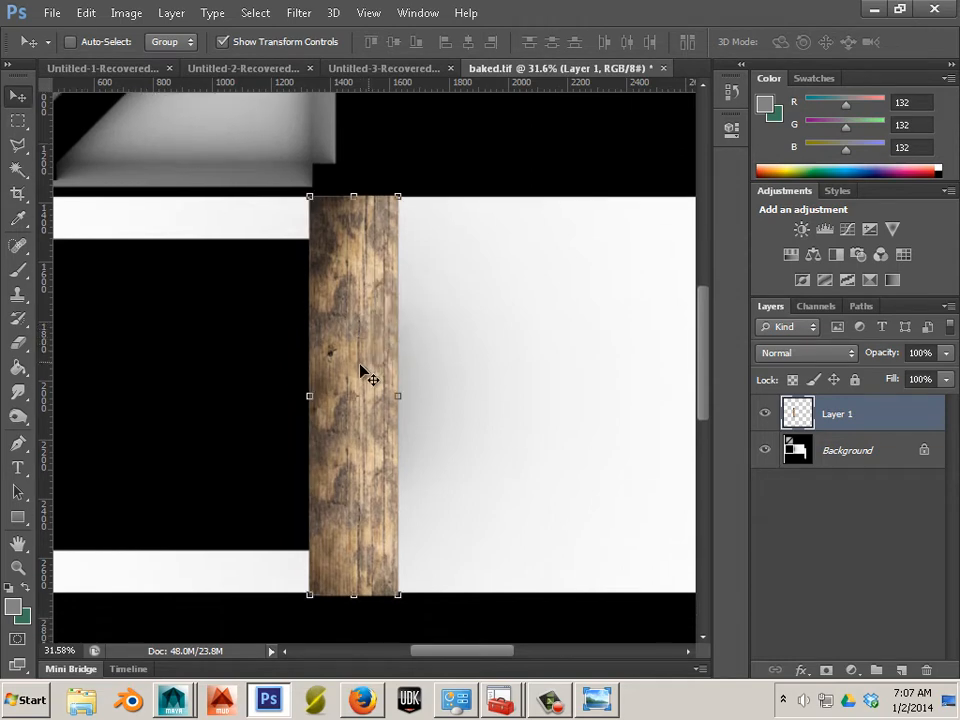
- Duplicate the stretched wood directly above itself, and over the upper and middle parts of the map's left white strip
{"action": "scroll", "coordinate": [345, 380], "scroll_direction": "down", "scroll_amount": 3}
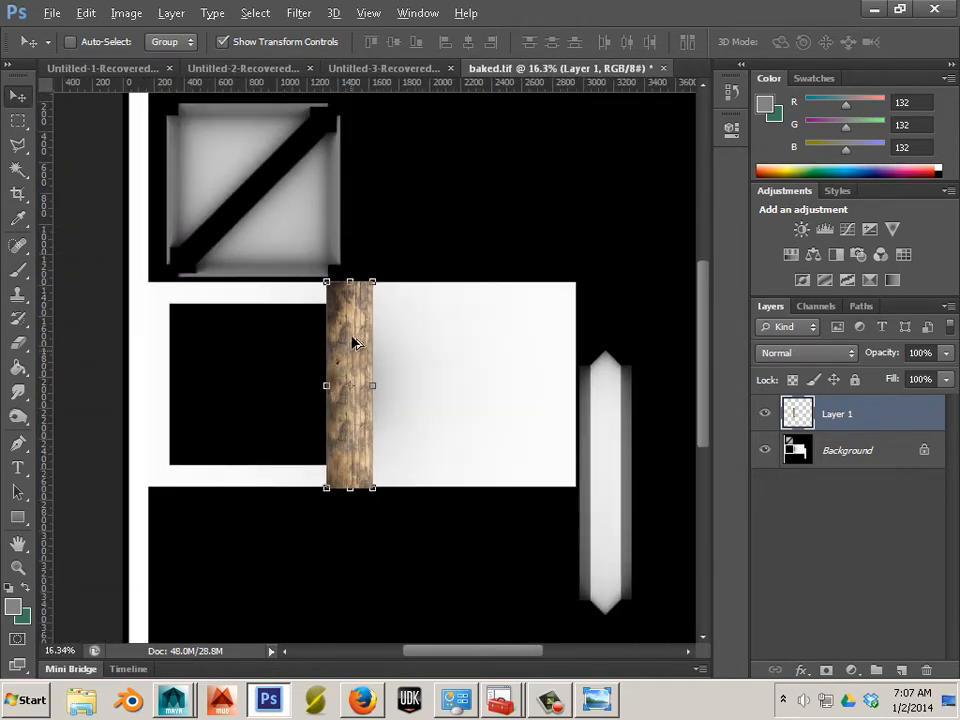
{"action": "left_click_drag", "start_coordinate": [350, 347], "coordinate": [350, 143]}
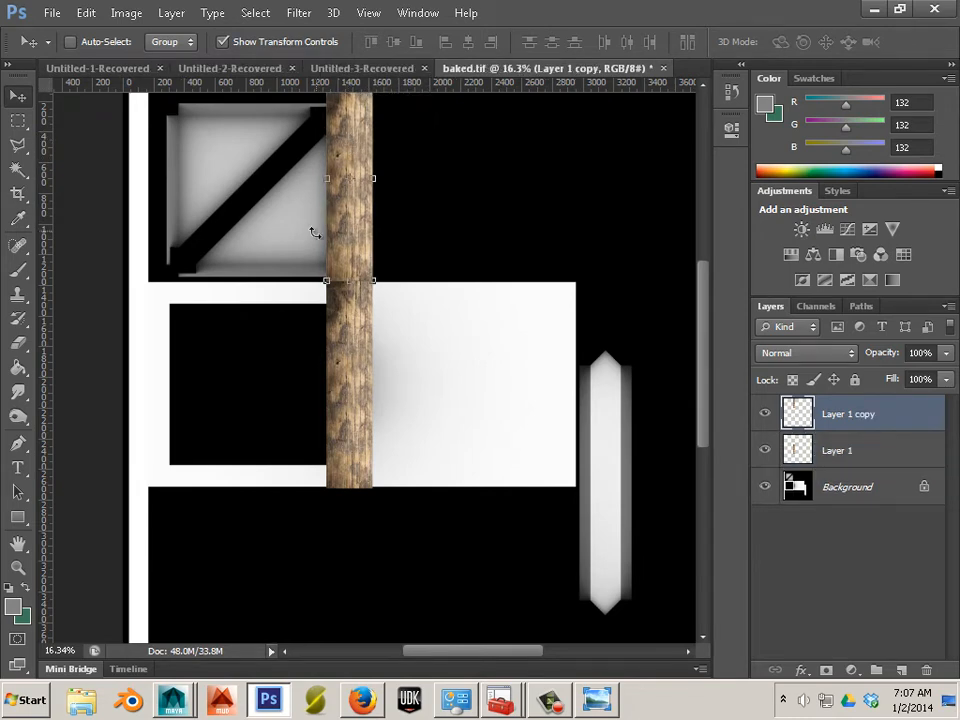
{"action": "left_click_drag", "start_coordinate": [343, 214], "coordinate": [175, 427]}
{"action": "scroll", "coordinate": [352, 233], "scroll_direction": "down", "scroll_amount": 1}
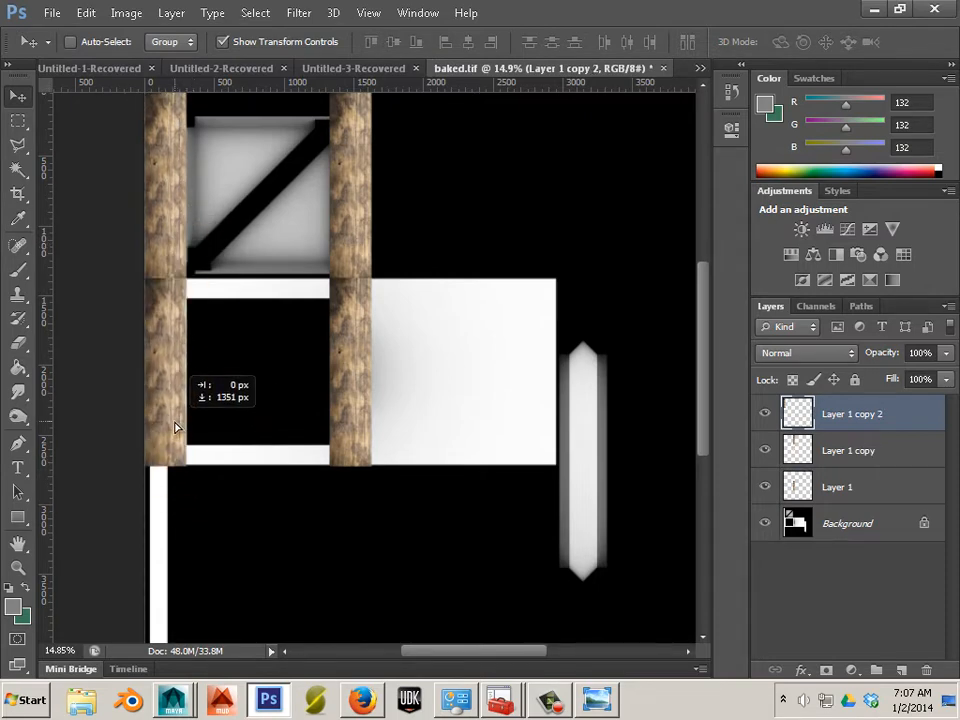
- Flip the middle-left wood copy both ways with -100% width and -100% height, and apply the transformation
{"action": "left_click_drag", "start_coordinate": [175, 427], "coordinate": [135, 272]}
{"action": "left_click_drag", "start_coordinate": [165, 372], "coordinate": [174, 534]}
{"action": "left_click", "coordinate": [20, 103]}
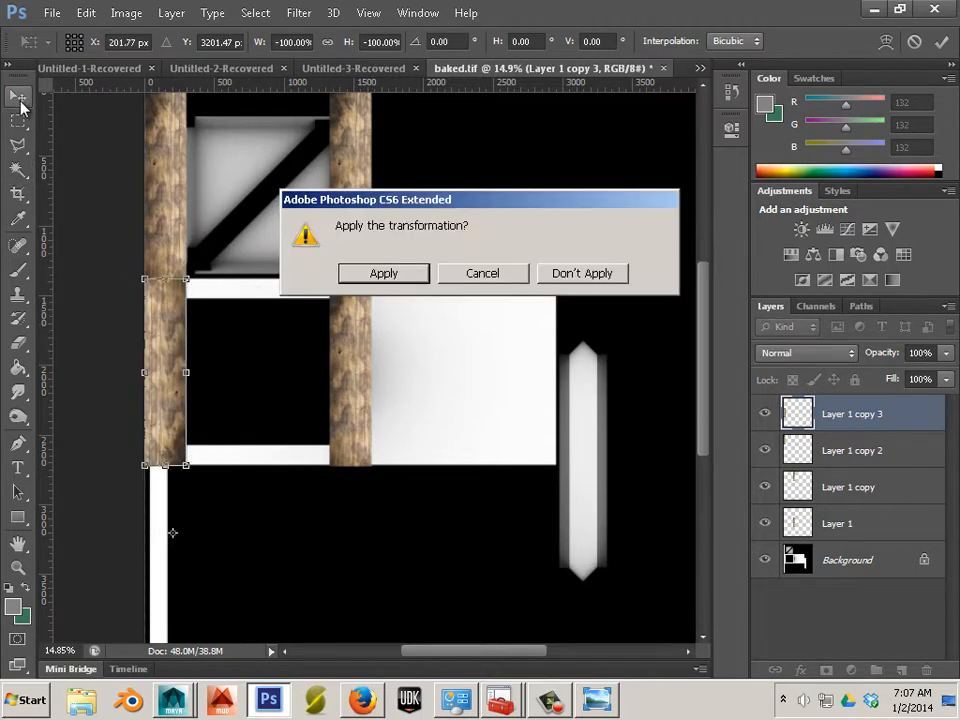
{"action": "left_click", "coordinate": [384, 272]}
- Duplicate the wood down the lower left strip, and lay another copy, rotated 90° and stretched to 122.28%, across the lower white band
{"action": "left_click_drag", "start_coordinate": [171, 328], "coordinate": [456, 604]}
{"action": "left_click_drag", "start_coordinate": [402, 585], "coordinate": [372, 446]}
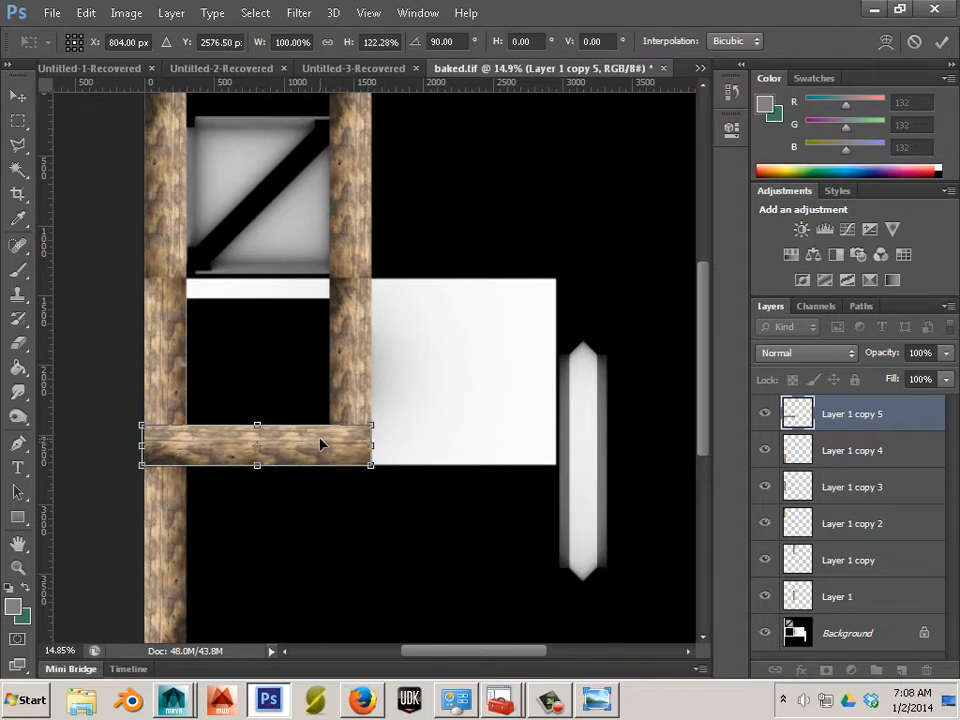
{"action": "left_click", "coordinate": [22, 97]}
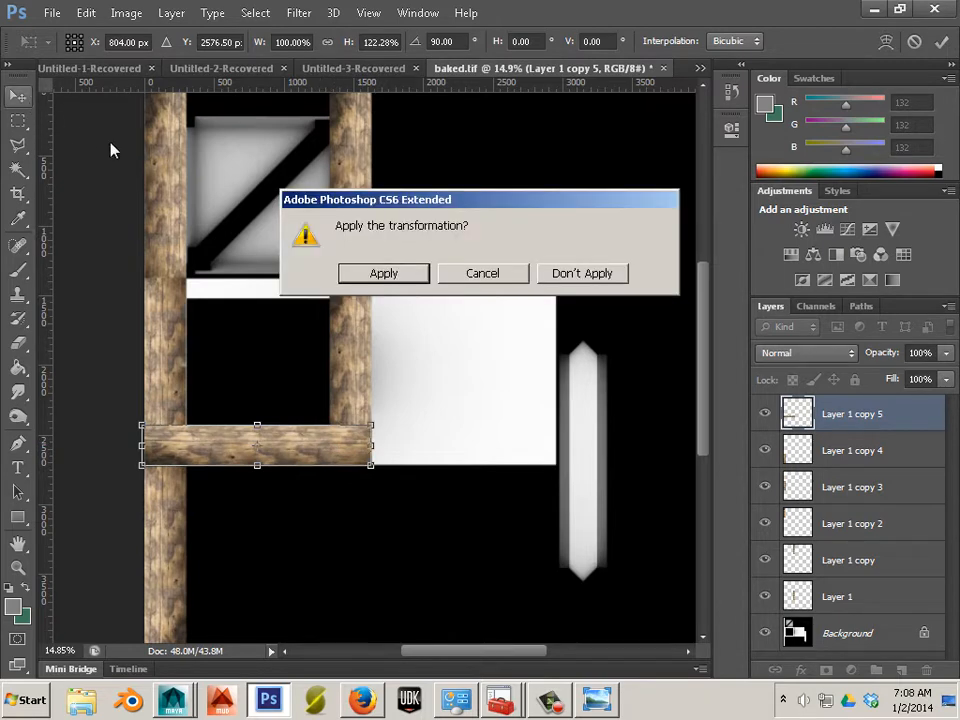
{"action": "left_click", "coordinate": [370, 276]}
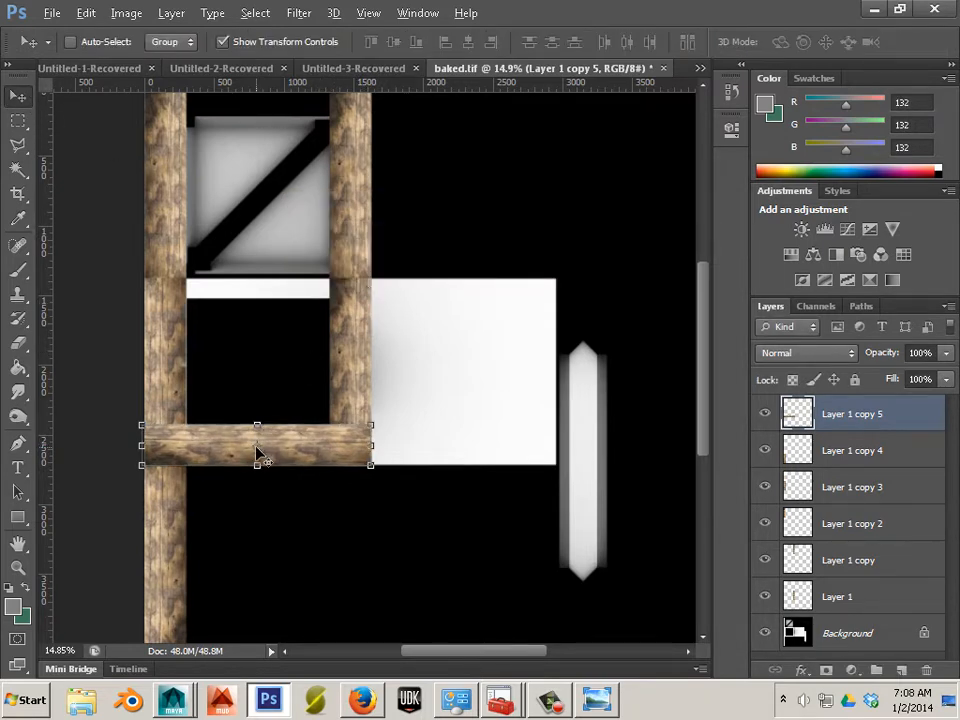
- Take the horizontal wood piece off the white band and place it over the pointed vertical beam, rotated -90°
{"action": "left_click_drag", "start_coordinate": [294, 454], "coordinate": [408, 538]}
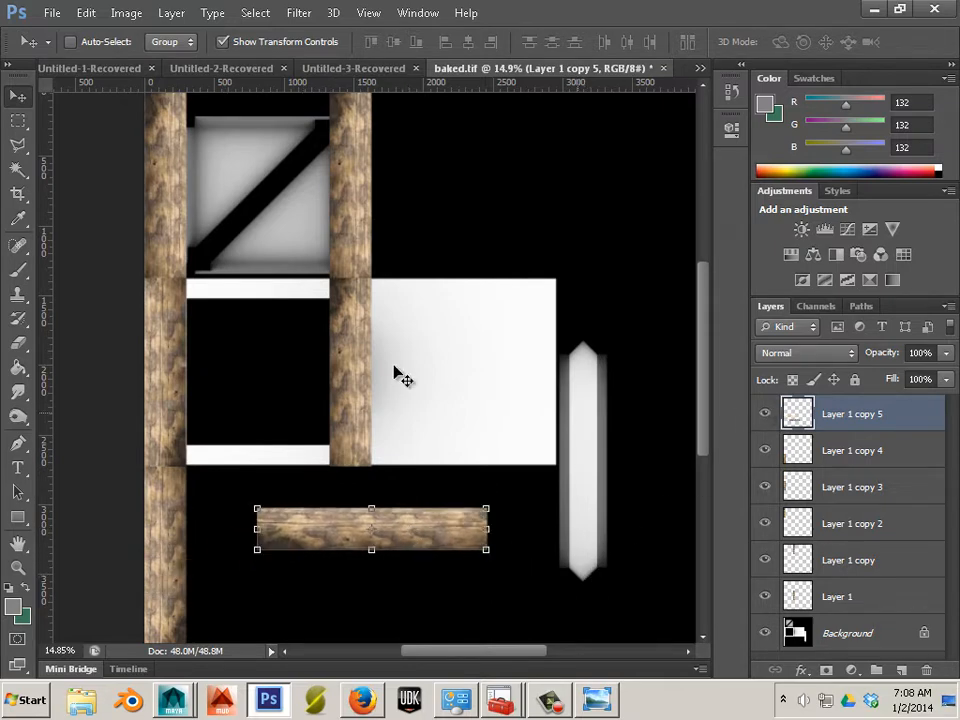
{"action": "key", "text": "alt"}
{"action": "left_click_drag", "start_coordinate": [508, 487], "coordinate": [577, 444]}
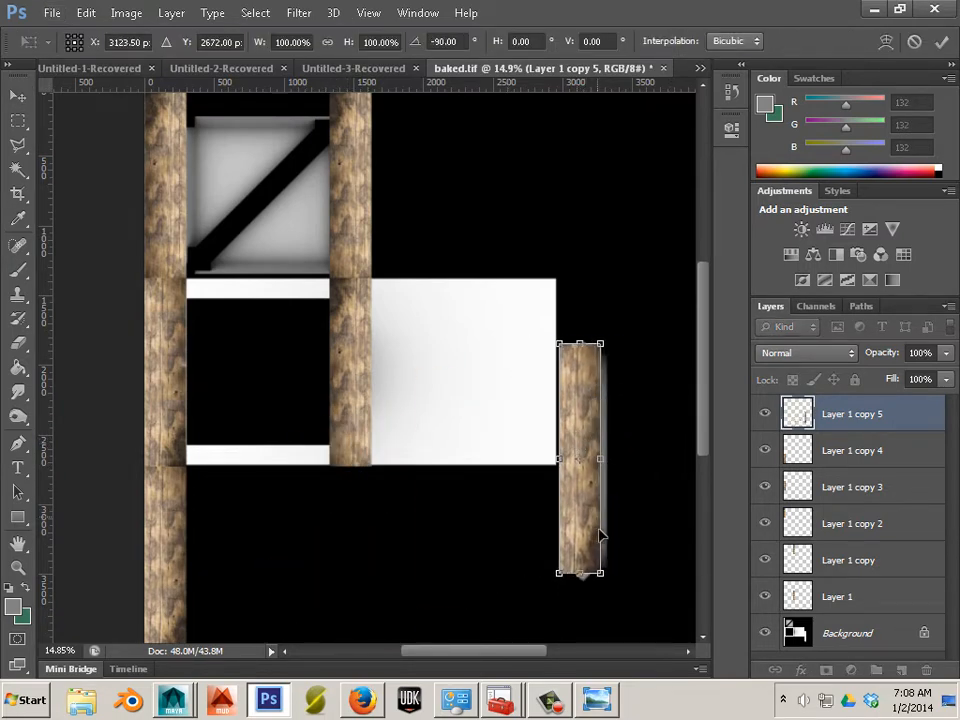
- Lengthen the wood piece on the pointed beam to 112.23% so it covers the beam's full height, and apply the transformation
{"action": "left_click_drag", "start_coordinate": [601, 574], "coordinate": [618, 596]}
{"action": "key", "text": "ctrl+z"}
{"action": "left_click_drag", "start_coordinate": [588, 543], "coordinate": [581, 588]}
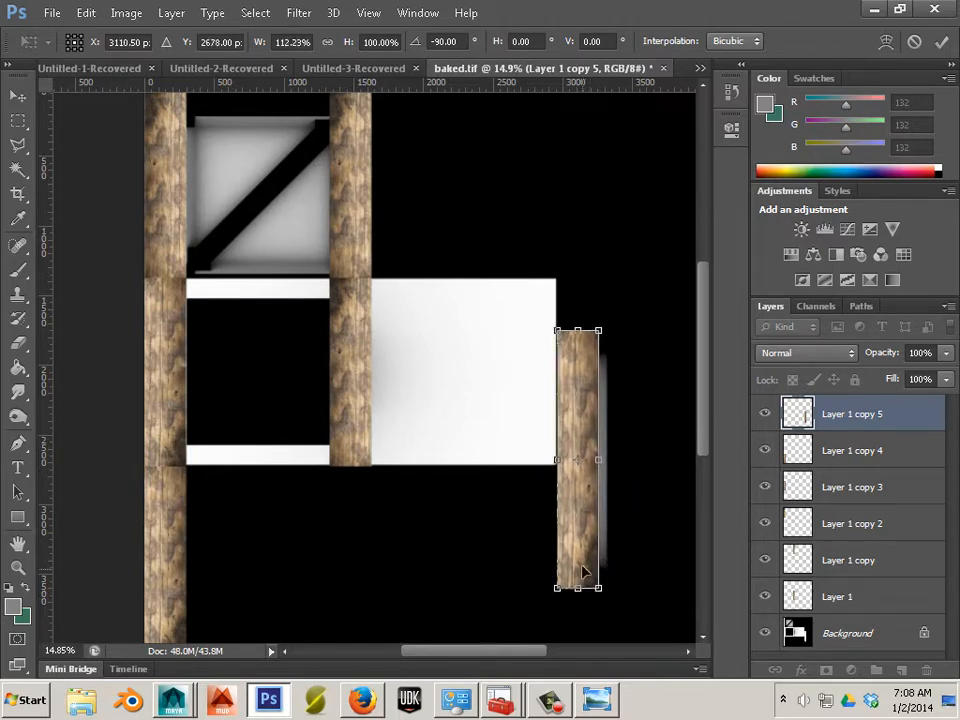
{"action": "left_click_drag", "start_coordinate": [578, 459], "coordinate": [619, 551]}
{"action": "left_click", "coordinate": [19, 100]}
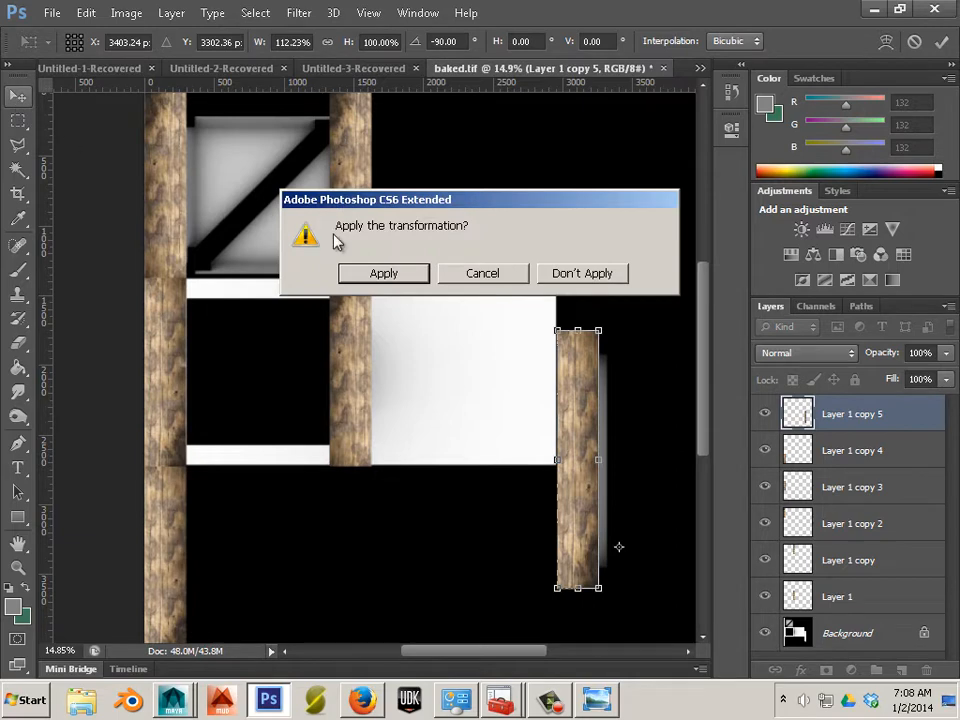
{"action": "left_click", "coordinate": [383, 273]}
- Duplicate the beam's wood piece sideways over its uncovered edge and erase the copy's left side with the 500 px eraser
{"action": "mouse_move", "coordinate": [577, 438]}
{"action": "left_mouse_down"}
{"action": "mouse_move", "coordinate": [602, 418]}
{"action": "mouse_move", "coordinate": [613, 431]}
{"action": "mouse_move", "coordinate": [600, 435]}
{"action": "left_mouse_up"}
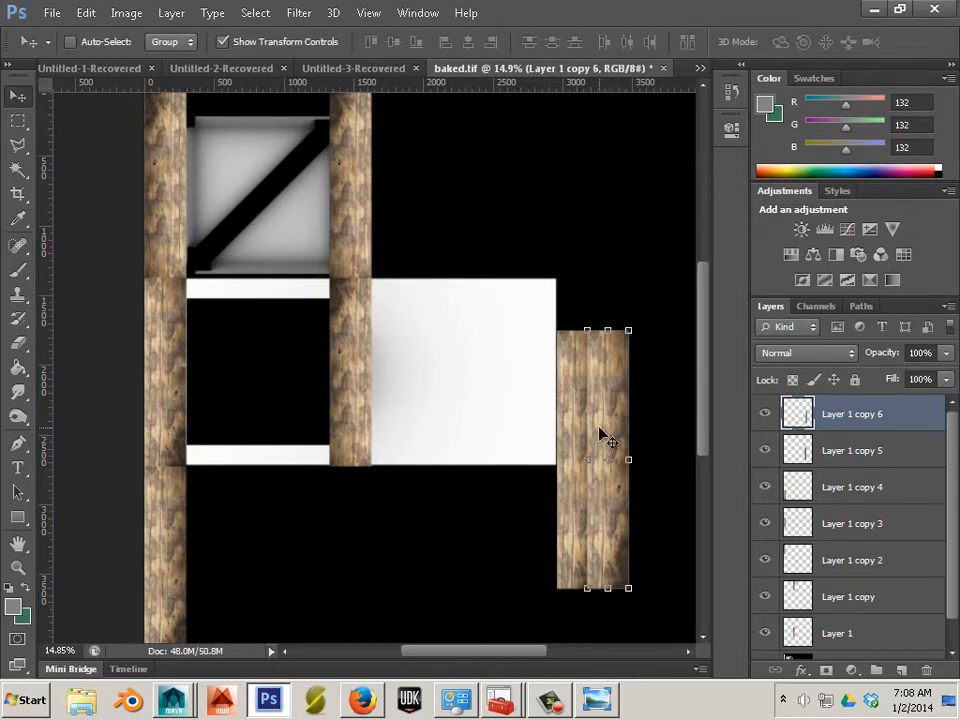
{"action": "left_click", "coordinate": [18, 343]}
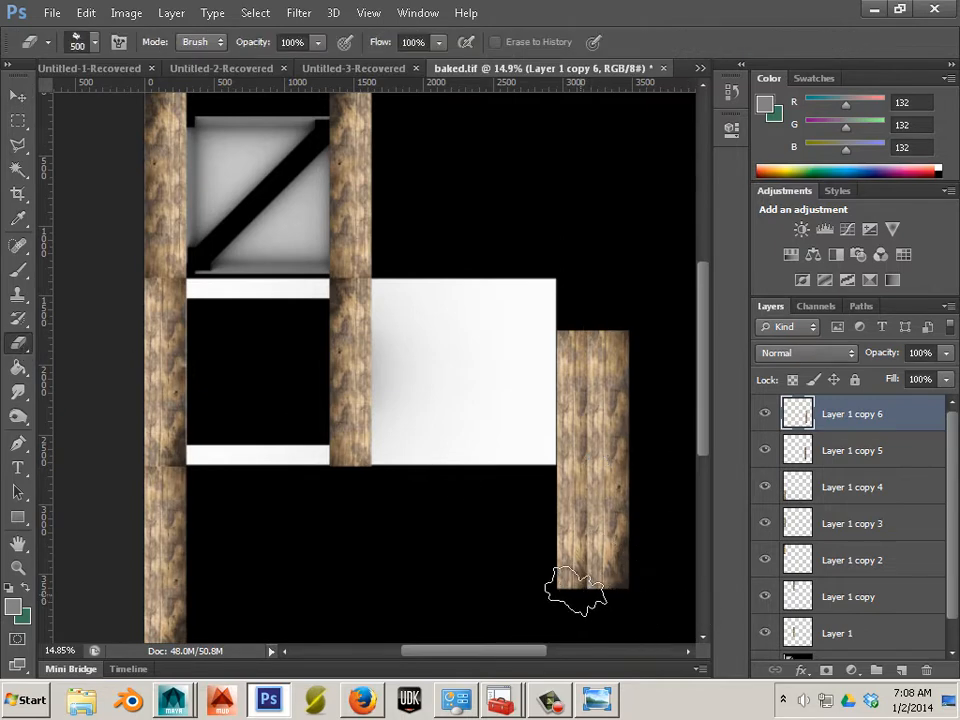
{"action": "left_click_drag", "start_coordinate": [576, 591], "coordinate": [574, 372]}
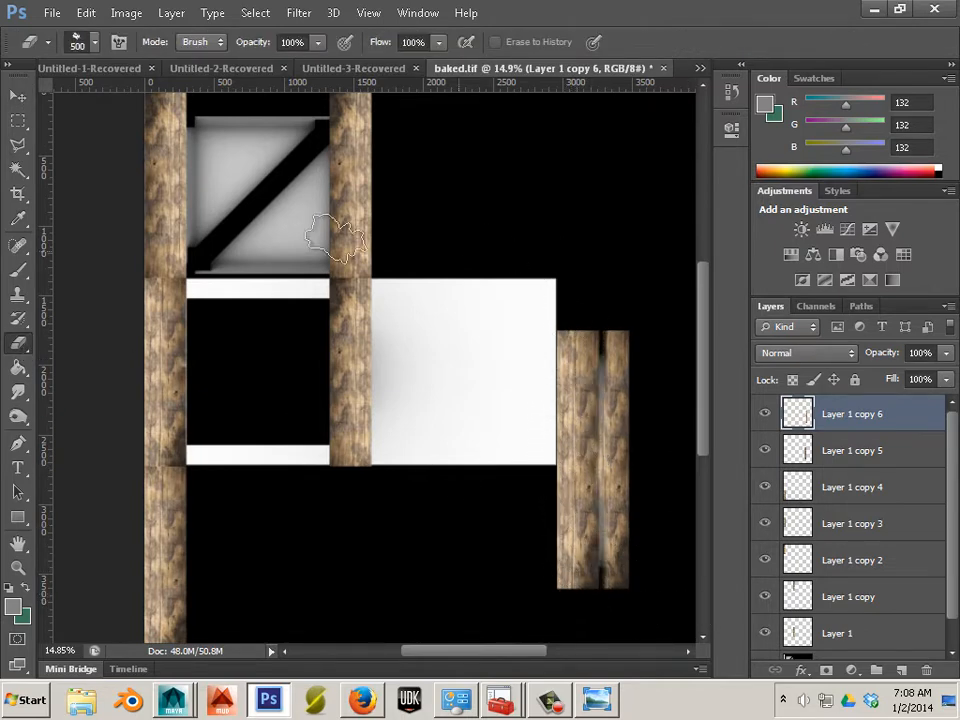
- Shift the partly erased Layer 1 copy 6 left to close the gap over the beam, and delete the spare Layer 1 copy 7
{"action": "left_click", "coordinate": [18, 95]}
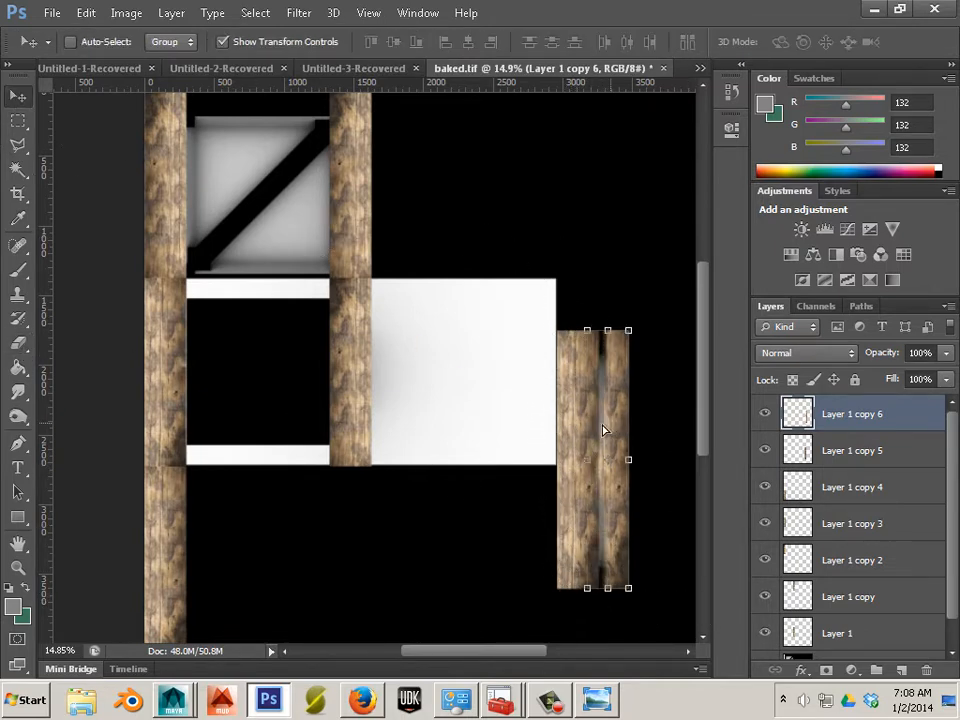
{"action": "mouse_move", "coordinate": [602, 430]}
{"action": "left_mouse_down"}
{"action": "mouse_move", "coordinate": [594, 431]}
{"action": "mouse_move", "coordinate": [656, 279]}
{"action": "left_mouse_up"}
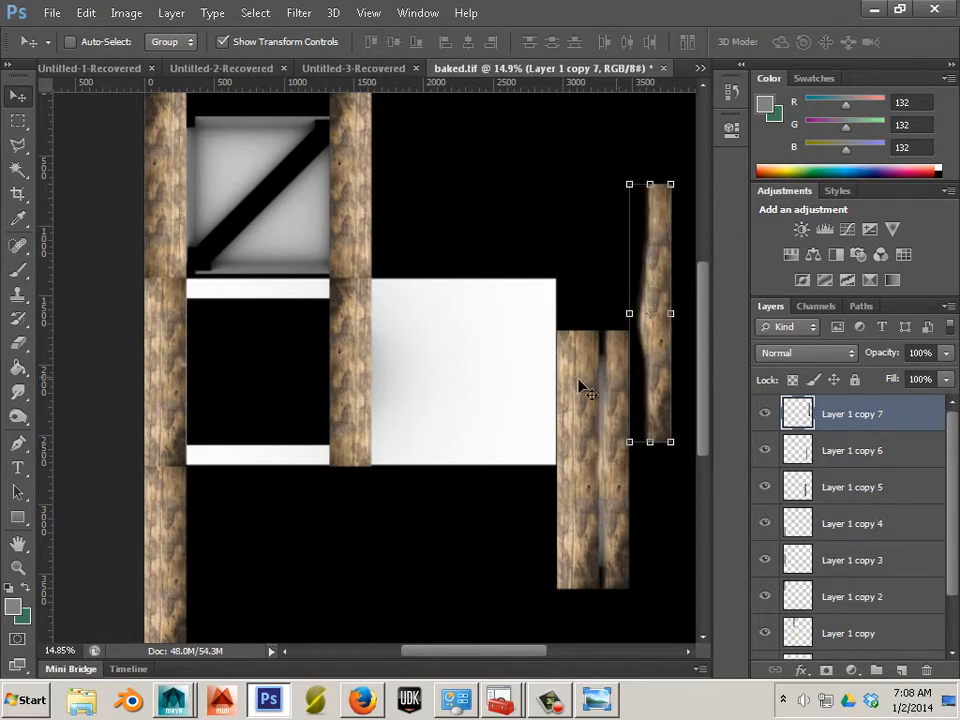
{"action": "left_click", "coordinate": [822, 446]}
{"action": "left_click_drag", "start_coordinate": [618, 456], "coordinate": [610, 456]}
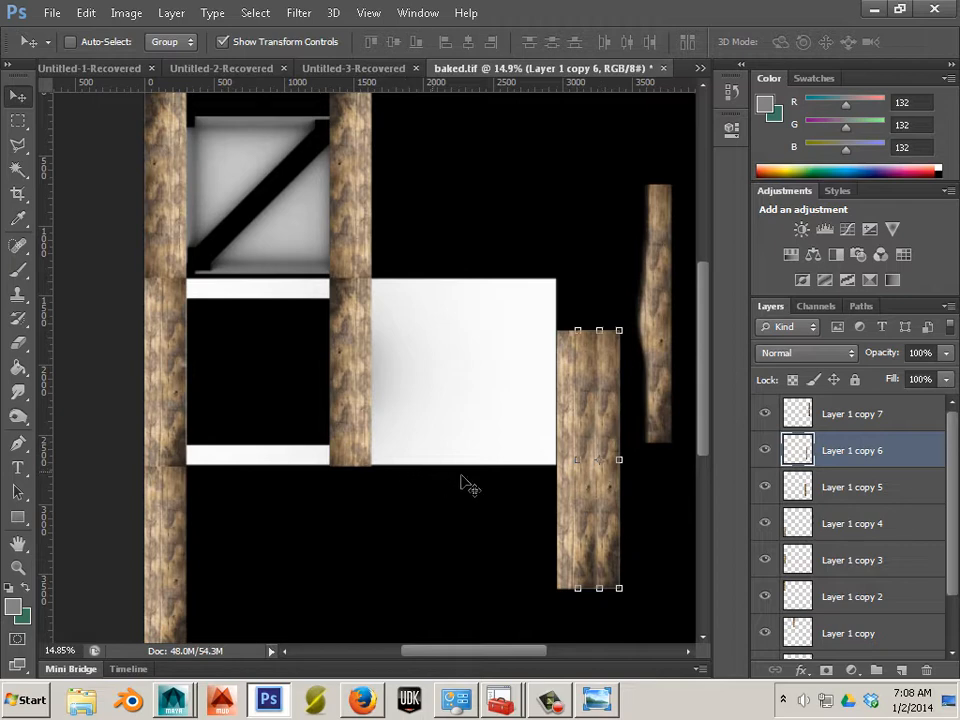
{"action": "left_click", "coordinate": [862, 424]}
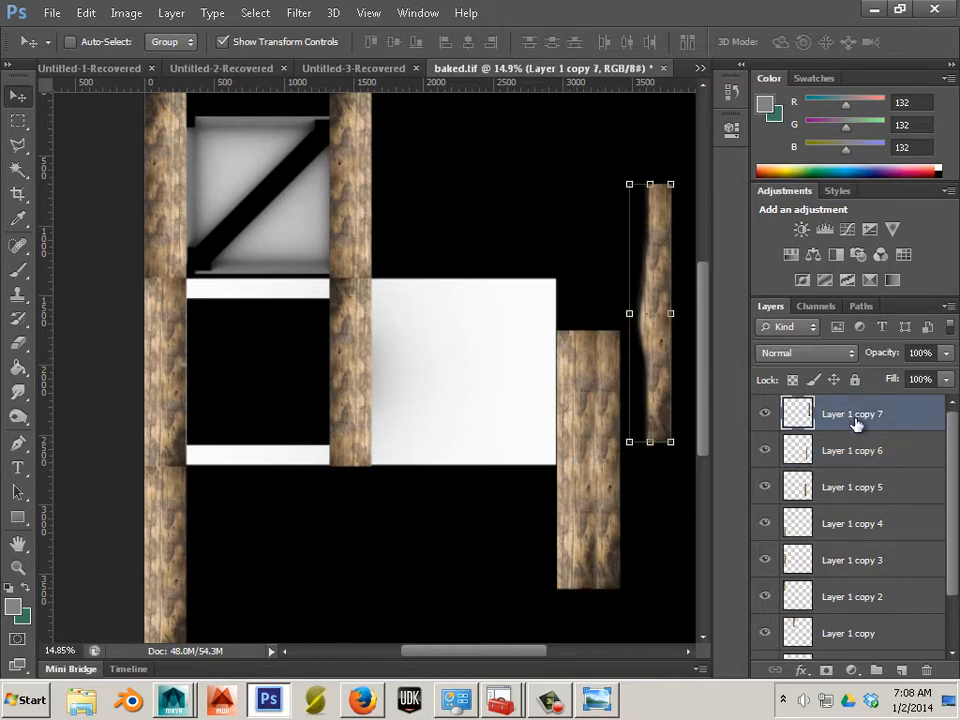
{"action": "left_click_drag", "start_coordinate": [858, 416], "coordinate": [926, 669]}
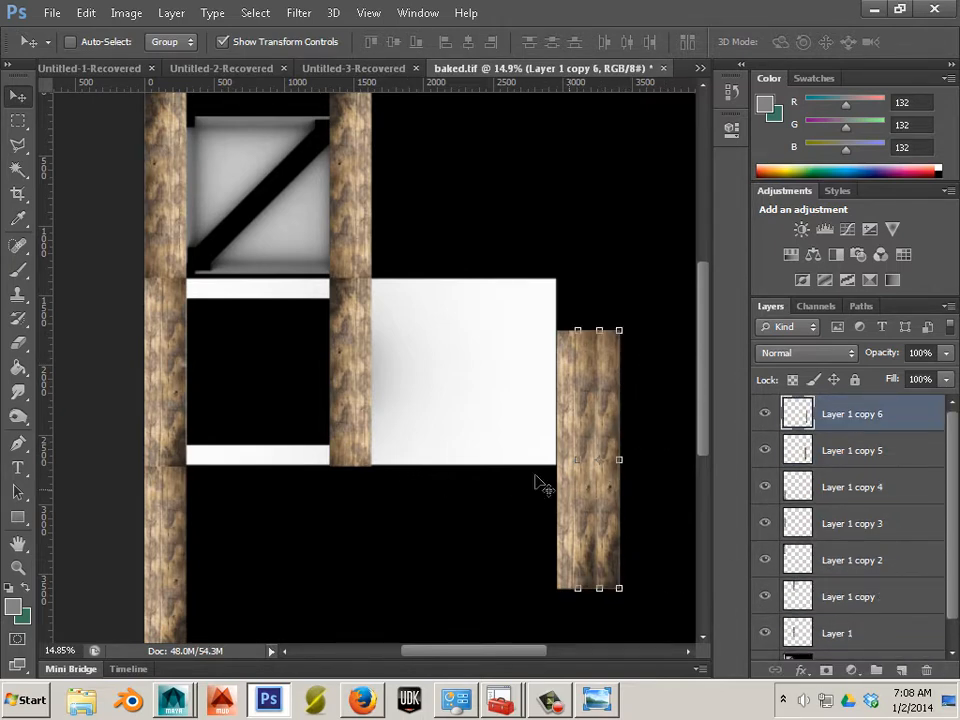
- Merge all the wood copy layers down into Layer 1, keeping the Background separate
{"action": "scroll", "coordinate": [383, 407], "scroll_direction": "up", "scroll_amount": 4}
{"action": "scroll", "coordinate": [383, 407], "scroll_direction": "down", "scroll_amount": 2}
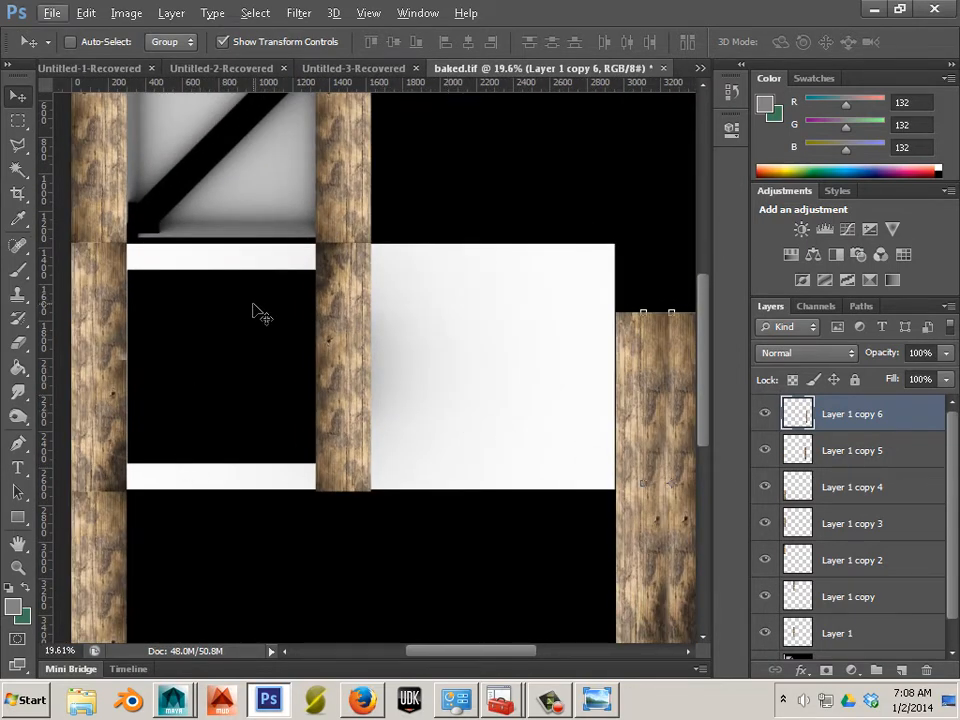
{"action": "key", "text": "Delete"}
{"action": "key", "text": "Delete"}
{"action": "key", "text": "Delete"}
{"action": "key", "text": "Delete"}
{"action": "key", "text": "Delete"}
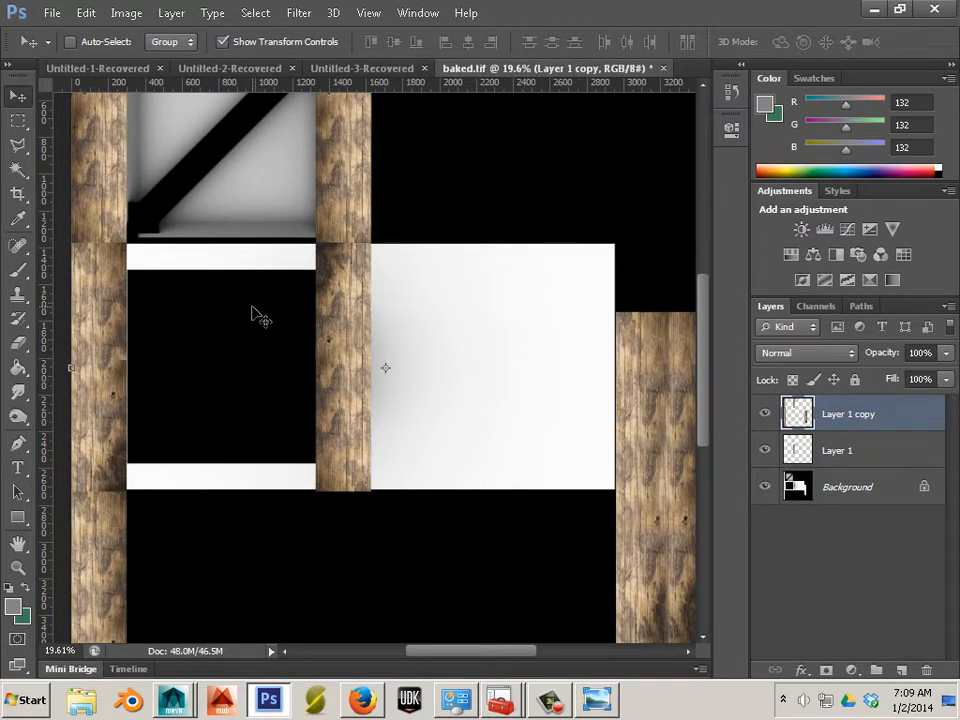
{"action": "key", "text": "Delete"}
- Toggle Layer 1's visibility on and off to compare the wood coverage with the baked occlusion map beneath it
{"action": "left_click", "coordinate": [766, 416]}
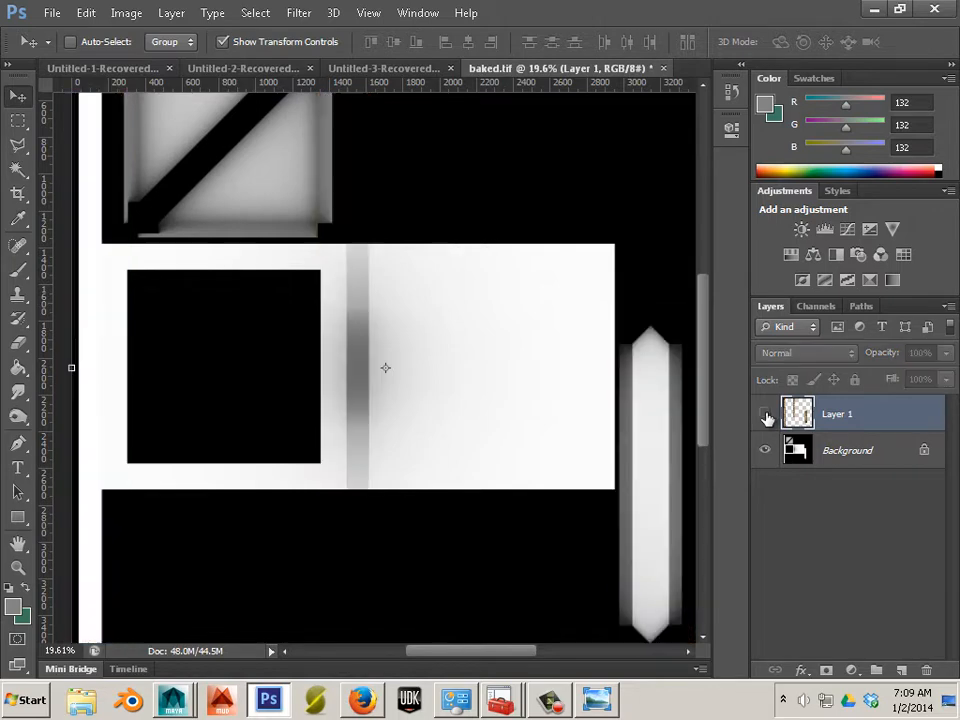
{"action": "left_click", "coordinate": [766, 416]}
{"action": "left_click", "coordinate": [766, 416]}
{"action": "left_click", "coordinate": [766, 416]}
{"action": "left_click", "coordinate": [766, 416]}
{"action": "left_click", "coordinate": [766, 416]}
{"action": "left_click", "coordinate": [766, 416]}
{"action": "left_click", "coordinate": [766, 416]}
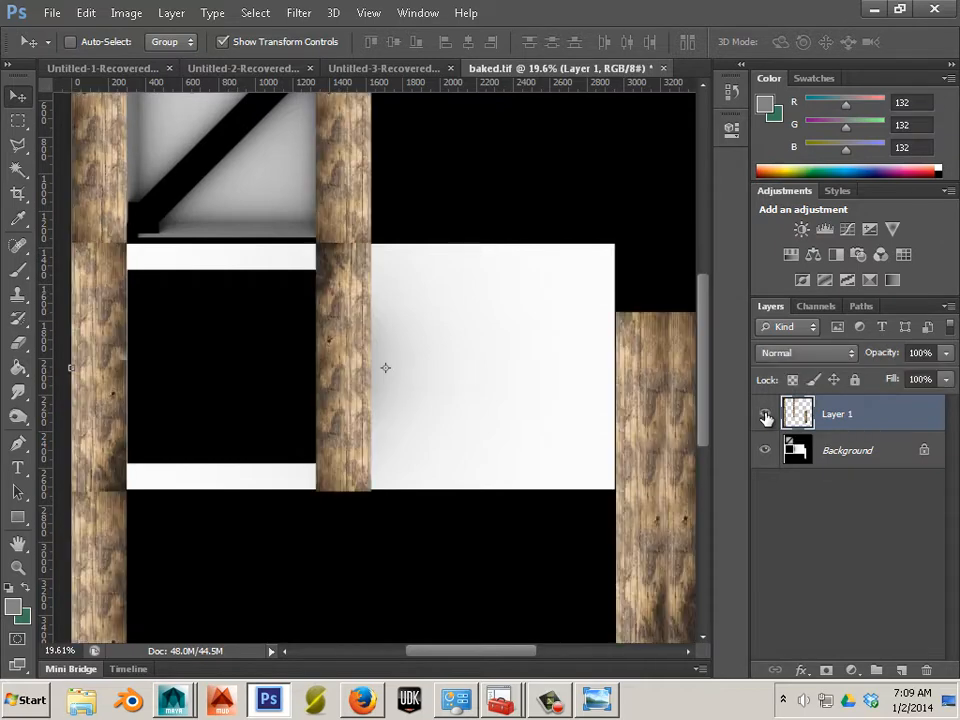
{"action": "scroll", "coordinate": [566, 408], "scroll_direction": "down", "scroll_amount": 2}
{"action": "scroll", "coordinate": [566, 408], "scroll_direction": "up", "scroll_amount": 2}
{"action": "scroll", "coordinate": [562, 404], "scroll_direction": "down", "scroll_amount": 1}
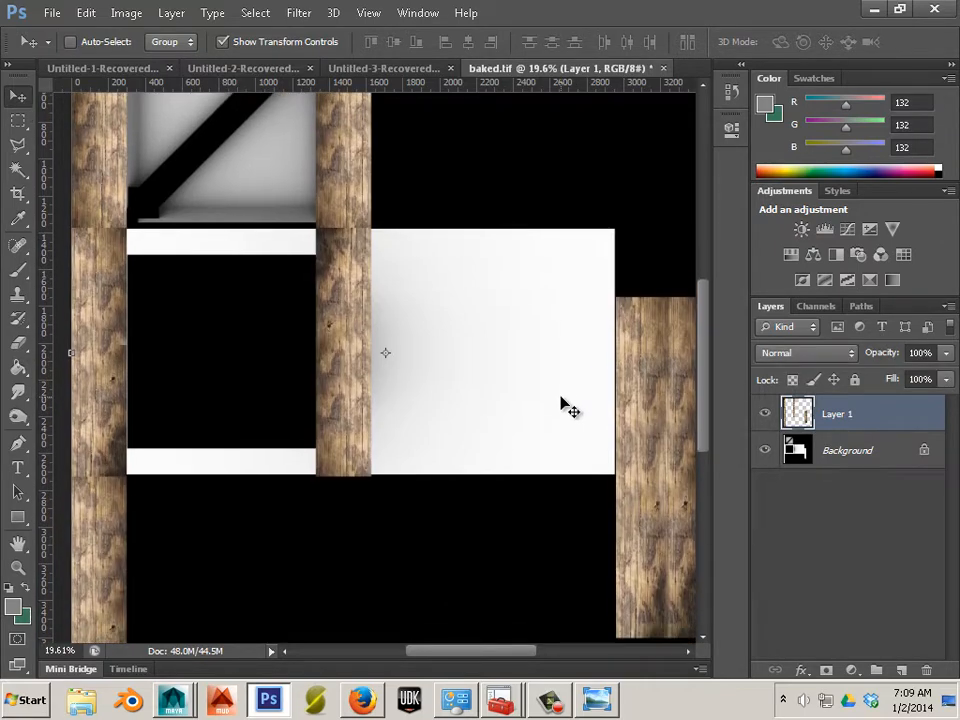
- Select the wood over the pointed beam with a rectangular marquee, copy it and paste it as a new layer
{"action": "scroll", "coordinate": [428, 428], "scroll_direction": "down", "scroll_amount": 1}
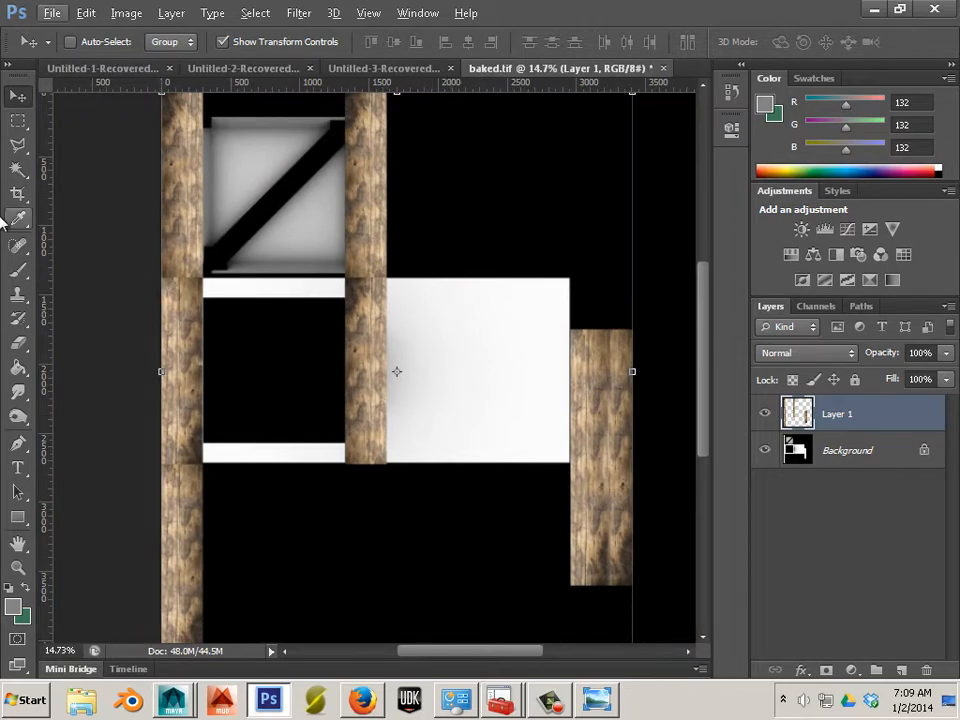
{"action": "left_click", "coordinate": [18, 120]}
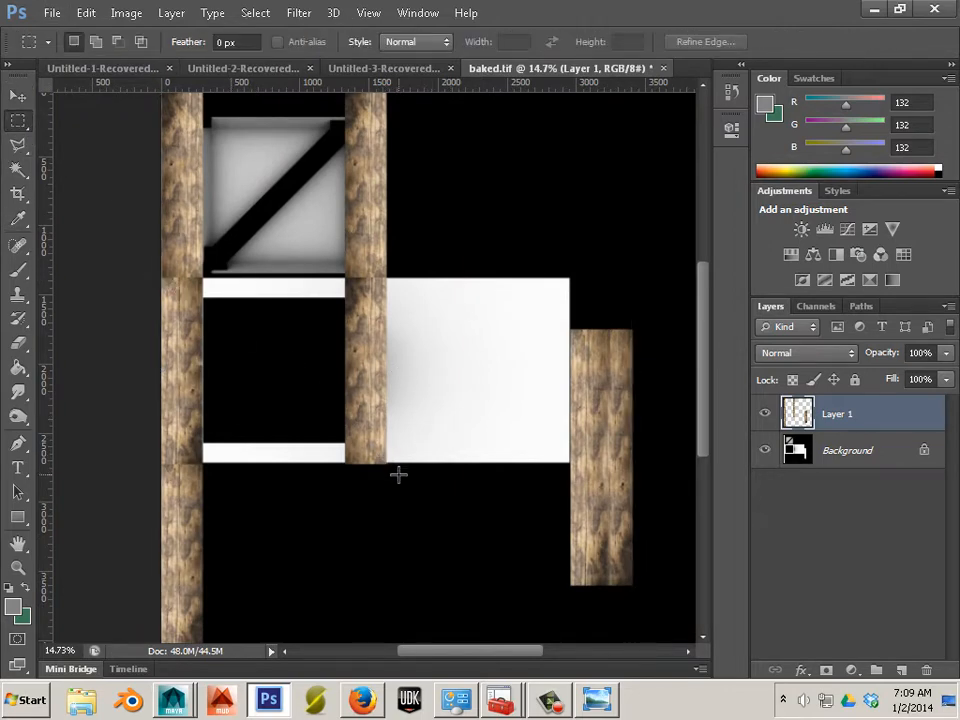
{"action": "left_click_drag", "start_coordinate": [398, 475], "coordinate": [333, 280]}
{"action": "left_click", "coordinate": [650, 306]}
{"action": "left_click_drag", "start_coordinate": [657, 304], "coordinate": [552, 620]}
{"action": "left_click", "coordinate": [86, 13]}
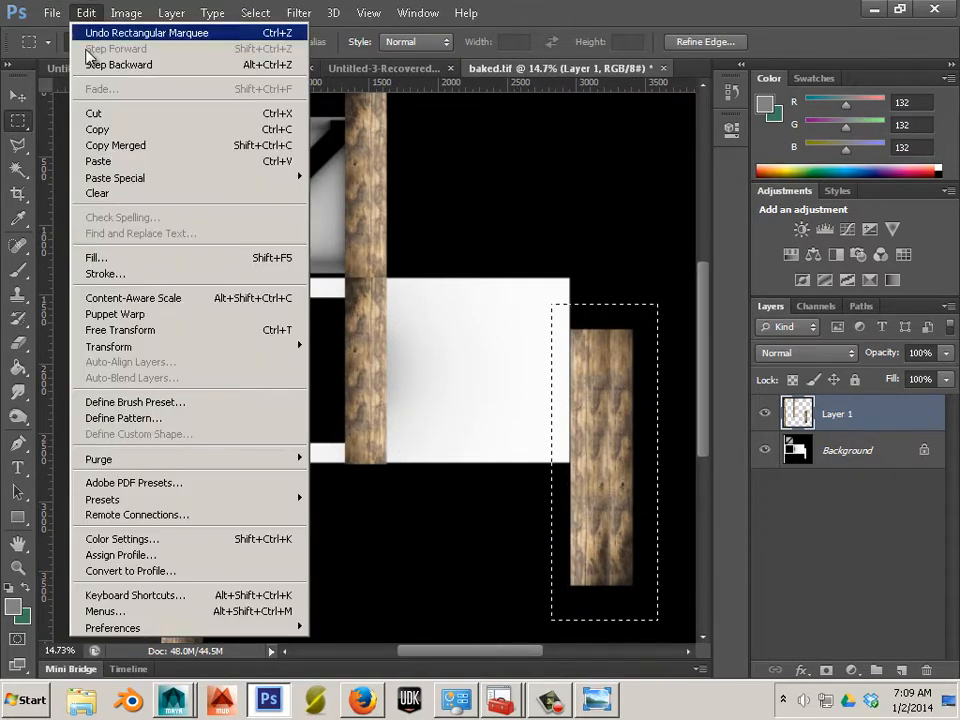
{"action": "left_click", "coordinate": [89, 21]}
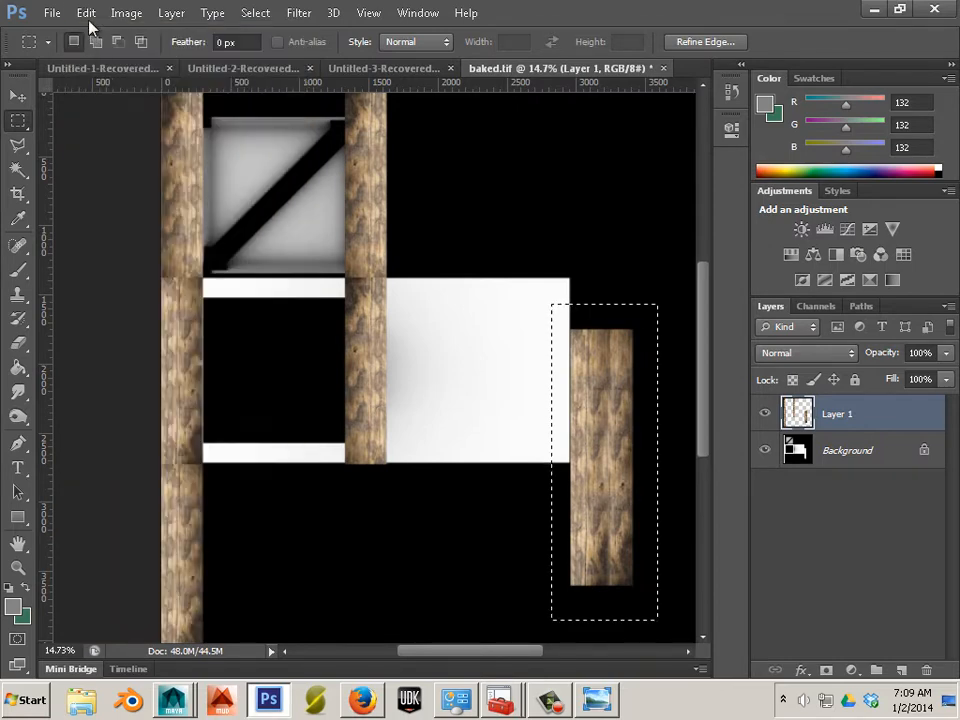
{"action": "left_click", "coordinate": [88, 20]}
{"action": "left_click", "coordinate": [115, 146]}
{"action": "key", "text": "ctrl+v"}
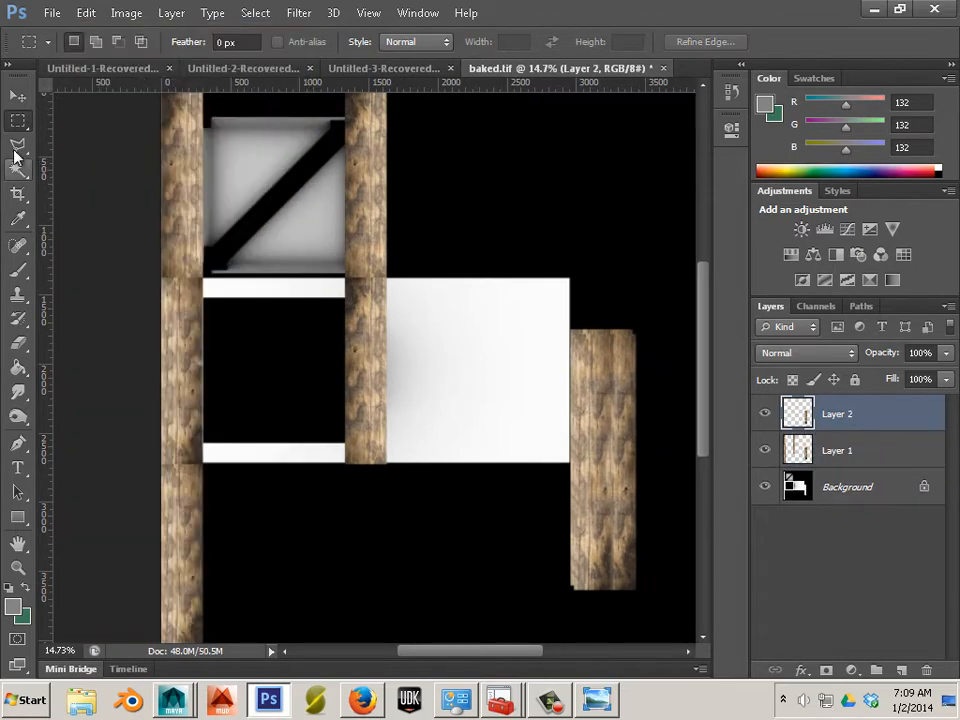
- Move the Layer 2 wood piece onto the horizontal rail beneath the black square, rotate it -90 degrees and apply the transformation
{"action": "left_click", "coordinate": [17, 95]}
{"action": "left_click_drag", "start_coordinate": [654, 330], "coordinate": [369, 407]}
{"action": "left_click_drag", "start_coordinate": [508, 484], "coordinate": [193, 453]}
{"action": "scroll", "coordinate": [274, 465], "scroll_direction": "up", "scroll_amount": 1}
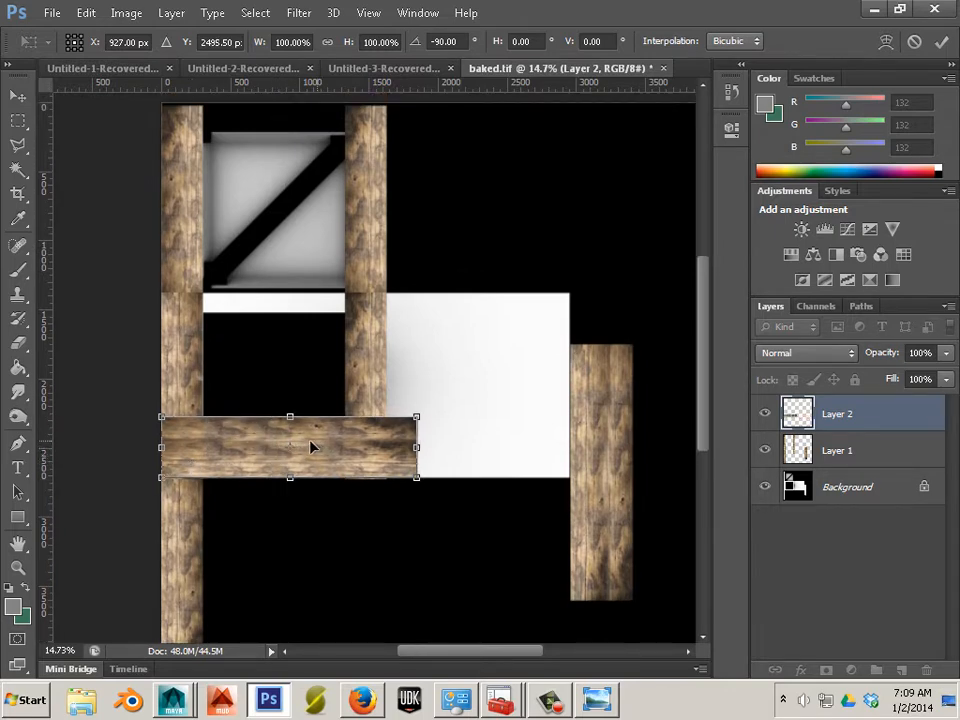
{"action": "left_click_drag", "start_coordinate": [311, 447], "coordinate": [303, 448]}
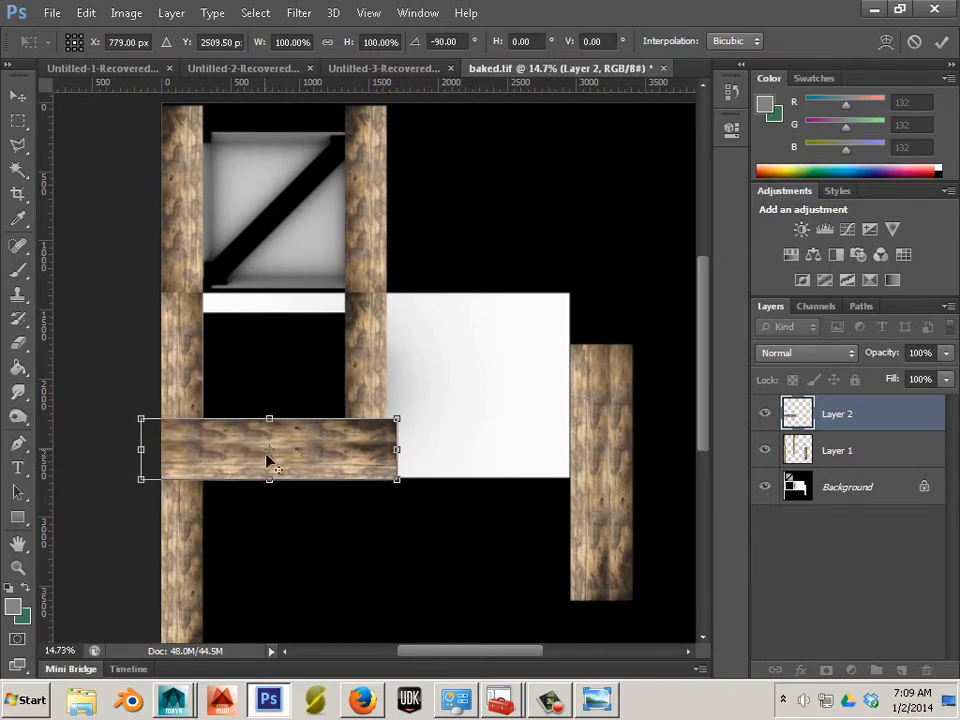
{"action": "scroll", "coordinate": [276, 461], "scroll_direction": "up", "scroll_amount": 3}
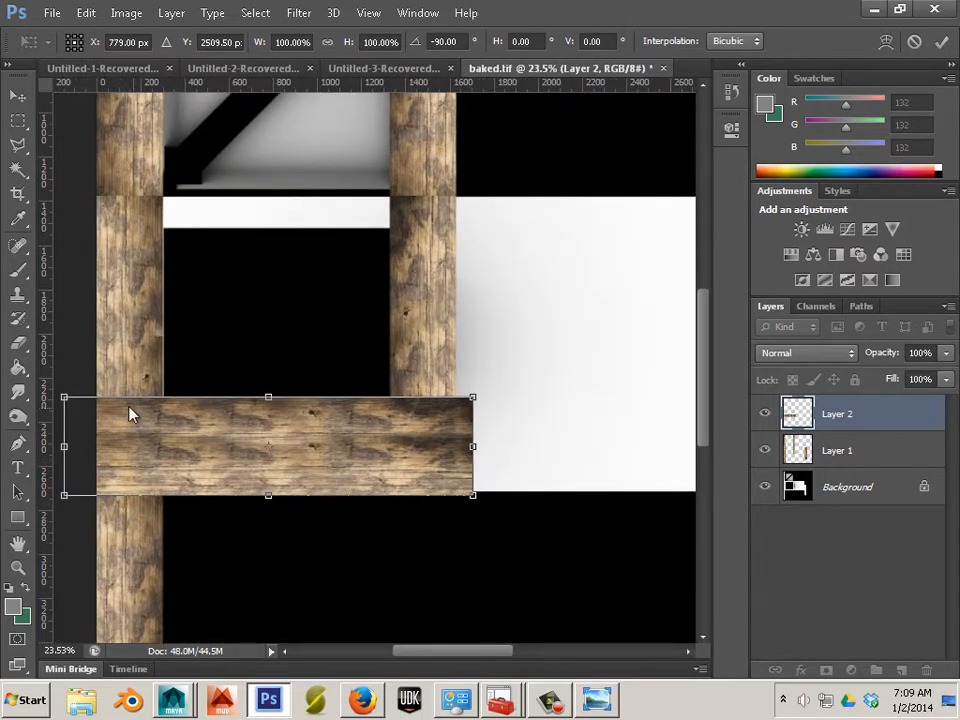
{"action": "left_click", "coordinate": [19, 121]}
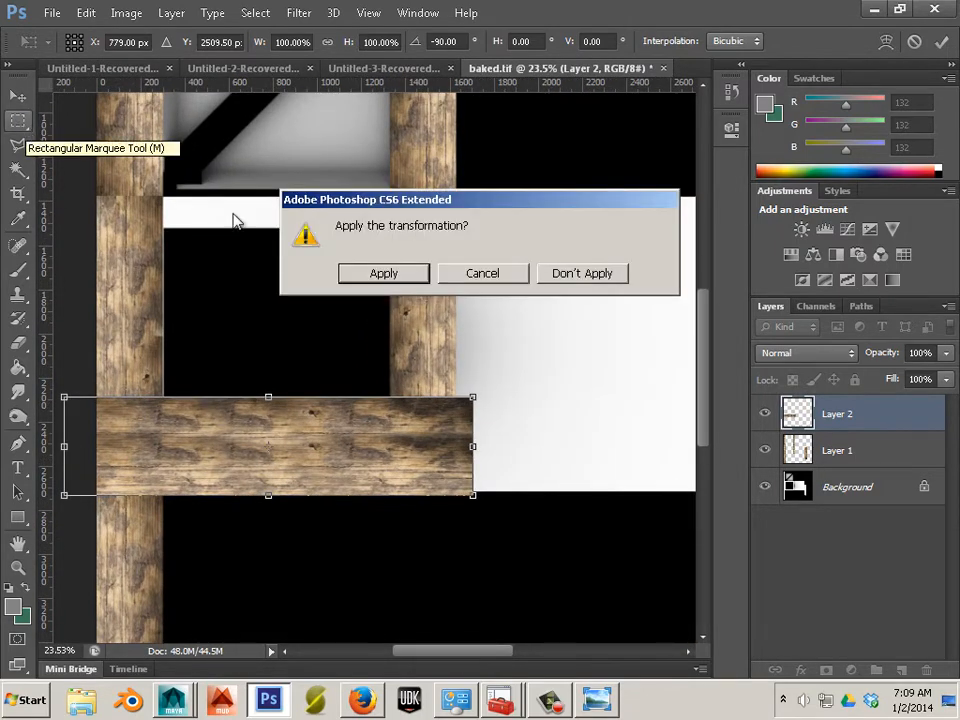
{"action": "left_click", "coordinate": [384, 273]}
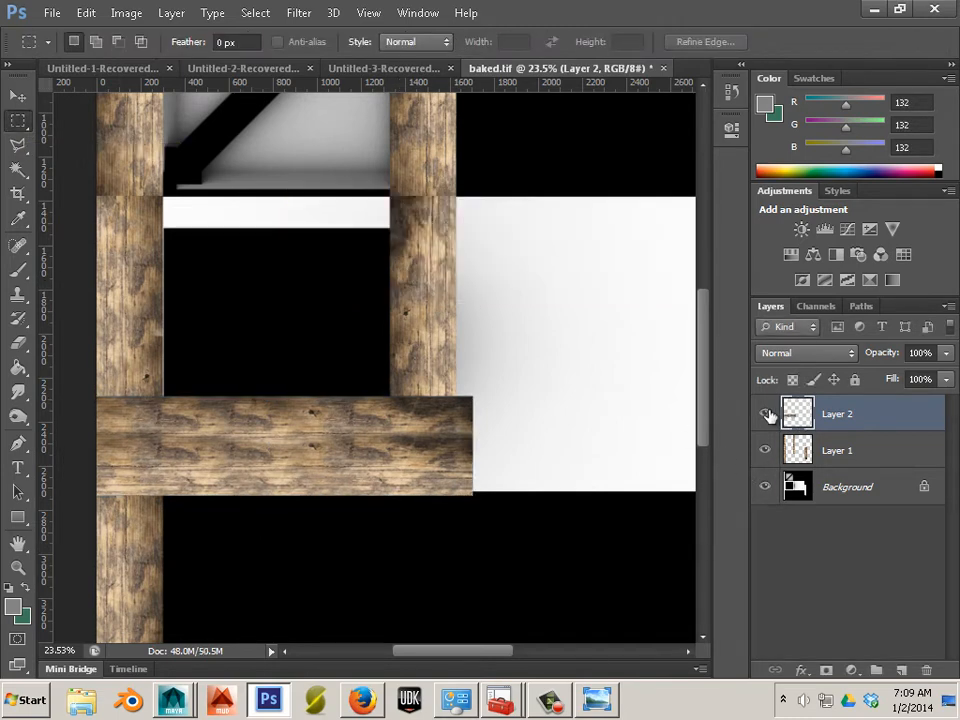
- Hide Layer 1, keep Layer 2 visible and set Layer 2's blending mode to Multiply
{"action": "left_click", "coordinate": [766, 414]}
{"action": "left_click", "coordinate": [822, 452]}
{"action": "left_click", "coordinate": [765, 451]}
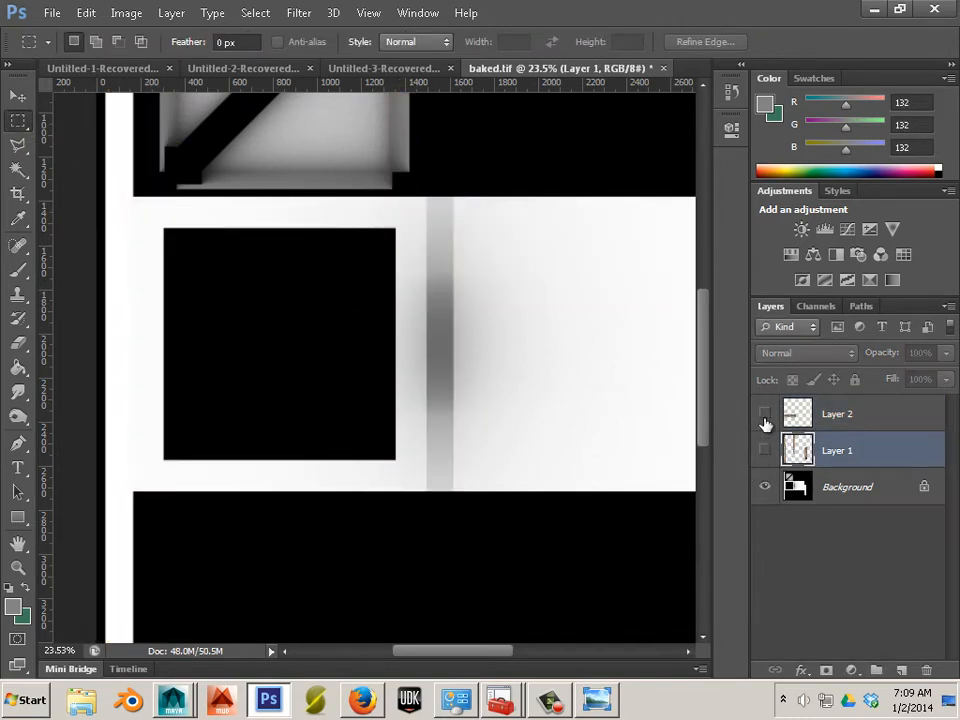
{"action": "left_click", "coordinate": [765, 414]}
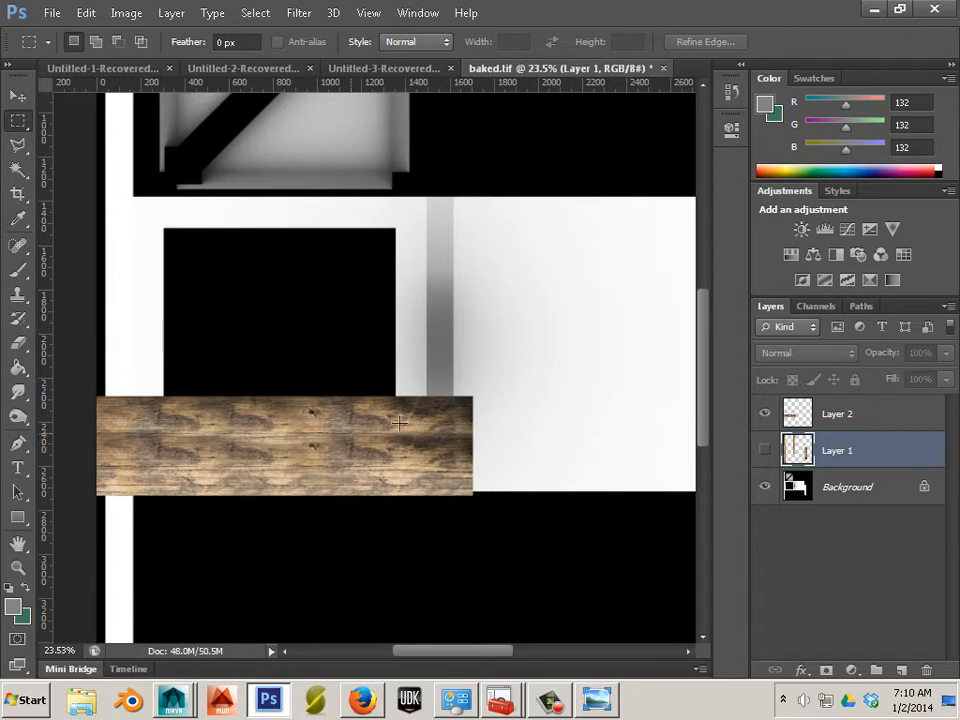
{"action": "left_click", "coordinate": [853, 411]}
{"action": "left_click", "coordinate": [815, 354]}
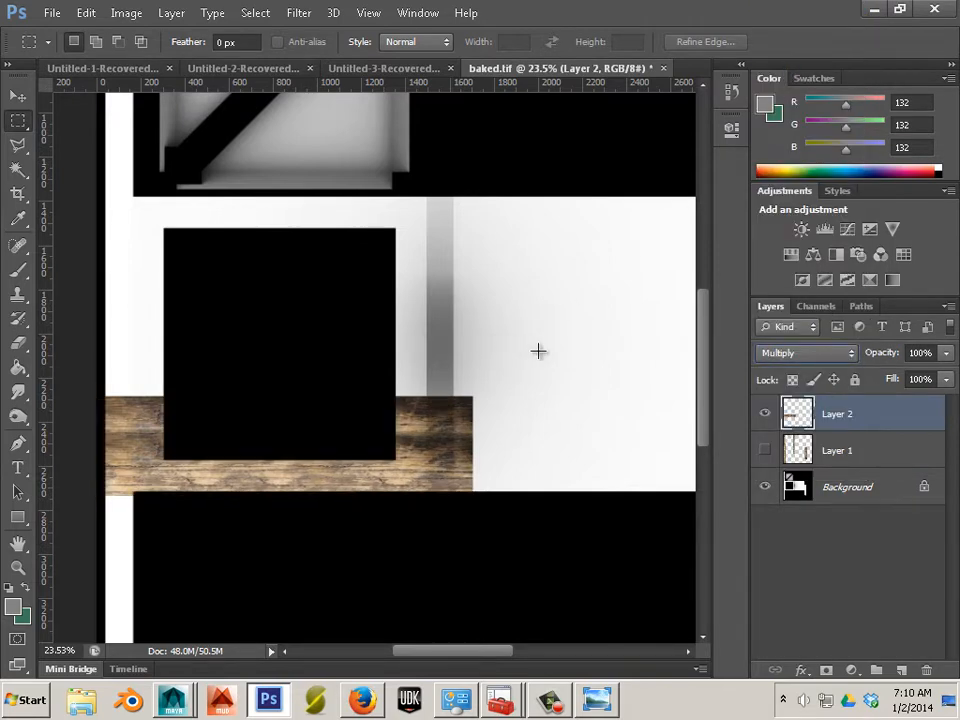
- Delete the Layer 2 wood extending above and below the lower rail, using rectangular marquees aligned to the rail's edges, and clear the selection
{"action": "left_click_drag", "start_coordinate": [168, 425], "coordinate": [78, 453]}
{"action": "left_click_drag", "start_coordinate": [70, 458], "coordinate": [70, 458]}
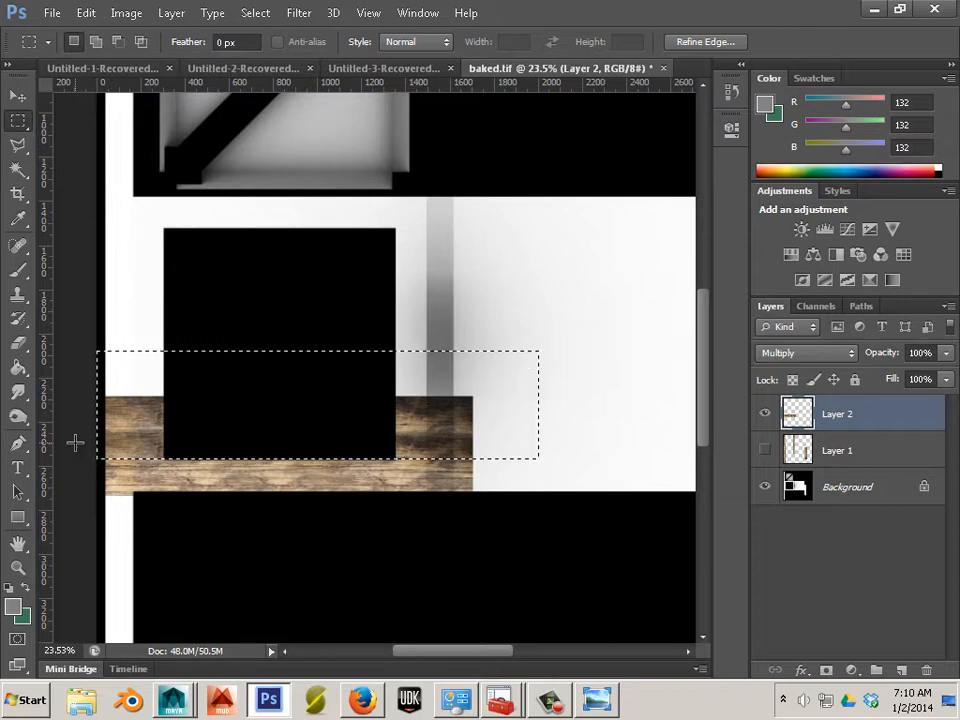
{"action": "key", "text": "Delete"}
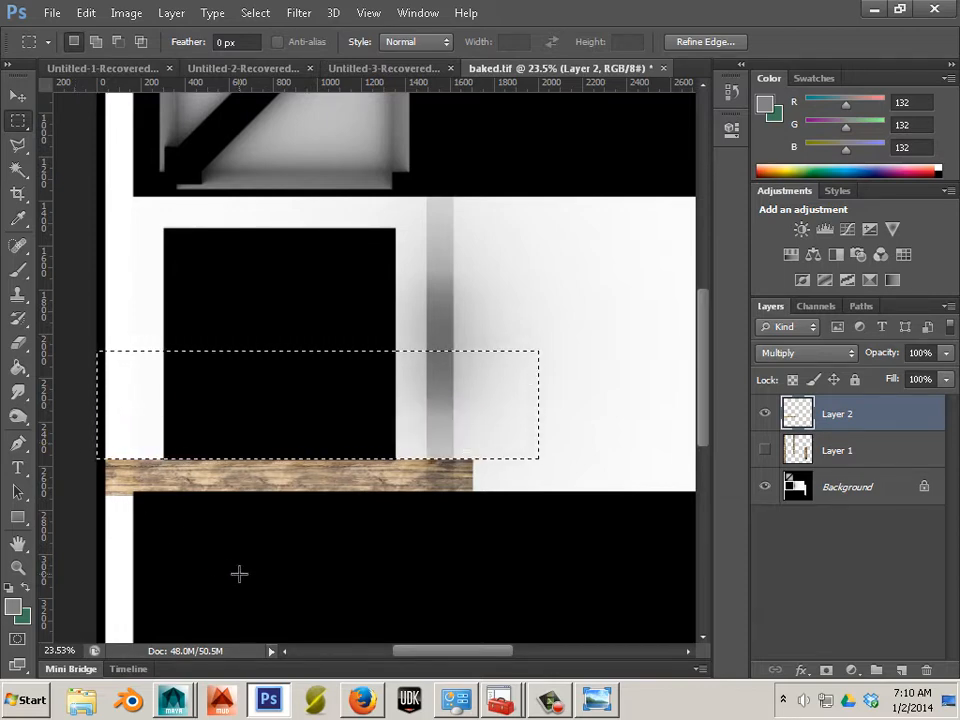
{"action": "key", "text": "ctrl+d"}
{"action": "left_click_drag", "start_coordinate": [184, 545], "coordinate": [83, 491]}
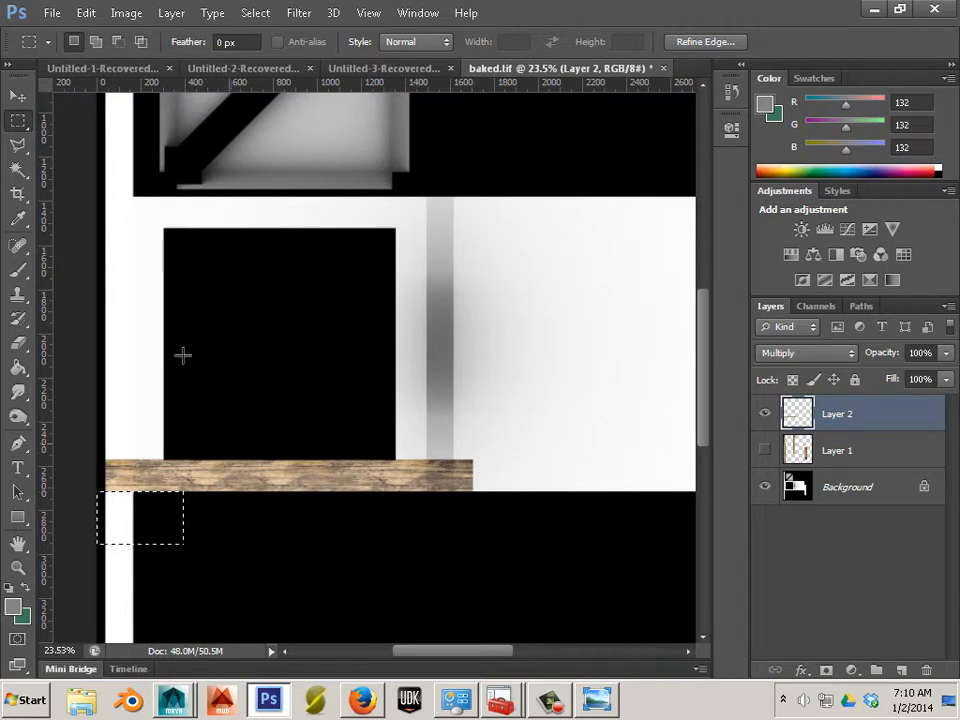
{"action": "left_click", "coordinate": [18, 97]}
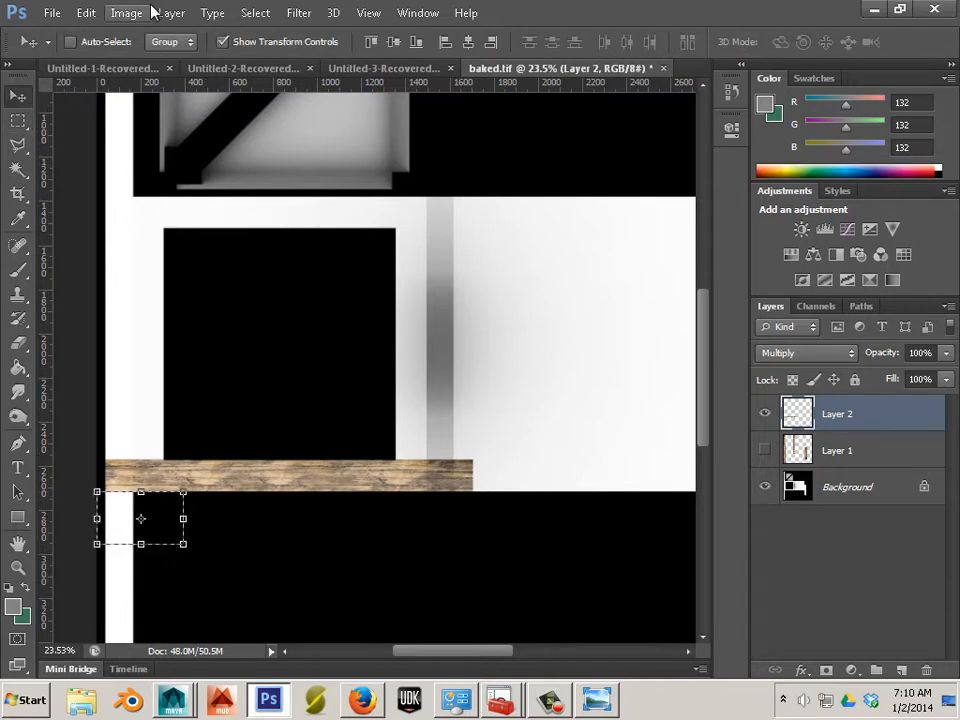
{"action": "left_click", "coordinate": [255, 12]}
{"action": "left_click", "coordinate": [258, 34]}
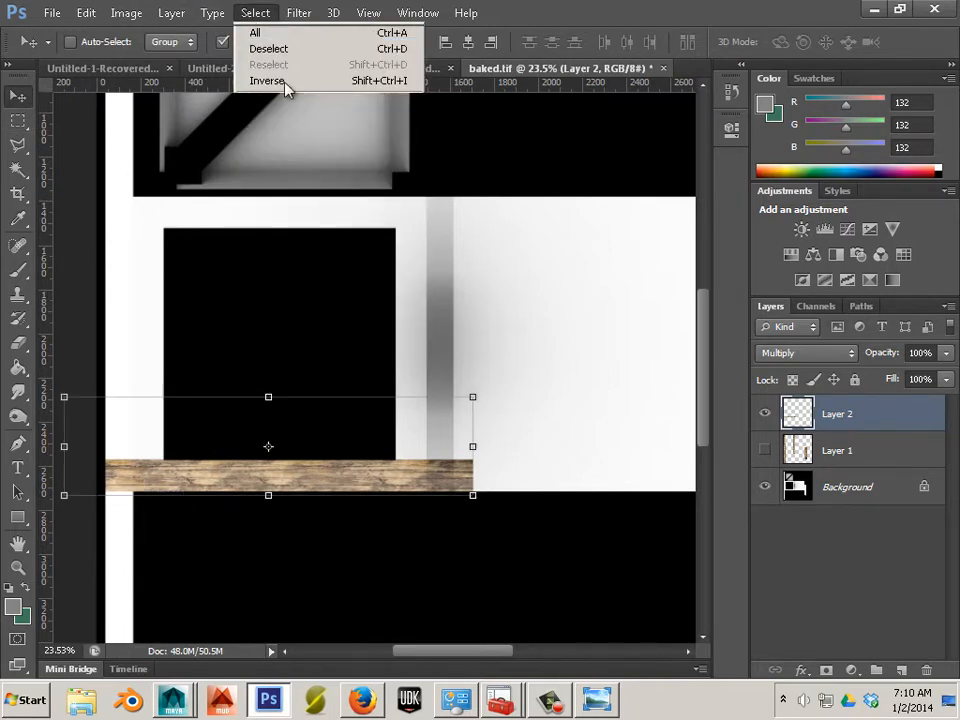
- Duplicate the trimmed wood strip onto the rail above the black square, stretch it to 108.43% height and apply the transformation
{"action": "left_click_drag", "start_coordinate": [354, 476], "coordinate": [349, 216]}
{"action": "key", "text": "ctrl+j"}
{"action": "left_click_drag", "start_coordinate": [268, 135], "coordinate": [268, 126]}
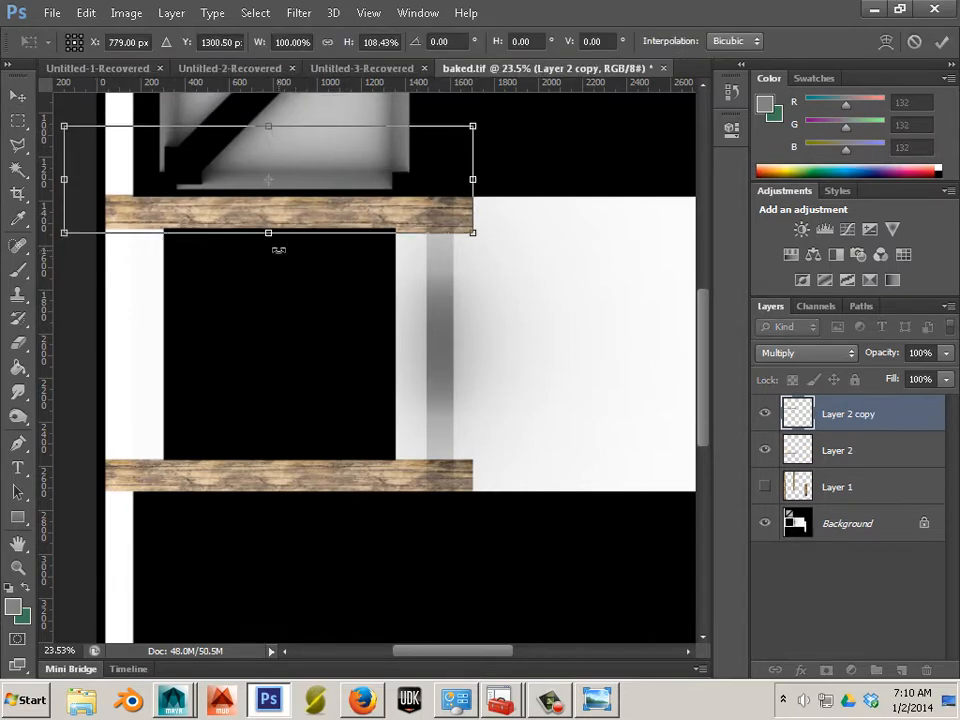
{"action": "left_click", "coordinate": [21, 126]}
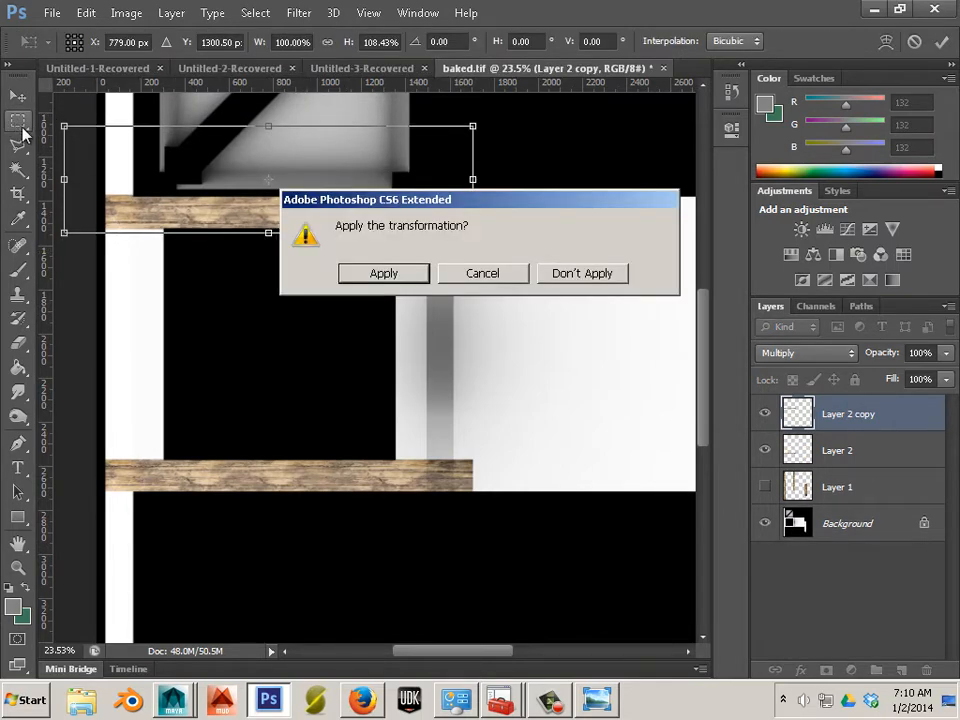
{"action": "left_click", "coordinate": [370, 279]}
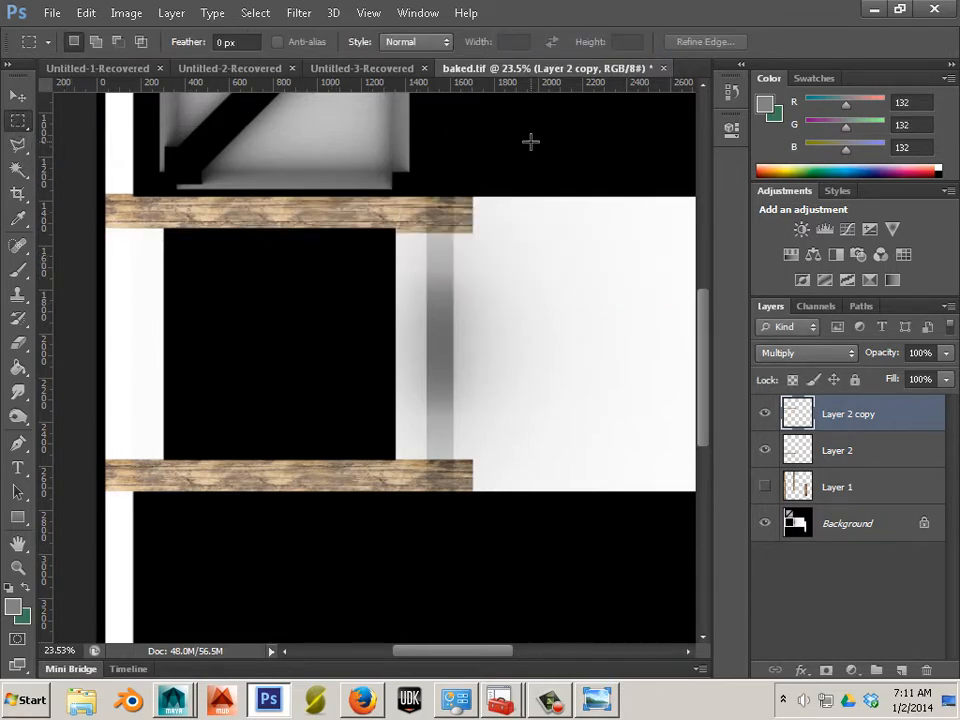
- Trim the right ends of both wood strips on Layer 2 and Layer 2 copy back to the left edge of the dark vertical band
{"action": "left_click_drag", "start_coordinate": [530, 141], "coordinate": [454, 546]}
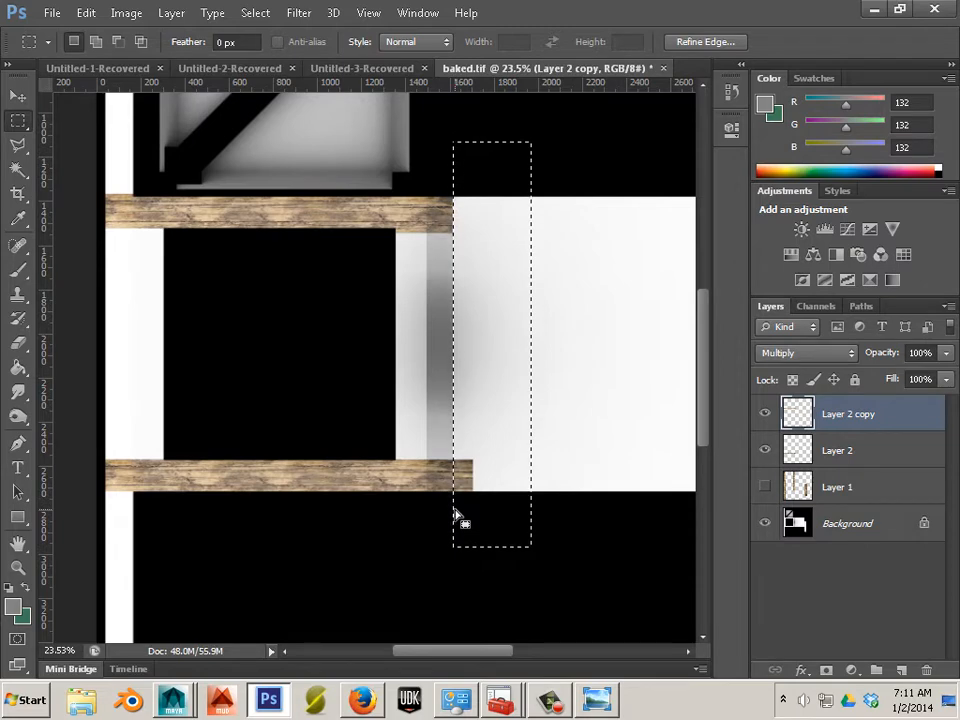
{"action": "left_click", "coordinate": [832, 450]}
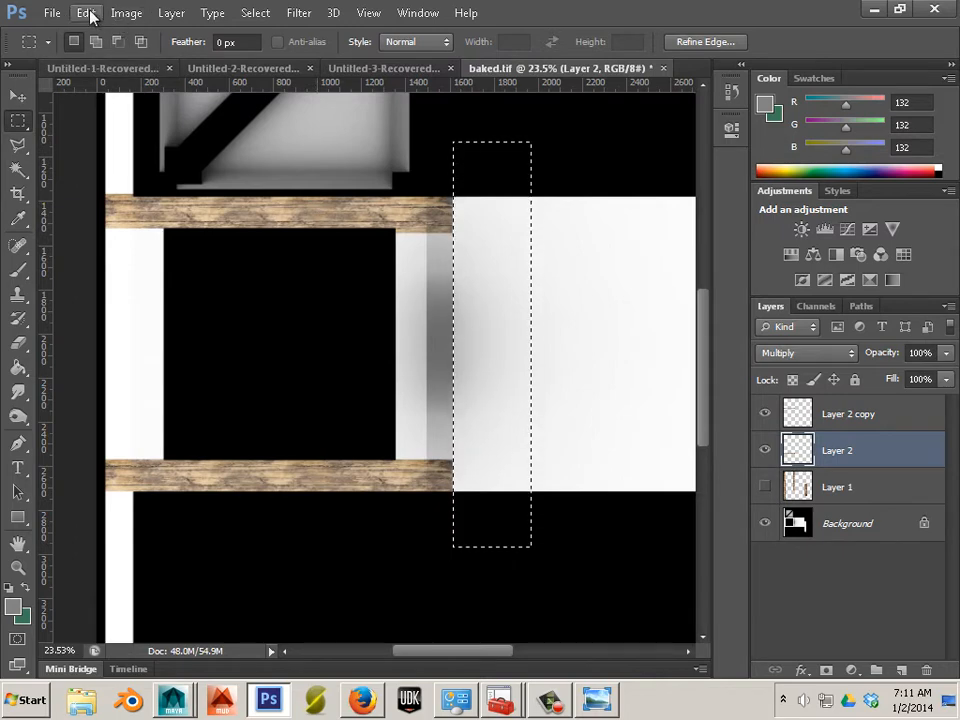
{"action": "left_click_drag", "start_coordinate": [509, 149], "coordinate": [427, 537]}
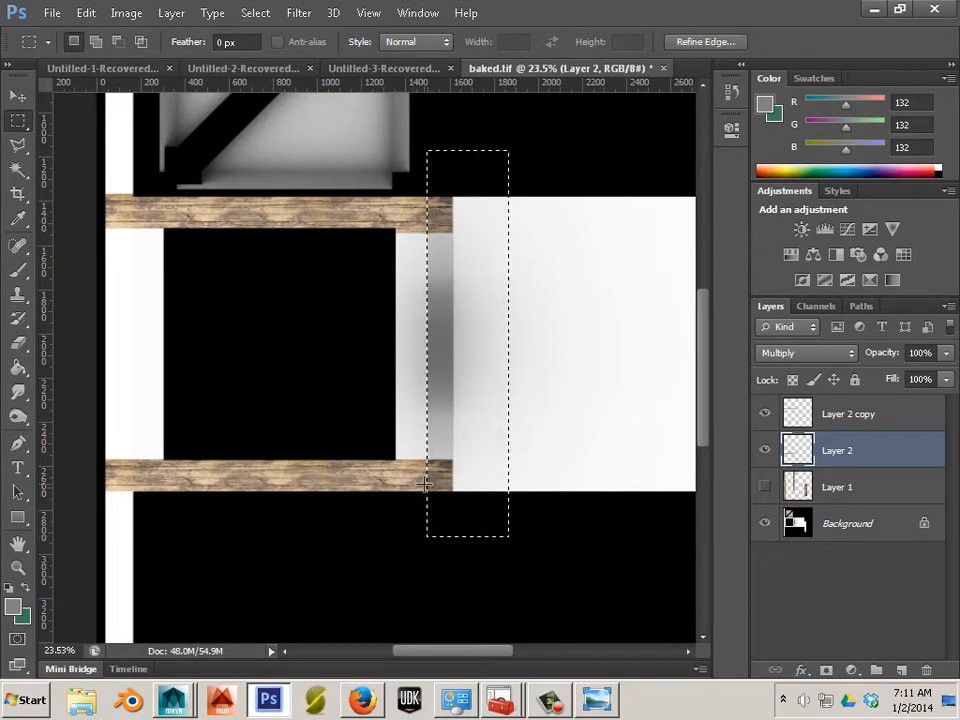
{"action": "left_click", "coordinate": [848, 487]}
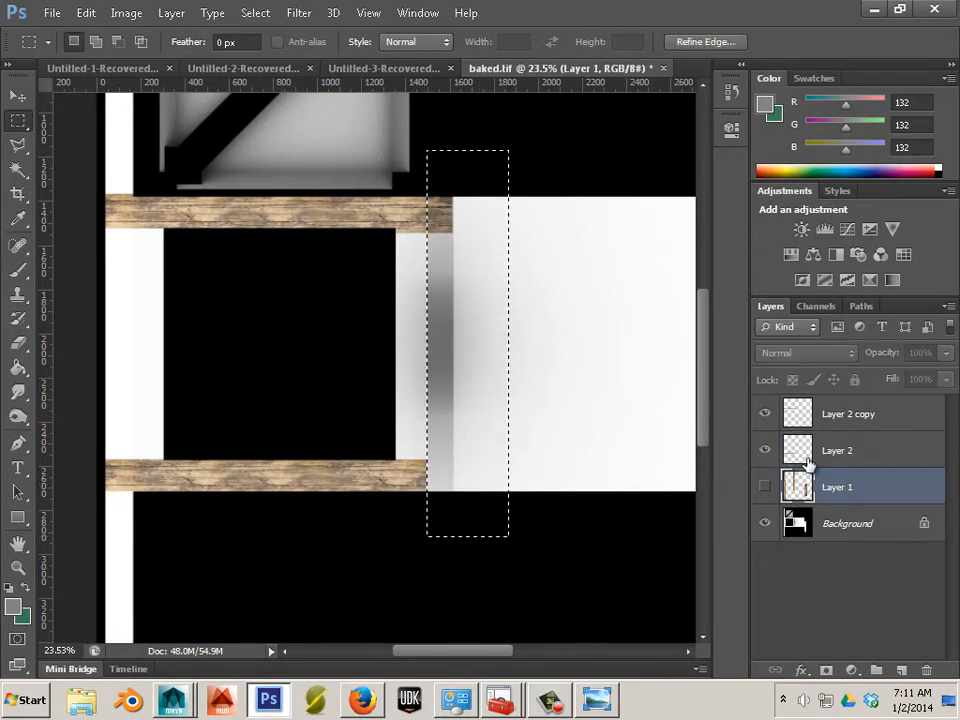
{"action": "left_click", "coordinate": [880, 408]}
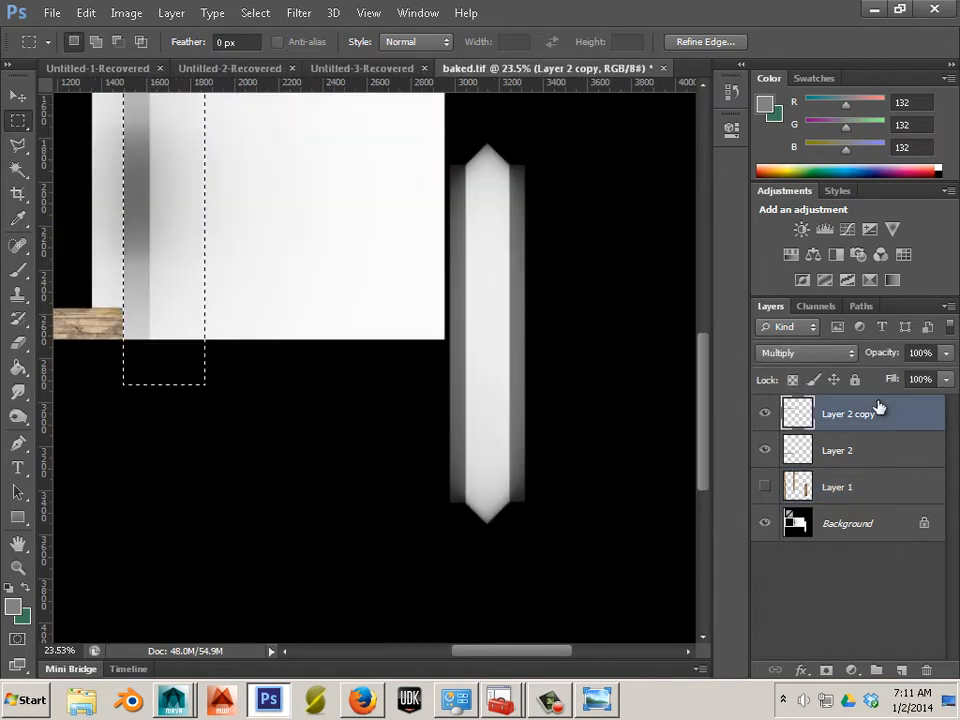
{"action": "left_click_drag", "start_coordinate": [536, 650], "coordinate": [490, 642]}
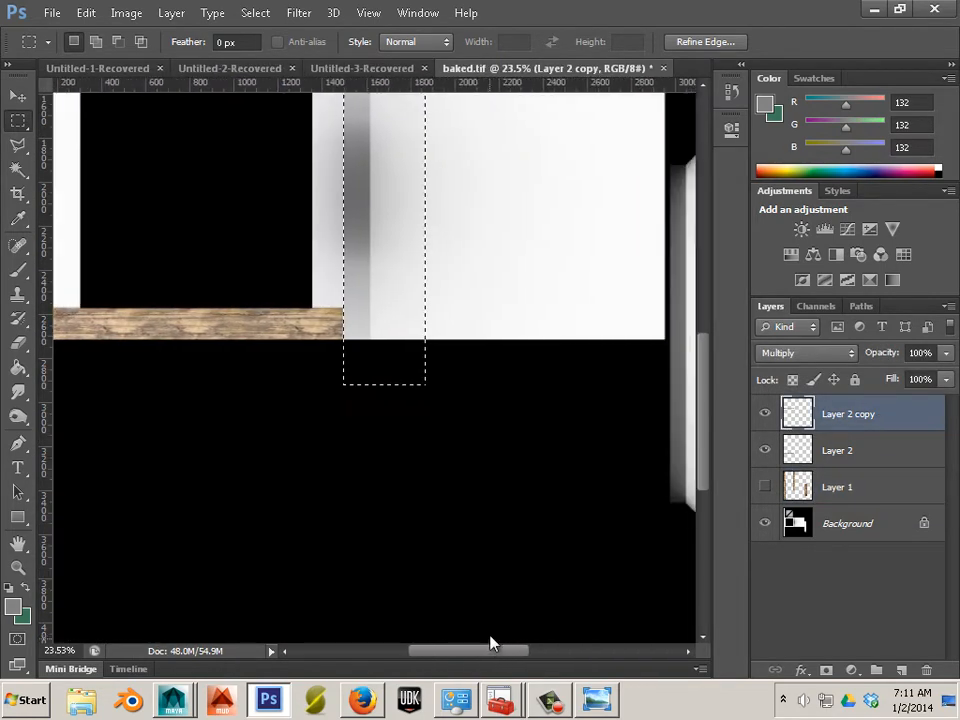
{"action": "scroll", "coordinate": [424, 476], "scroll_direction": "up", "scroll_amount": 3}
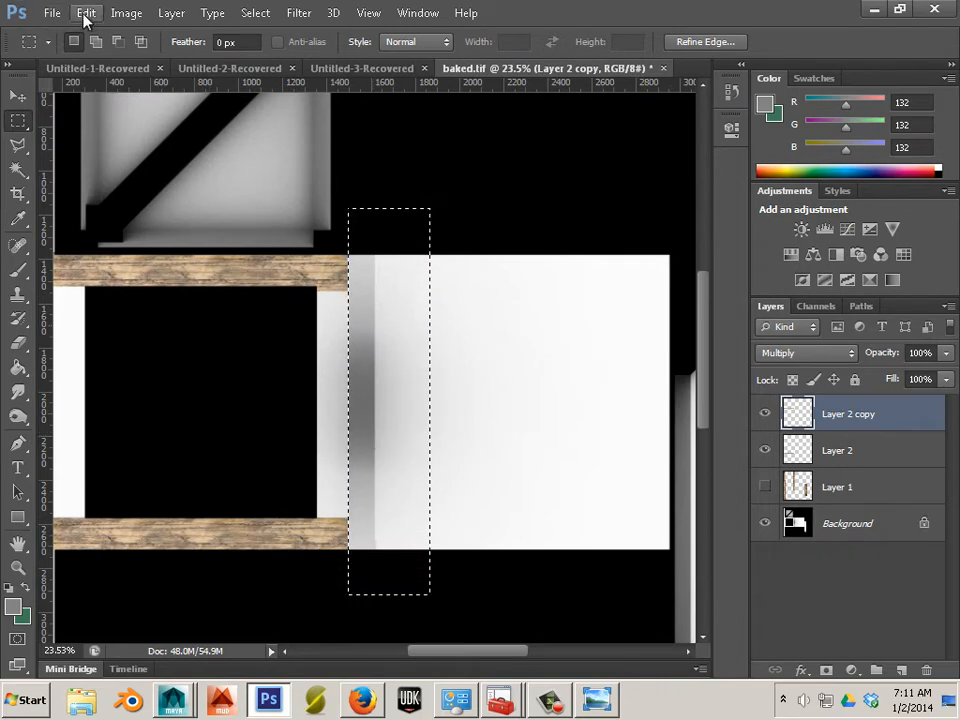
- Merge Layer 2 copy down into Layer 2 and deselect the marquee
{"action": "left_click", "coordinate": [86, 14]}
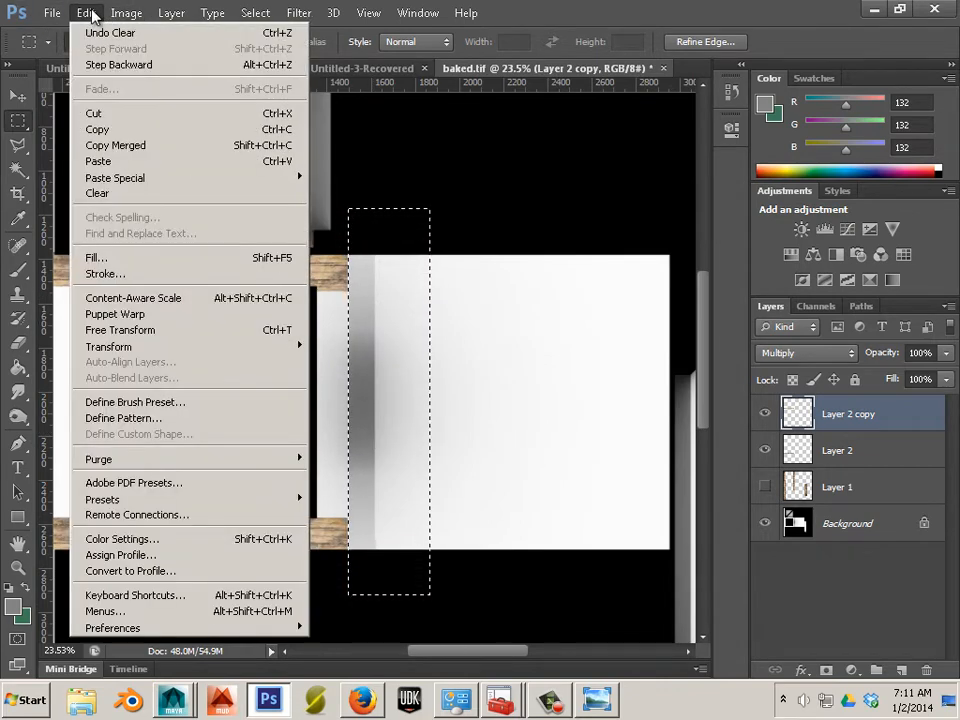
{"action": "left_click", "coordinate": [851, 427]}
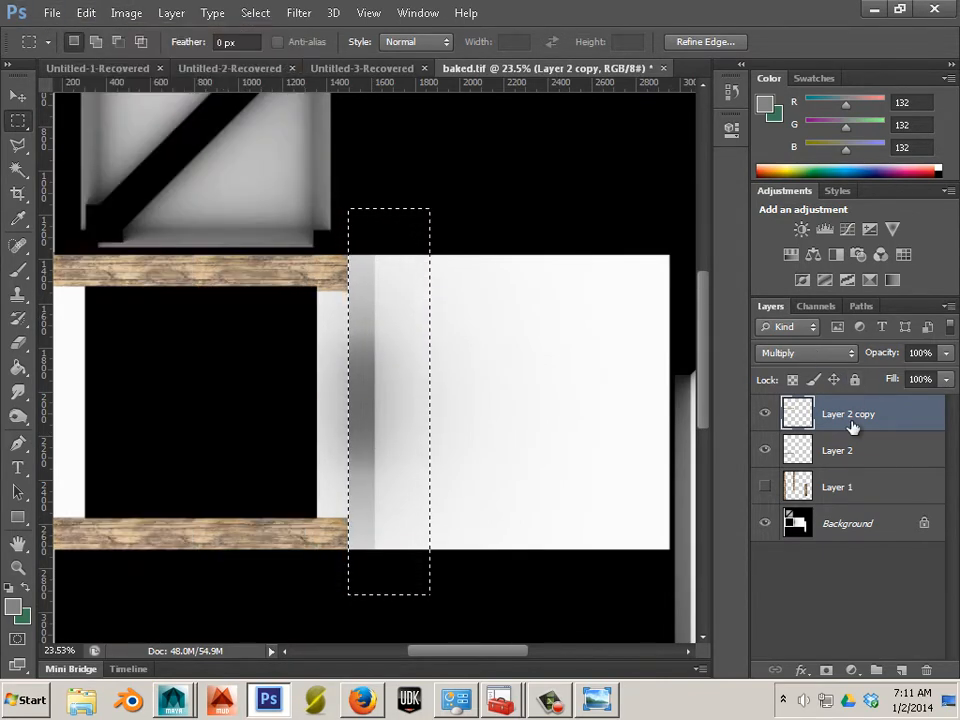
{"action": "key", "text": "ctrl+e"}
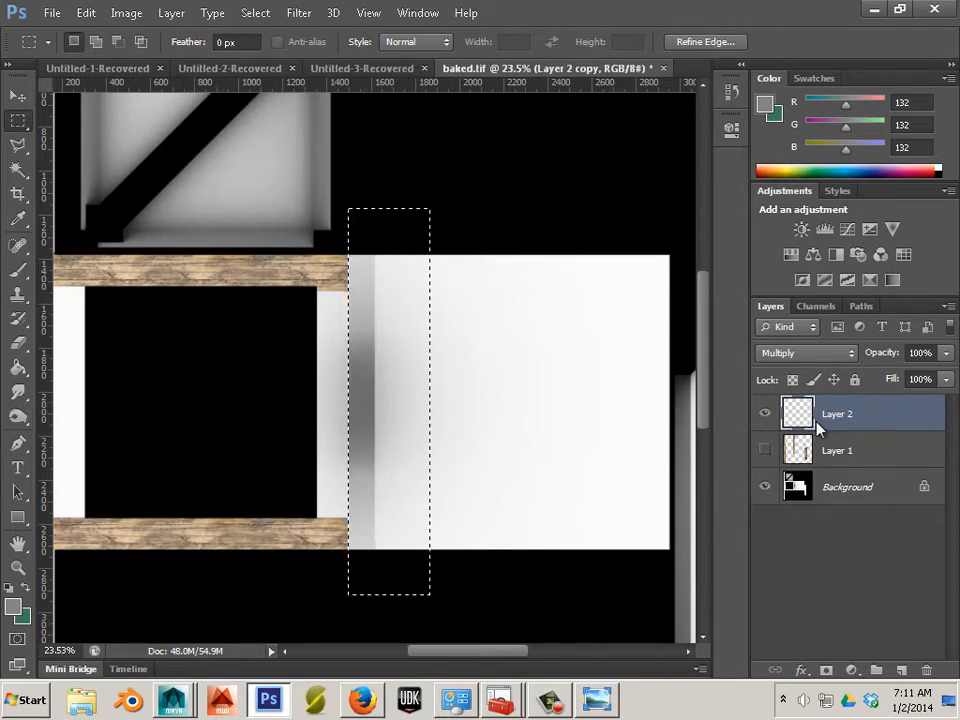
{"action": "left_click", "coordinate": [255, 13]}
{"action": "left_click", "coordinate": [262, 49]}
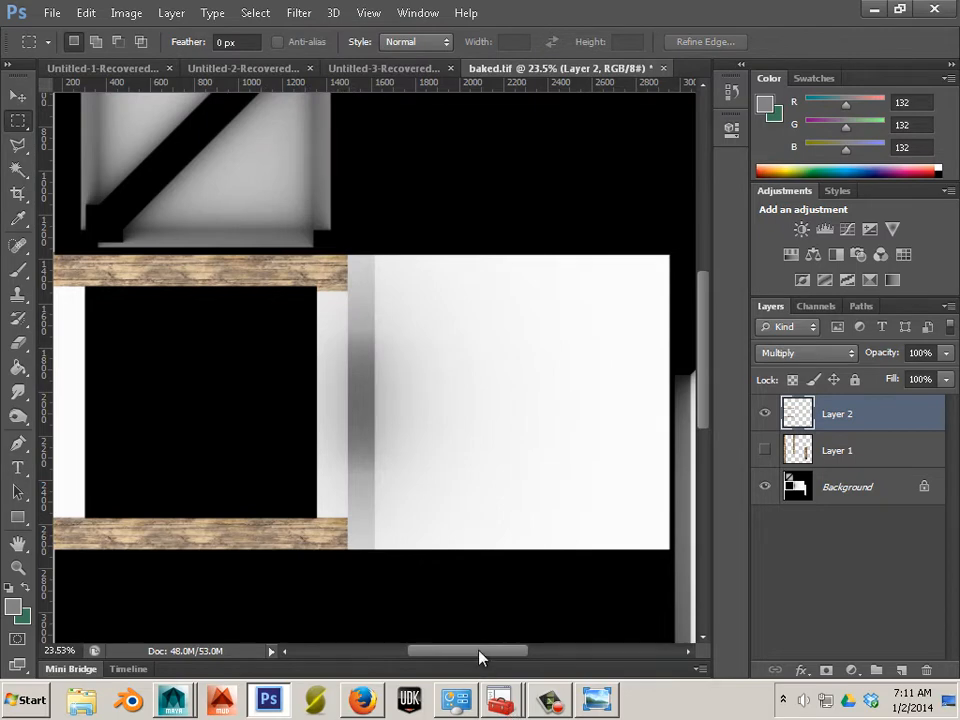
- Duplicate the merged Layer 2 strips and move the copy up over the panel with the diagonal brace
{"action": "left_click_drag", "start_coordinate": [479, 656], "coordinate": [448, 655]}
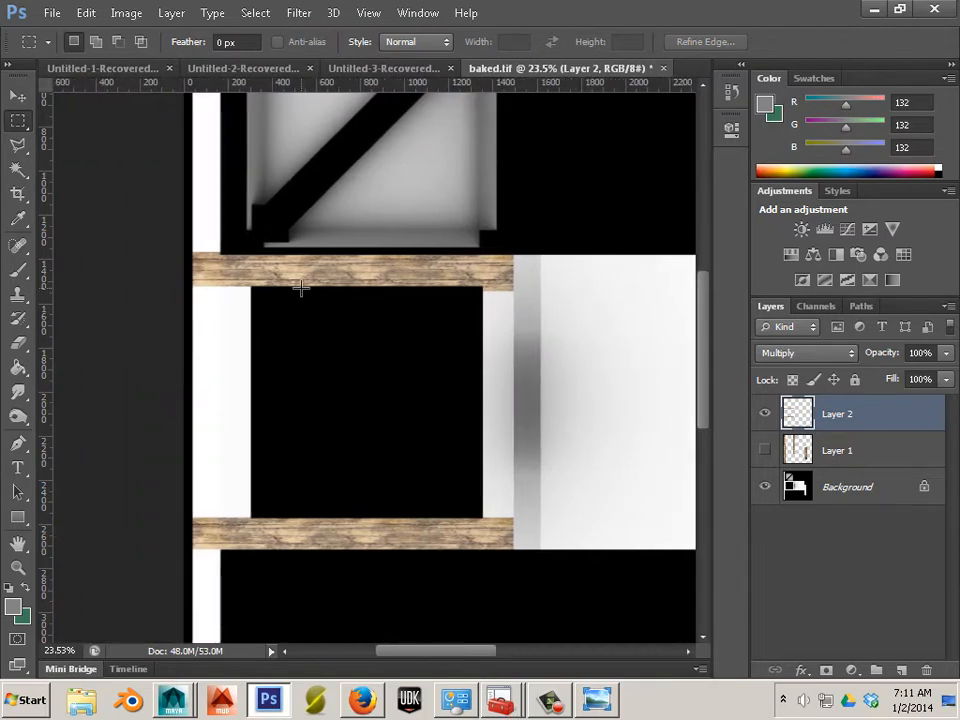
{"action": "scroll", "coordinate": [305, 295], "scroll_direction": "up", "scroll_amount": 3}
{"action": "scroll", "coordinate": [324, 329], "scroll_direction": "up", "scroll_amount": 4}
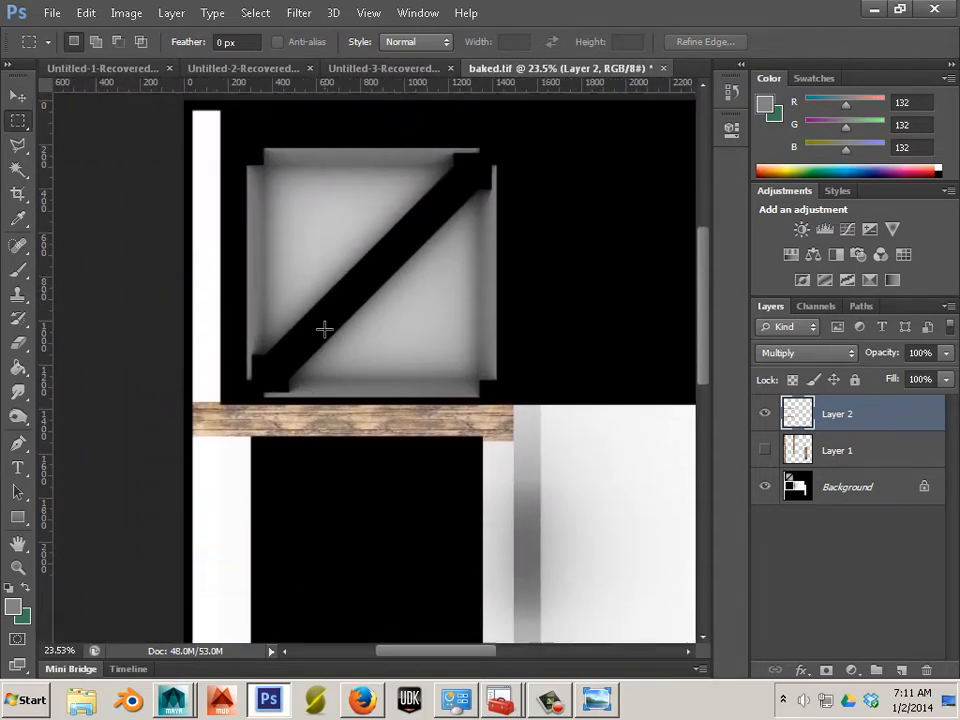
{"action": "left_click", "coordinate": [18, 95]}
{"action": "left_click_drag", "start_coordinate": [333, 424], "coordinate": [400, 145]}
{"action": "key", "text": "ctrl+j"}
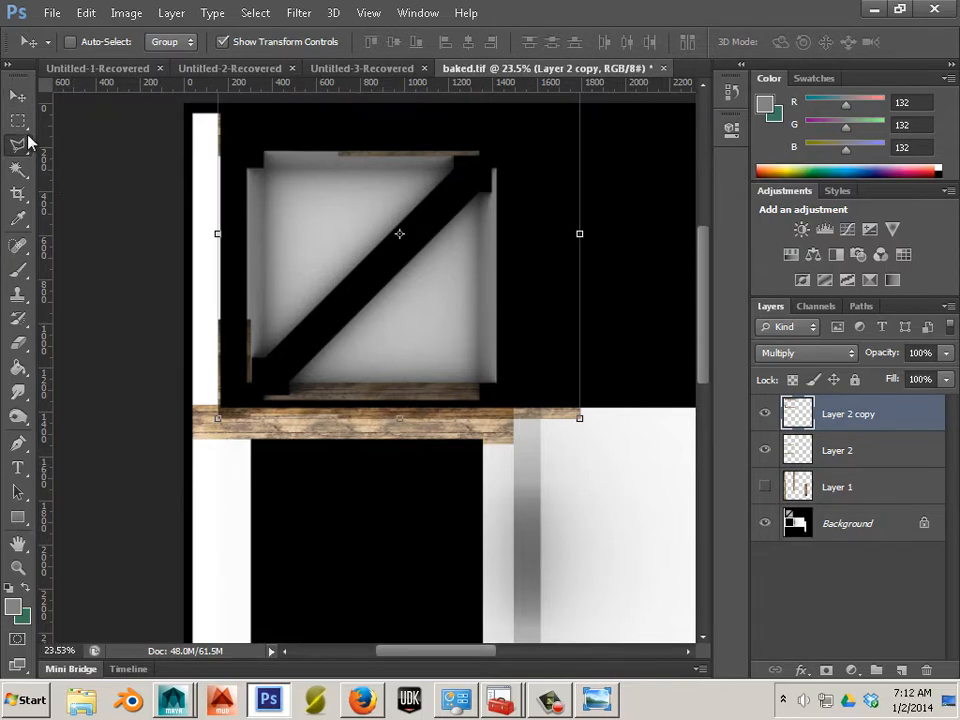
- Delete the surplus Layer 2 copy wood around the braced panel, leaving only the strip along its lower edge, and deselect
{"action": "left_click", "coordinate": [18, 120]}
{"action": "left_click_drag", "start_coordinate": [184, 233], "coordinate": [226, 468]}
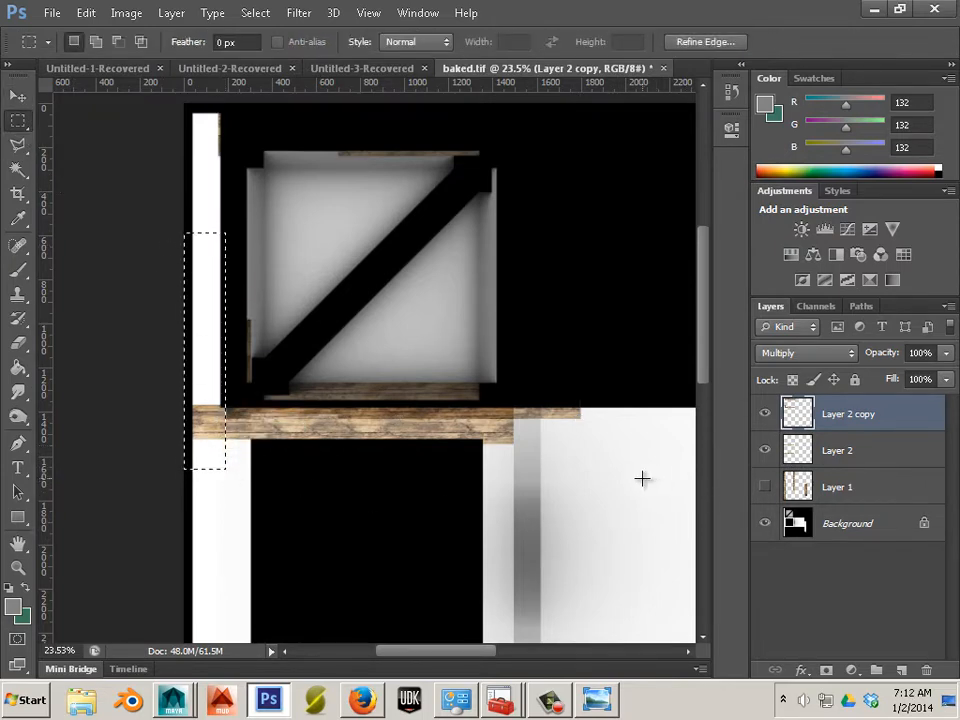
{"action": "left_click_drag", "start_coordinate": [641, 478], "coordinate": [197, 403]}
{"action": "left_click_drag", "start_coordinate": [322, 267], "coordinate": [393, 387]}
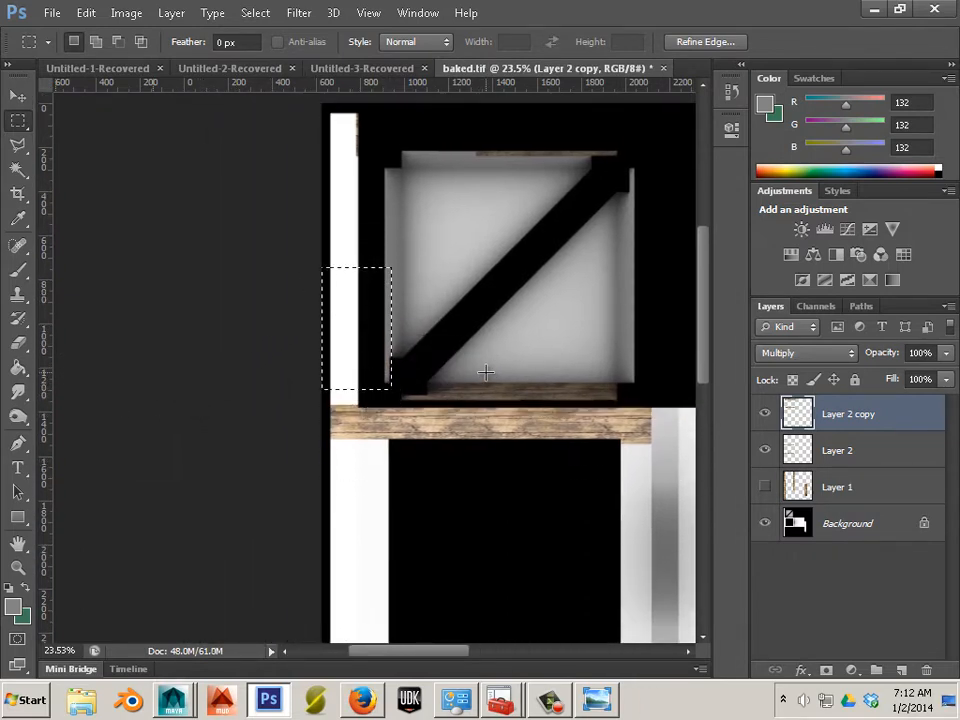
{"action": "scroll", "coordinate": [486, 380], "scroll_direction": "up", "scroll_amount": 5}
{"action": "left_click_drag", "start_coordinate": [322, 209], "coordinate": [665, 300]}
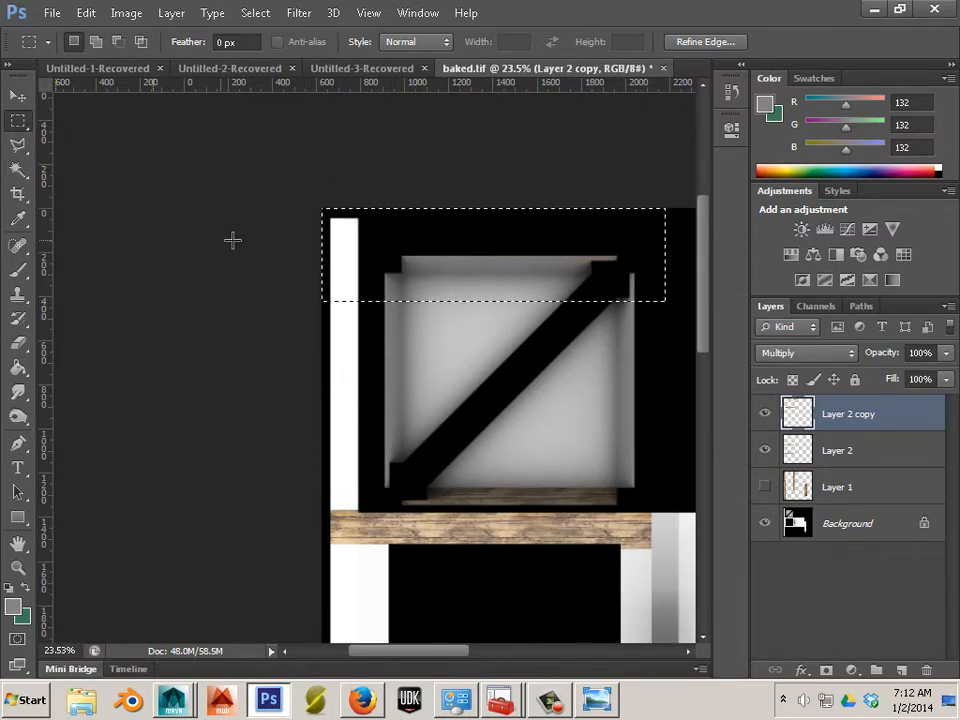
{"action": "left_click", "coordinate": [18, 95]}
{"action": "left_click", "coordinate": [255, 12]}
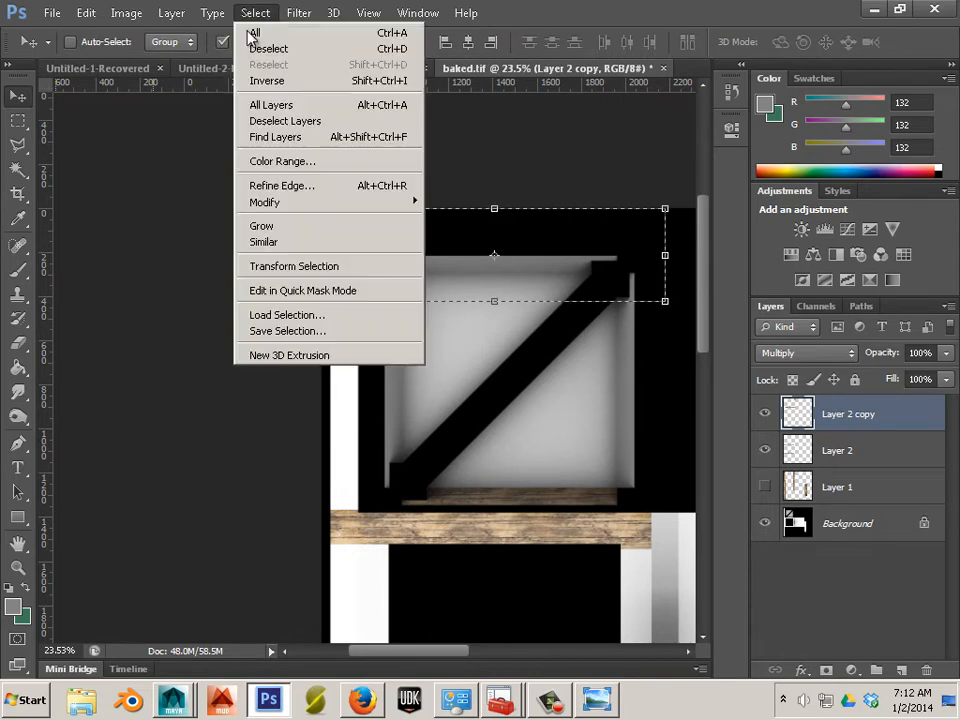
{"action": "left_click", "coordinate": [257, 48]}
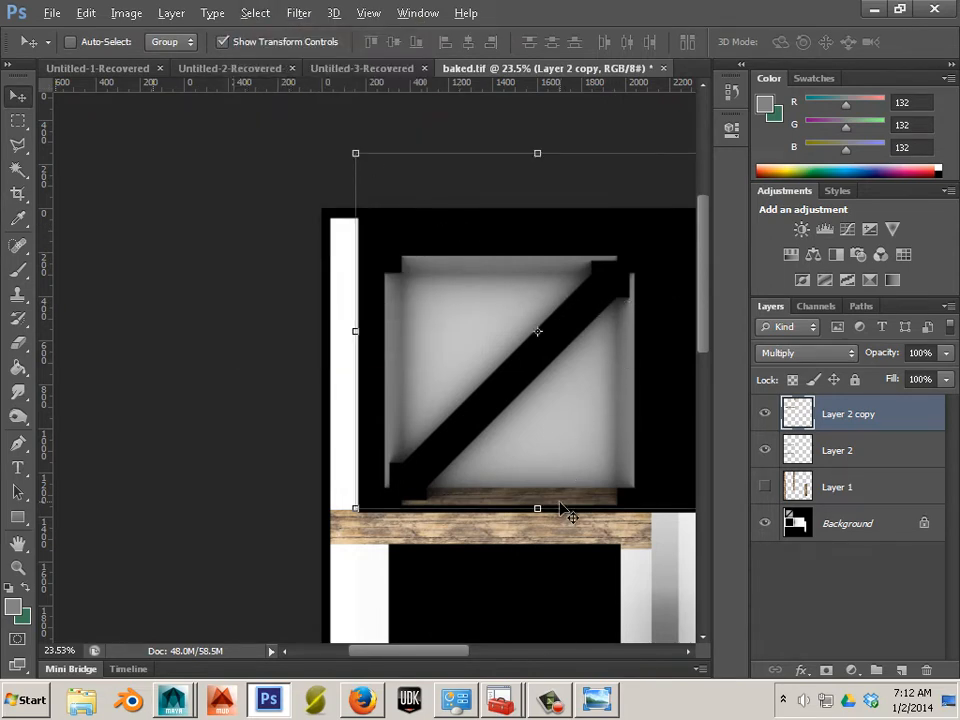
- Duplicate the Layer 2 copy strip onto the braced panel's upper edge and delete its overlap on the white vertical bar
{"action": "left_click_drag", "start_coordinate": [568, 518], "coordinate": [523, 241]}
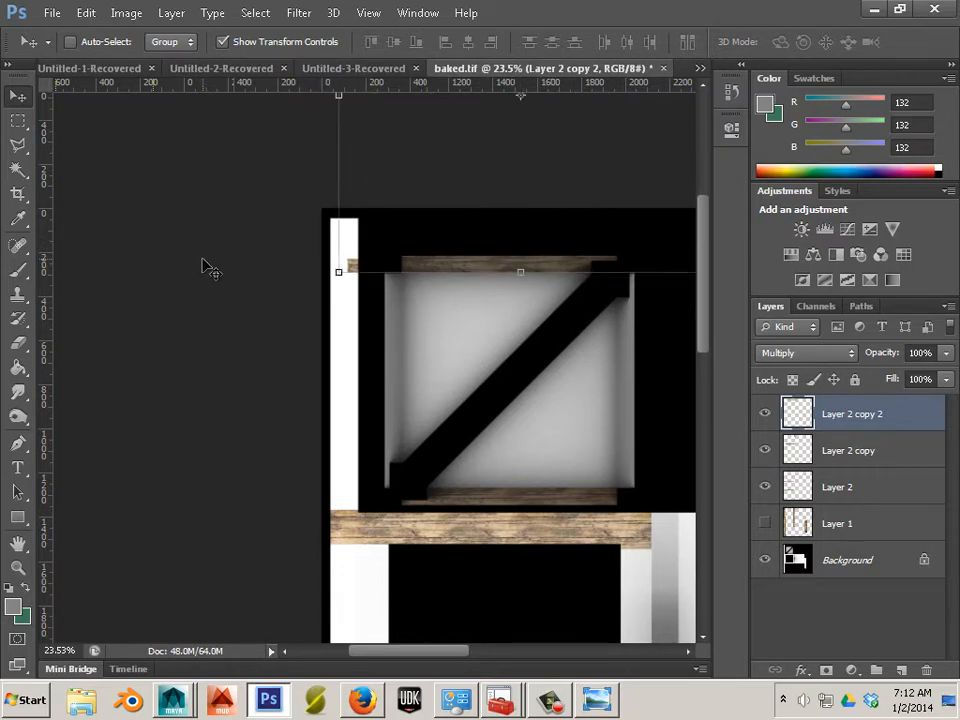
{"action": "left_click", "coordinate": [18, 120]}
{"action": "left_click_drag", "start_coordinate": [322, 209], "coordinate": [374, 490]}
{"action": "key", "text": "Delete"}
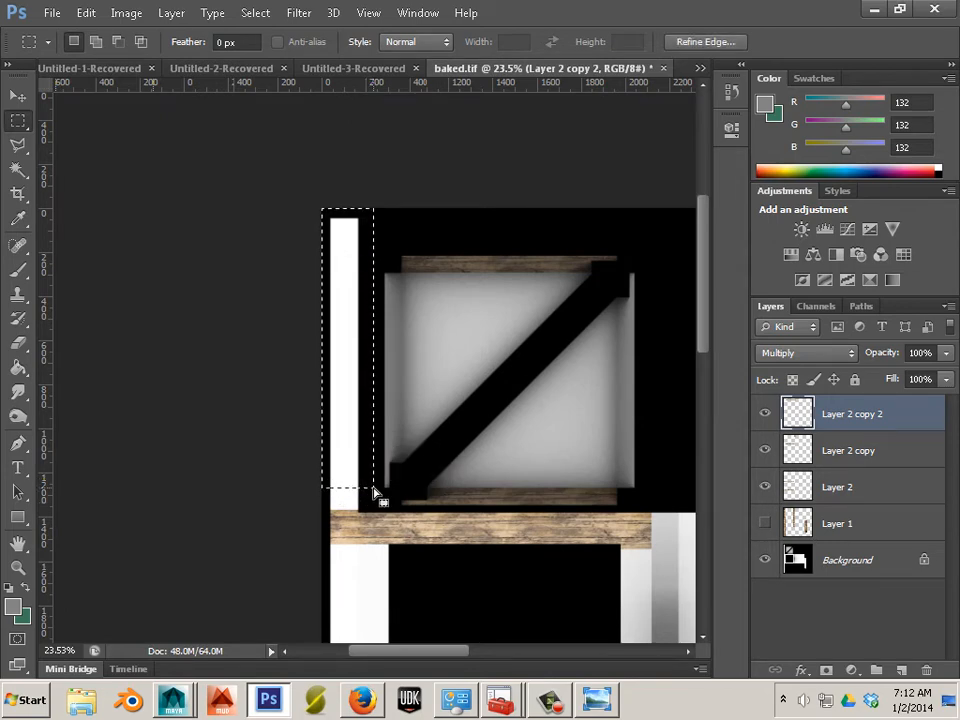
{"action": "scroll", "coordinate": [315, 480], "scroll_direction": "down", "scroll_amount": 2}
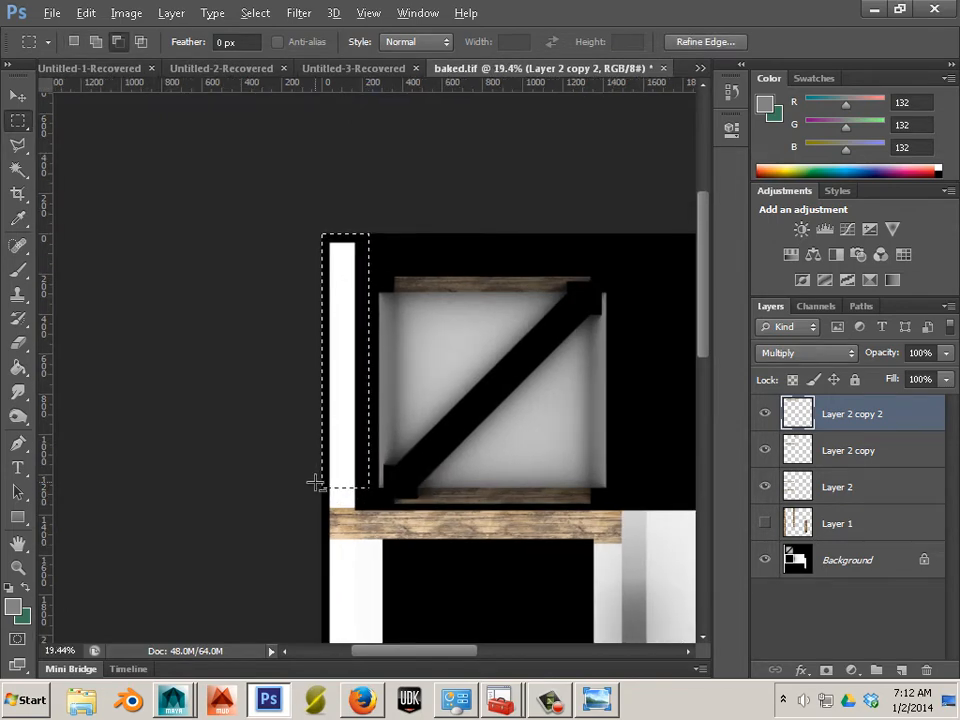
{"action": "scroll", "coordinate": [315, 483], "scroll_direction": "down", "scroll_amount": 1}
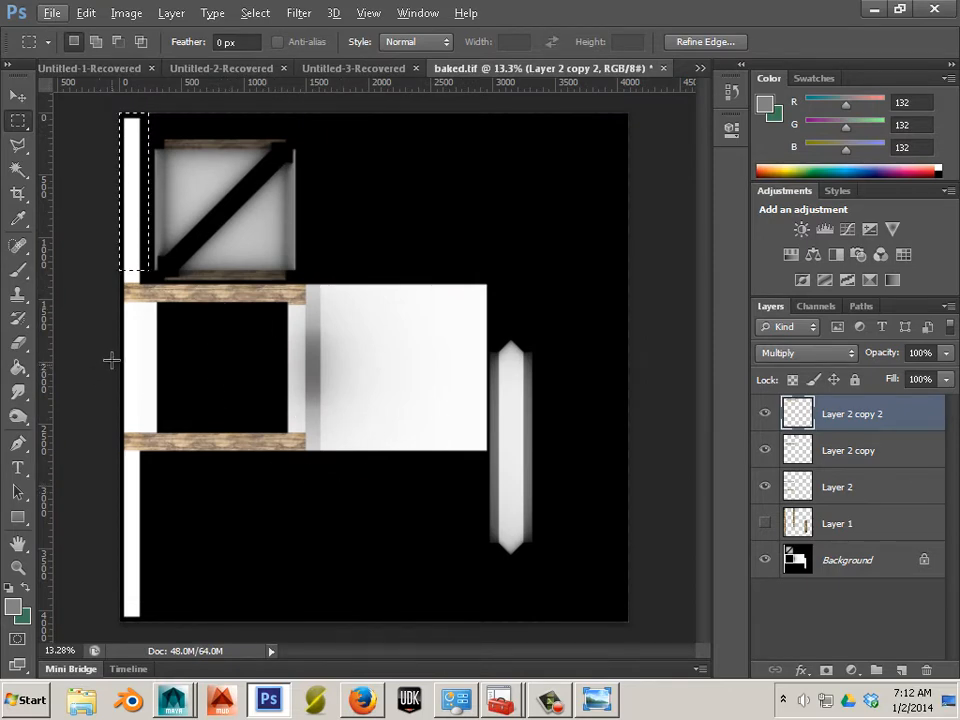
- Deselect the marquee and merge both Layer 2 copies down into Layer 2
{"action": "left_click", "coordinate": [765, 524]}
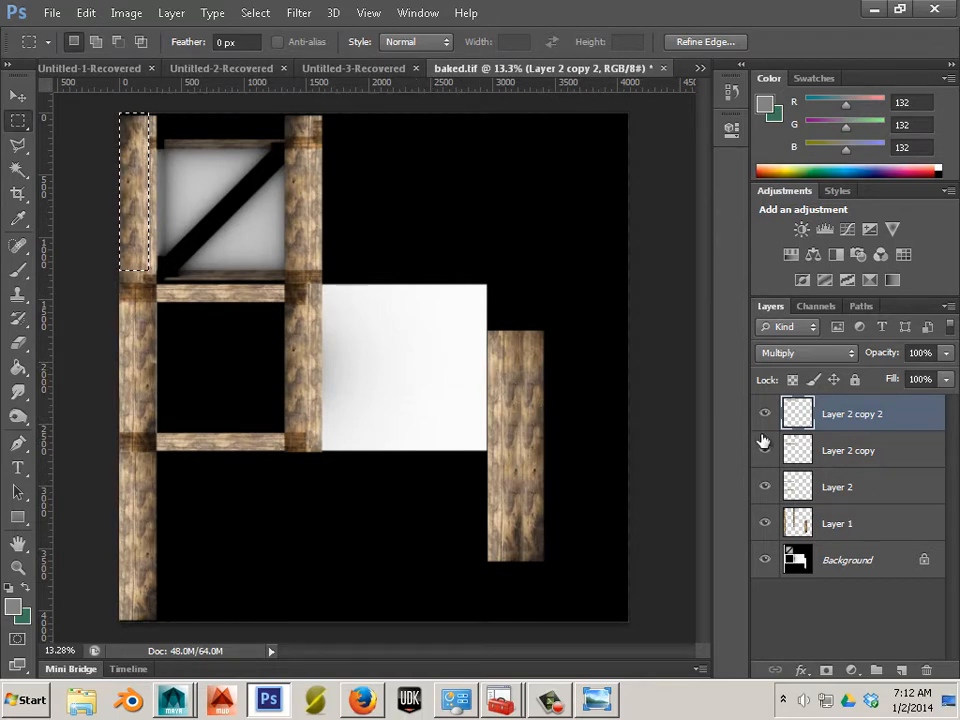
{"action": "left_click", "coordinate": [765, 524]}
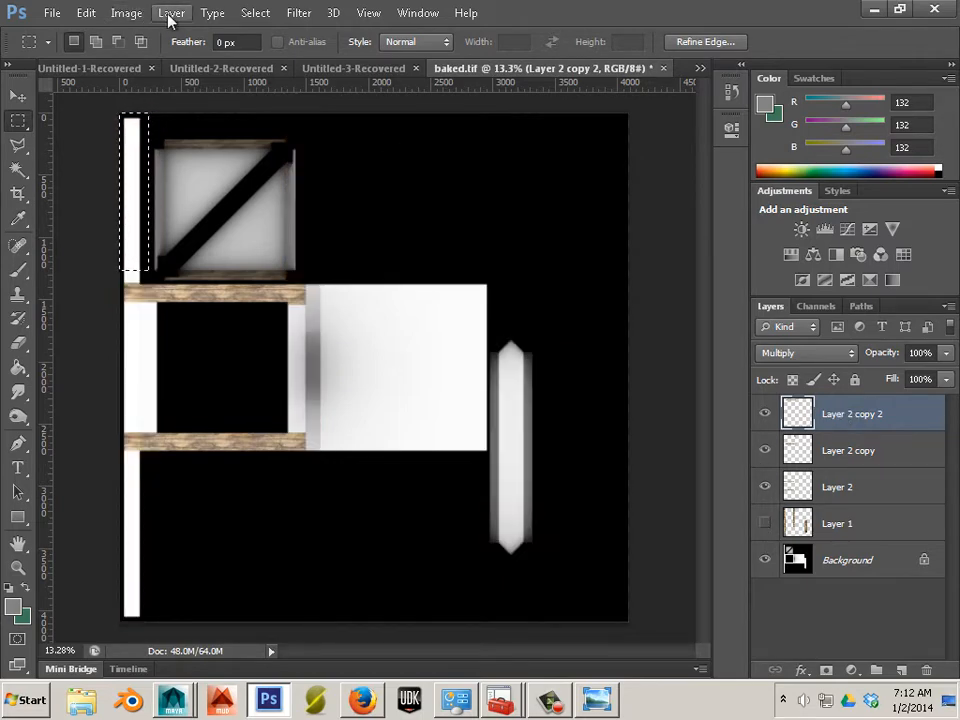
{"action": "left_click", "coordinate": [257, 14]}
{"action": "left_click", "coordinate": [274, 48]}
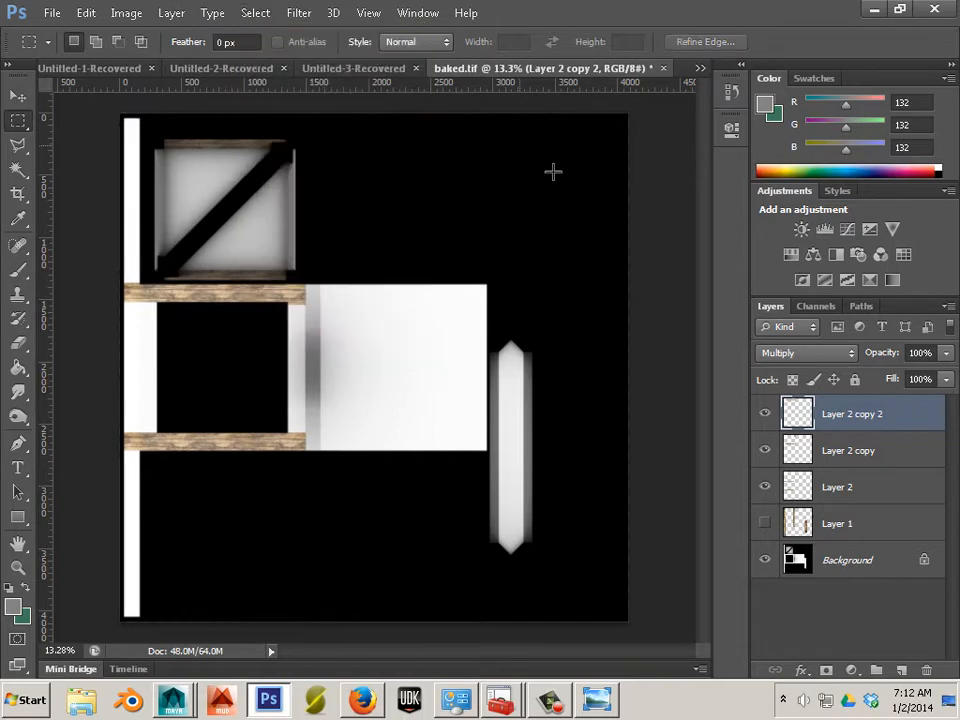
{"action": "key", "text": "ctrl+e"}
{"action": "key", "text": "ctrl+e"}
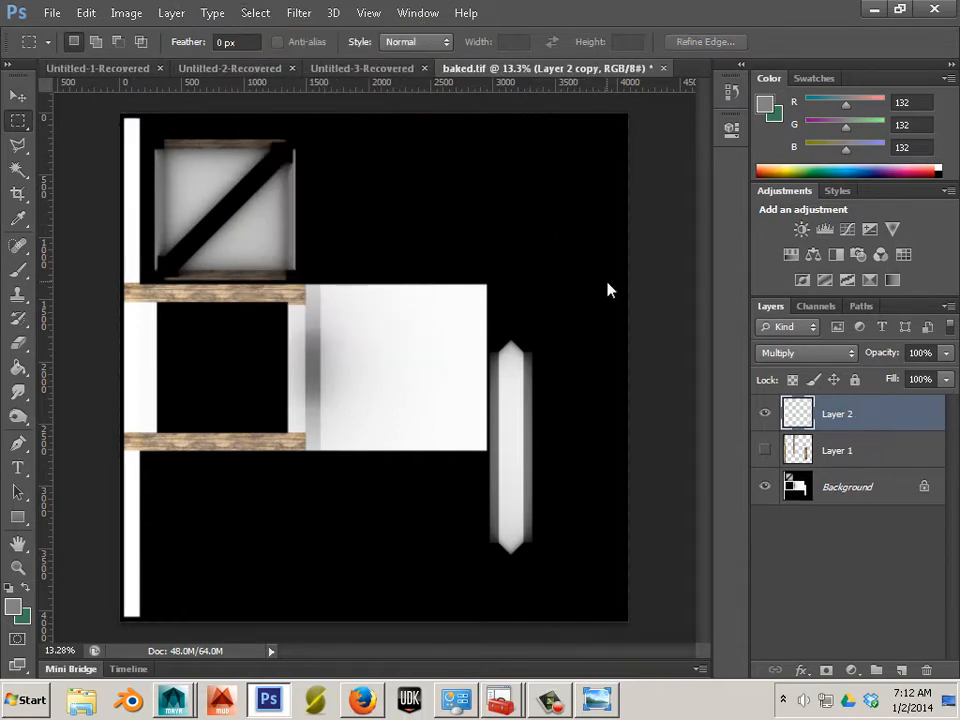
- Set Layer 2's blend mode to Normal and make Layer 1 visible
{"action": "left_click", "coordinate": [765, 414]}
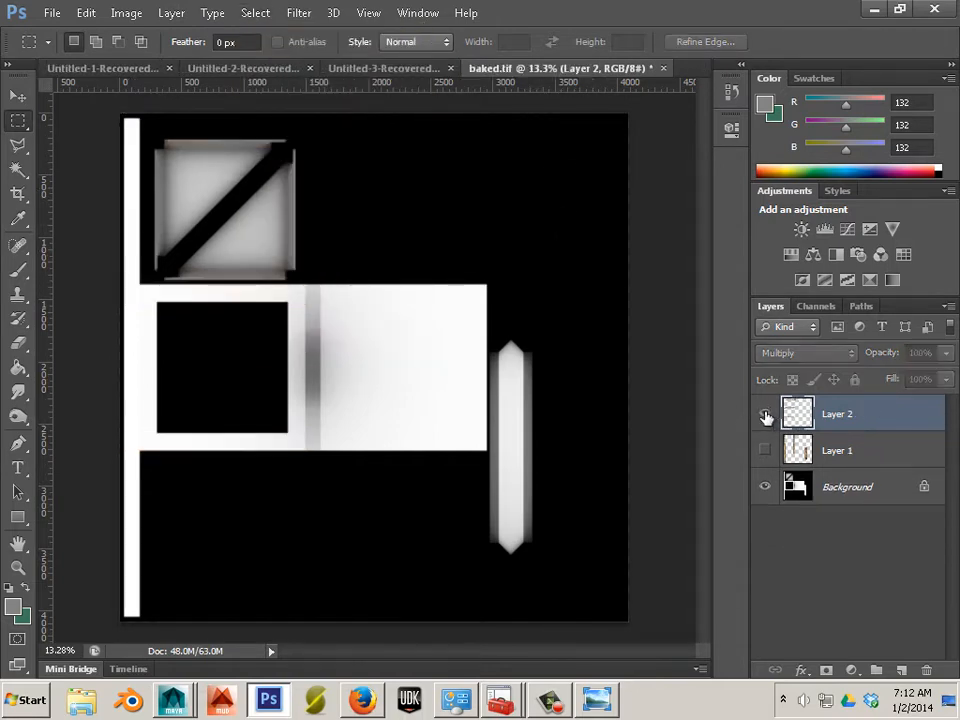
{"action": "left_click", "coordinate": [765, 414]}
{"action": "left_click", "coordinate": [823, 352]}
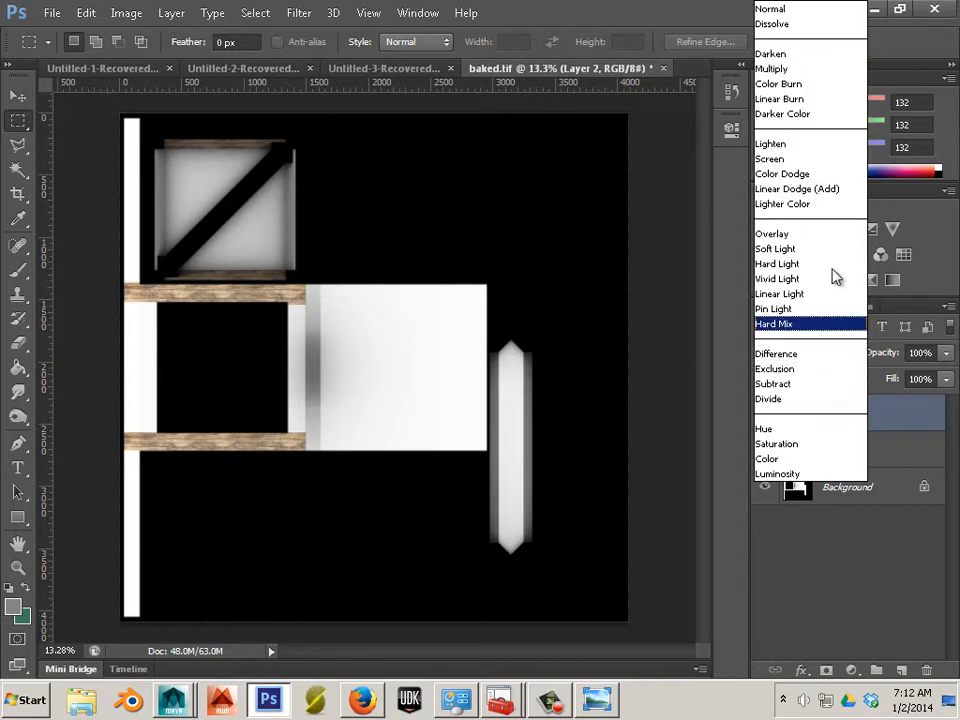
{"action": "left_click", "coordinate": [812, 9]}
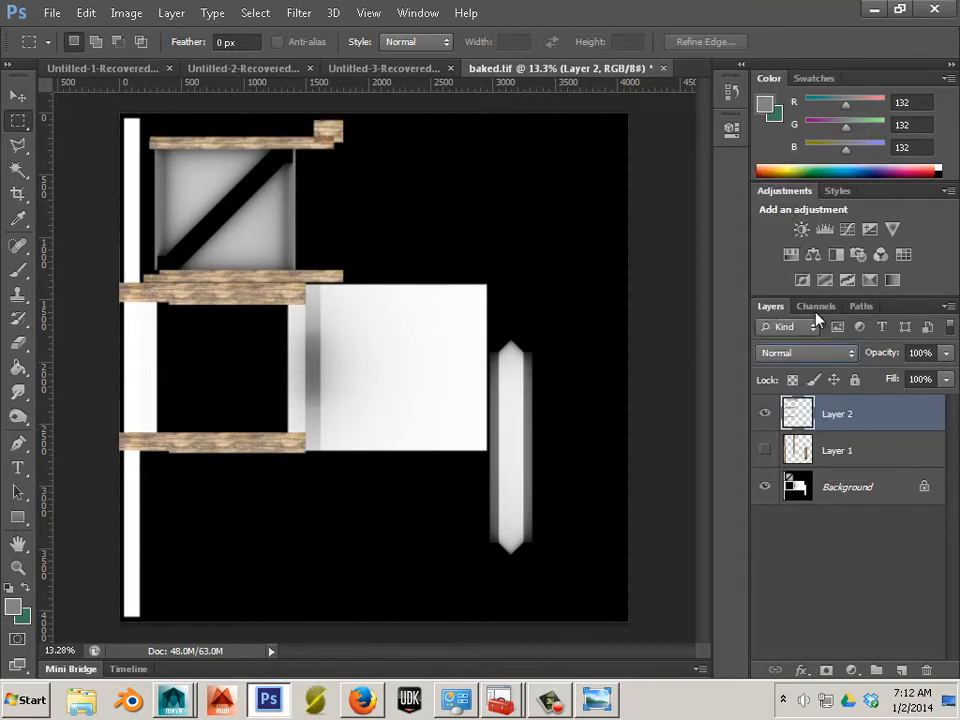
{"action": "left_click", "coordinate": [765, 452]}
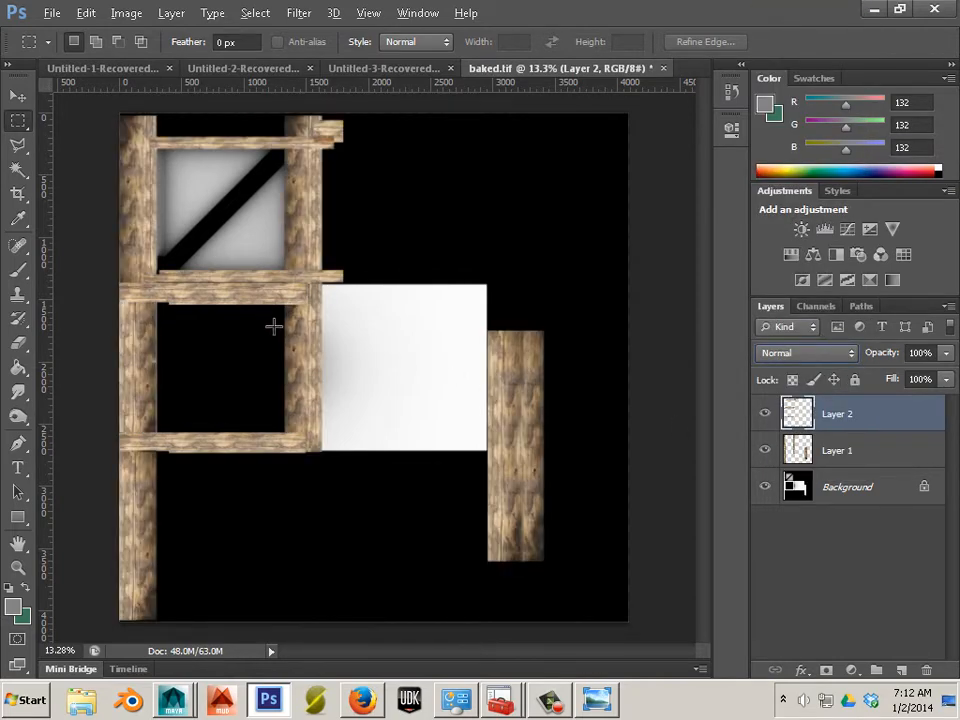
{"action": "key", "text": "alt"}
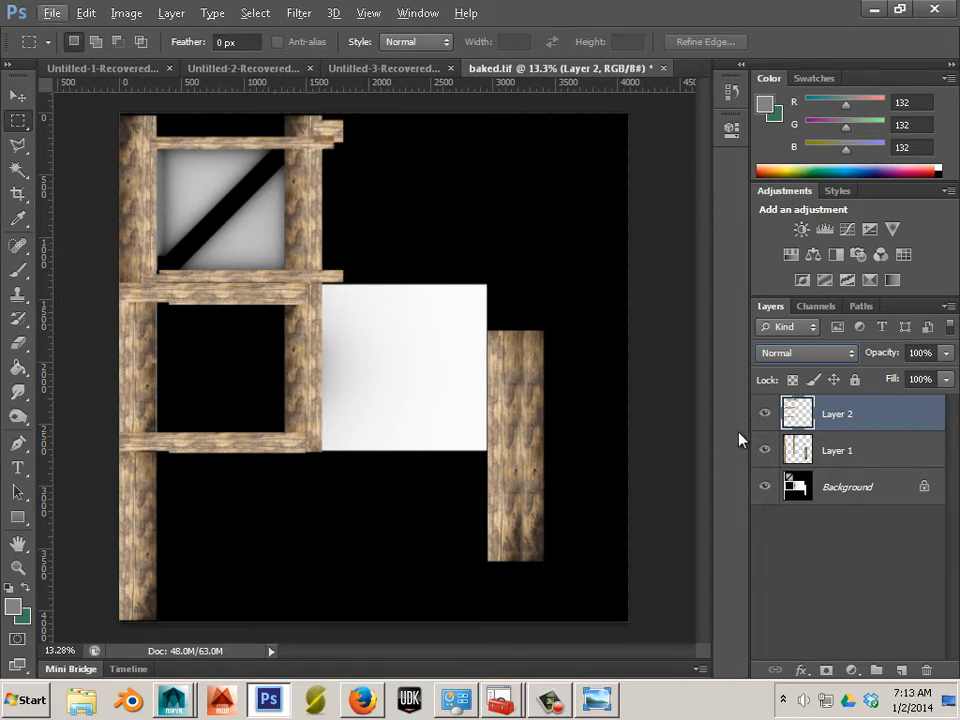
{"action": "left_click", "coordinate": [766, 413]}
{"action": "left_click", "coordinate": [766, 413]}
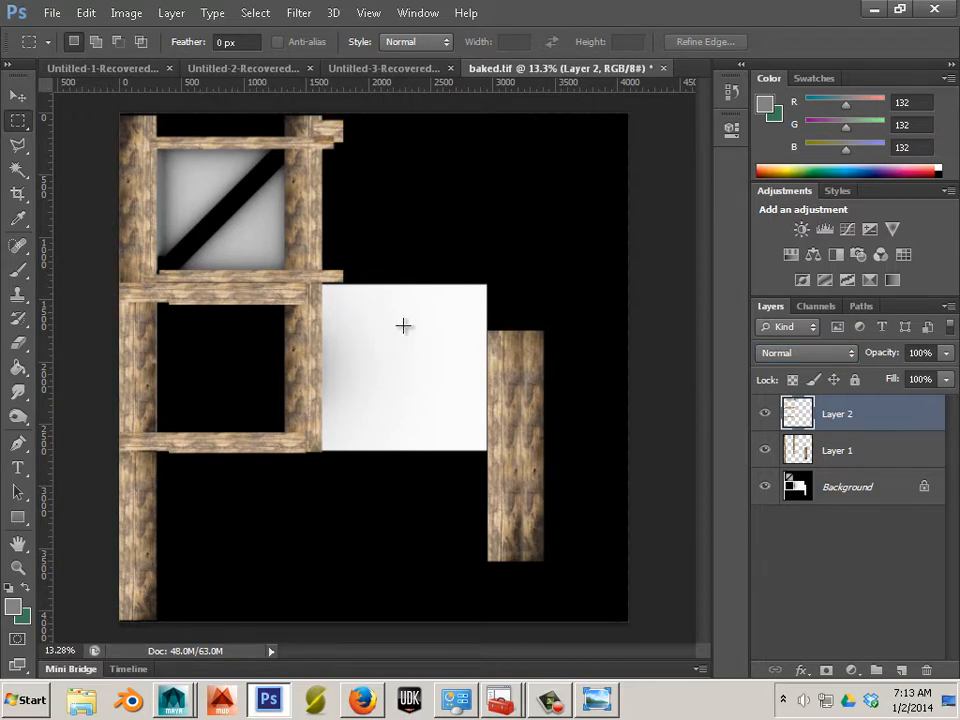
- Delete the Layer 2 wood ends protruding past the right-hand post and merge Layer 2 down into Layer 1
{"action": "left_click_drag", "start_coordinate": [403, 325], "coordinate": [324, 104]}
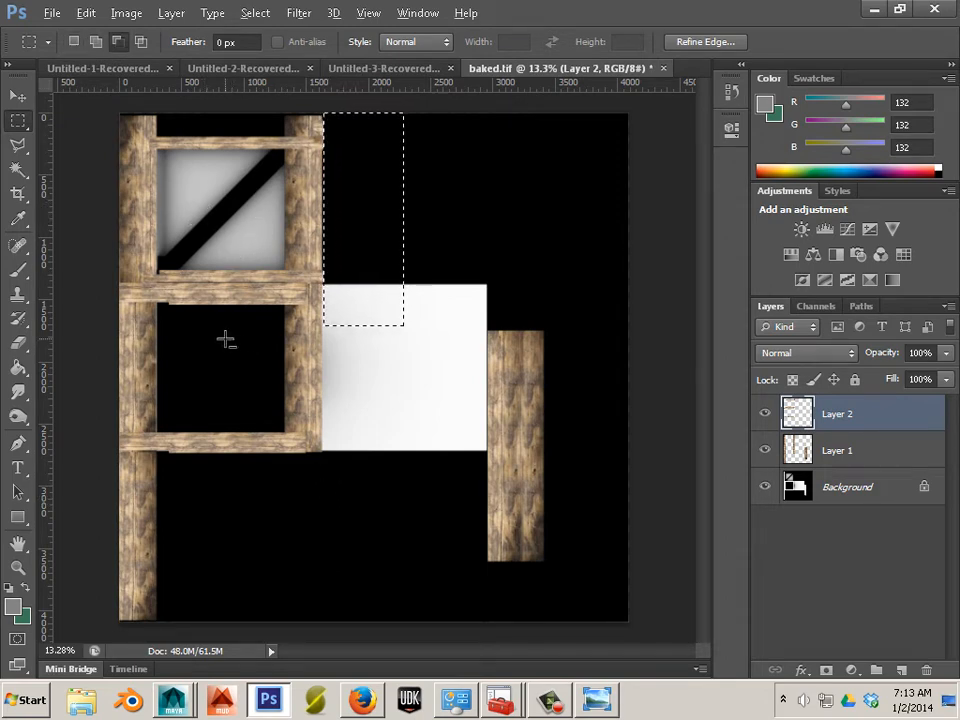
{"action": "key", "text": "alt"}
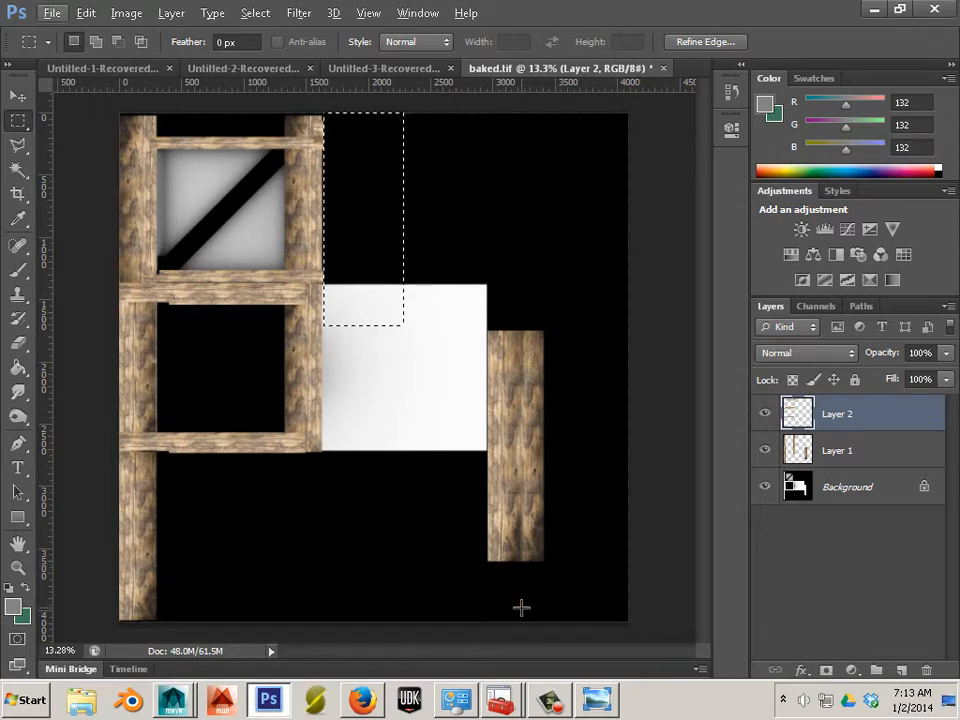
{"action": "left_click", "coordinate": [861, 416]}
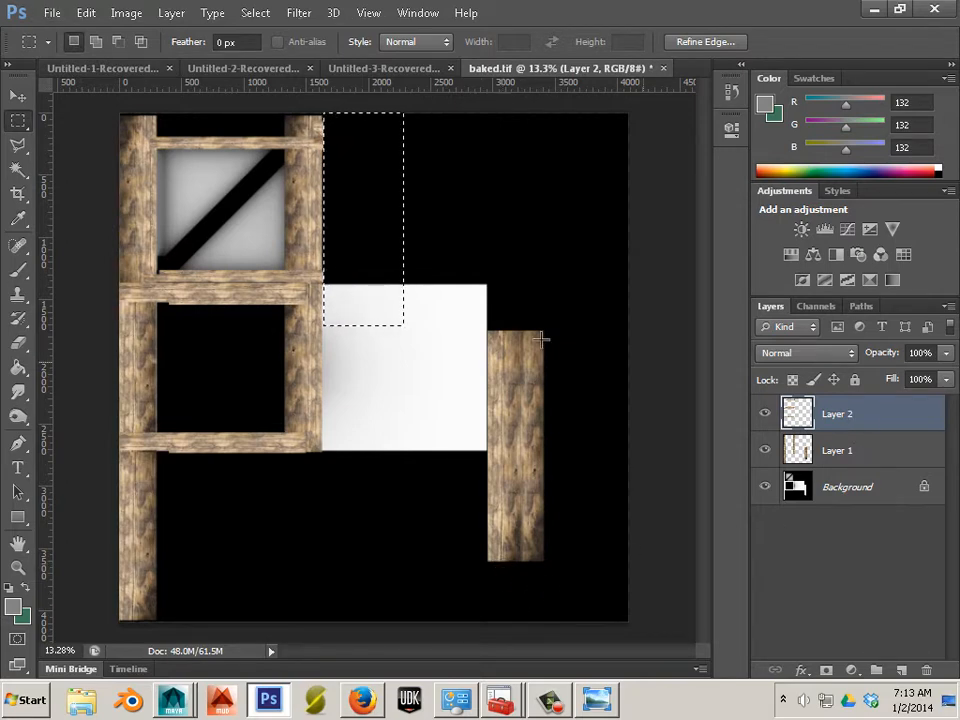
{"action": "key", "text": "ctrl+e"}
{"action": "left_click", "coordinate": [765, 415]}
{"action": "left_click", "coordinate": [765, 415]}
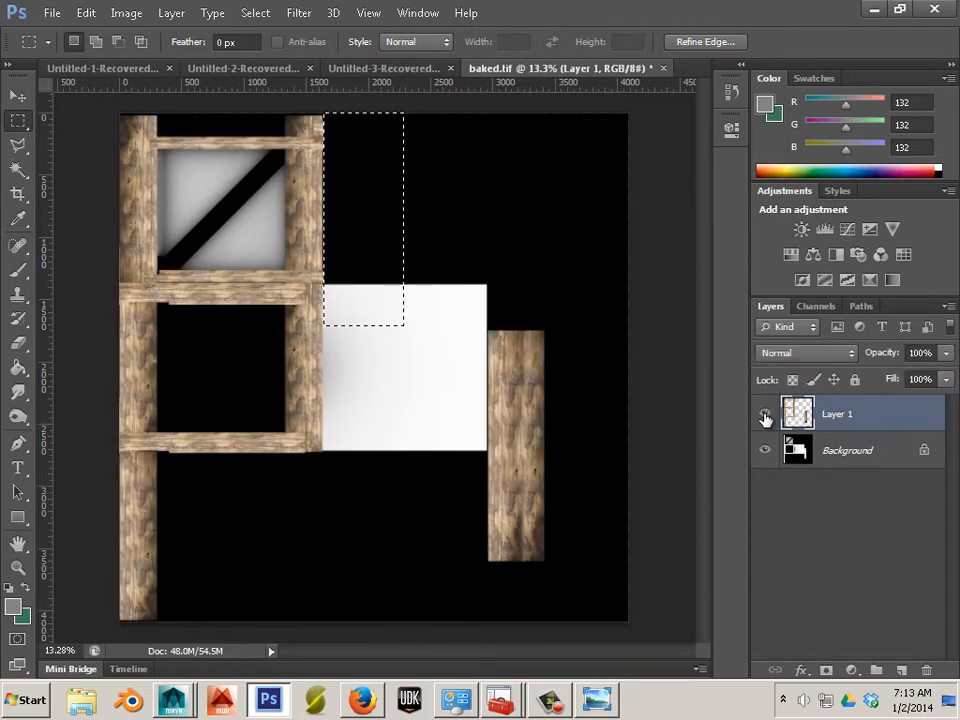
- Set the merged Layer 1 to Multiply blend mode and deselect the marquee
{"action": "left_click", "coordinate": [824, 358]}
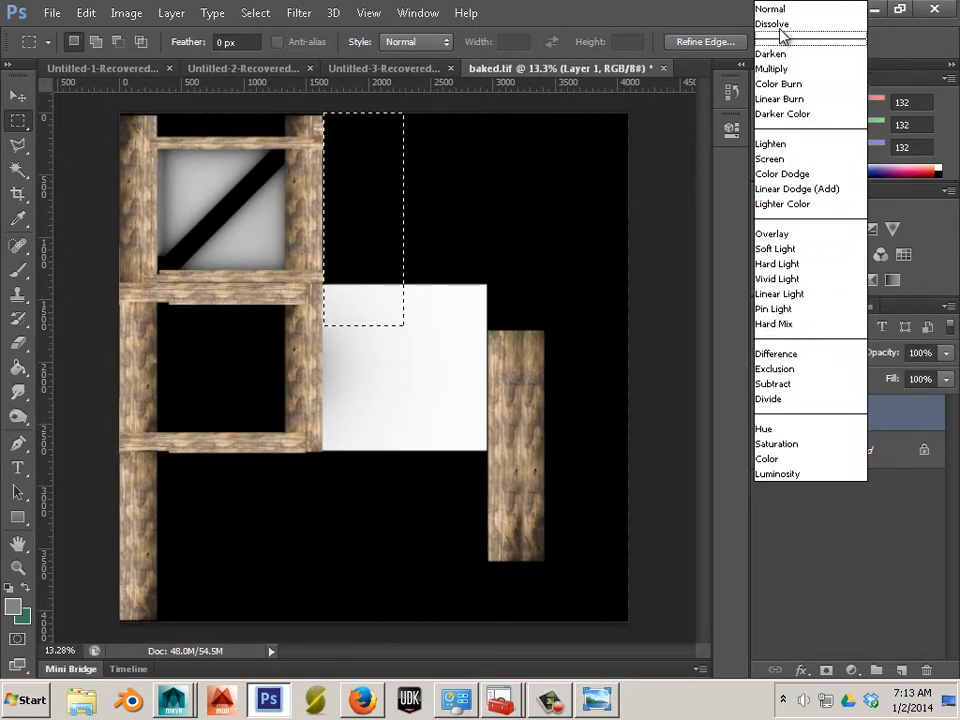
{"action": "left_click", "coordinate": [781, 68]}
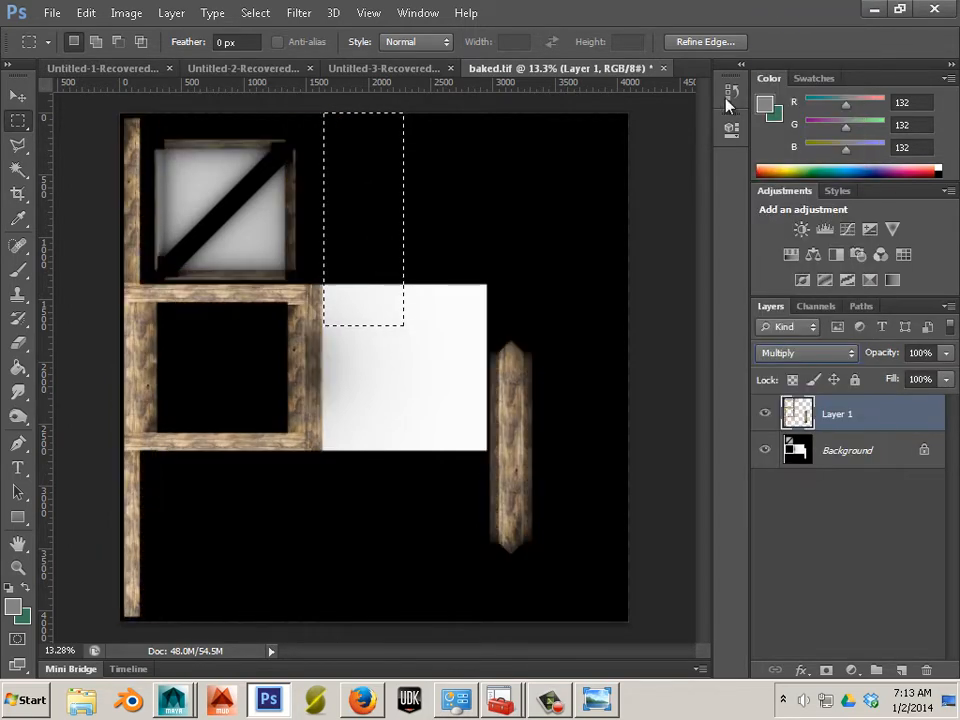
{"action": "left_click", "coordinate": [510, 231]}
- Clone Stamp vertical wood grain over the horizontal plank's overhang at the upper right inner corner of the black square
{"action": "scroll", "coordinate": [512, 245], "scroll_direction": "up", "scroll_amount": 3}
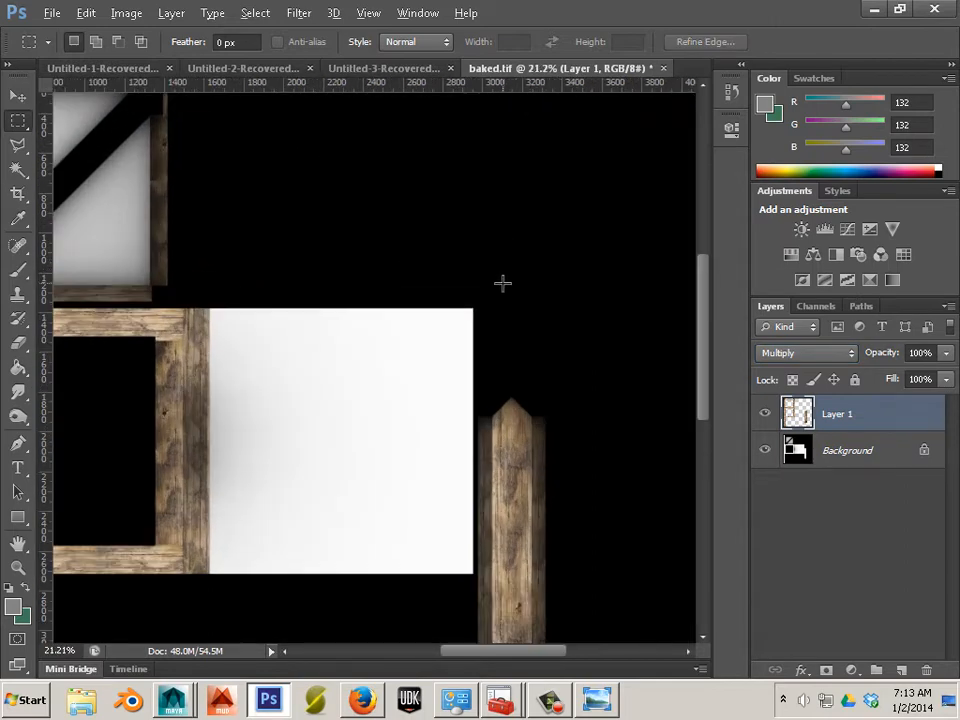
{"action": "scroll", "coordinate": [502, 284], "scroll_direction": "up", "scroll_amount": 1}
{"action": "left_click_drag", "start_coordinate": [493, 229], "coordinate": [673, 172]}
{"action": "scroll", "coordinate": [331, 291], "scroll_direction": "up", "scroll_amount": 4}
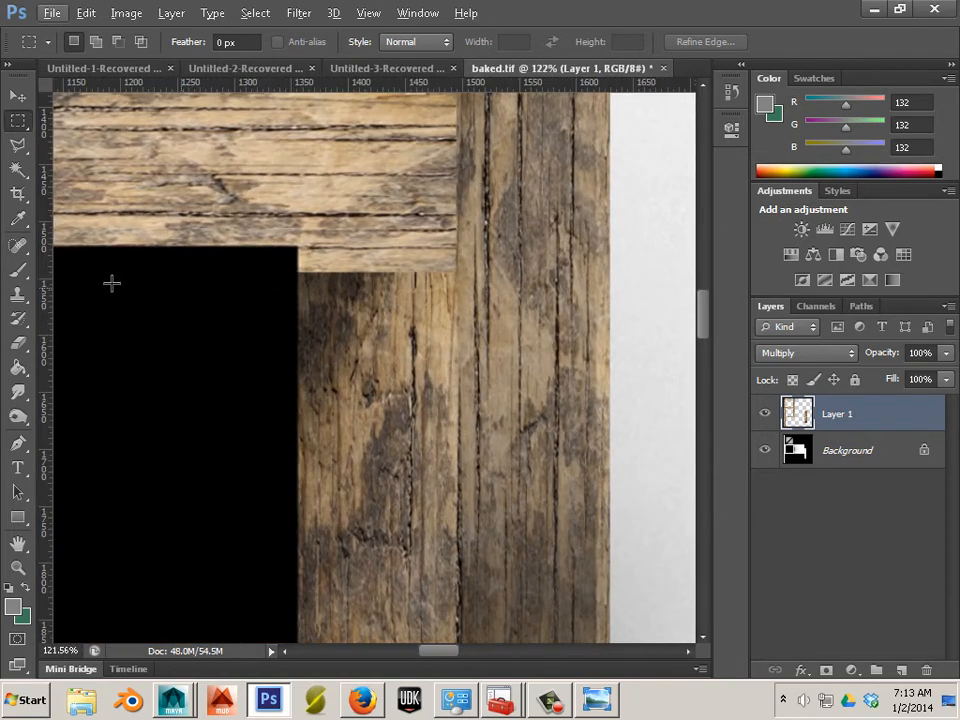
{"action": "left_click", "coordinate": [18, 342]}
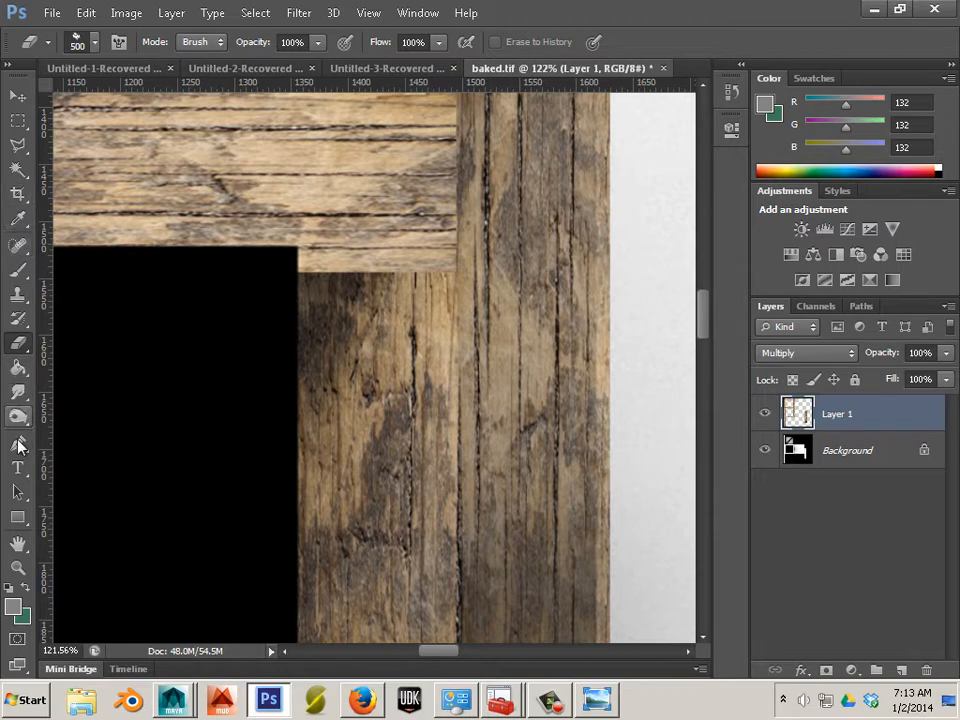
{"action": "left_click", "coordinate": [19, 296]}
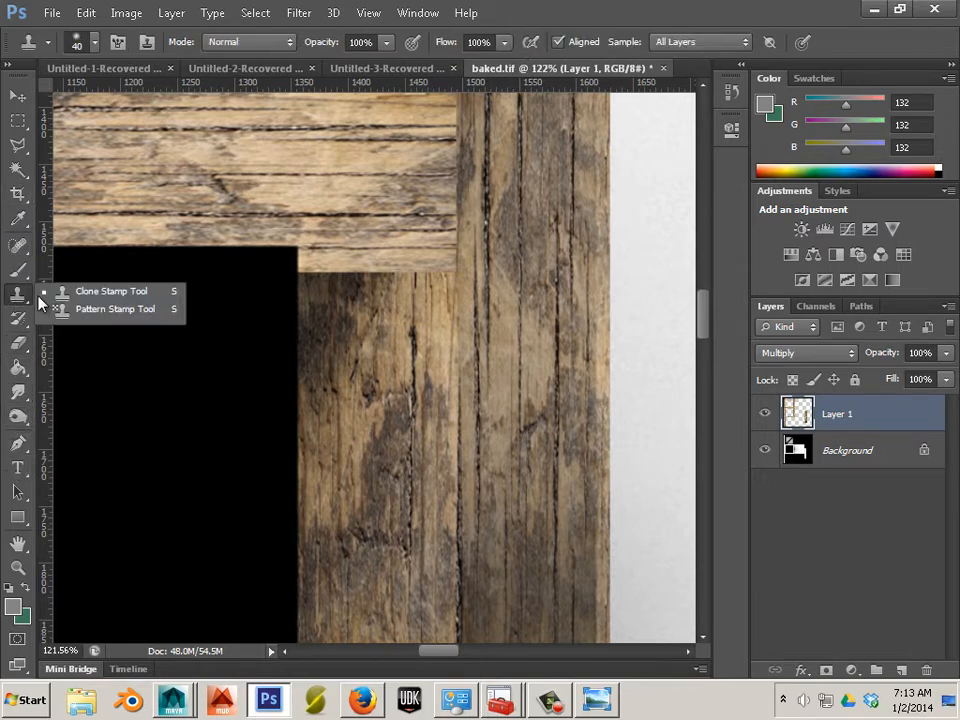
{"action": "left_click", "coordinate": [110, 292]}
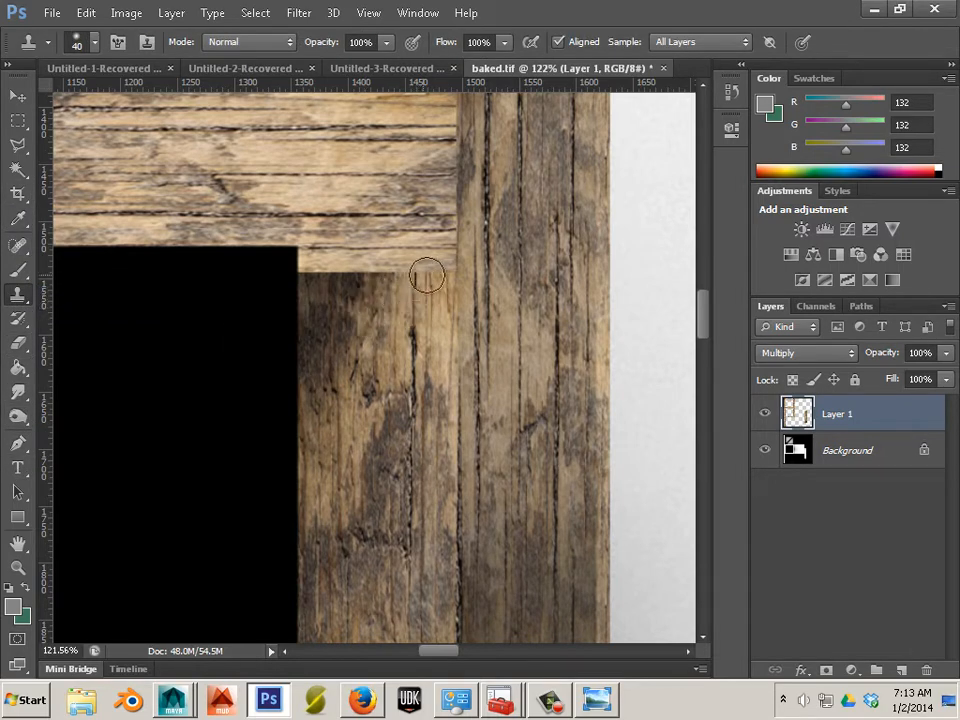
{"action": "mouse_move", "coordinate": [426, 277]}
{"action": "left_mouse_down"}
{"action": "mouse_move", "coordinate": [329, 264]}
{"action": "mouse_move", "coordinate": [363, 280]}
{"action": "mouse_move", "coordinate": [322, 290]}
{"action": "mouse_move", "coordinate": [305, 261]}
{"action": "left_mouse_up"}
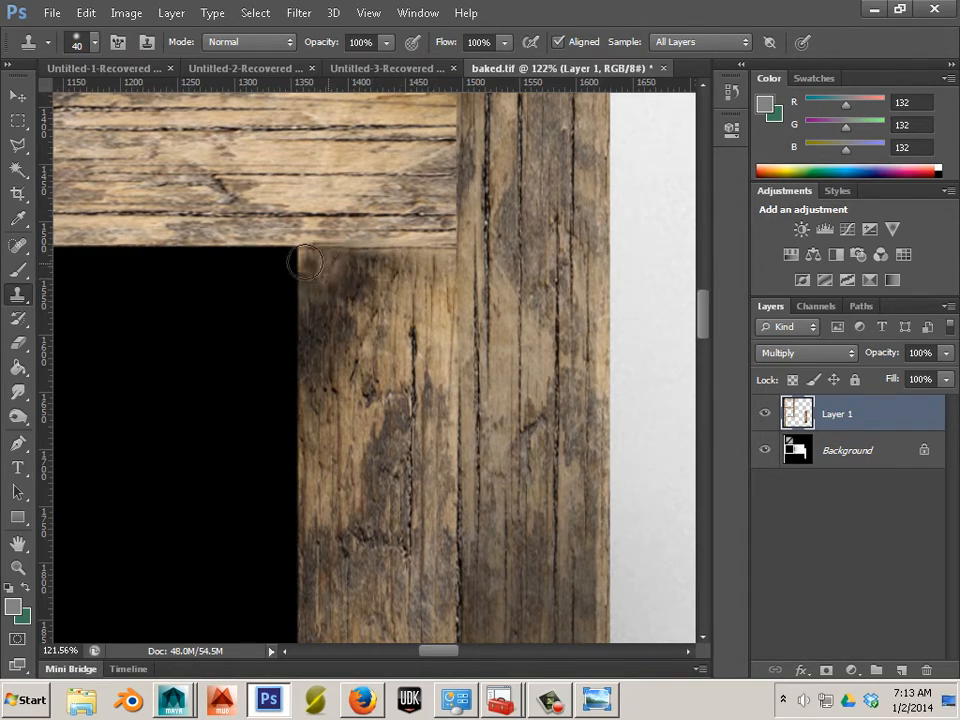
- Clone Stamp wood over the thin white gap along the inner edge of the post left of the black square
{"action": "scroll", "coordinate": [385, 394], "scroll_direction": "down", "scroll_amount": 5}
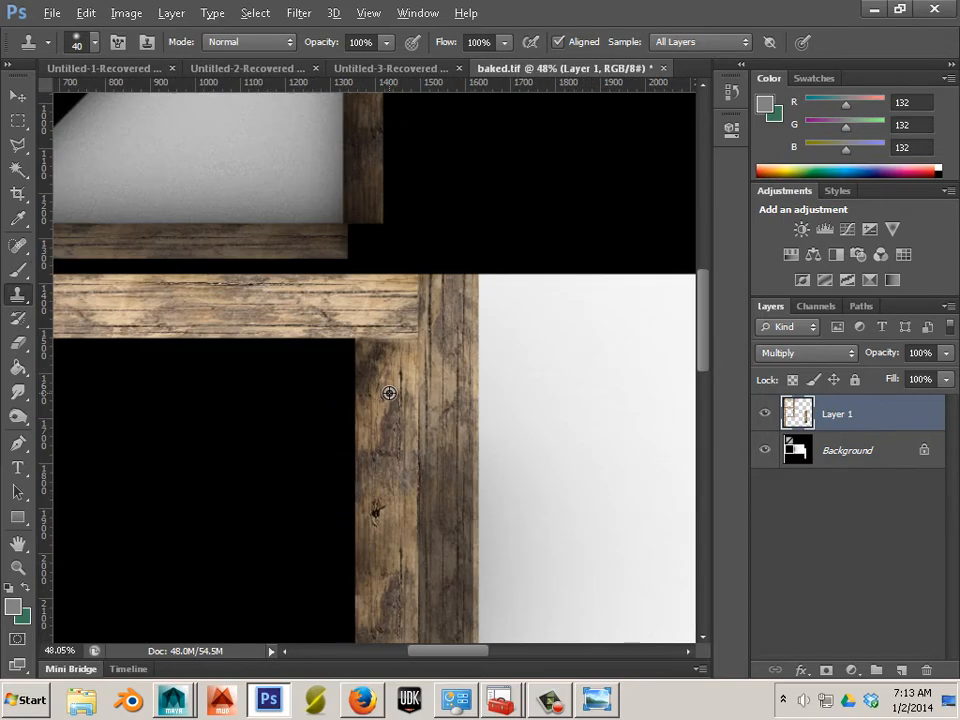
{"action": "scroll", "coordinate": [396, 395], "scroll_direction": "down", "scroll_amount": 1}
{"action": "left_click_drag", "start_coordinate": [422, 503], "coordinate": [450, 184]}
{"action": "left_click_drag", "start_coordinate": [446, 385], "coordinate": [444, 422]}
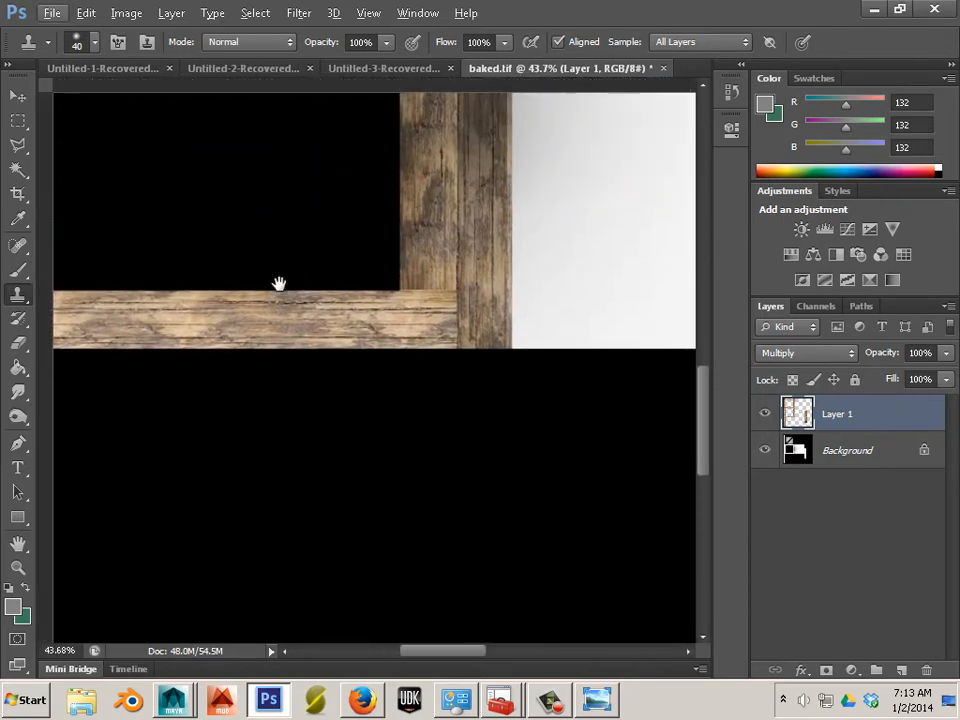
{"action": "left_click_drag", "start_coordinate": [279, 284], "coordinate": [472, 293]}
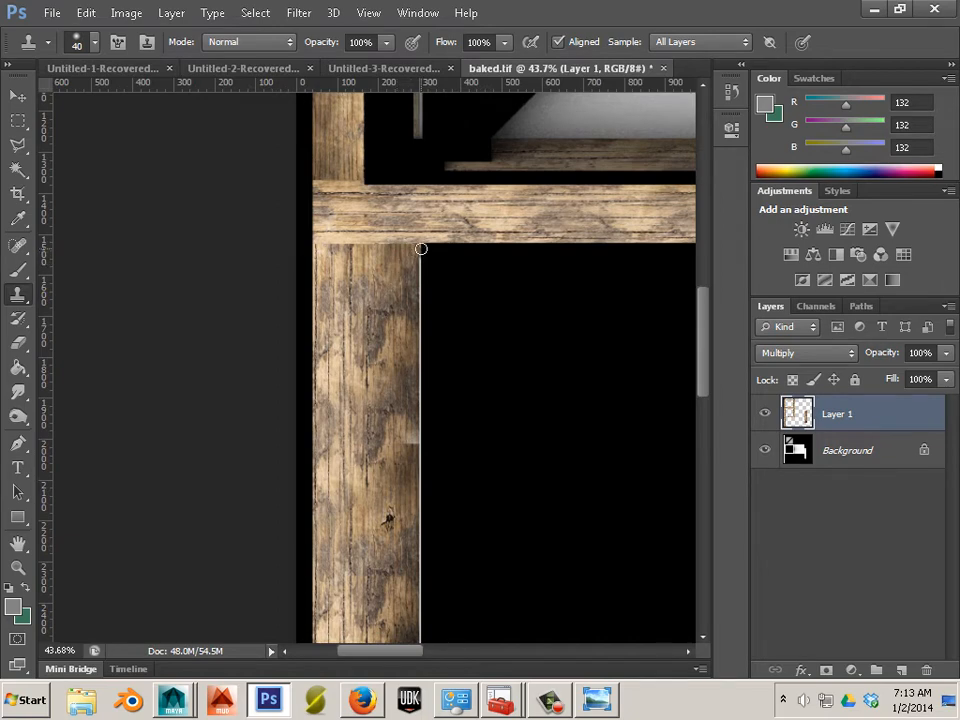
{"action": "left_click_drag", "start_coordinate": [421, 248], "coordinate": [422, 424]}
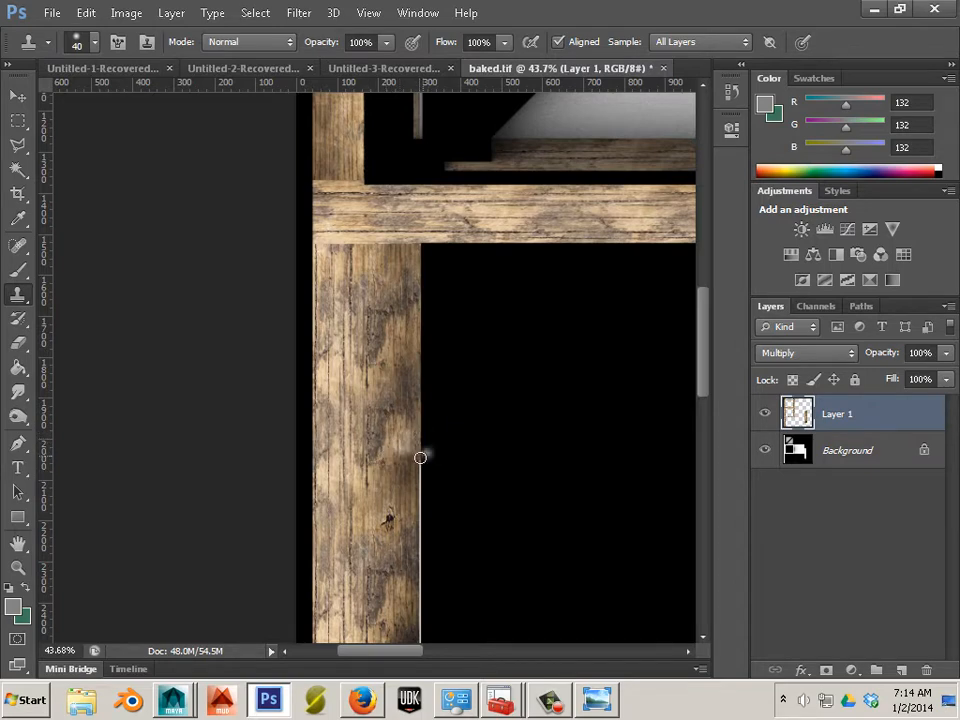
{"action": "left_click_drag", "start_coordinate": [420, 457], "coordinate": [424, 546]}
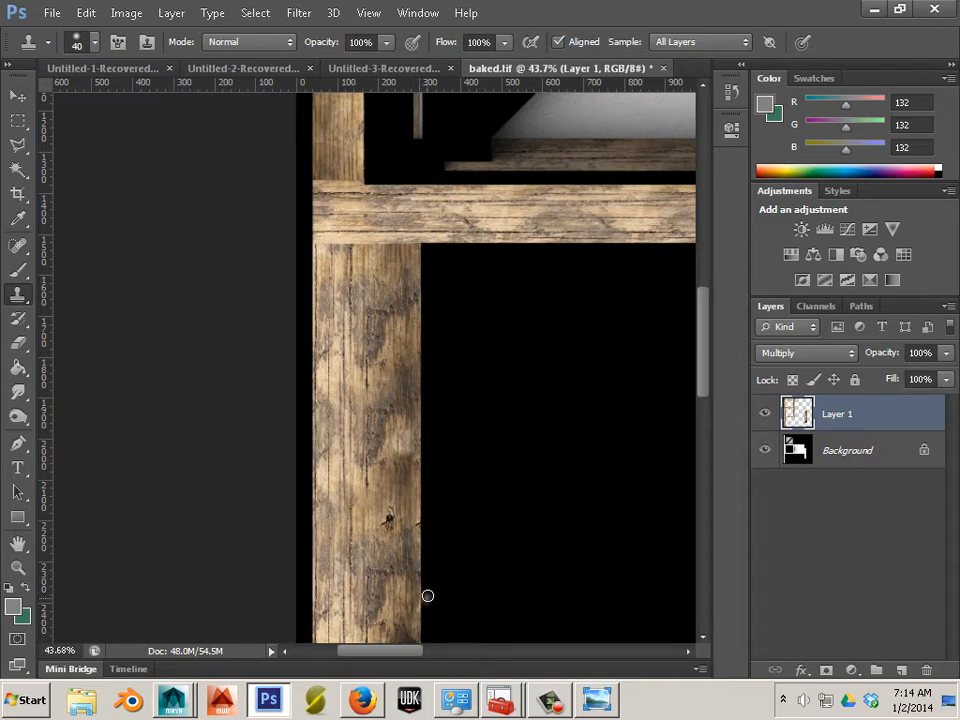
{"action": "scroll", "coordinate": [427, 596], "scroll_direction": "down", "scroll_amount": 3}
{"action": "left_click_drag", "start_coordinate": [409, 569], "coordinate": [420, 586]}
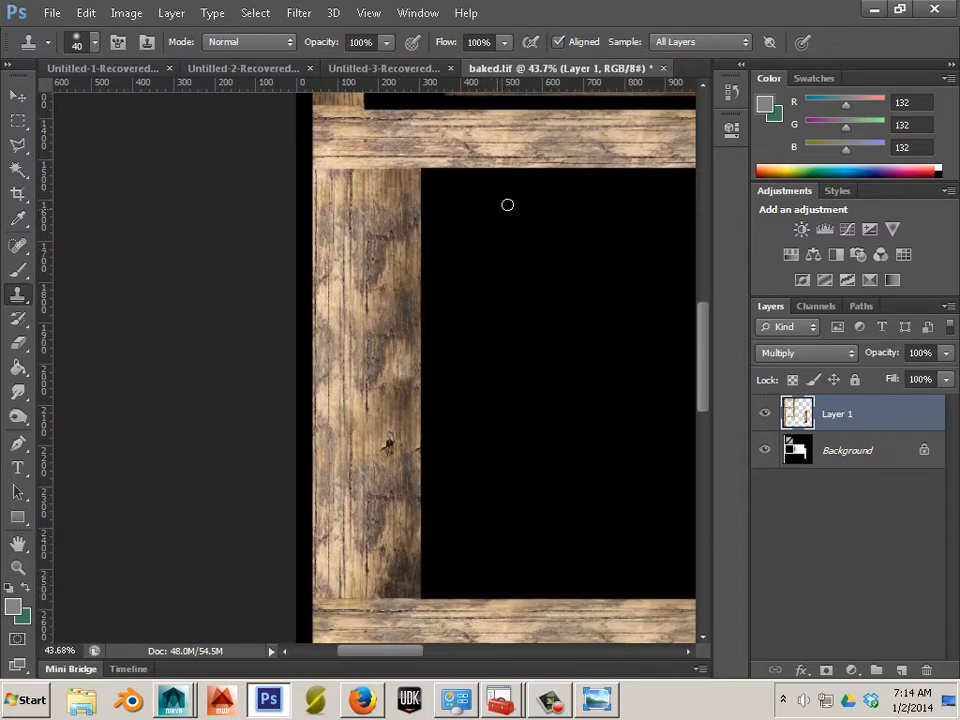
{"action": "scroll", "coordinate": [566, 249], "scroll_direction": "down", "scroll_amount": 1}
{"action": "scroll", "coordinate": [566, 258], "scroll_direction": "up", "scroll_amount": 10}
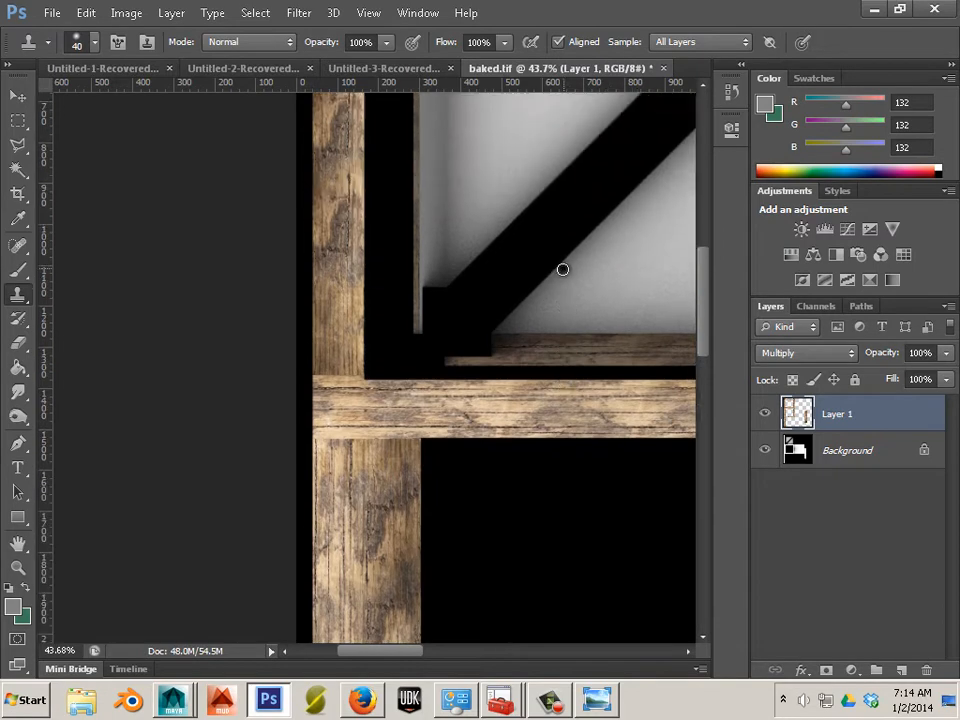
{"action": "scroll", "coordinate": [558, 273], "scroll_direction": "down", "scroll_amount": 1}
{"action": "scroll", "coordinate": [558, 273], "scroll_direction": "up", "scroll_amount": 8}
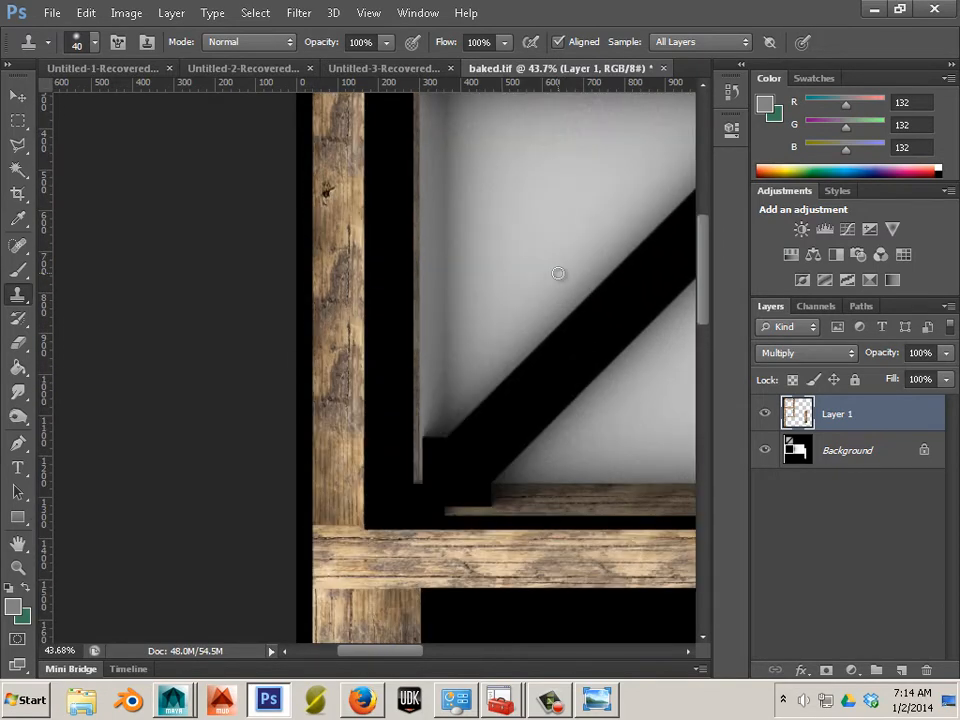
{"action": "scroll", "coordinate": [558, 273], "scroll_direction": "up", "scroll_amount": 9}
{"action": "scroll", "coordinate": [552, 272], "scroll_direction": "down", "scroll_amount": 8}
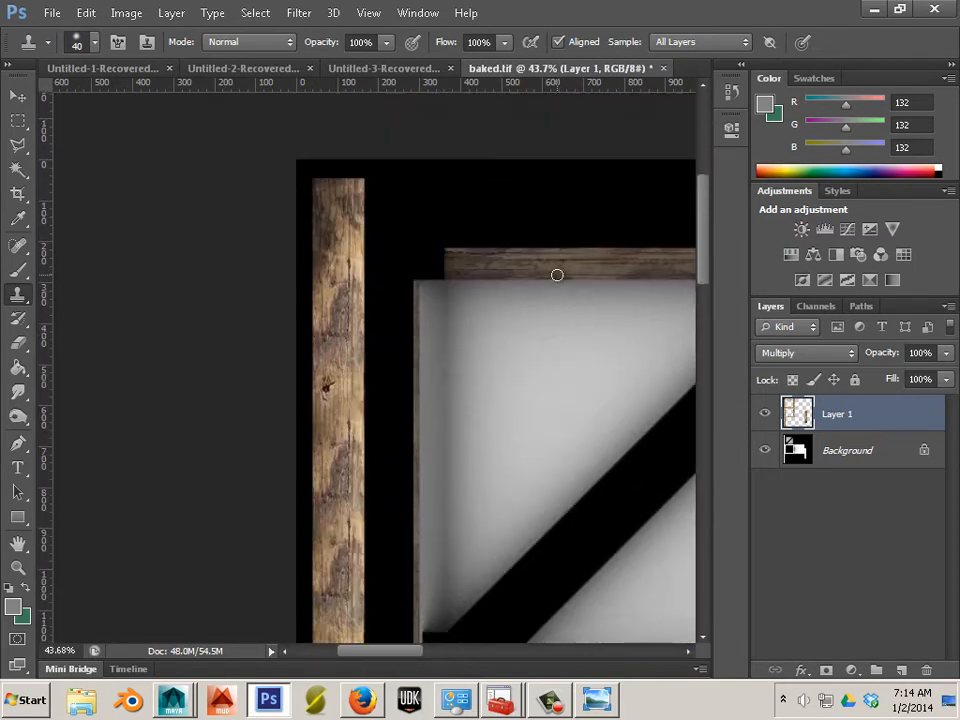
- Copy a rectangular section of the long vertical wood post beside the crate panel and paste it as a new layer
{"action": "left_click", "coordinate": [18, 120]}
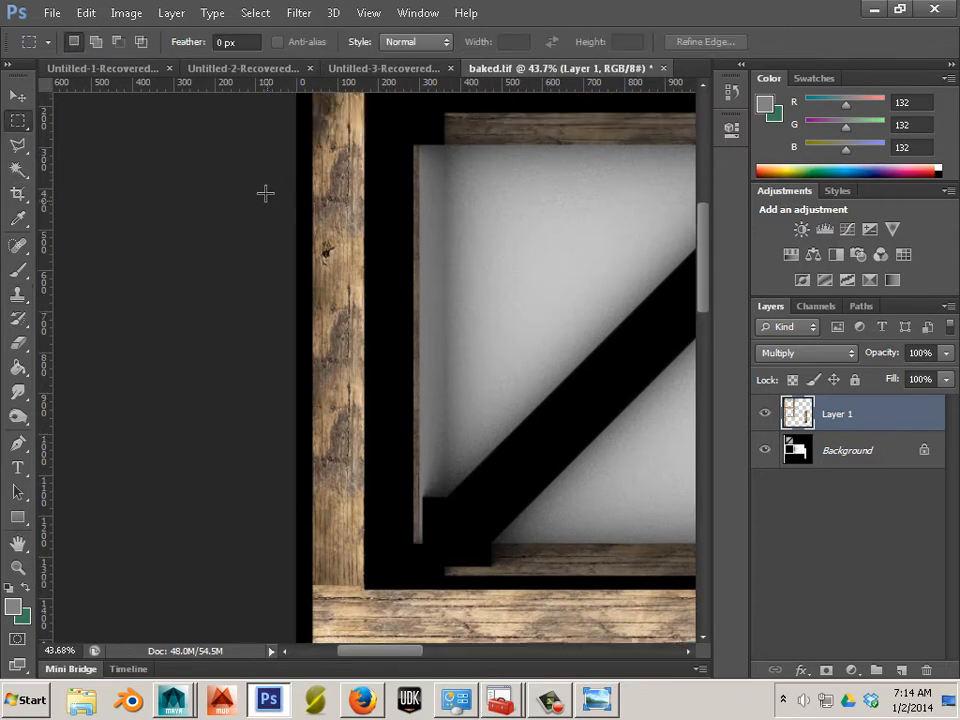
{"action": "left_click_drag", "start_coordinate": [316, 180], "coordinate": [379, 563]}
{"action": "left_click", "coordinate": [86, 13]}
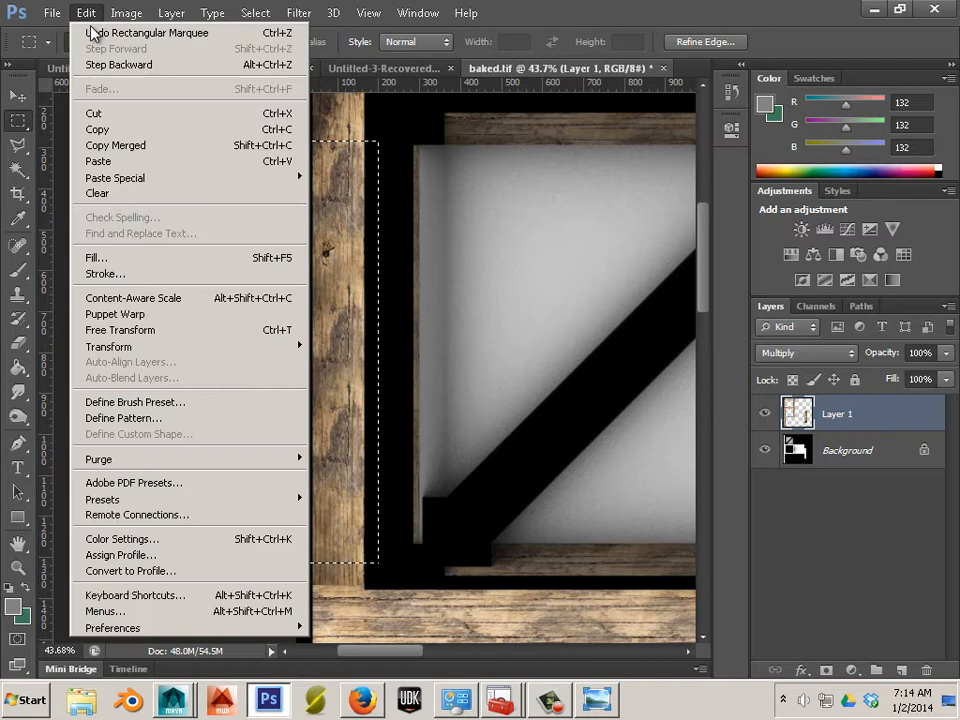
{"action": "left_click", "coordinate": [96, 111]}
{"action": "left_click", "coordinate": [86, 13]}
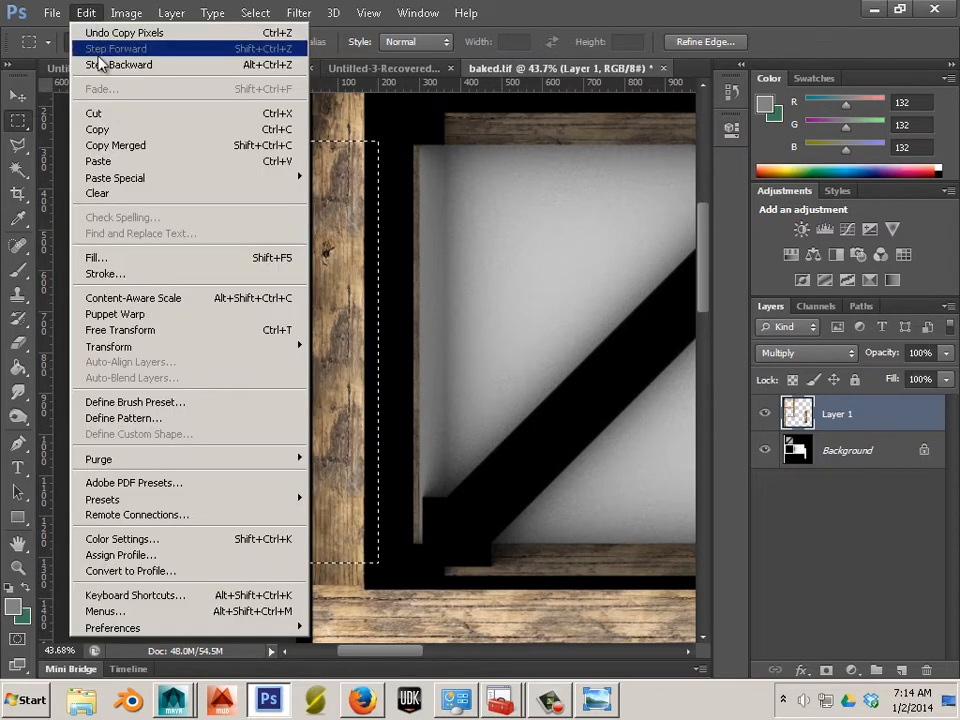
{"action": "left_click", "coordinate": [96, 161]}
- Position the pasted wood over the vertical frame strip on the near side of the grey panel and merge it down into Layer 1
{"action": "left_click", "coordinate": [18, 96]}
{"action": "left_click_drag", "start_coordinate": [360, 275], "coordinate": [423, 270]}
{"action": "key", "text": "ctrl+t"}
{"action": "mouse_move", "coordinate": [447, 352]}
{"action": "left_mouse_down"}
{"action": "mouse_move", "coordinate": [439, 349]}
{"action": "mouse_move", "coordinate": [451, 352]}
{"action": "left_mouse_up"}
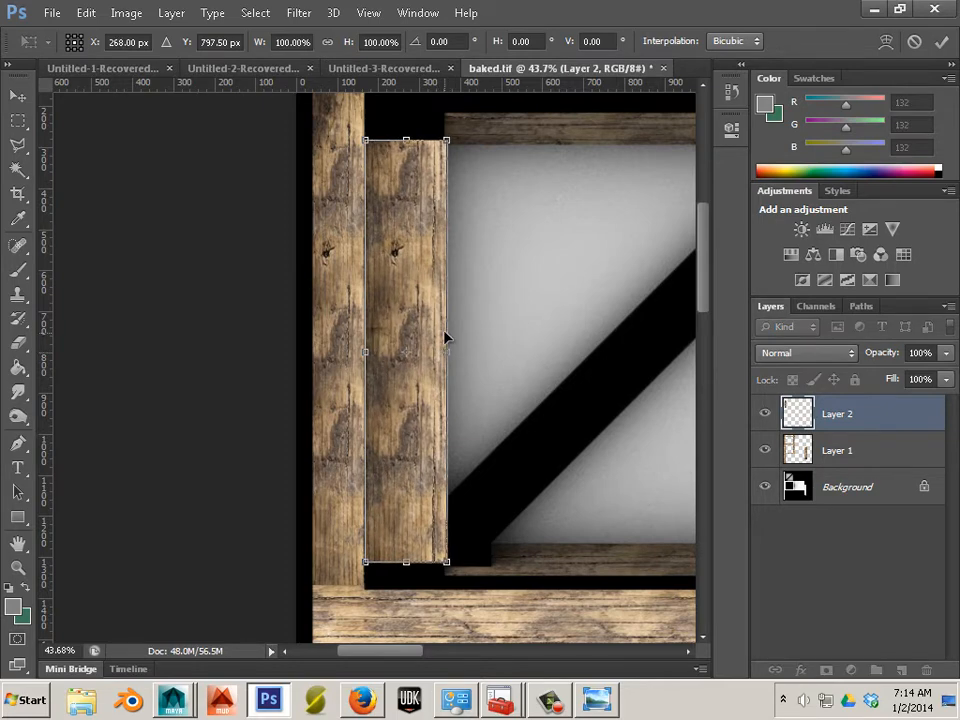
{"action": "scroll", "coordinate": [446, 393], "scroll_direction": "down", "scroll_amount": 5}
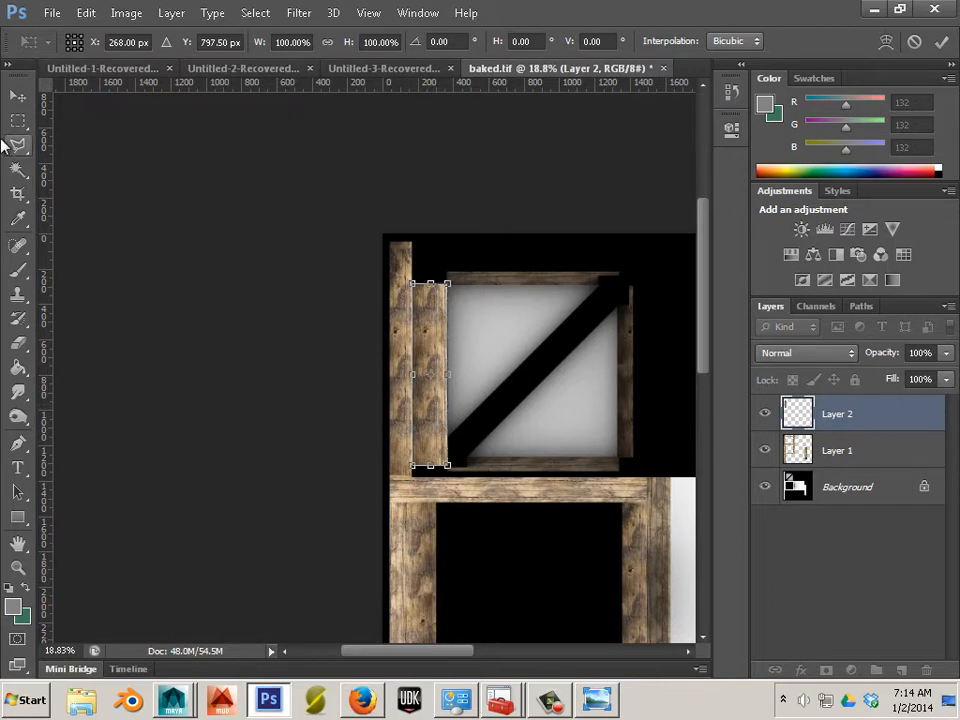
{"action": "left_click", "coordinate": [19, 97]}
{"action": "left_click", "coordinate": [380, 273]}
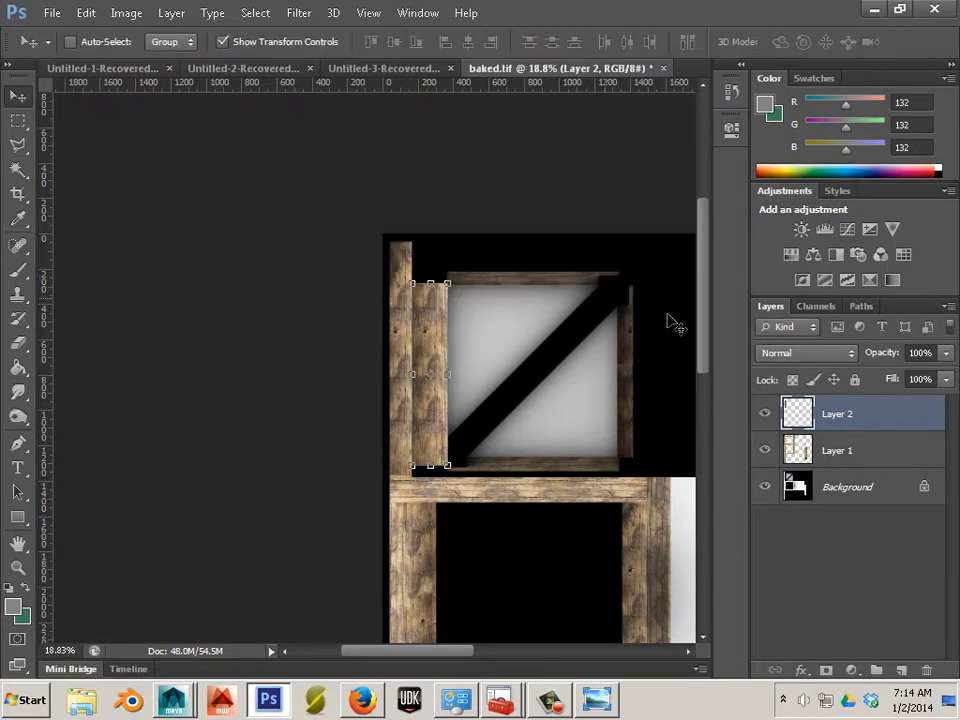
{"action": "key", "text": "ctrl+e"}
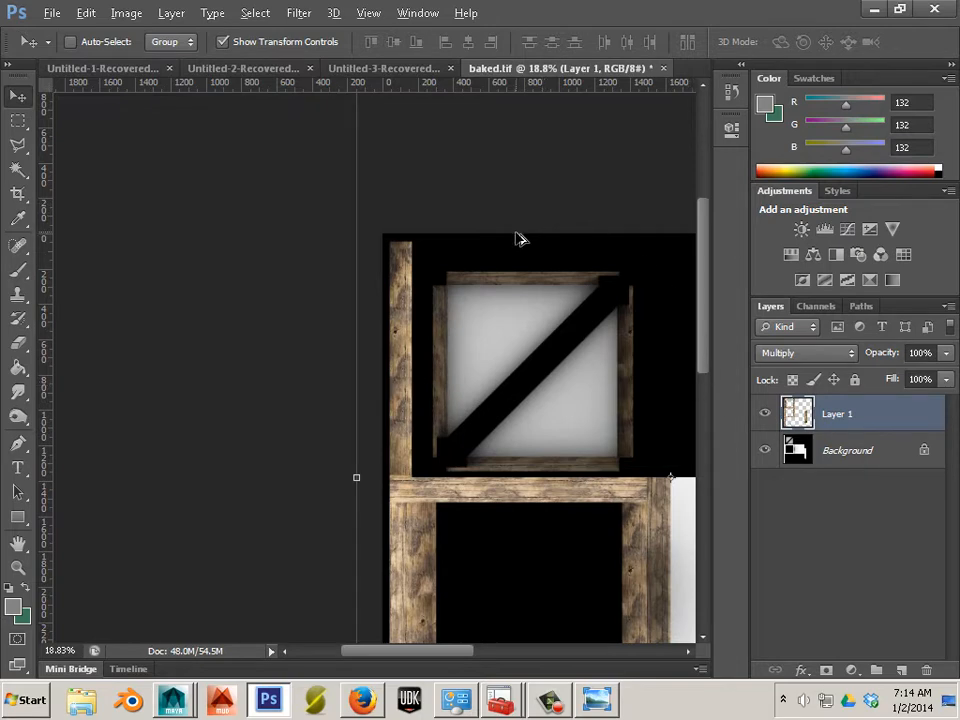
- Save the image with layers as baked.tif in the Unit2 project's renderData/mentalray/lightMap folder, using LZW image compression and RLE layer compression
{"action": "scroll", "coordinate": [519, 239], "scroll_direction": "down", "scroll_amount": 3}
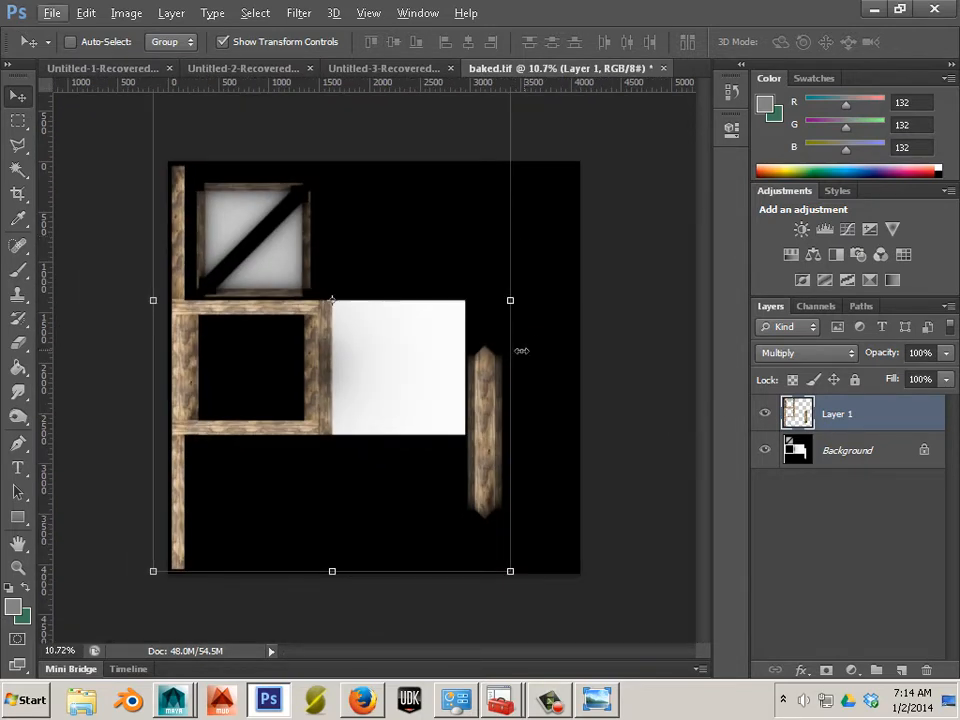
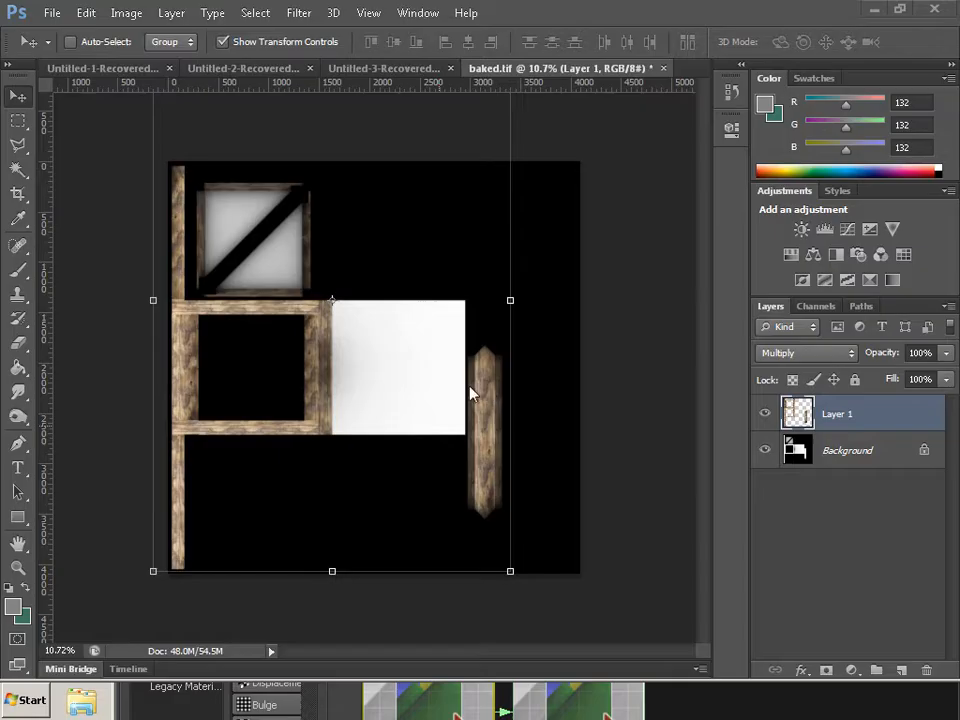
{"action": "left_click", "coordinate": [50, 13]}
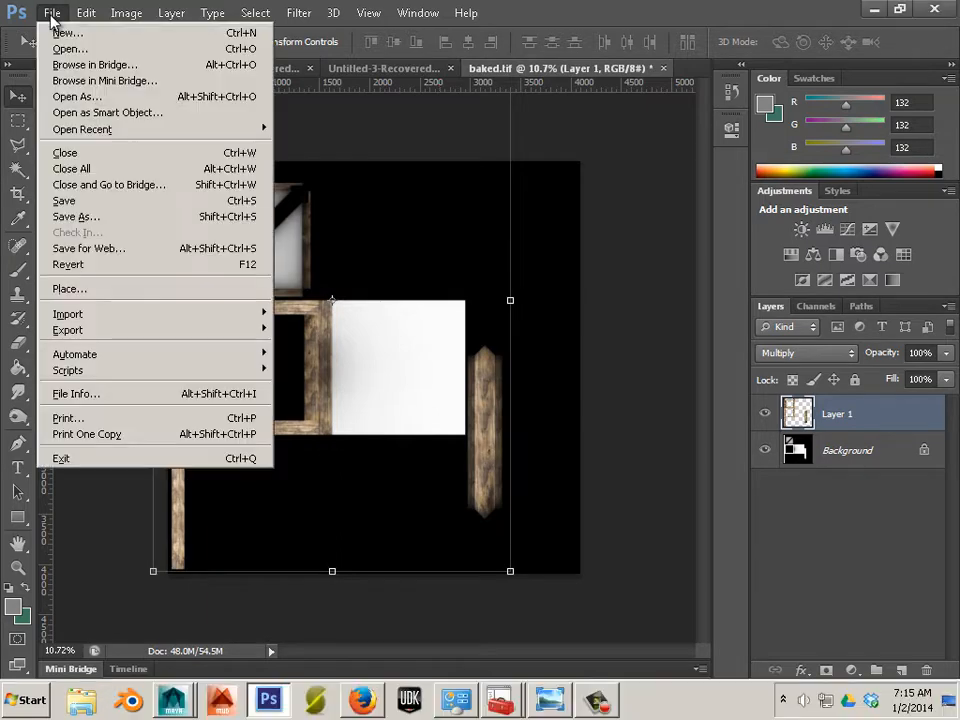
{"action": "left_click", "coordinate": [110, 214]}
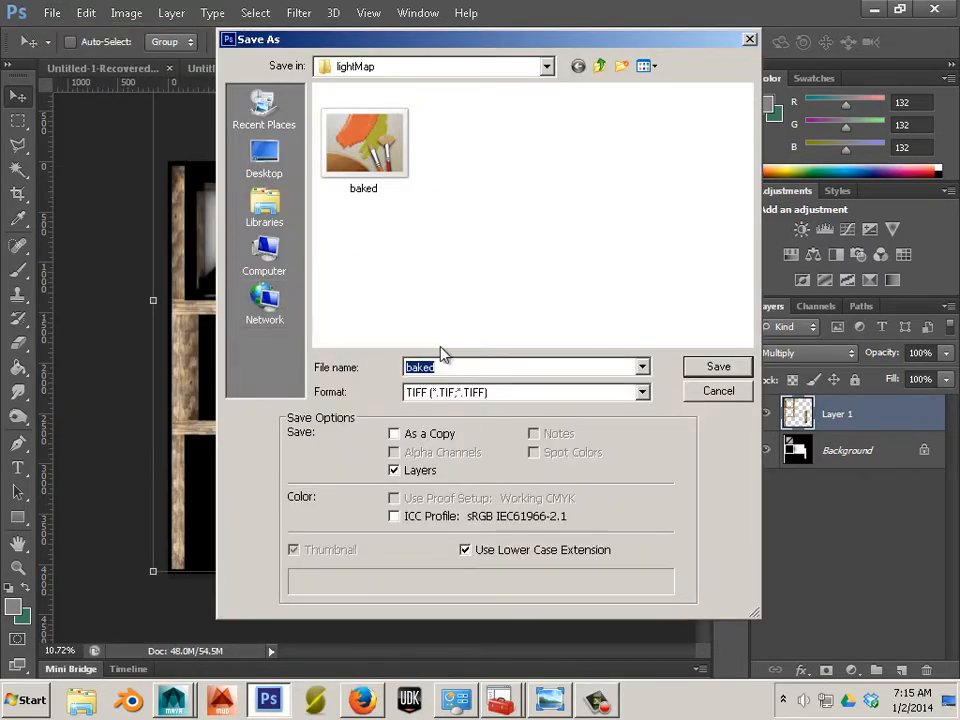
{"action": "left_click", "coordinate": [437, 67]}
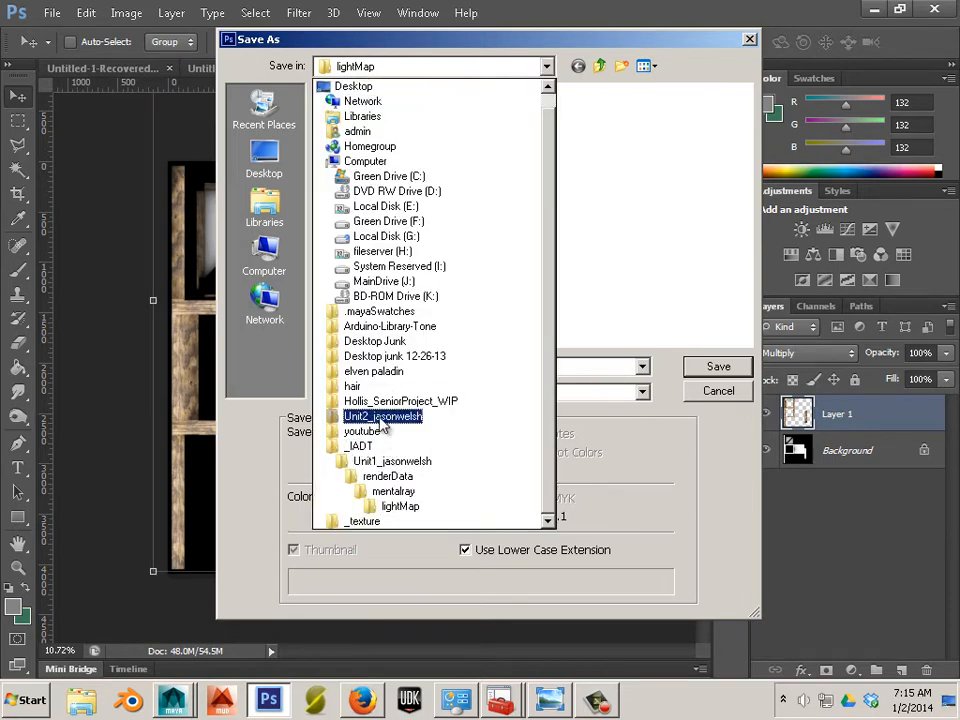
{"action": "left_click", "coordinate": [380, 416]}
{"action": "double_click", "coordinate": [362, 123]}
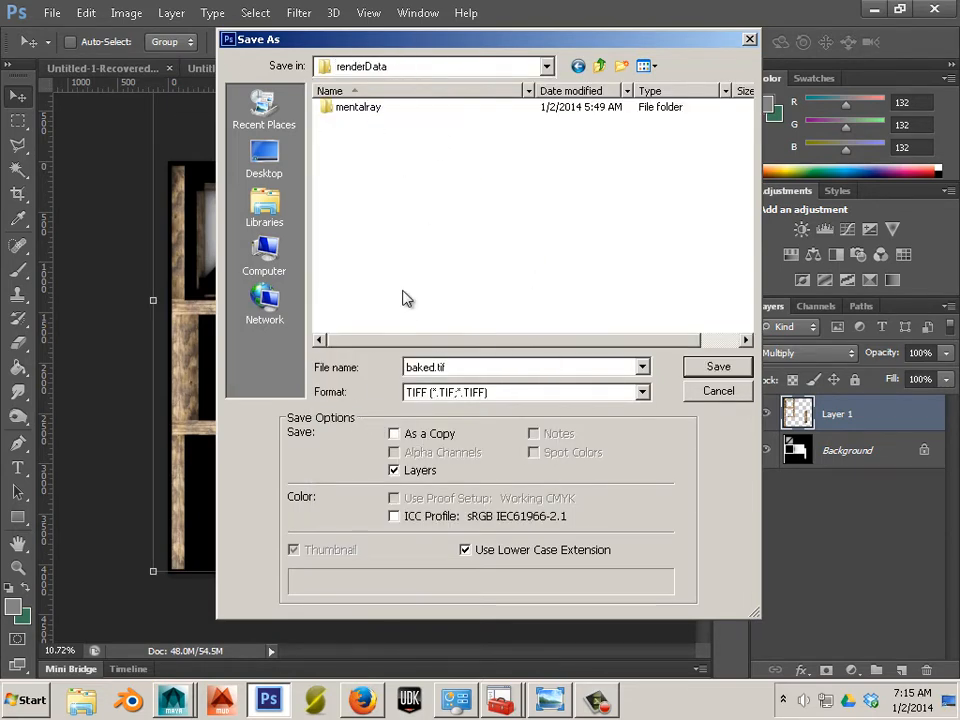
{"action": "double_click", "coordinate": [369, 112]}
{"action": "double_click", "coordinate": [367, 124]}
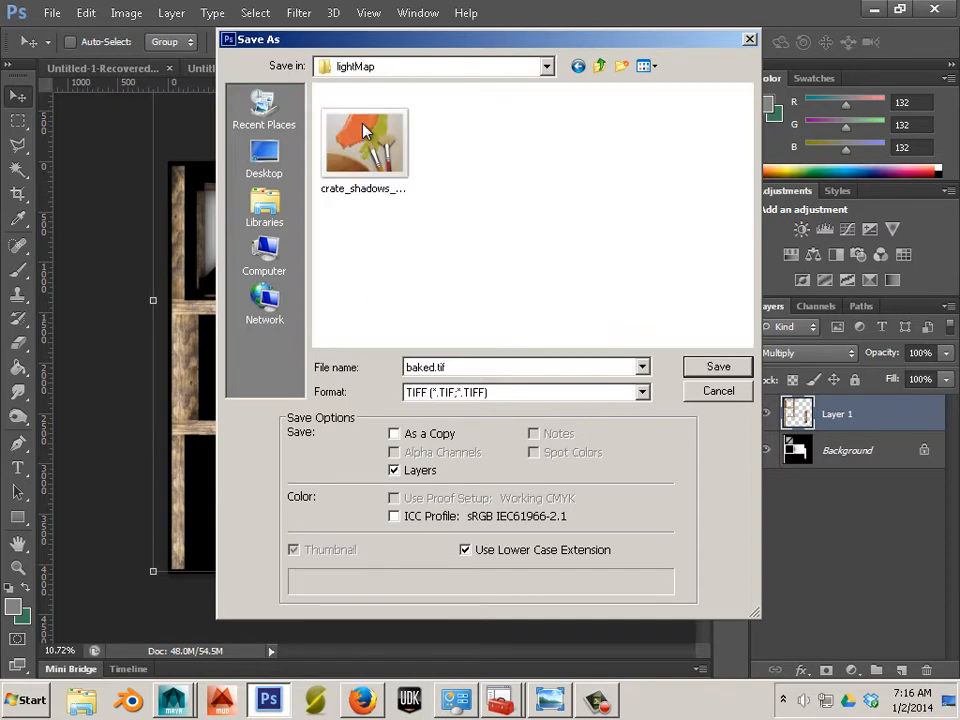
{"action": "left_click", "coordinate": [722, 367]}
{"action": "left_click", "coordinate": [605, 118]}
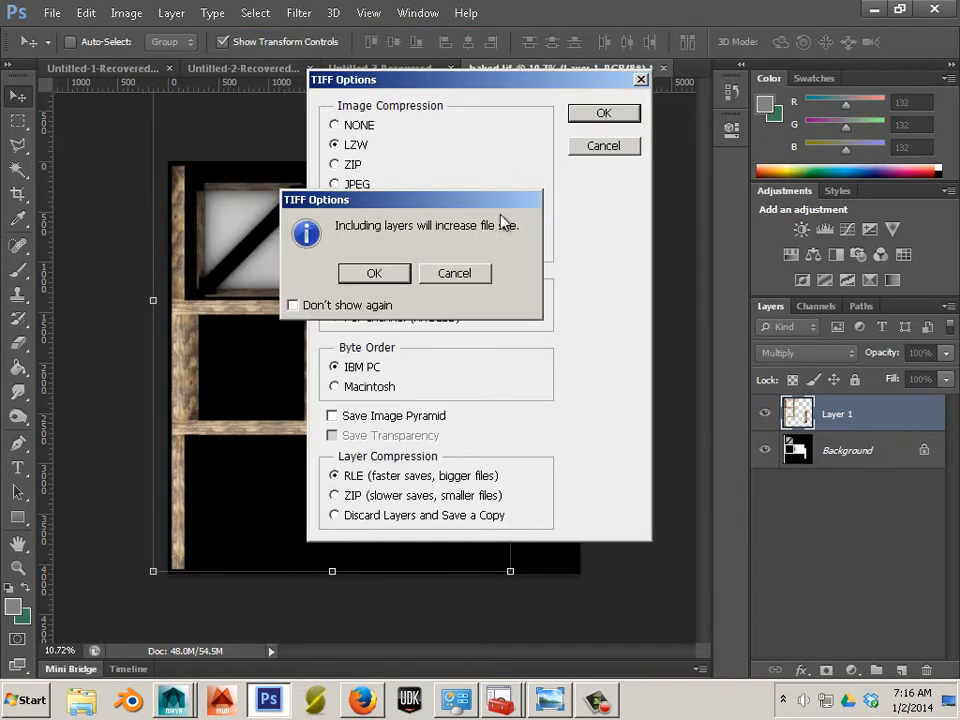
{"action": "left_click", "coordinate": [373, 272]}
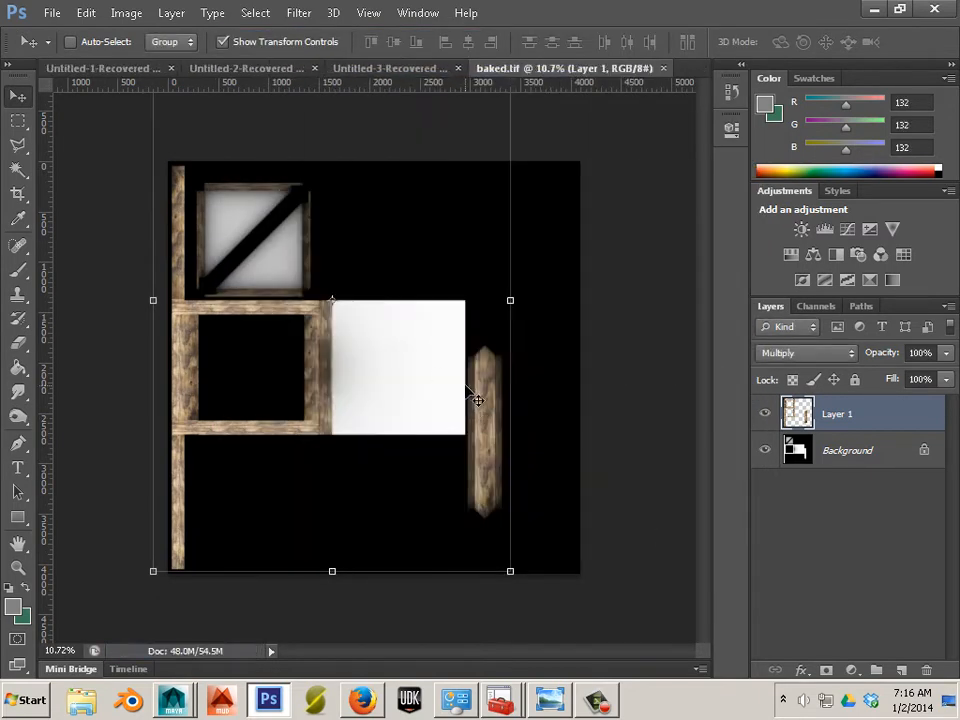
- Switch to Firefox and go back from the dark wood image to the wood texture image results
{"action": "key", "text": "alt+Tab"}
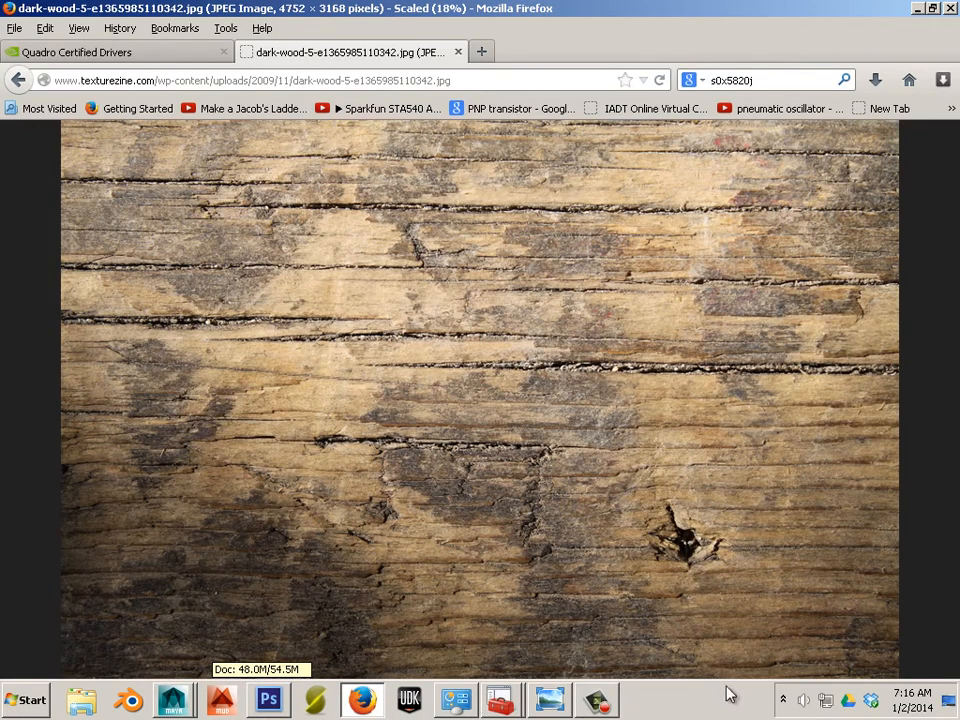
{"action": "key", "text": "alt+Tab"}
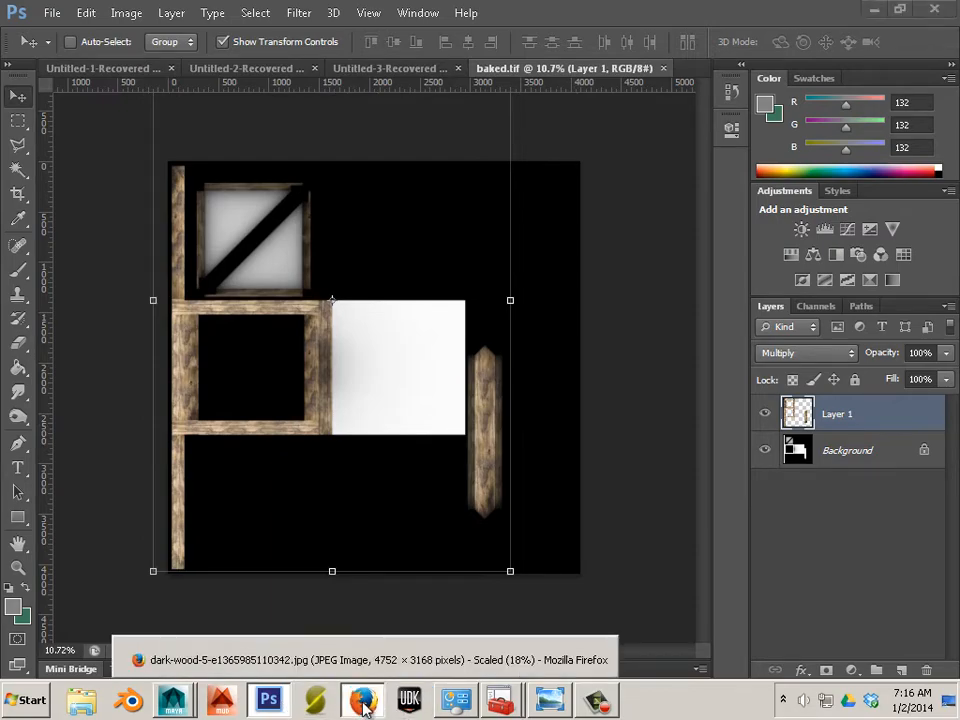
{"action": "left_click", "coordinate": [362, 700]}
{"action": "left_click", "coordinate": [18, 80]}
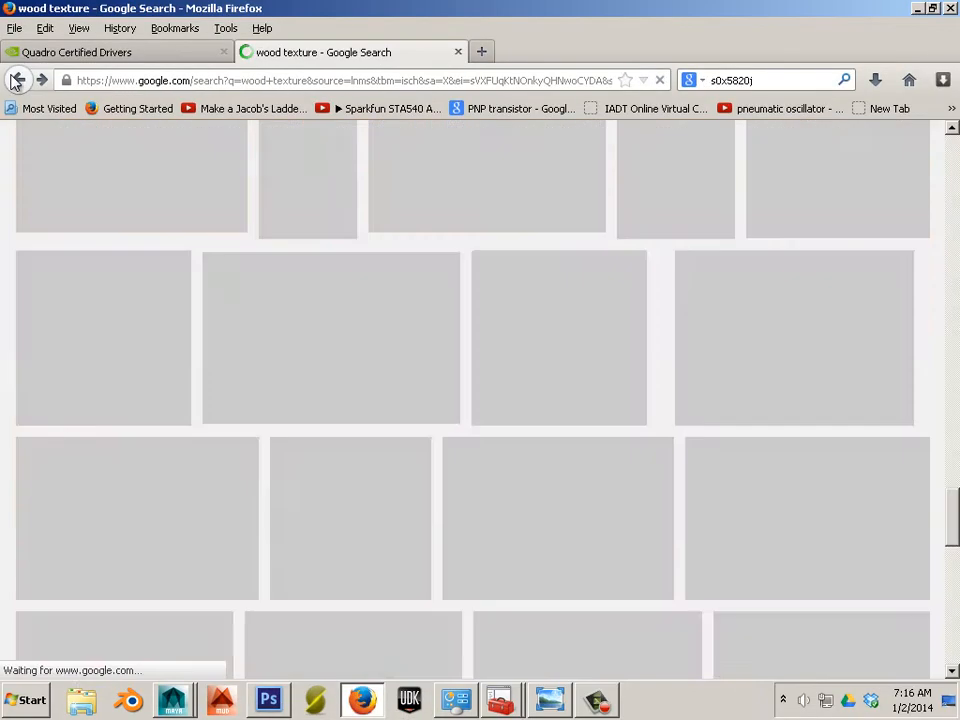
- Look through the wood texture image results for a weathered plank texture suited to the crate panel
{"action": "scroll", "coordinate": [370, 423], "scroll_direction": "down", "scroll_amount": 10}
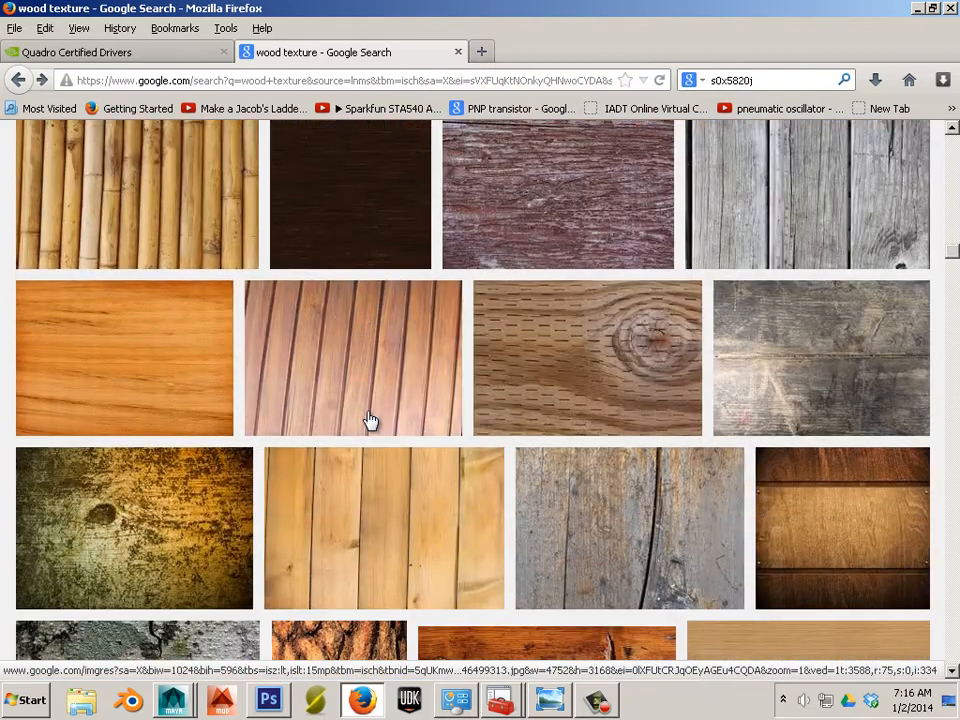
{"action": "scroll", "coordinate": [370, 423], "scroll_direction": "up", "scroll_amount": 10}
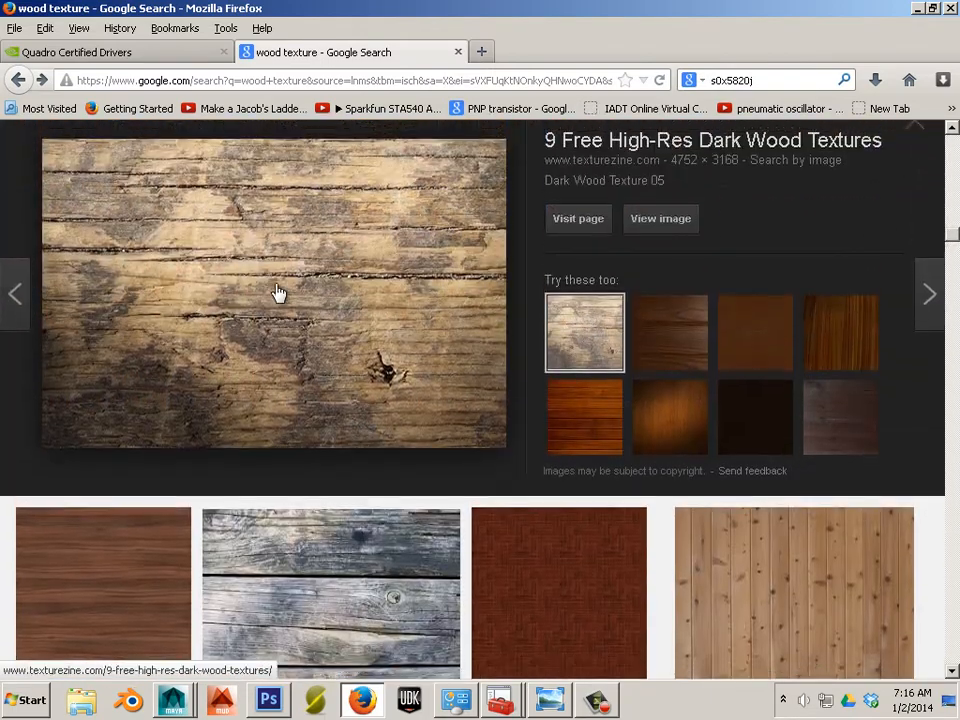
{"action": "scroll", "coordinate": [260, 280], "scroll_direction": "down", "scroll_amount": 10}
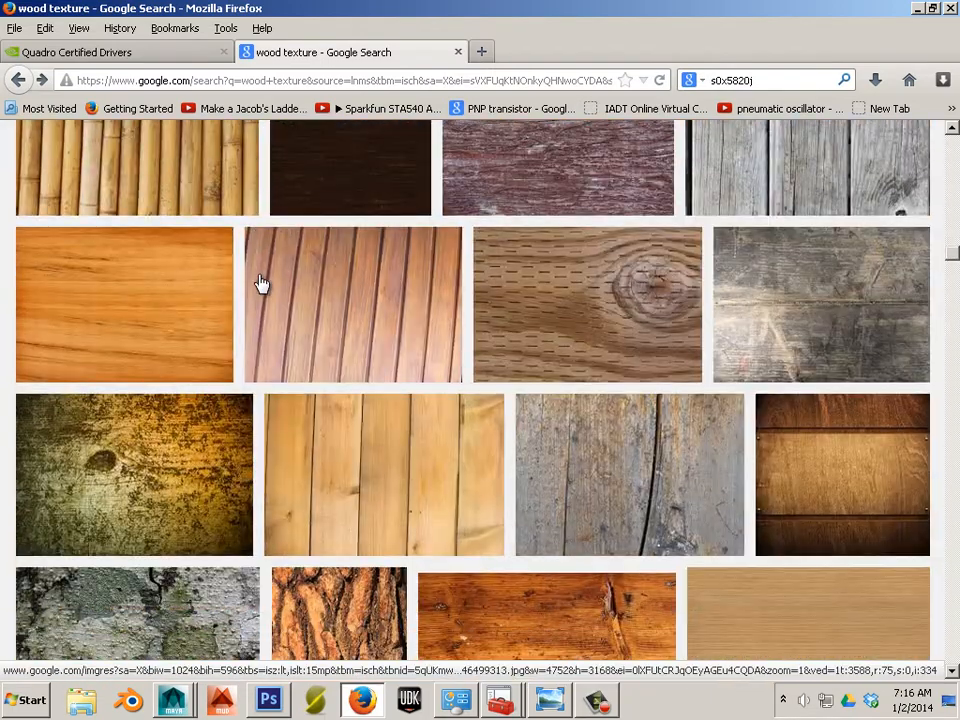
{"action": "scroll", "coordinate": [383, 328], "scroll_direction": "down", "scroll_amount": 10}
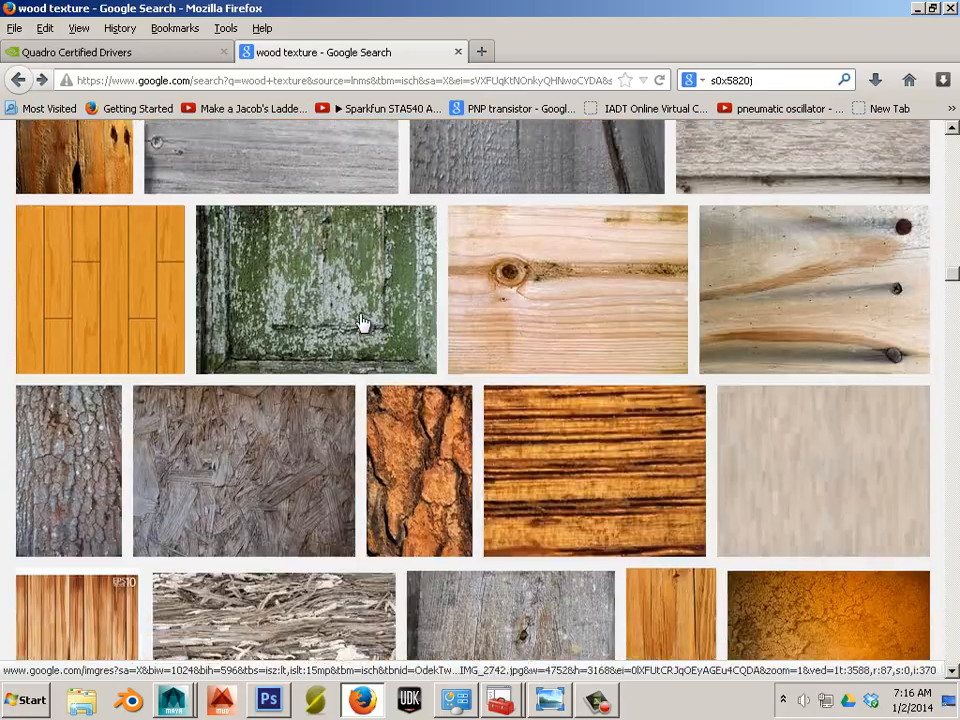
{"action": "scroll", "coordinate": [362, 322], "scroll_direction": "down", "scroll_amount": 10}
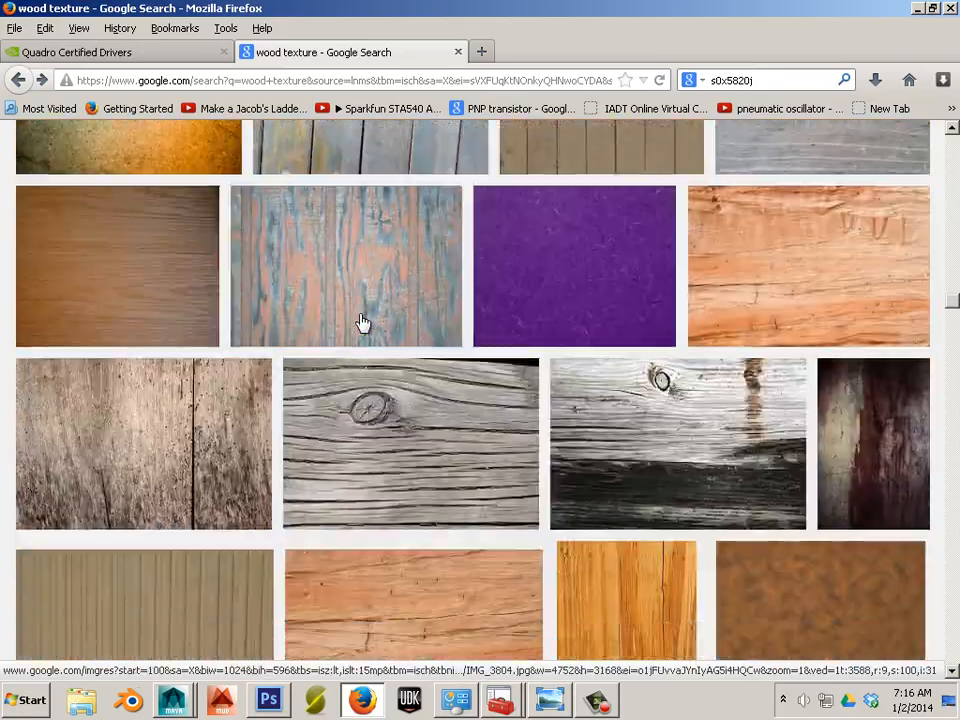
{"action": "scroll", "coordinate": [362, 322], "scroll_direction": "down", "scroll_amount": 10}
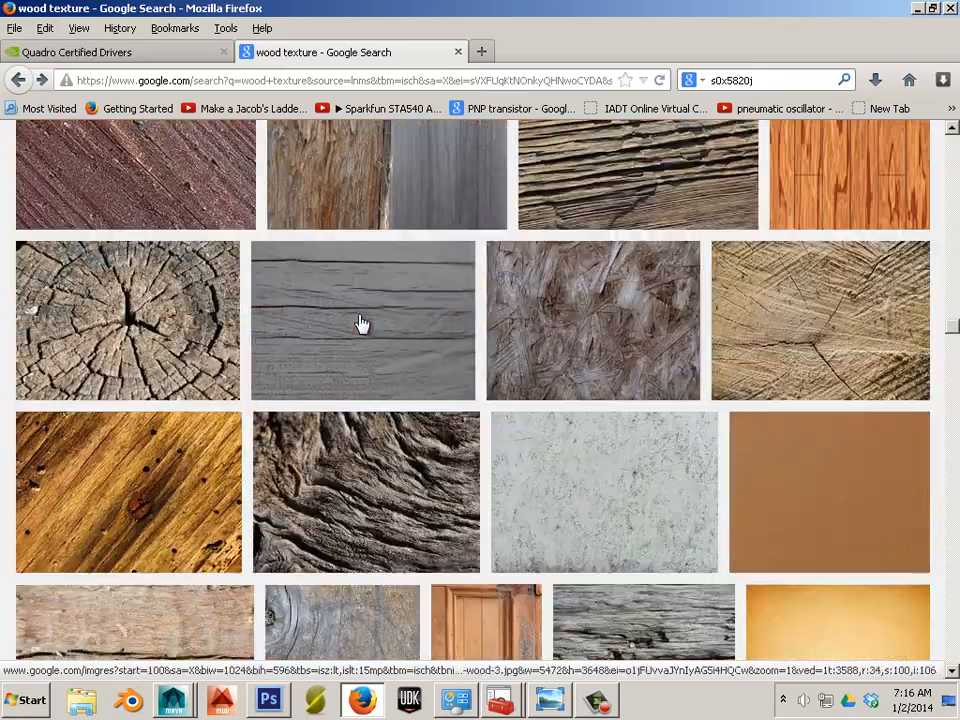
{"action": "scroll", "coordinate": [362, 322], "scroll_direction": "down", "scroll_amount": 3}
{"action": "scroll", "coordinate": [362, 322], "scroll_direction": "down", "scroll_amount": 7}
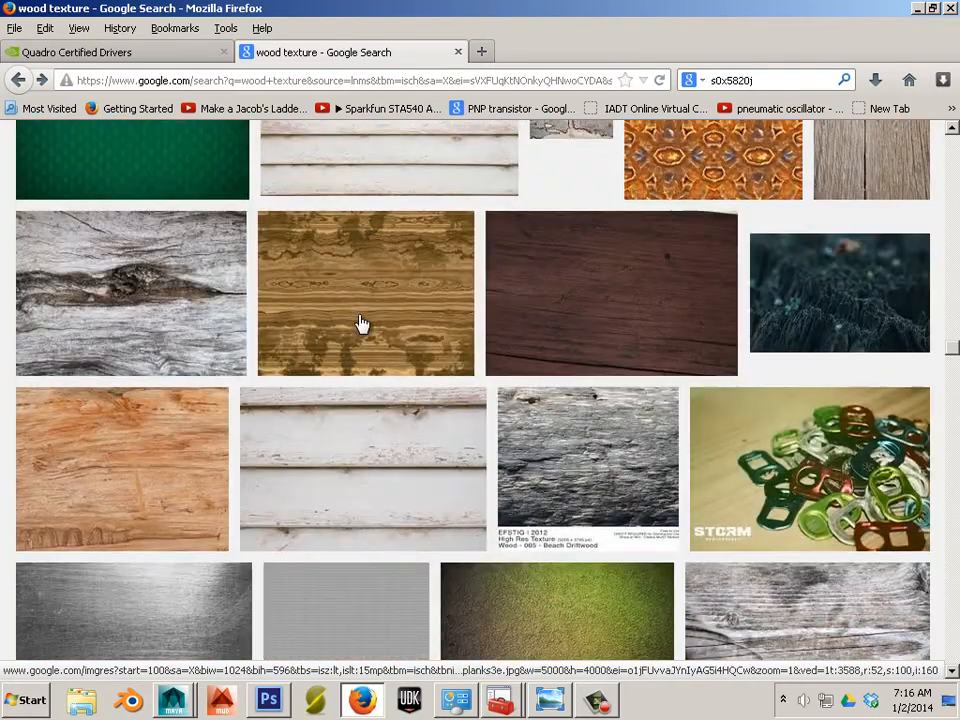
{"action": "scroll", "coordinate": [362, 322], "scroll_direction": "down", "scroll_amount": 3}
{"action": "scroll", "coordinate": [362, 322], "scroll_direction": "down", "scroll_amount": 5}
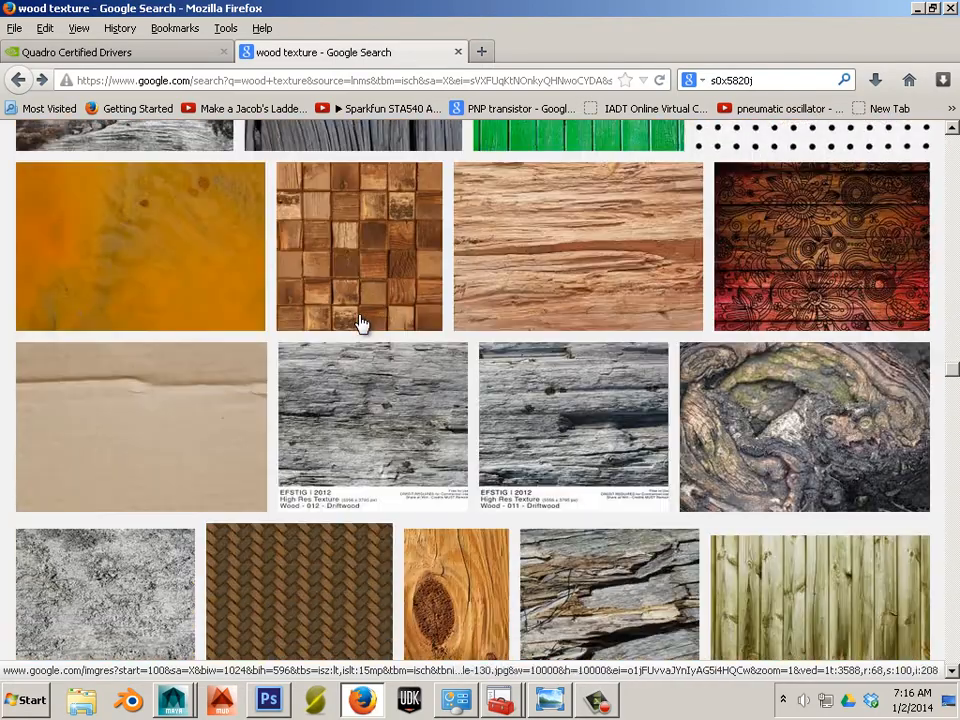
{"action": "scroll", "coordinate": [362, 322], "scroll_direction": "down", "scroll_amount": 3}
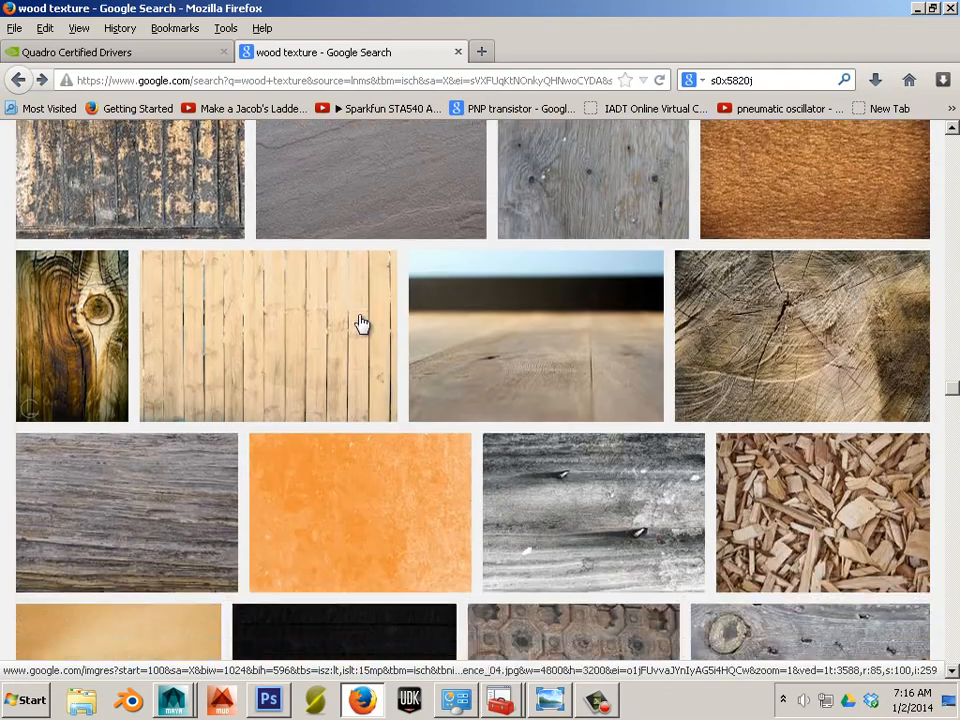
{"action": "scroll", "coordinate": [362, 322], "scroll_direction": "down", "scroll_amount": 1}
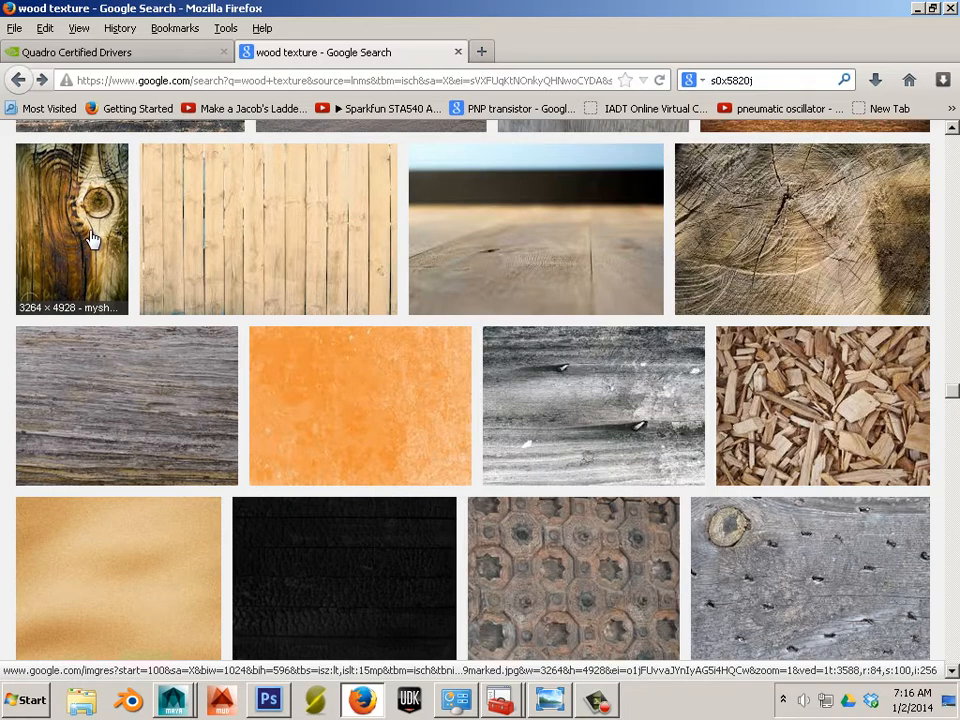
{"action": "scroll", "coordinate": [47, 305], "scroll_direction": "down", "scroll_amount": 5}
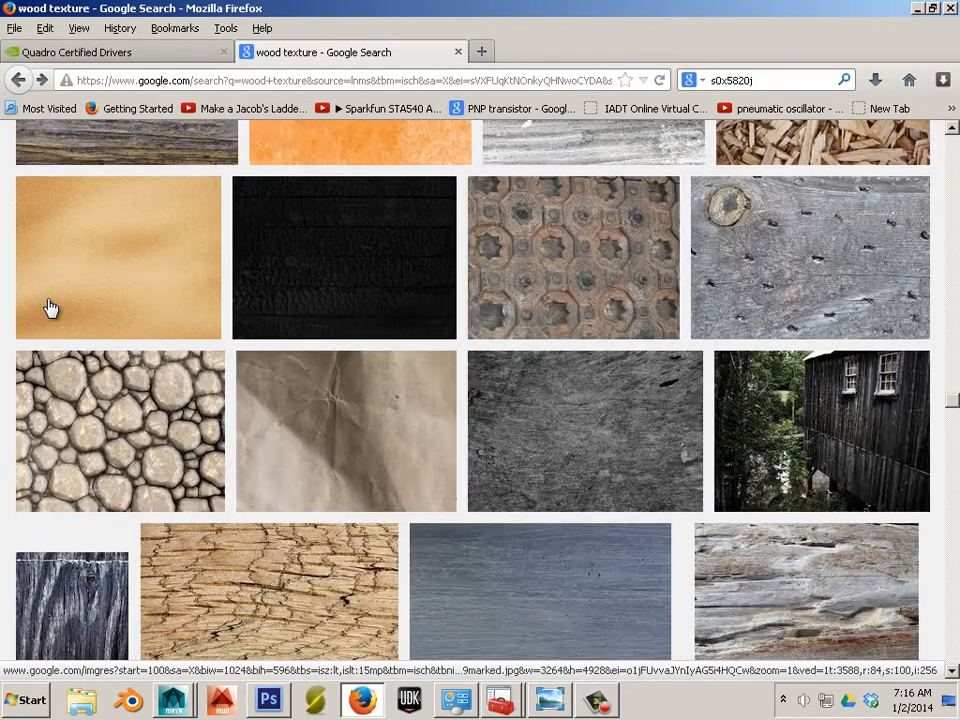
{"action": "scroll", "coordinate": [48, 306], "scroll_direction": "up", "scroll_amount": 3}
{"action": "scroll", "coordinate": [48, 306], "scroll_direction": "up", "scroll_amount": 1}
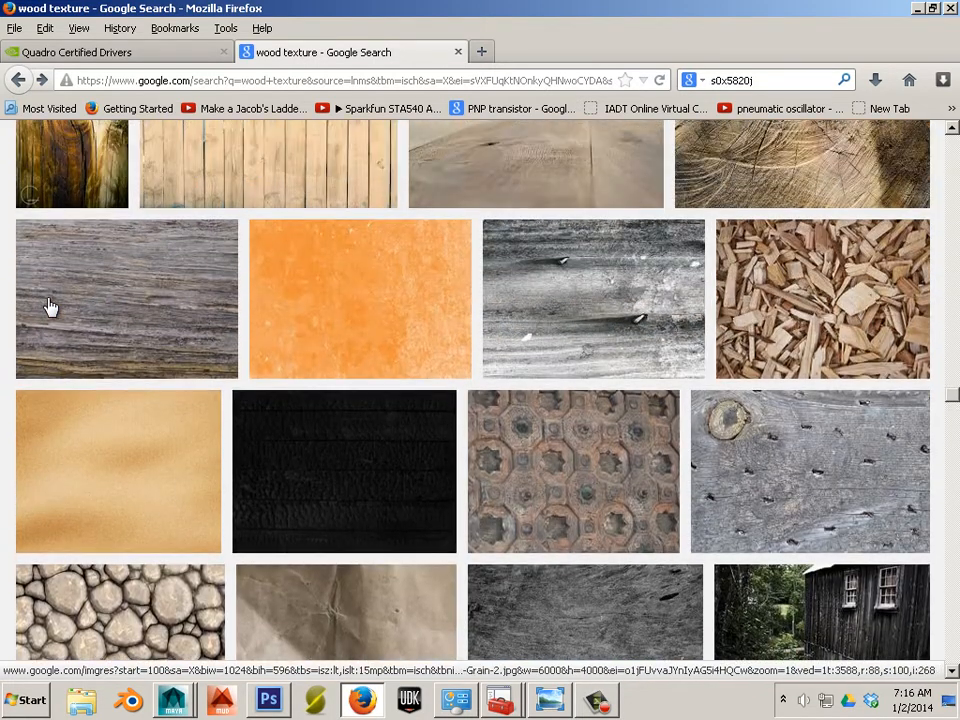
{"action": "scroll", "coordinate": [48, 306], "scroll_direction": "down", "scroll_amount": 6}
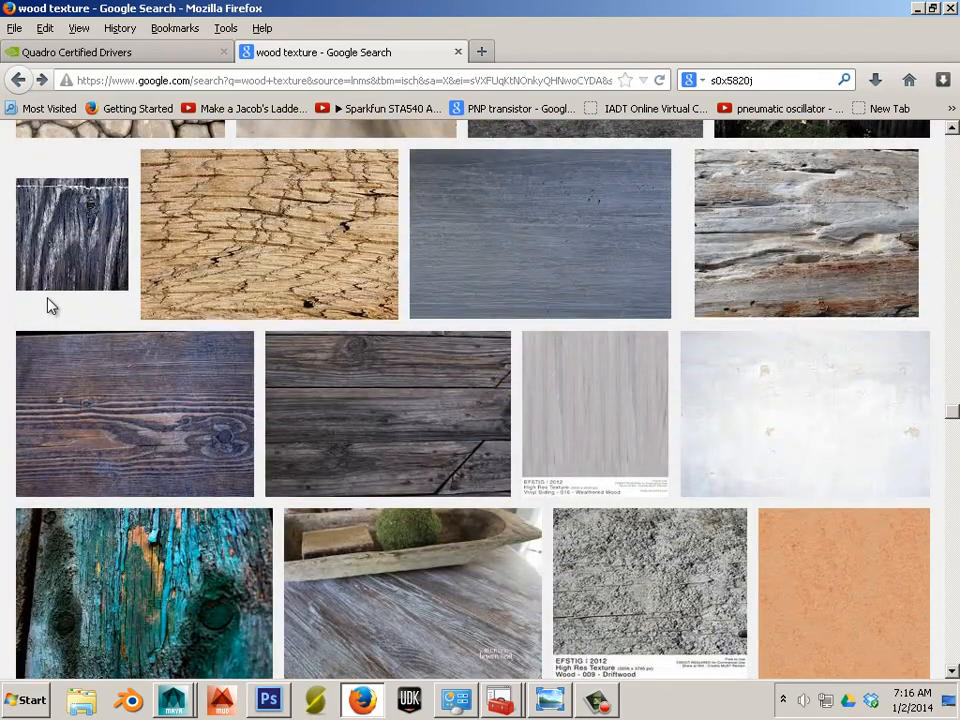
{"action": "scroll", "coordinate": [48, 306], "scroll_direction": "down", "scroll_amount": 4}
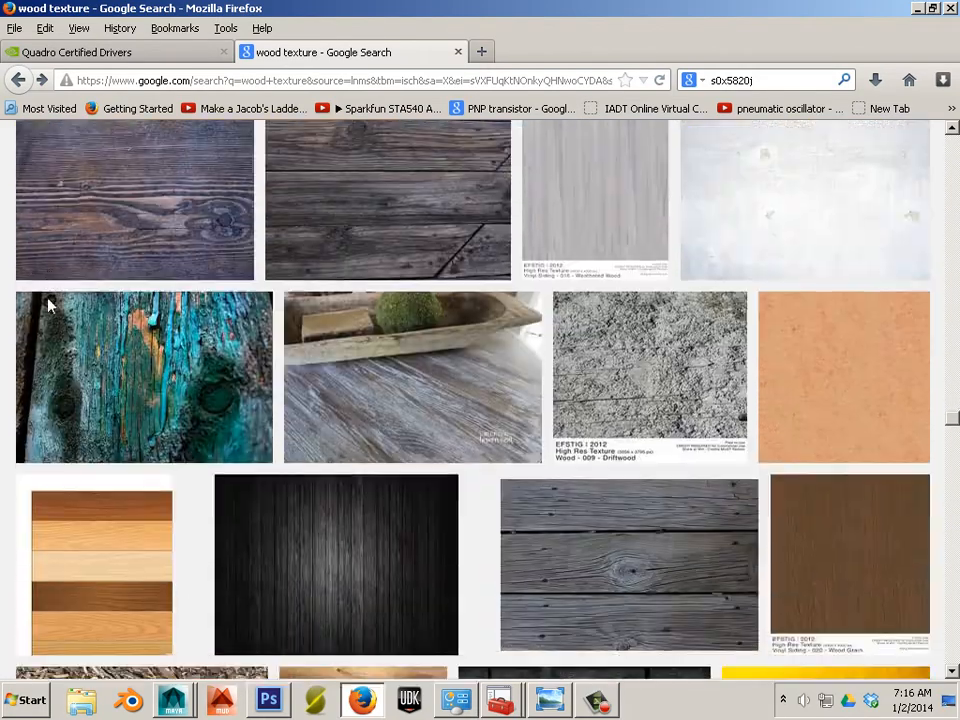
{"action": "scroll", "coordinate": [48, 306], "scroll_direction": "down", "scroll_amount": 4}
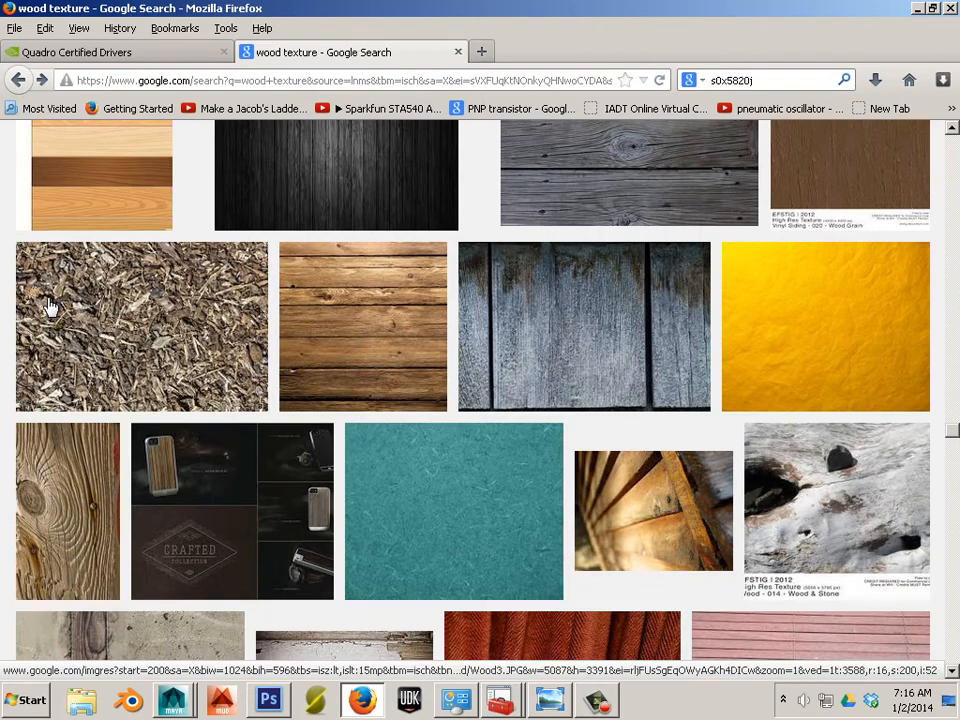
{"action": "scroll", "coordinate": [48, 306], "scroll_direction": "down", "scroll_amount": 4}
{"action": "scroll", "coordinate": [48, 306], "scroll_direction": "down", "scroll_amount": 4}
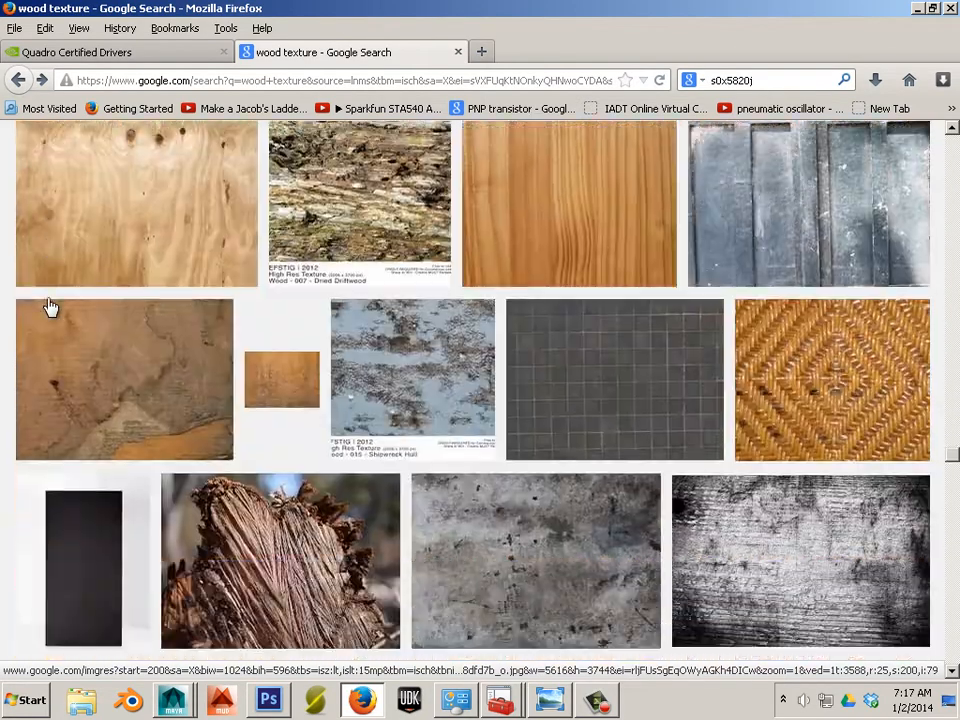
{"action": "scroll", "coordinate": [48, 306], "scroll_direction": "up", "scroll_amount": 10}
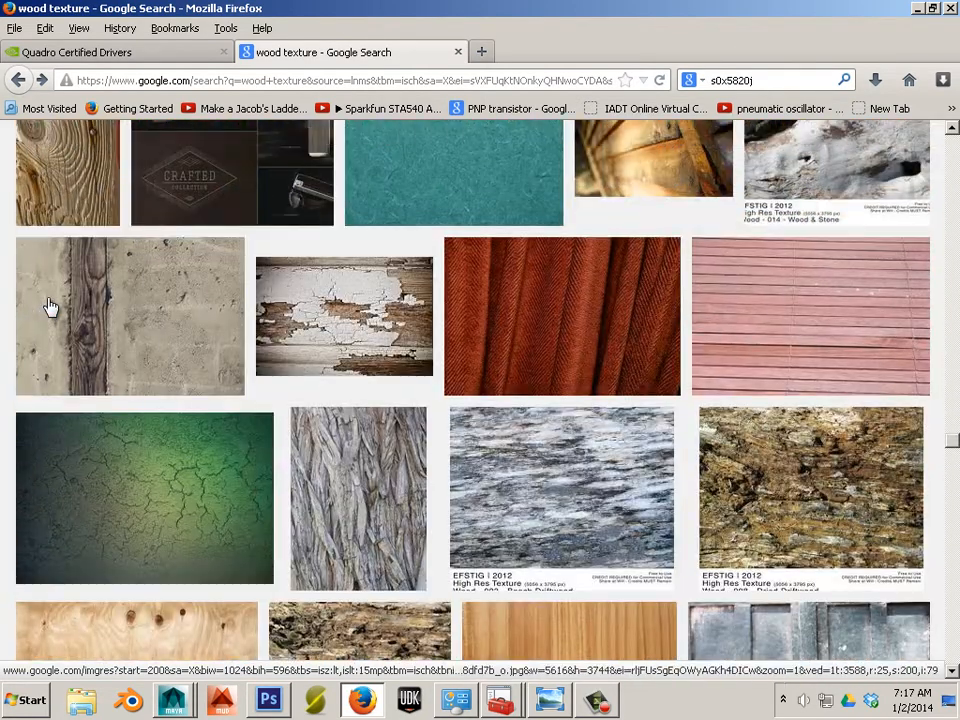
{"action": "scroll", "coordinate": [48, 306], "scroll_direction": "up", "scroll_amount": 3}
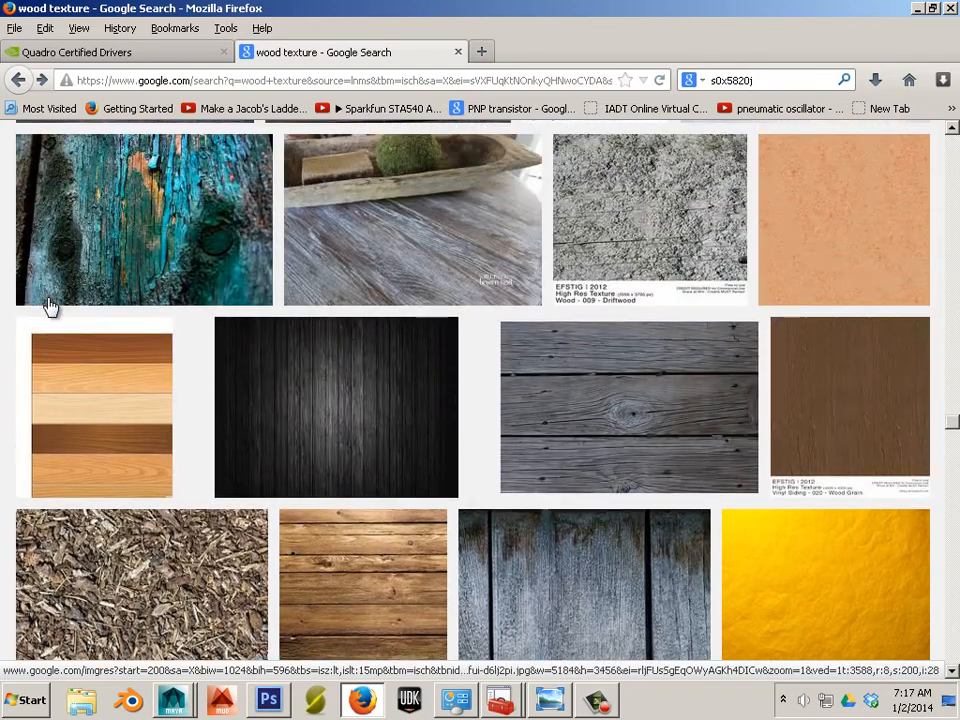
- Open the grey unfinished wood plank image from blog.smartpress.com at full size and copy it
{"action": "left_click", "coordinate": [578, 457]}
{"action": "left_click", "coordinate": [669, 374]}
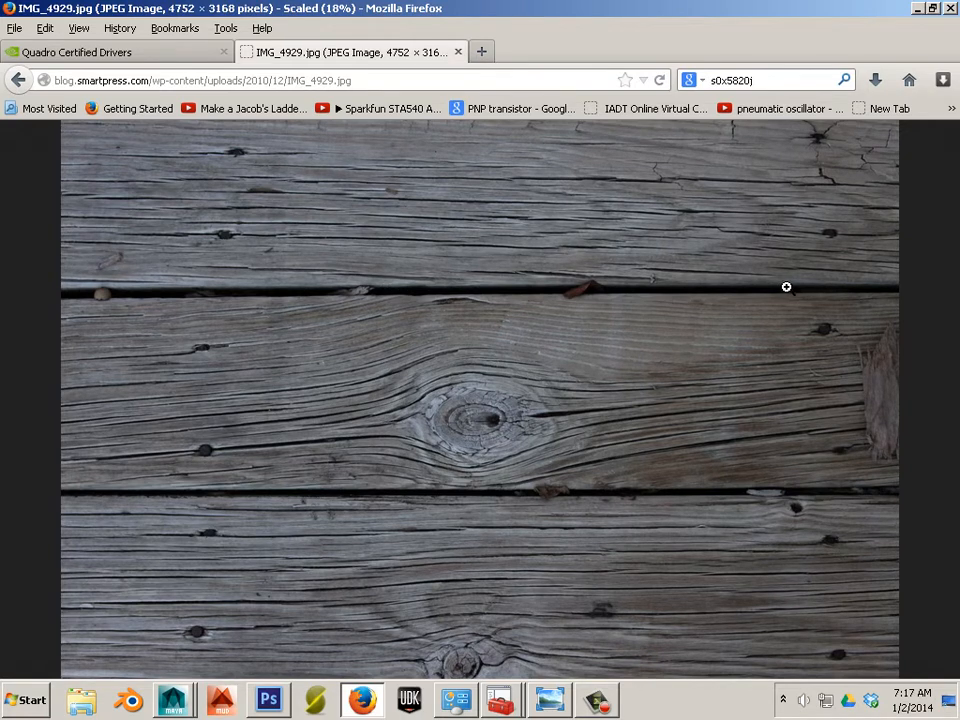
{"action": "right_click", "coordinate": [374, 361]}
{"action": "left_click", "coordinate": [396, 372]}
{"action": "left_click", "coordinate": [390, 351]}
{"action": "left_click", "coordinate": [391, 349]}
{"action": "left_click", "coordinate": [391, 349]}
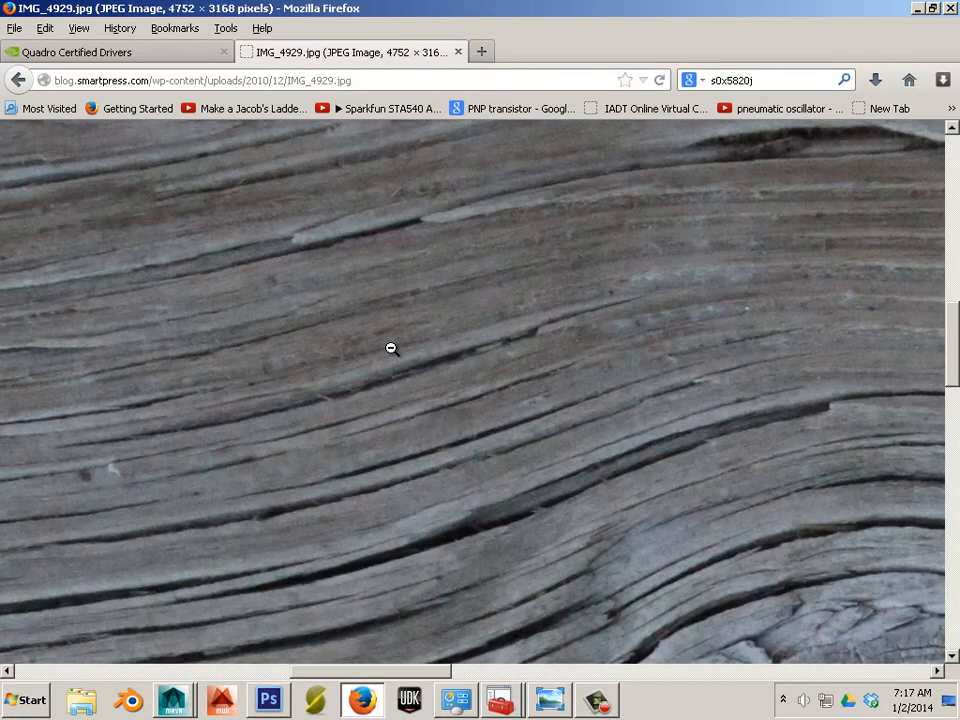
{"action": "left_click", "coordinate": [391, 349]}
{"action": "left_click", "coordinate": [391, 348]}
{"action": "left_click", "coordinate": [391, 348]}
{"action": "left_click", "coordinate": [391, 348]}
{"action": "left_click", "coordinate": [391, 348]}
{"action": "left_click", "coordinate": [391, 348]}
{"action": "right_click", "coordinate": [405, 347]}
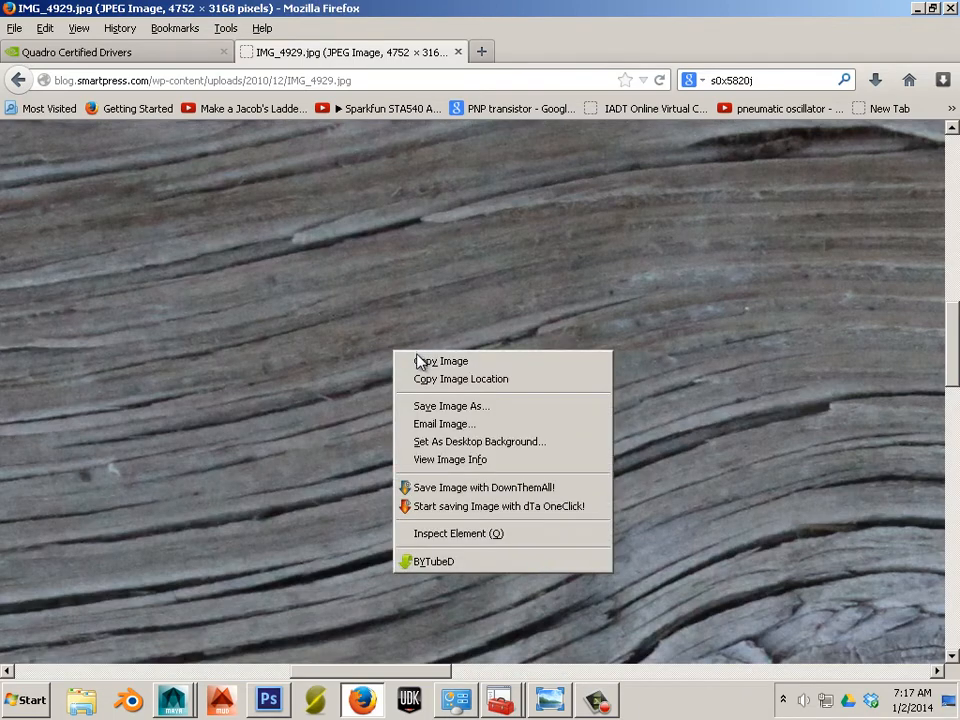
{"action": "left_click", "coordinate": [420, 362]}
- Return to the image results, then switch to Photoshop and paste the copied planks into baked.tif as a new layer
{"action": "left_click", "coordinate": [18, 80]}
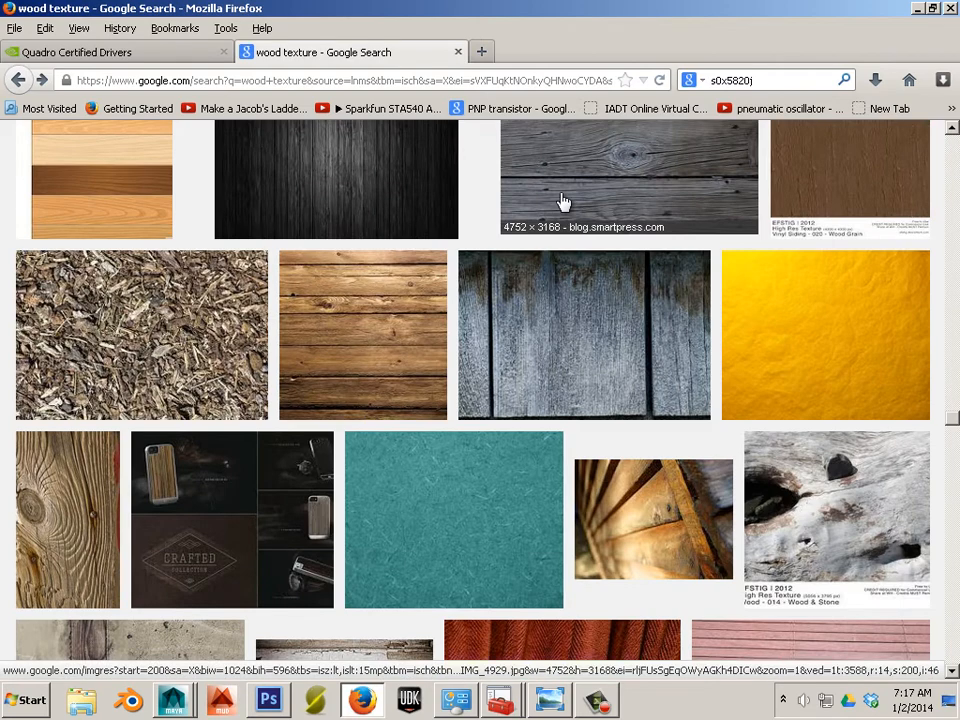
{"action": "left_click", "coordinate": [562, 203]}
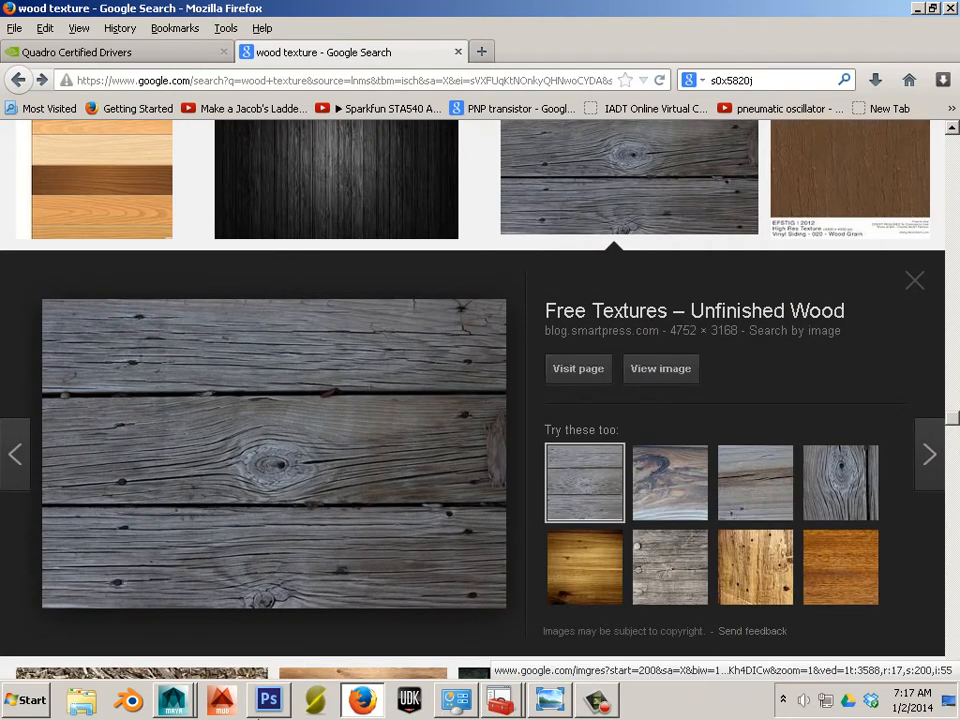
{"action": "left_click", "coordinate": [268, 704]}
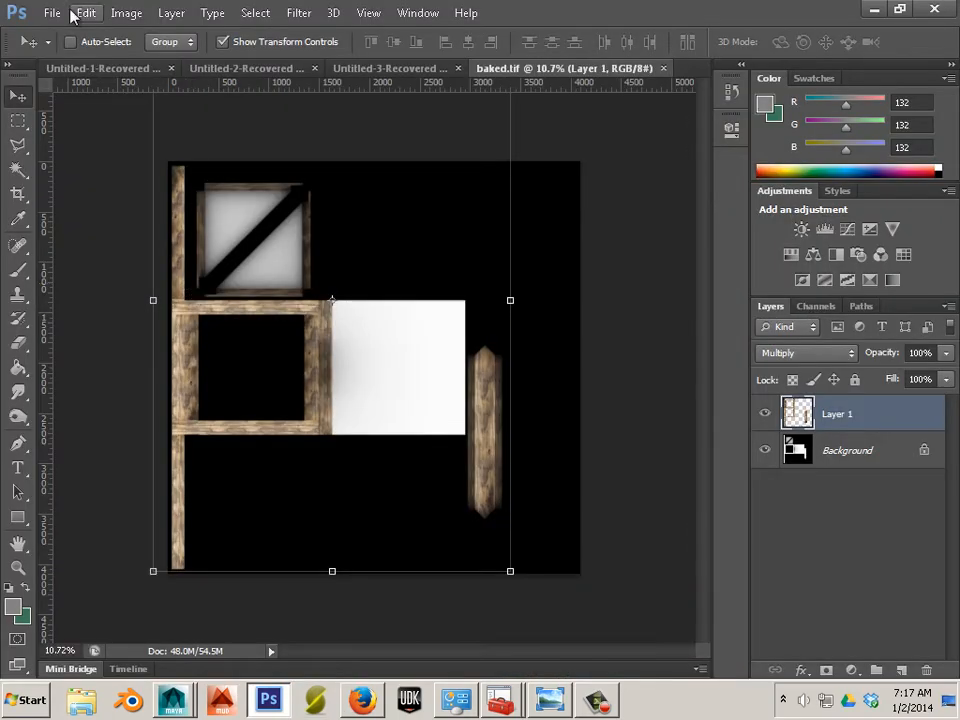
{"action": "left_click", "coordinate": [80, 13]}
{"action": "left_click", "coordinate": [110, 161]}
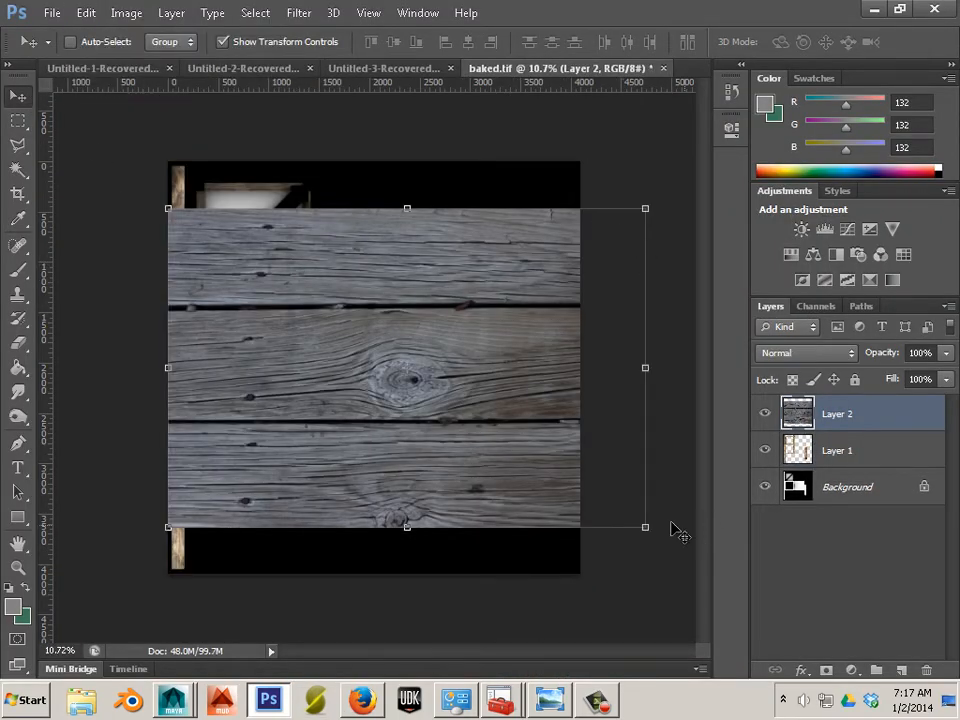
- Scale the pasted planks down to about 32% and move them over the grey crate panel, applying the transformations
{"action": "left_click_drag", "start_coordinate": [646, 527], "coordinate": [321, 311]}
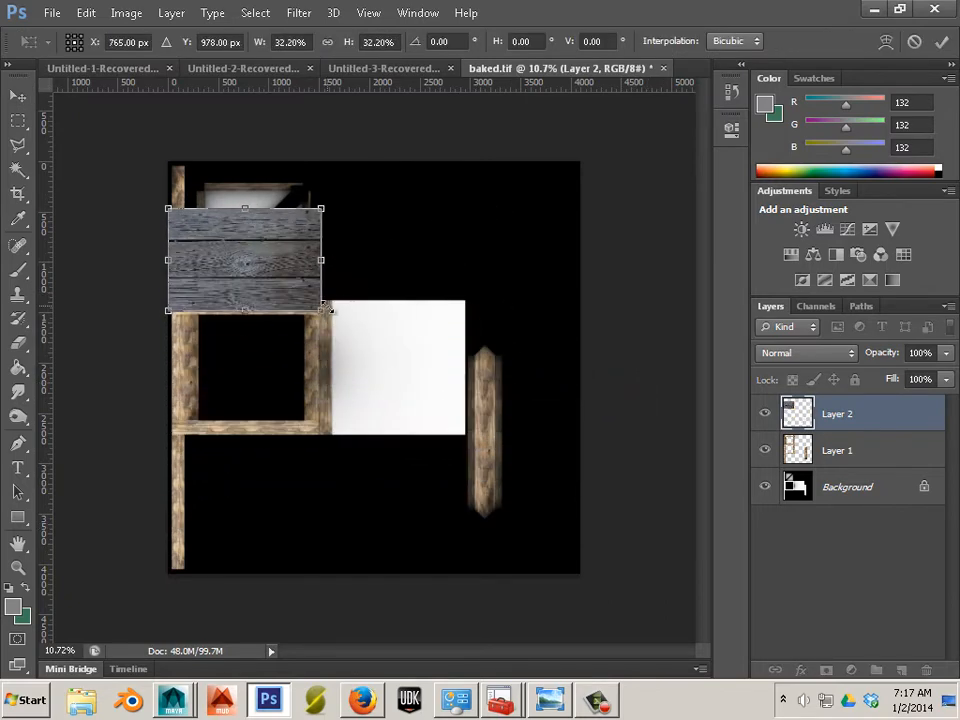
{"action": "left_click", "coordinate": [18, 94]}
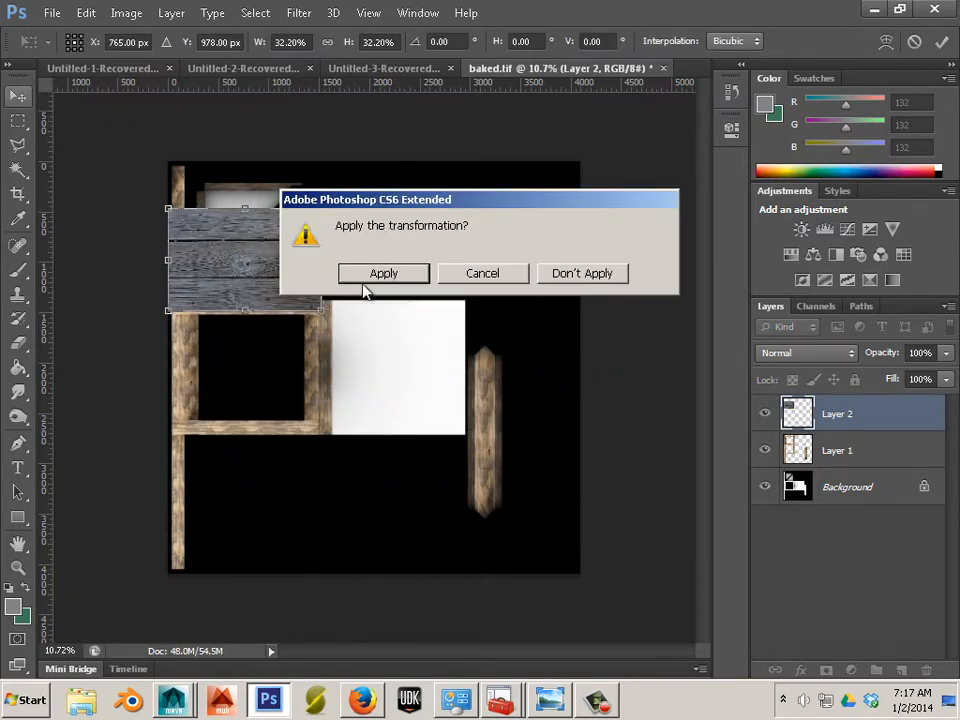
{"action": "left_click", "coordinate": [383, 273]}
{"action": "left_click_drag", "start_coordinate": [246, 260], "coordinate": [324, 237]}
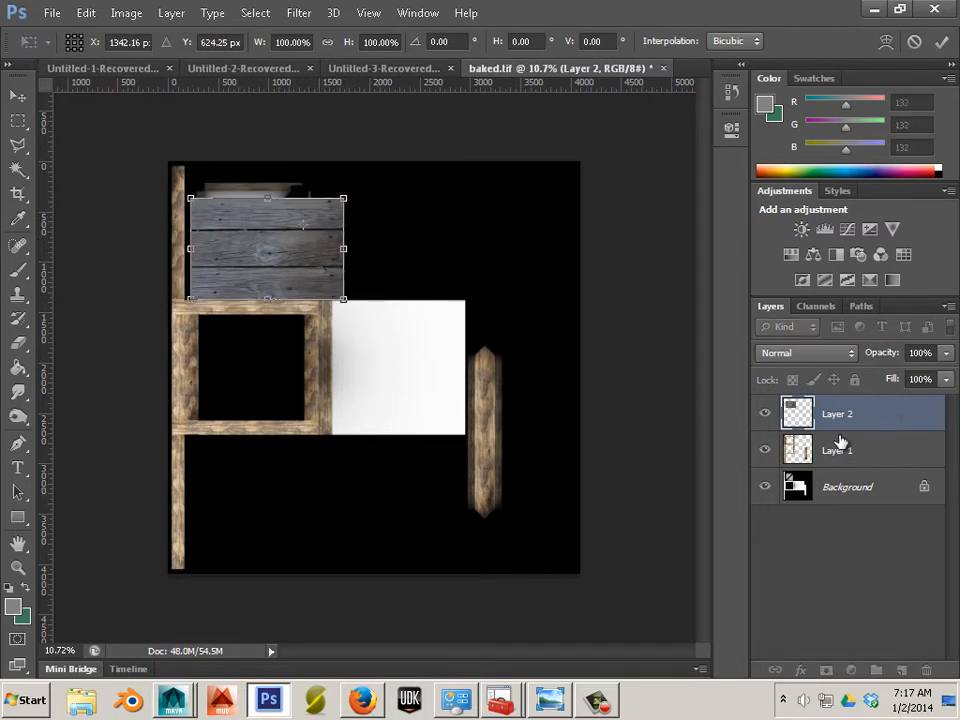
{"action": "left_click", "coordinate": [17, 95]}
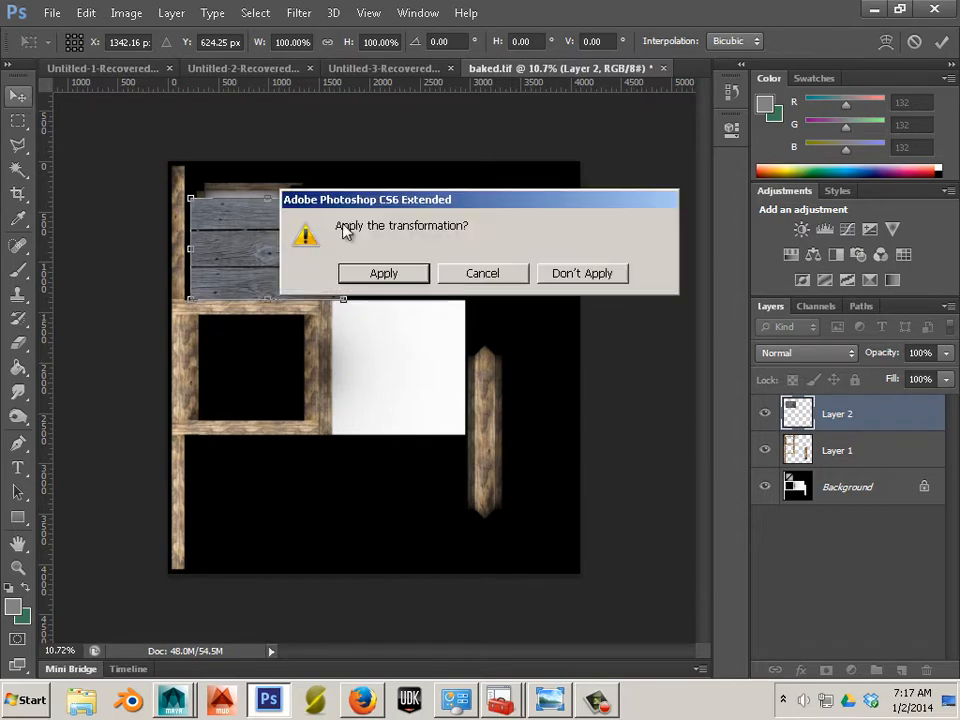
{"action": "left_click", "coordinate": [396, 275]}
- Place Layer 2 beneath Layer 1 and shift the planks about 998 px sideways to uncover most of the crate panel
{"action": "left_click_drag", "start_coordinate": [820, 418], "coordinate": [787, 432]}
{"action": "left_click", "coordinate": [765, 414]}
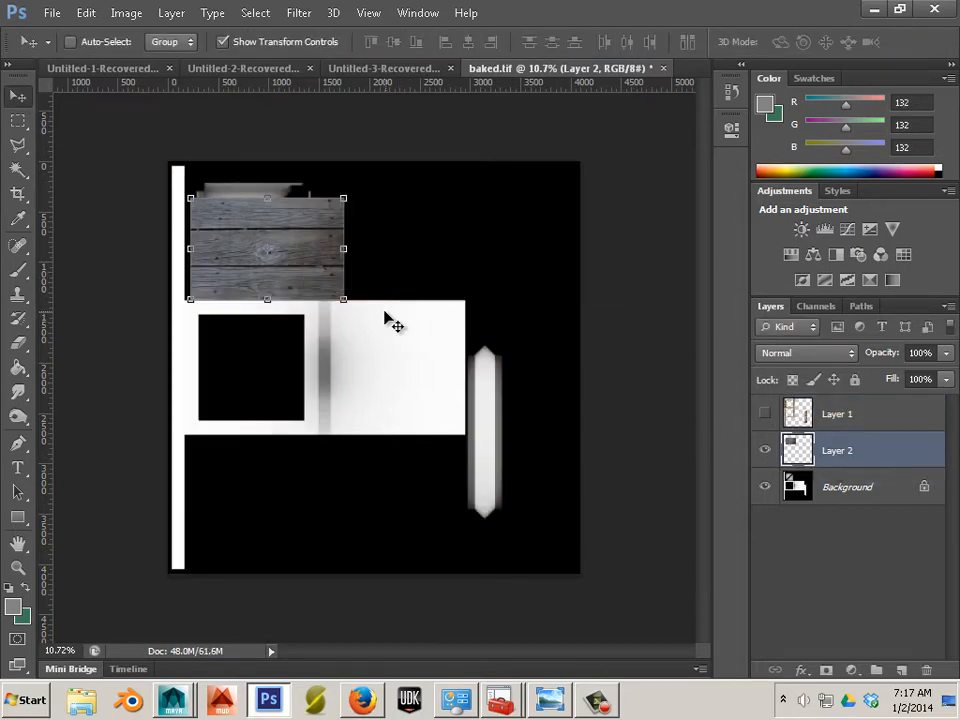
{"action": "scroll", "coordinate": [330, 322], "scroll_direction": "up", "scroll_amount": 3}
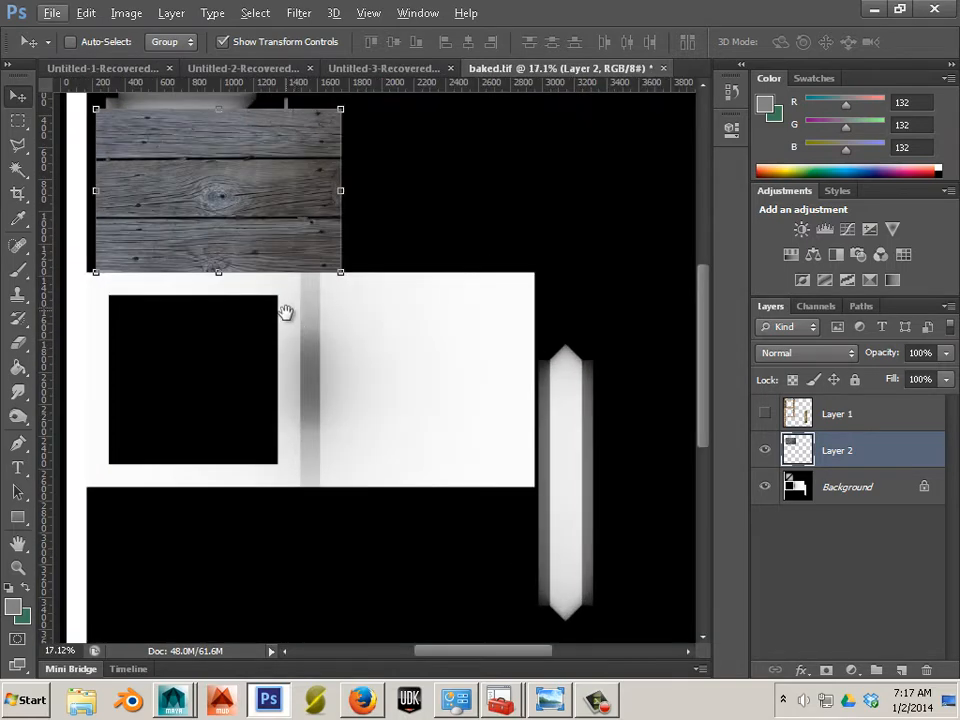
{"action": "left_click_drag", "start_coordinate": [285, 313], "coordinate": [409, 476]}
{"action": "left_click_drag", "start_coordinate": [388, 398], "coordinate": [547, 389]}
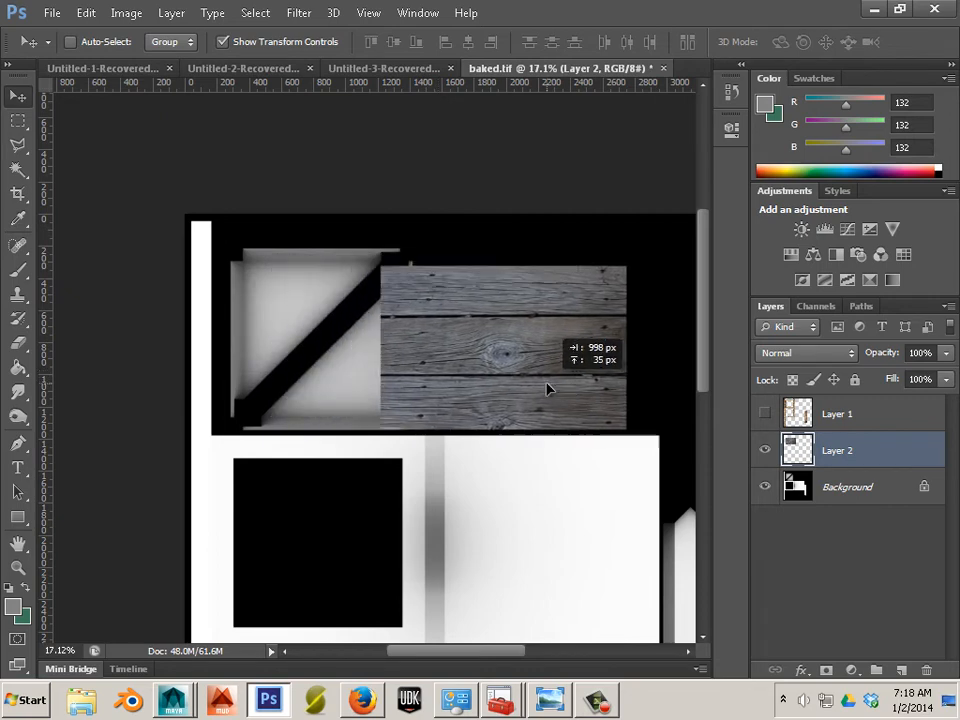
{"action": "left_click", "coordinate": [765, 414]}
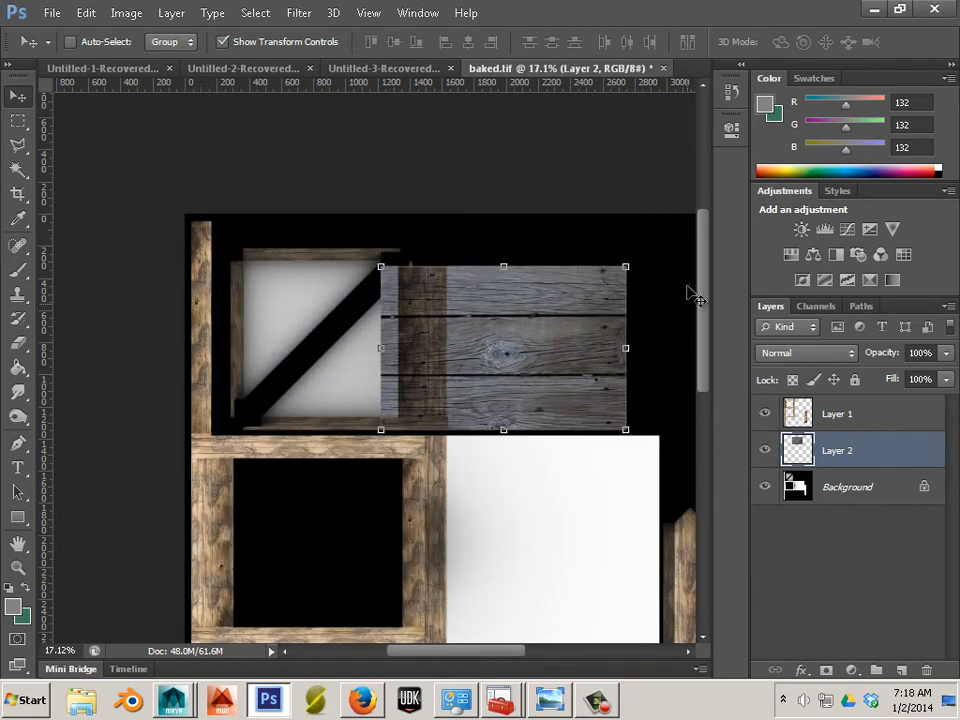
- Scale the grey planks down to about 37%, place them in the crate panel's lower-left corner and apply the transformation
{"action": "left_click_drag", "start_coordinate": [636, 263], "coordinate": [556, 333]}
{"action": "left_click_drag", "start_coordinate": [508, 379], "coordinate": [354, 375]}
{"action": "scroll", "coordinate": [354, 375], "scroll_direction": "up", "scroll_amount": 3}
{"action": "scroll", "coordinate": [352, 375], "scroll_direction": "up", "scroll_amount": 1}
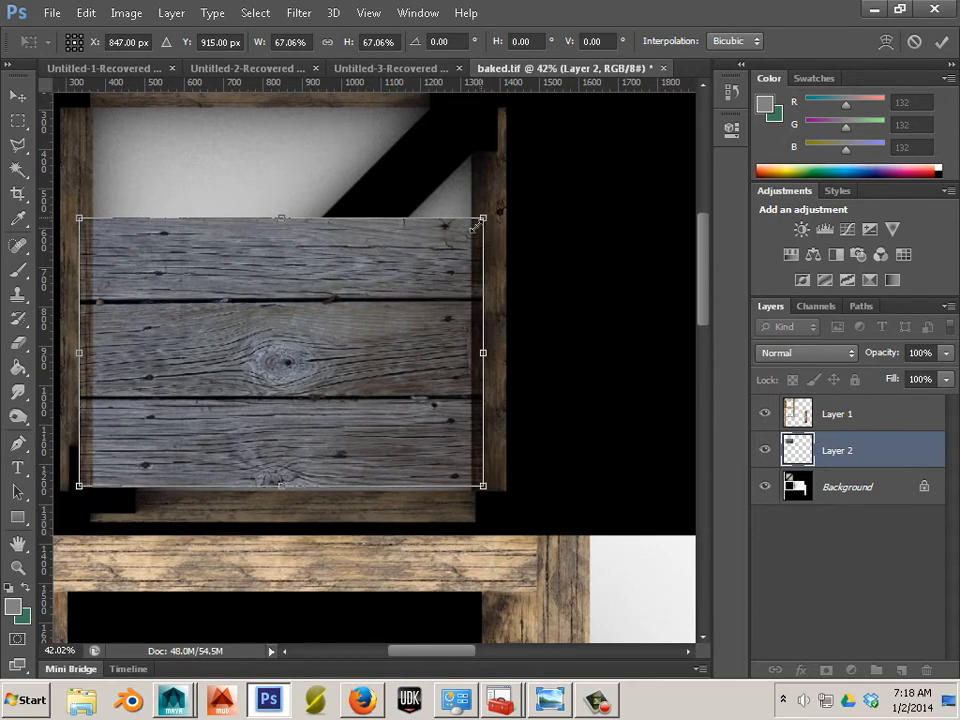
{"action": "left_click_drag", "start_coordinate": [483, 219], "coordinate": [319, 365]}
{"action": "left_click_drag", "start_coordinate": [278, 419], "coordinate": [276, 425]}
{"action": "left_click", "coordinate": [19, 95]}
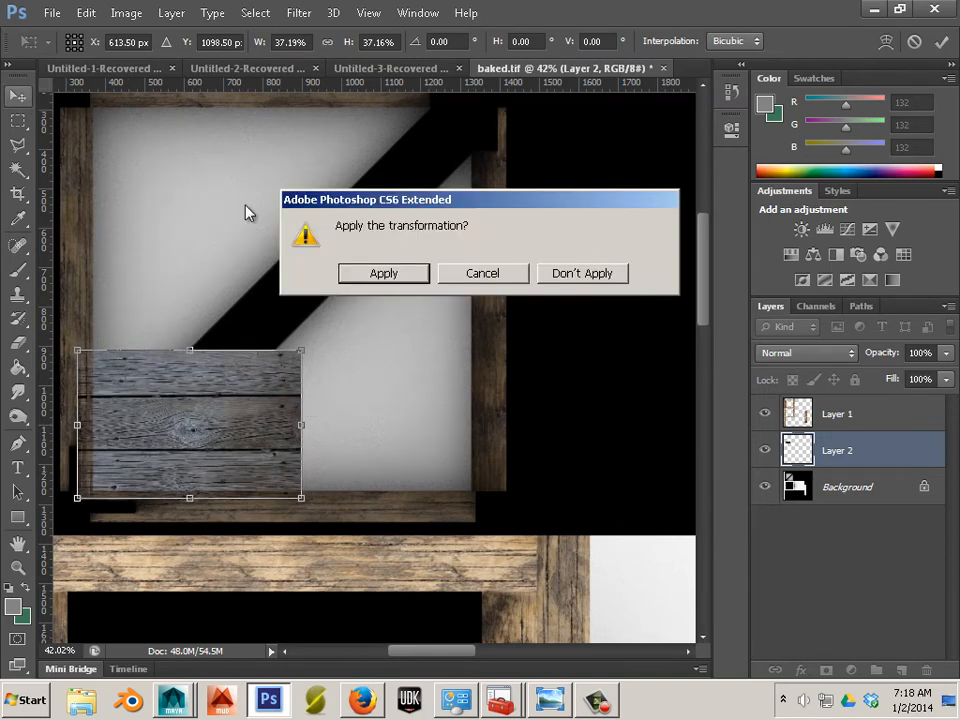
{"action": "left_click", "coordinate": [362, 277]}
- Duplicate the planks to the right, erase the copy's seam with the 500 px brush and shift the copy closer to the original
{"action": "left_click_drag", "start_coordinate": [240, 424], "coordinate": [373, 452]}
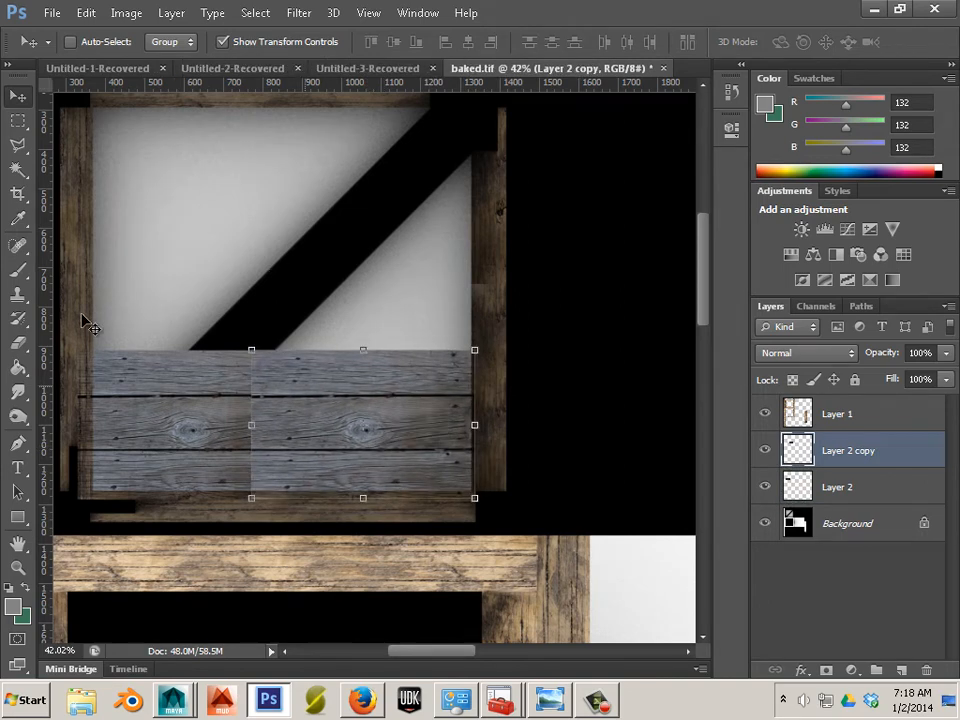
{"action": "left_click", "coordinate": [24, 350]}
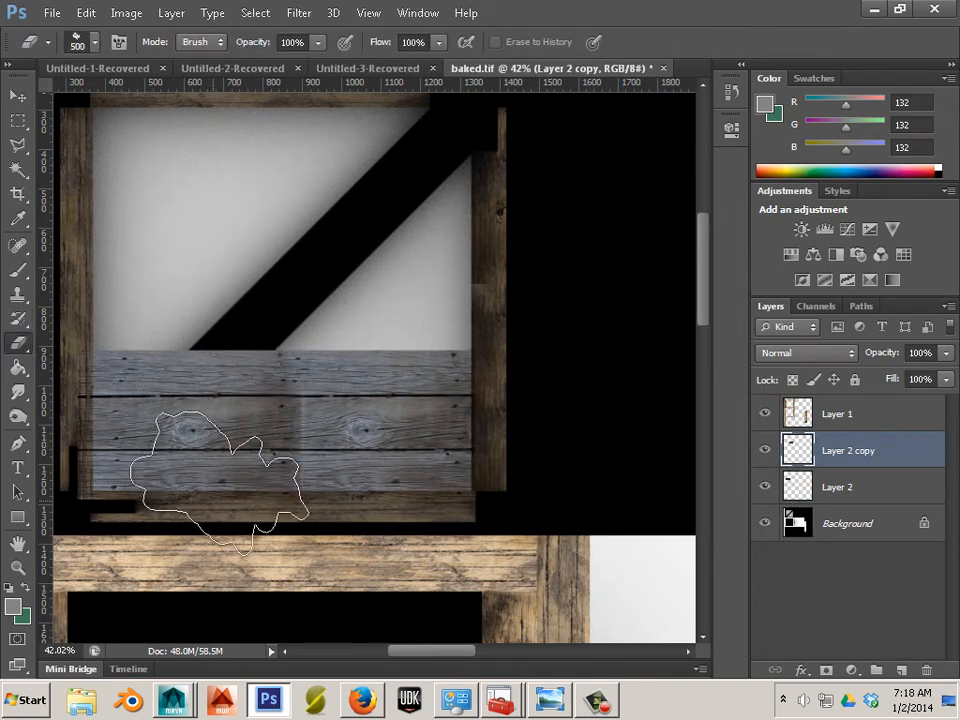
{"action": "left_click", "coordinate": [17, 95]}
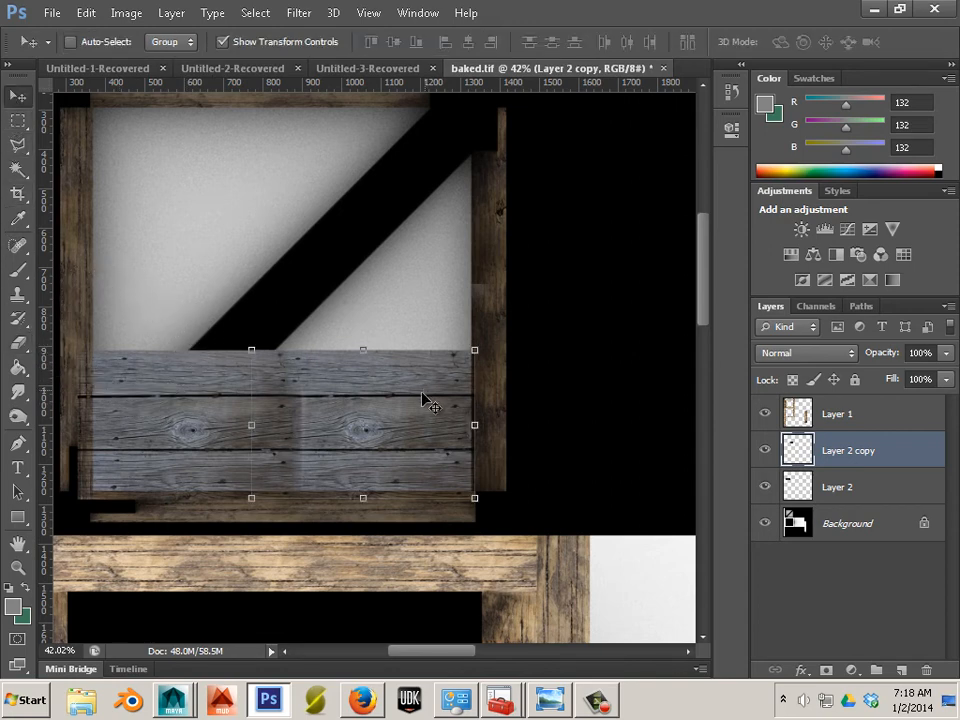
{"action": "left_click_drag", "start_coordinate": [422, 396], "coordinate": [375, 403]}
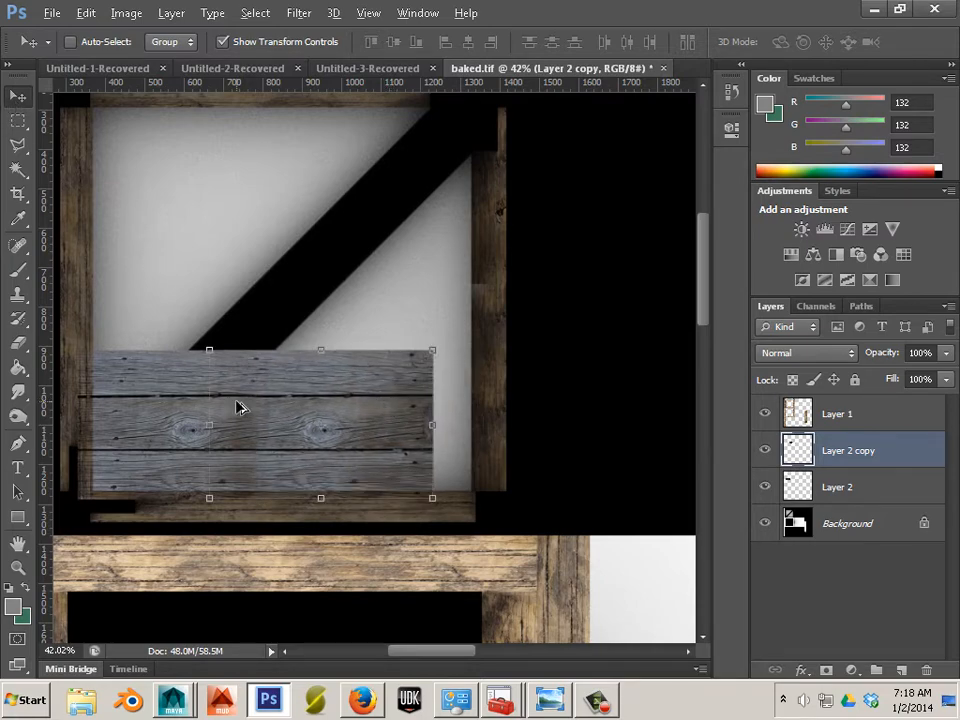
- Clone plain grain over the repeated knot in the middle plank of Layer 2 copy with a 40 px Clone Stamp
{"action": "scroll", "coordinate": [240, 405], "scroll_direction": "up", "scroll_amount": 3}
{"action": "scroll", "coordinate": [340, 416], "scroll_direction": "up", "scroll_amount": 4}
{"action": "scroll", "coordinate": [335, 414], "scroll_direction": "down", "scroll_amount": 2}
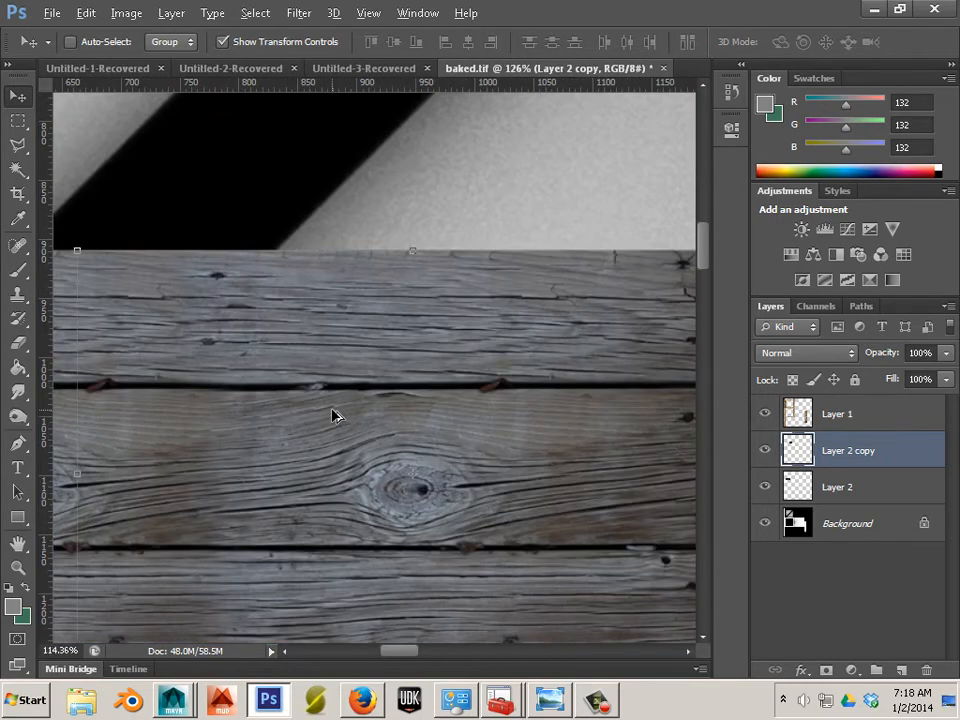
{"action": "left_click", "coordinate": [18, 296]}
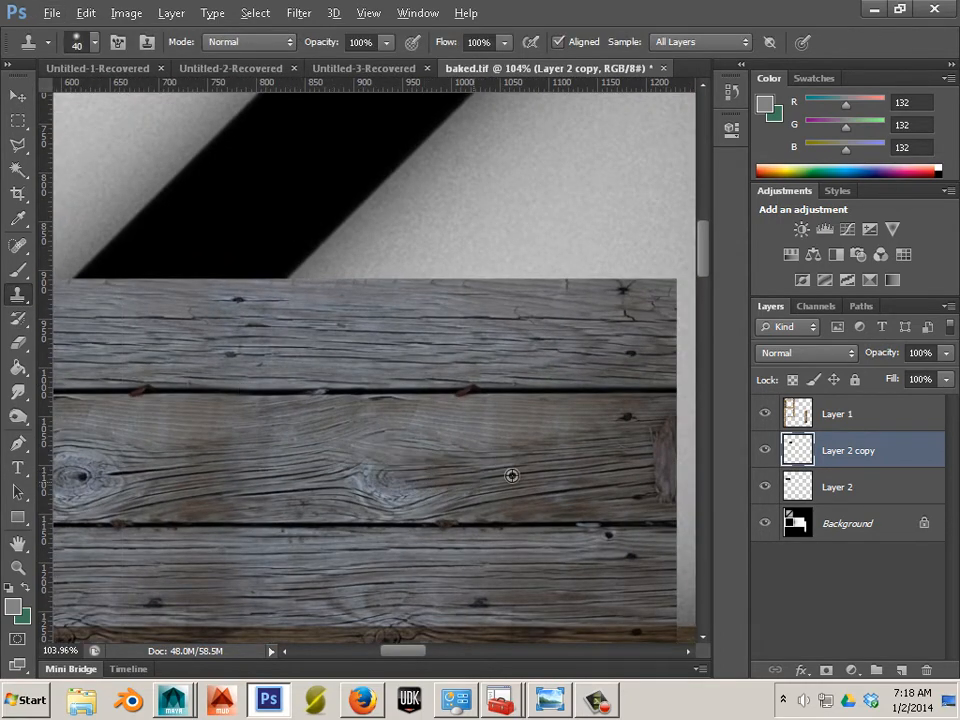
{"action": "mouse_move", "coordinate": [376, 485]}
{"action": "left_mouse_down"}
{"action": "mouse_move", "coordinate": [347, 484]}
{"action": "mouse_move", "coordinate": [426, 477]}
{"action": "left_mouse_up"}
{"action": "left_click", "coordinate": [246, 454], "text": "alt"}
{"action": "left_click", "coordinate": [243, 457], "text": "alt"}
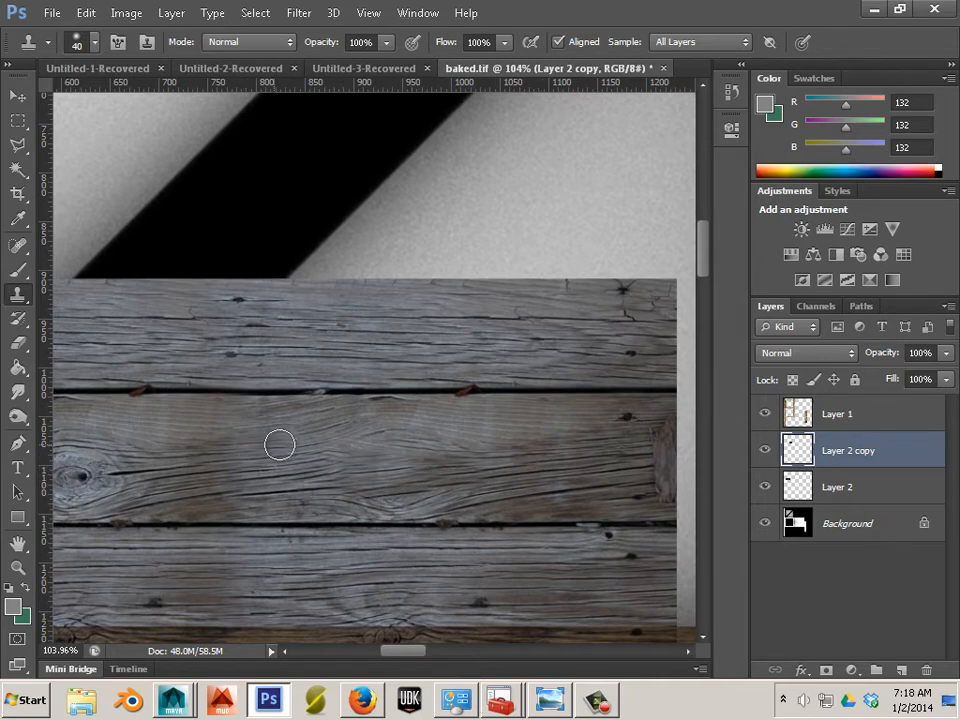
{"action": "mouse_move", "coordinate": [280, 444]}
{"action": "left_mouse_down"}
{"action": "mouse_move", "coordinate": [394, 456]}
{"action": "mouse_move", "coordinate": [344, 493]}
{"action": "mouse_move", "coordinate": [299, 473]}
{"action": "mouse_move", "coordinate": [287, 447]}
{"action": "mouse_move", "coordinate": [455, 446]}
{"action": "left_mouse_up"}
{"action": "left_click", "coordinate": [287, 448], "text": "alt"}
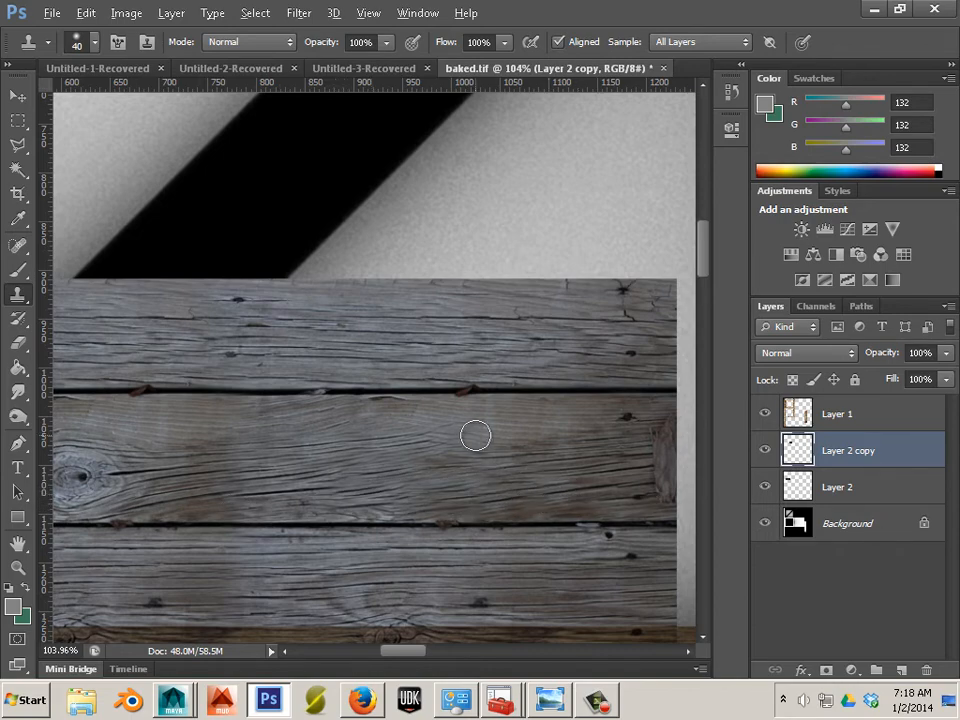
{"action": "scroll", "coordinate": [476, 435], "scroll_direction": "down", "scroll_amount": 2, "text": "alt"}
{"action": "scroll", "coordinate": [476, 435], "scroll_direction": "down", "scroll_amount": 3, "text": "alt"}
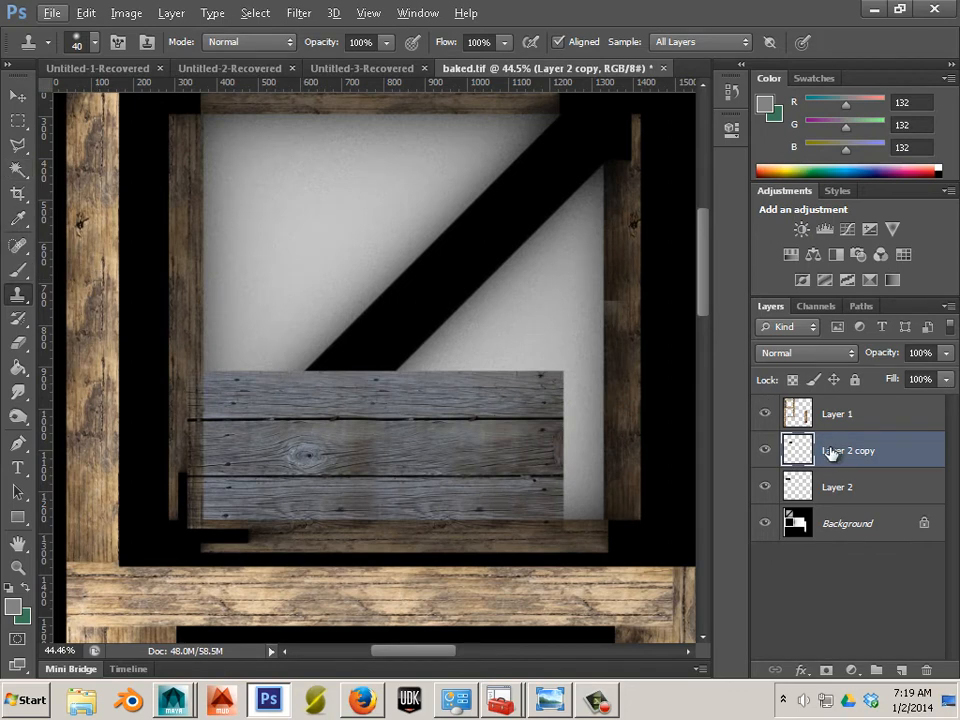
- Merge Layer 2 copy into Layer 2 and fit the planks to the panel's width at about 106.5% by 93.4%, applying the transformation
{"action": "key", "text": "ctrl+e"}
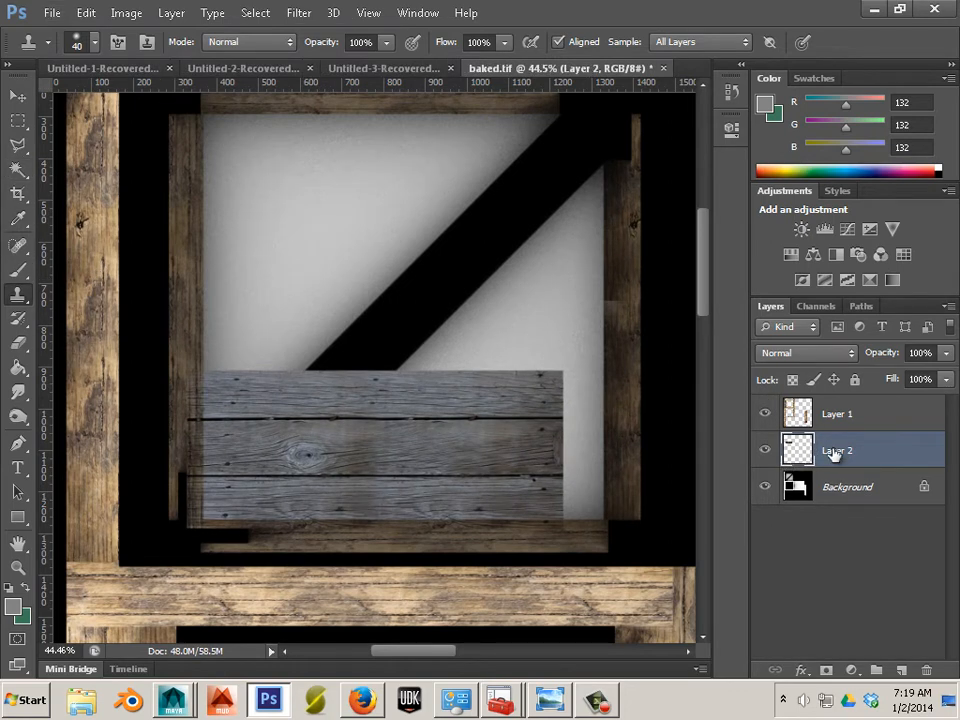
{"action": "left_click", "coordinate": [16, 99]}
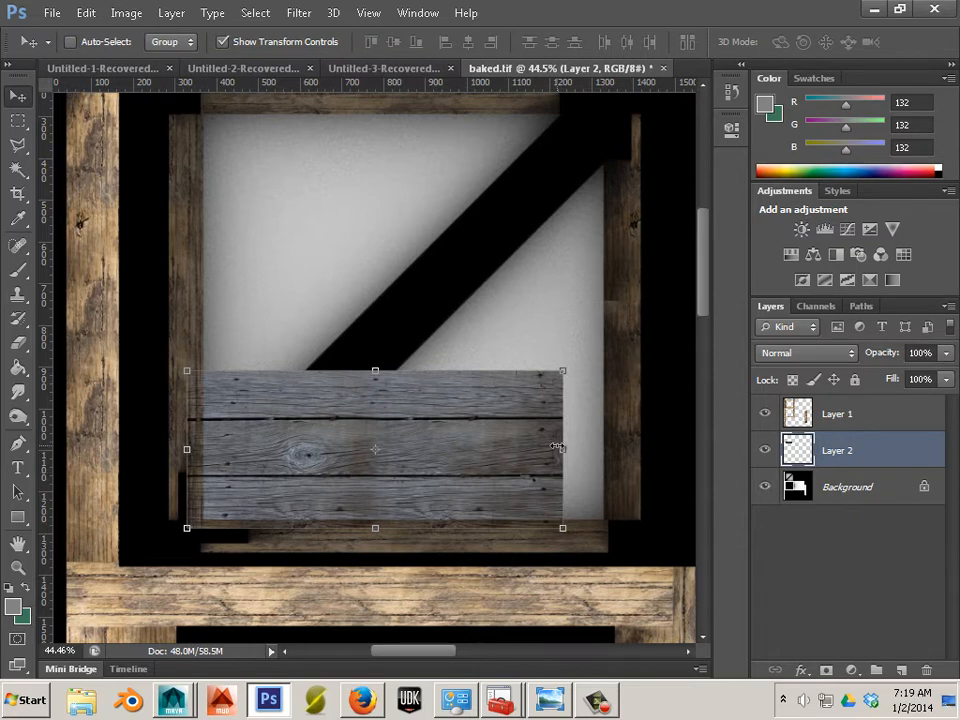
{"action": "left_click_drag", "start_coordinate": [557, 447], "coordinate": [603, 450]}
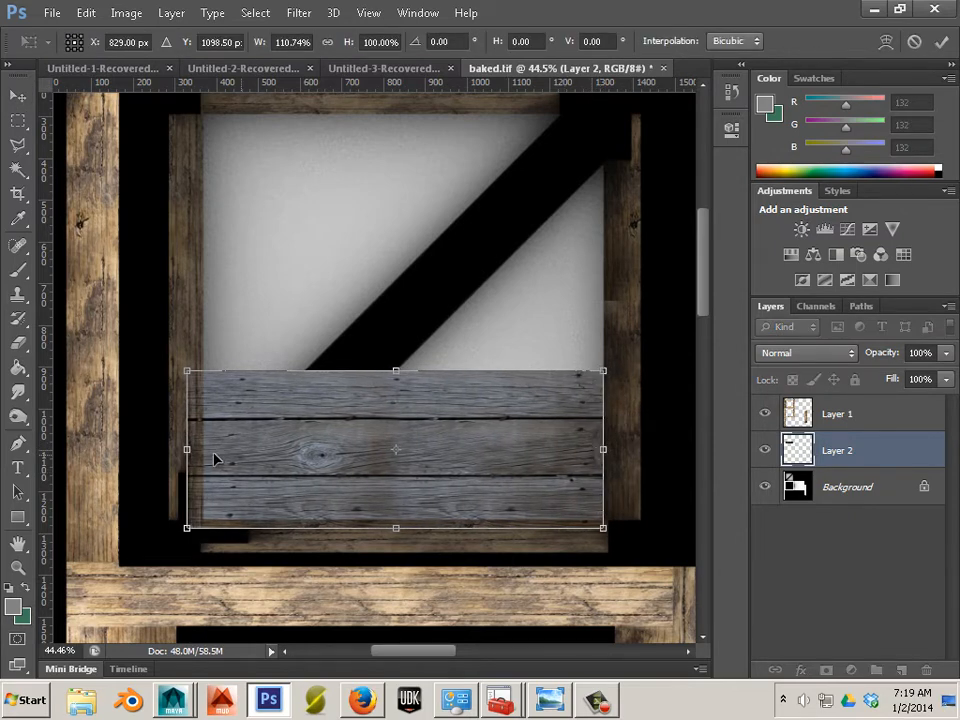
{"action": "left_click_drag", "start_coordinate": [190, 450], "coordinate": [207, 449]}
{"action": "left_click_drag", "start_coordinate": [403, 526], "coordinate": [403, 517]}
{"action": "left_click", "coordinate": [18, 95]}
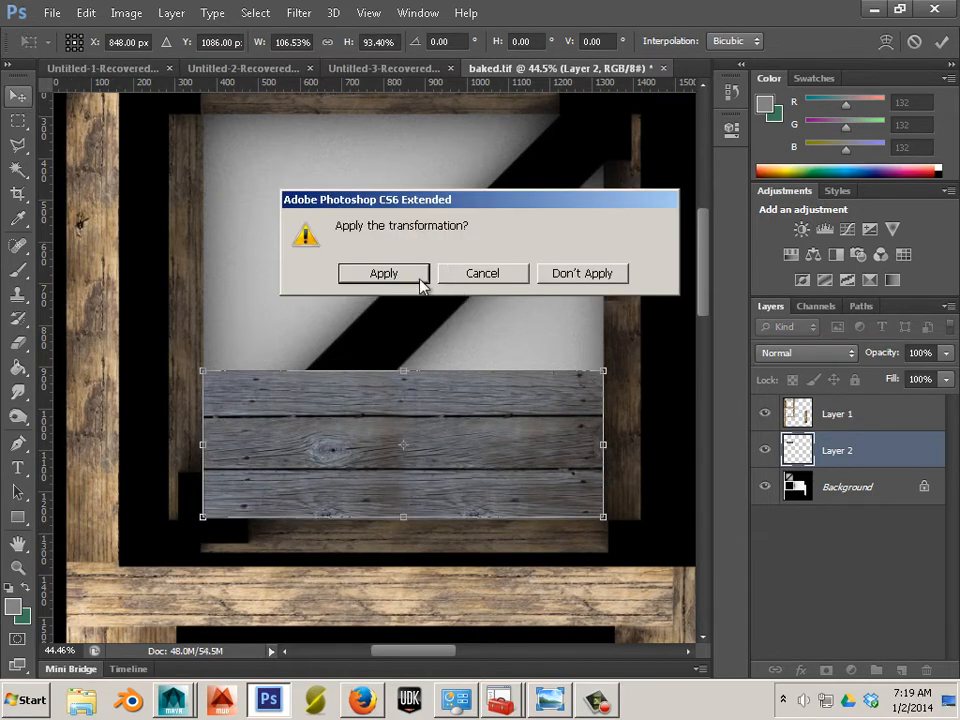
{"action": "left_click", "coordinate": [384, 273]}
- Stack a copy of the planks above the originals and another copy rotated 180 degrees above that, applying the transformation
{"action": "left_click_drag", "start_coordinate": [420, 452], "coordinate": [418, 295]}
{"action": "left_click_drag", "start_coordinate": [612, 151], "coordinate": [287, 337]}
{"action": "mouse_move", "coordinate": [444, 312]}
{"action": "left_mouse_down"}
{"action": "mouse_move", "coordinate": [444, 249]}
{"action": "mouse_move", "coordinate": [437, 306]}
{"action": "mouse_move", "coordinate": [446, 302]}
{"action": "left_mouse_up"}
{"action": "left_click_drag", "start_coordinate": [403, 233], "coordinate": [455, 188]}
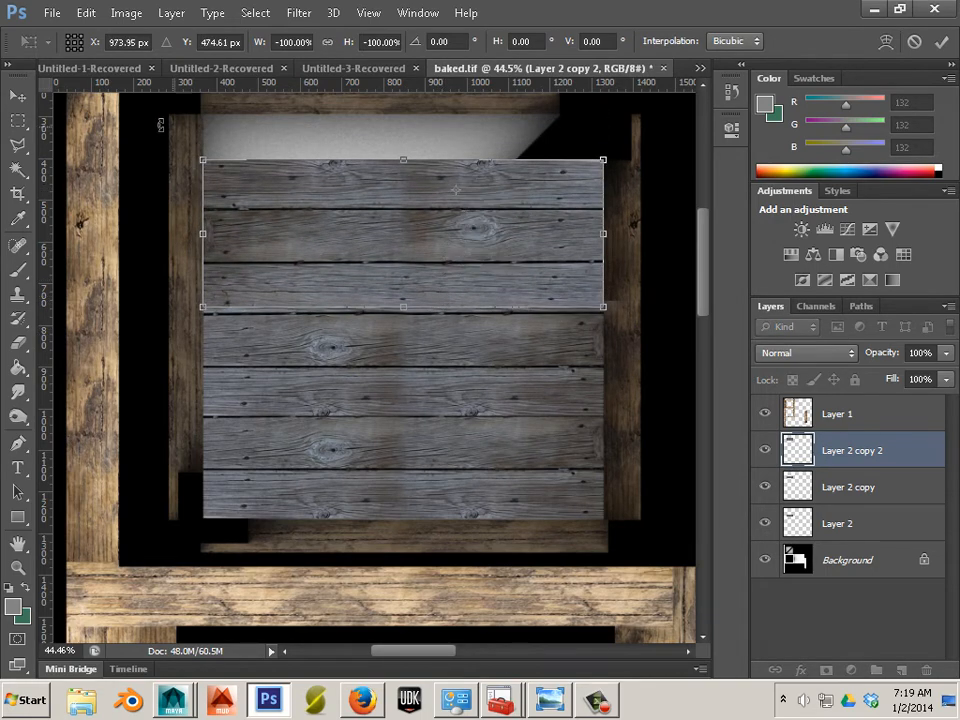
{"action": "left_click", "coordinate": [22, 97]}
{"action": "left_click", "coordinate": [401, 276]}
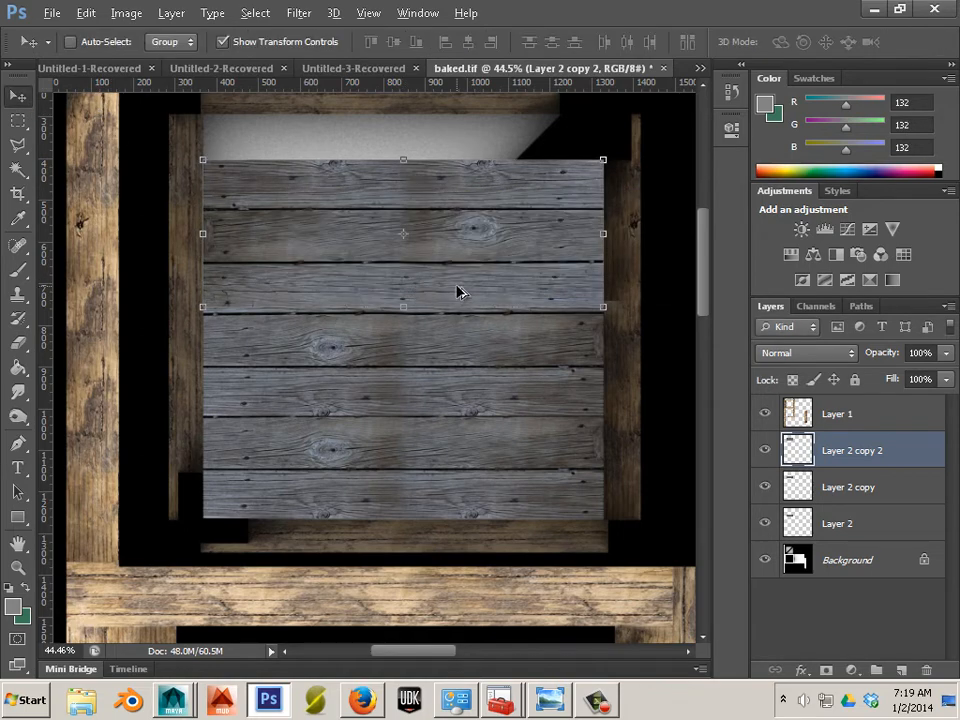
- Duplicate the rotated planks upward to cover the remaining gap below the panel's upper frame piece
{"action": "left_click_drag", "start_coordinate": [456, 289], "coordinate": [461, 178]}
{"action": "key", "text": "ctrl+j"}
{"action": "scroll", "coordinate": [283, 302], "scroll_direction": "down", "scroll_amount": 1}
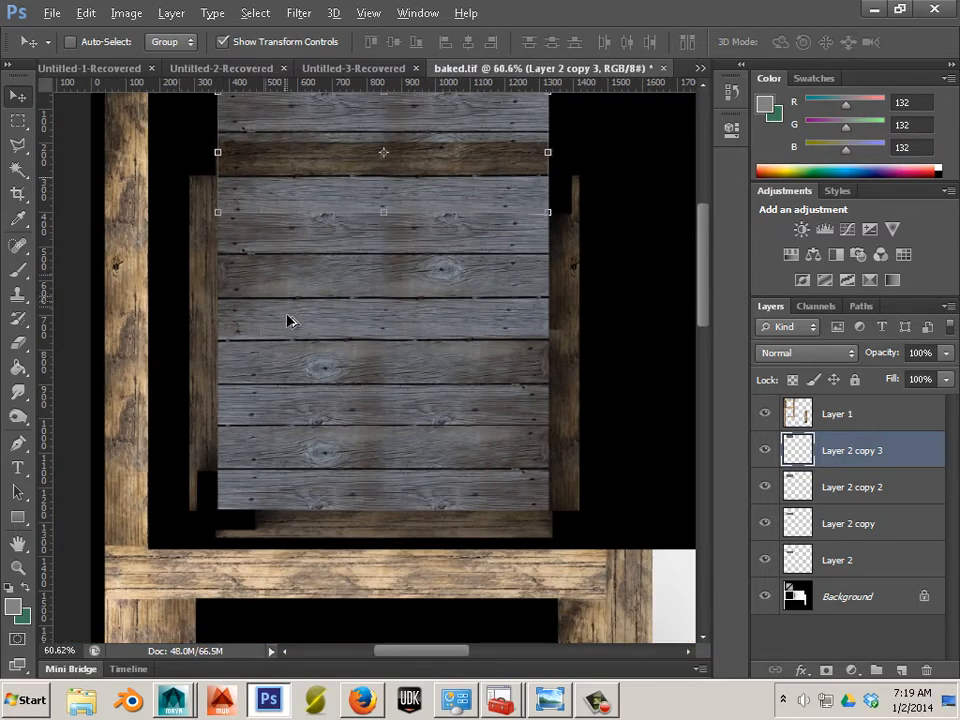
{"action": "scroll", "coordinate": [283, 302], "scroll_direction": "up", "scroll_amount": 2}
{"action": "scroll", "coordinate": [283, 302], "scroll_direction": "down", "scroll_amount": 3}
{"action": "key", "text": "ctrl+s"}
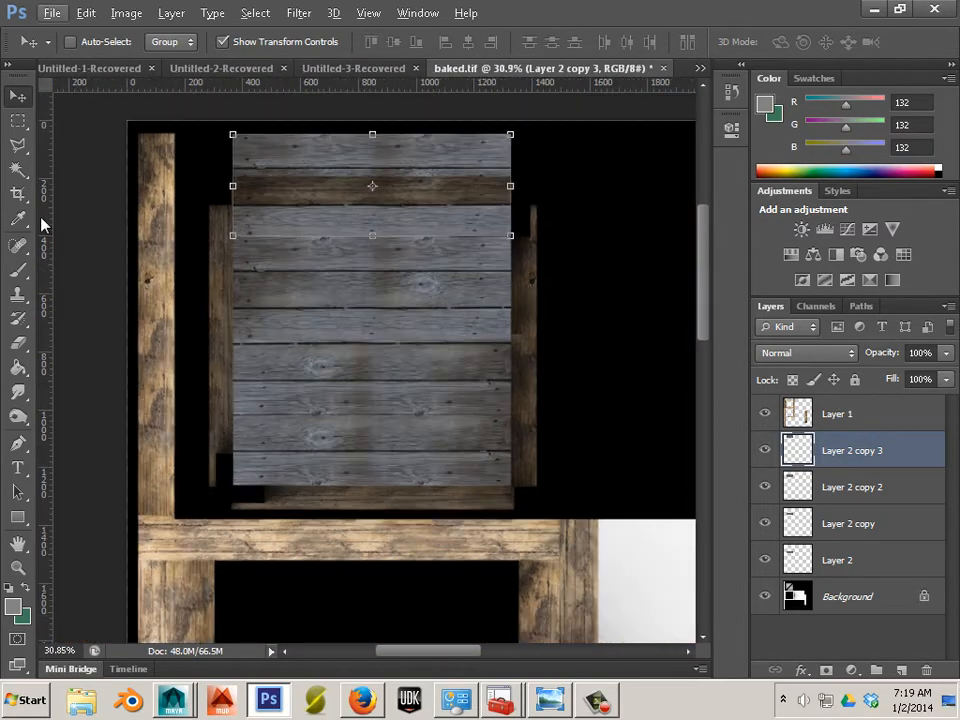
- Delete the part of Layer 2 copy 3 that covers the panel's upper frame piece, and merge all plank copies into Layer 2
{"action": "left_click", "coordinate": [18, 121]}
{"action": "left_click_drag", "start_coordinate": [186, 124], "coordinate": [525, 203]}
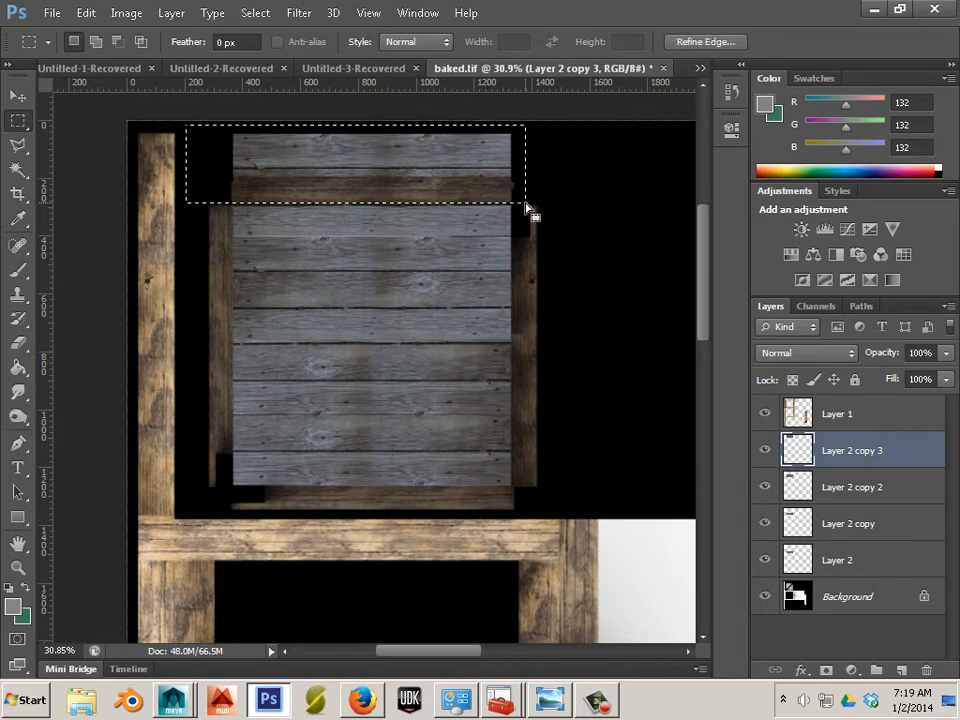
{"action": "key", "text": "Delete"}
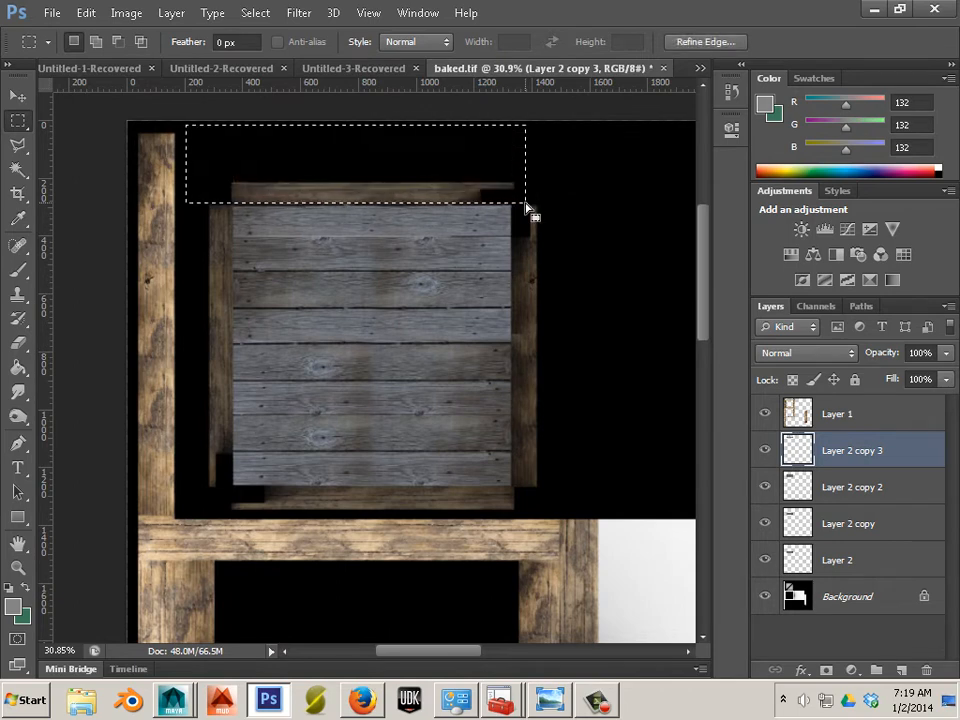
{"action": "left_click", "coordinate": [620, 238]}
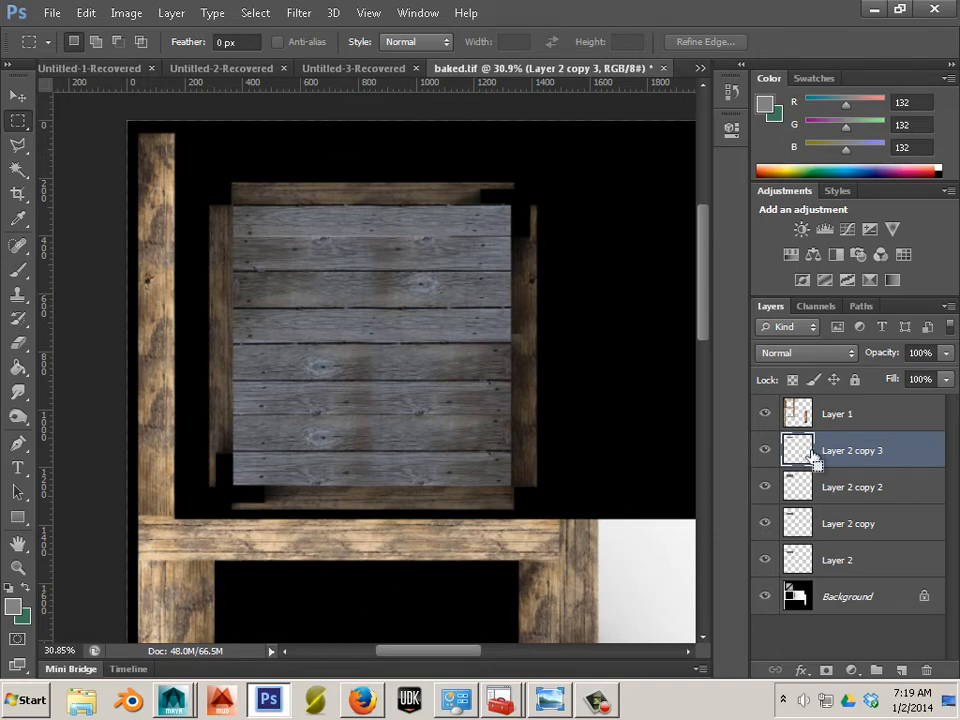
{"action": "key", "text": "ctrl+e"}
{"action": "key", "text": "ctrl+e"}
{"action": "key", "text": "ctrl+e"}
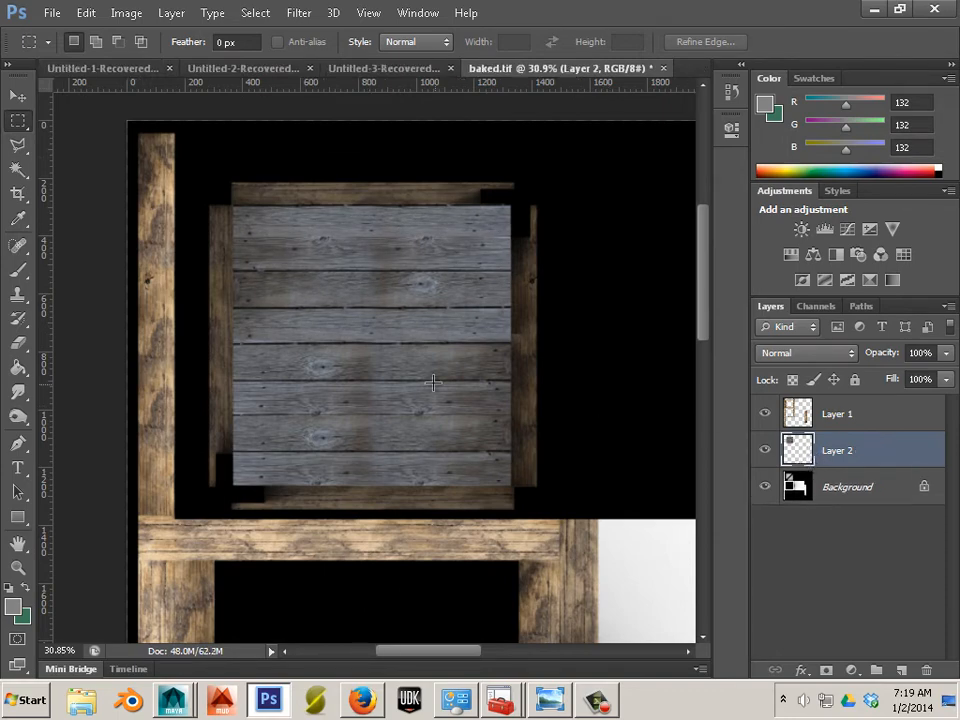
- Examine the merged planks' seams and knots up close, down to the panel's lower frame piece
{"action": "scroll", "coordinate": [433, 383], "scroll_direction": "up", "scroll_amount": 5}
{"action": "scroll", "coordinate": [435, 377], "scroll_direction": "up", "scroll_amount": 1}
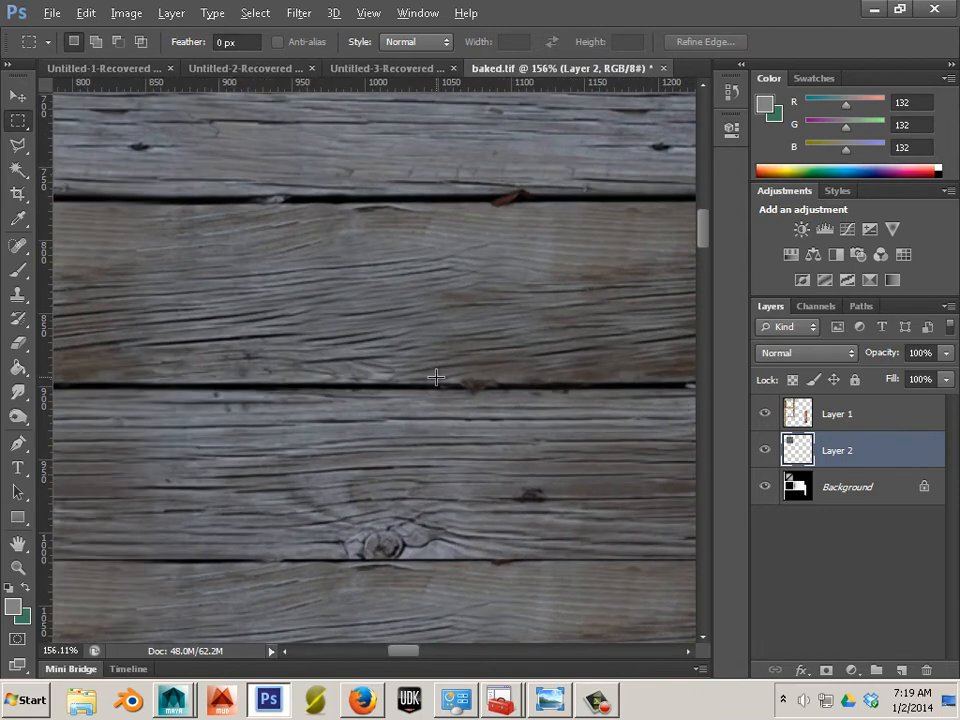
{"action": "key", "text": "alt"}
{"action": "left_click_drag", "start_coordinate": [514, 383], "coordinate": [505, 540]}
{"action": "left_click_drag", "start_coordinate": [500, 340], "coordinate": [496, 506]}
{"action": "left_click_drag", "start_coordinate": [450, 350], "coordinate": [450, 510]}
{"action": "left_click_drag", "start_coordinate": [448, 308], "coordinate": [444, 477]}
{"action": "left_click_drag", "start_coordinate": [442, 377], "coordinate": [462, 120]}
{"action": "left_click_drag", "start_coordinate": [455, 560], "coordinate": [472, 130]}
{"action": "left_click_drag", "start_coordinate": [462, 560], "coordinate": [479, 263]}
{"action": "scroll", "coordinate": [476, 264], "scroll_direction": "down", "scroll_amount": 10}
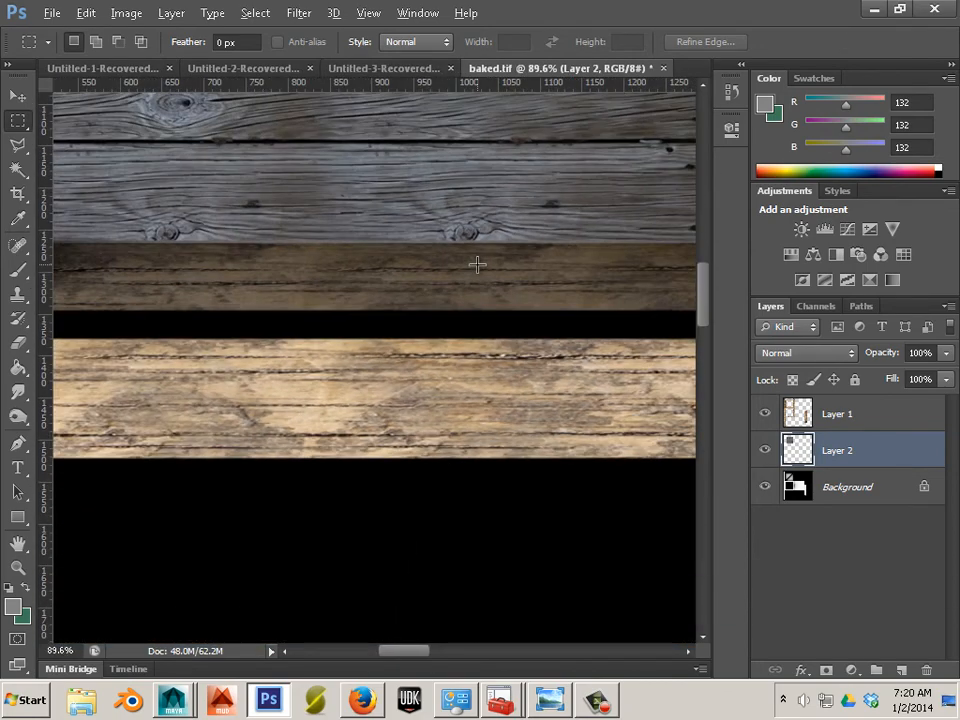
{"action": "key", "text": "alt"}
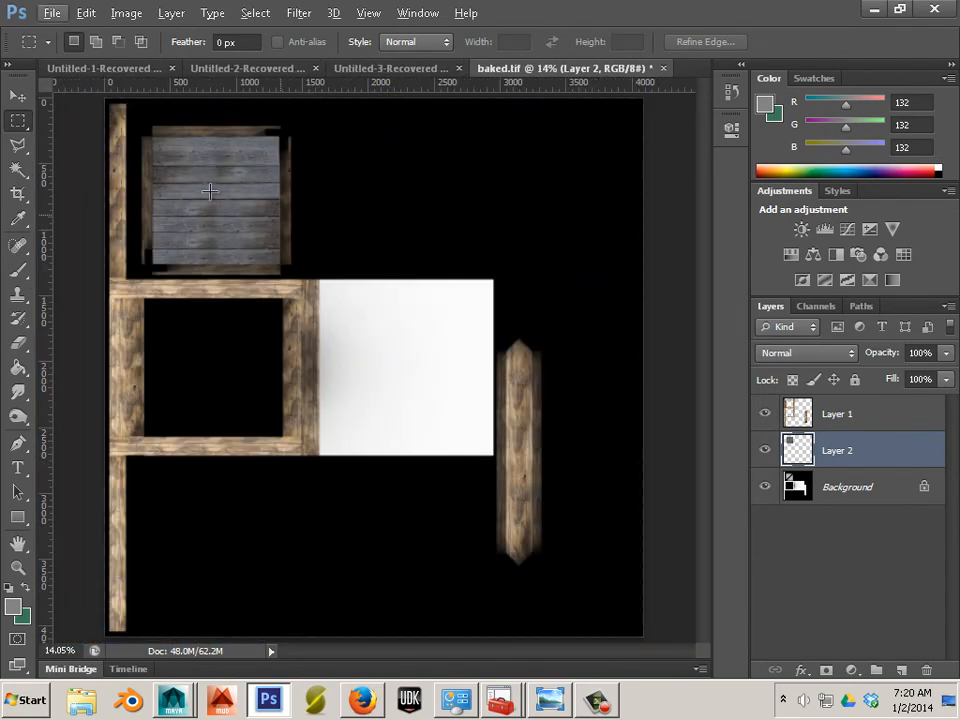
- Place two side-by-side copies of the plank panel over the upper part of the white rectangle and erase the seam between them
{"action": "left_click", "coordinate": [20, 96]}
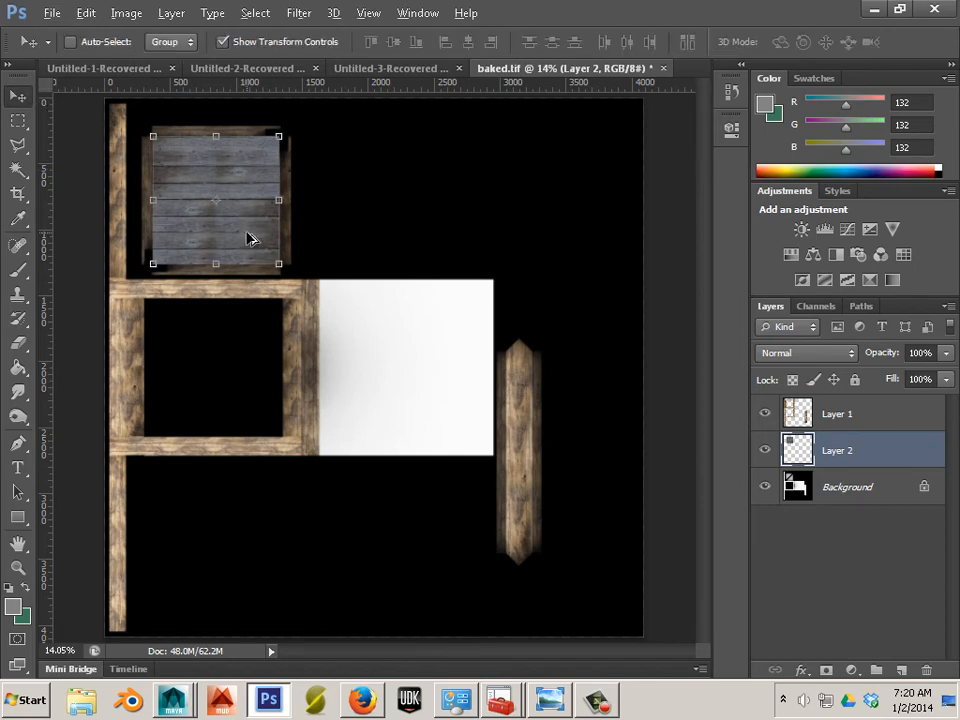
{"action": "left_click_drag", "start_coordinate": [250, 238], "coordinate": [418, 383]}
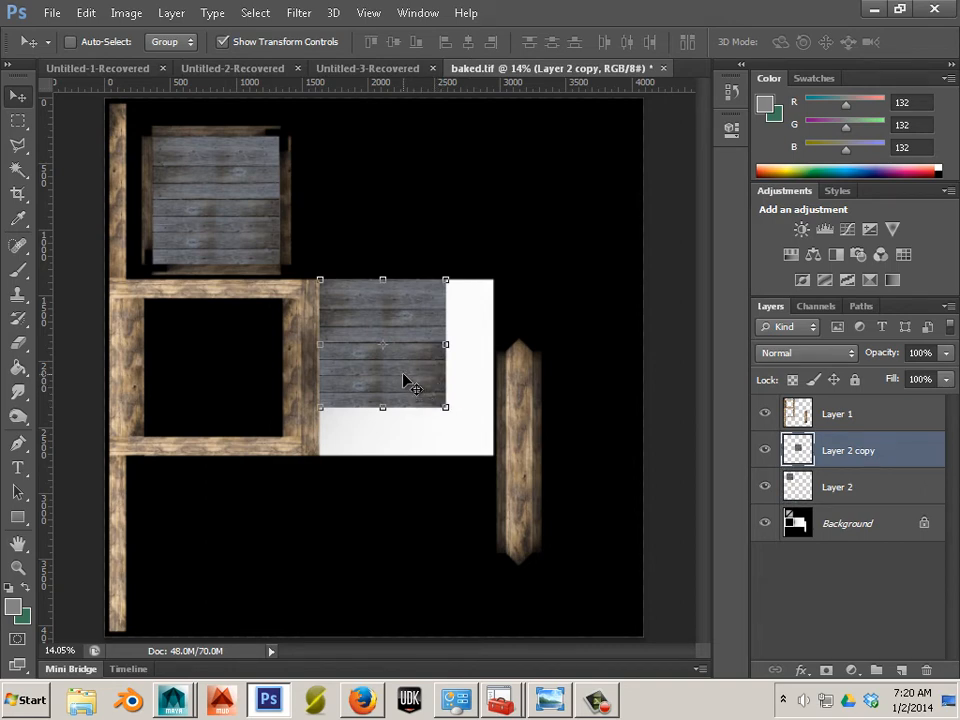
{"action": "left_click_drag", "start_coordinate": [398, 376], "coordinate": [478, 378]}
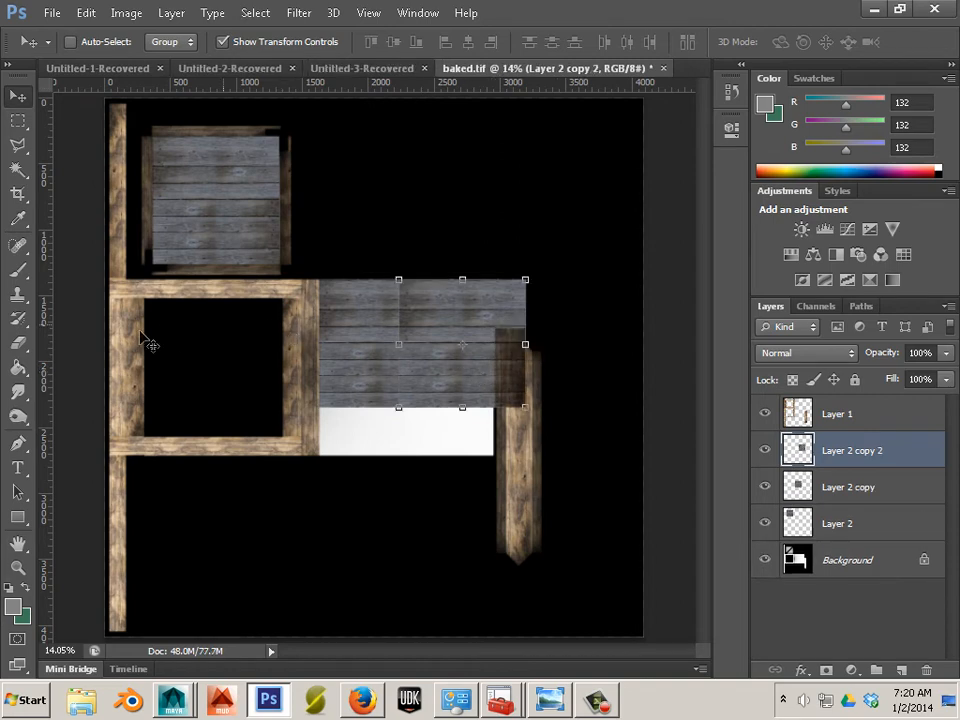
{"action": "left_click", "coordinate": [19, 343]}
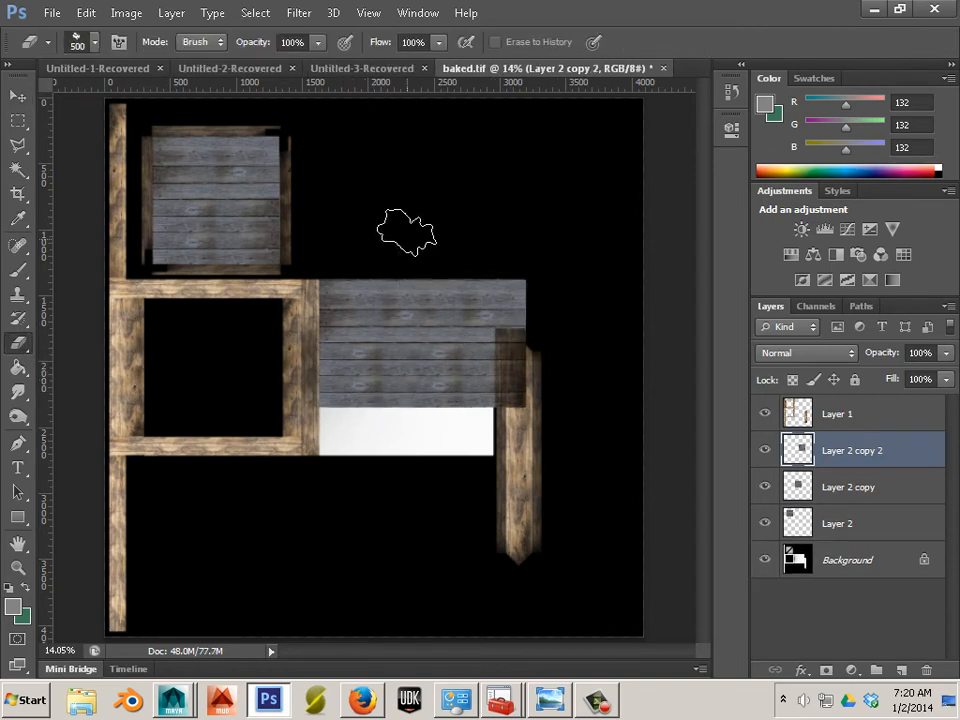
{"action": "left_click", "coordinate": [21, 98]}
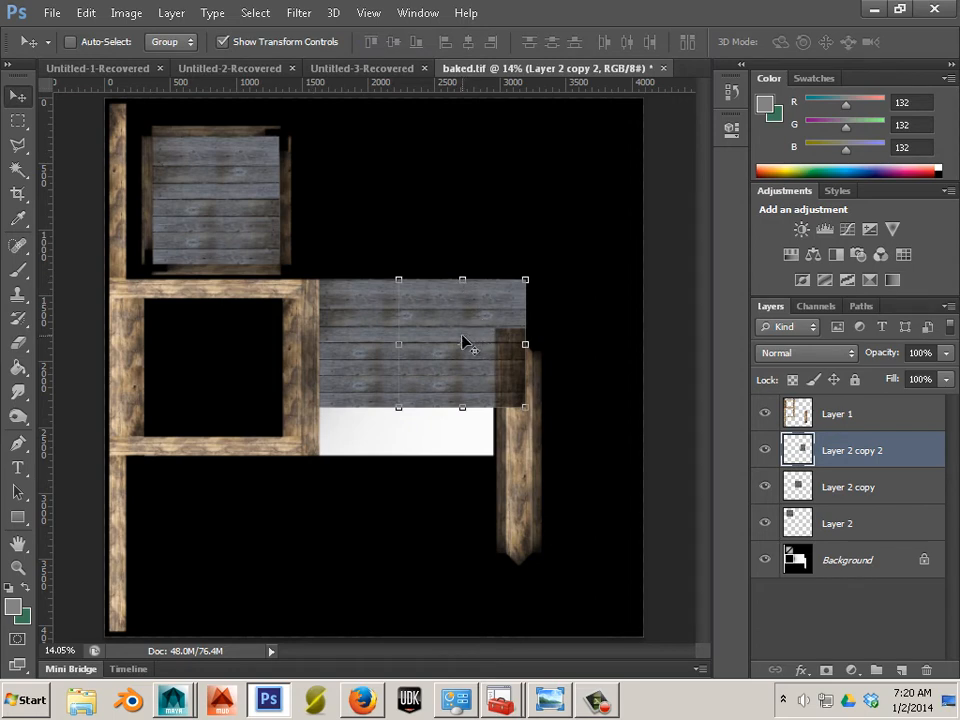
{"action": "left_click", "coordinate": [765, 450]}
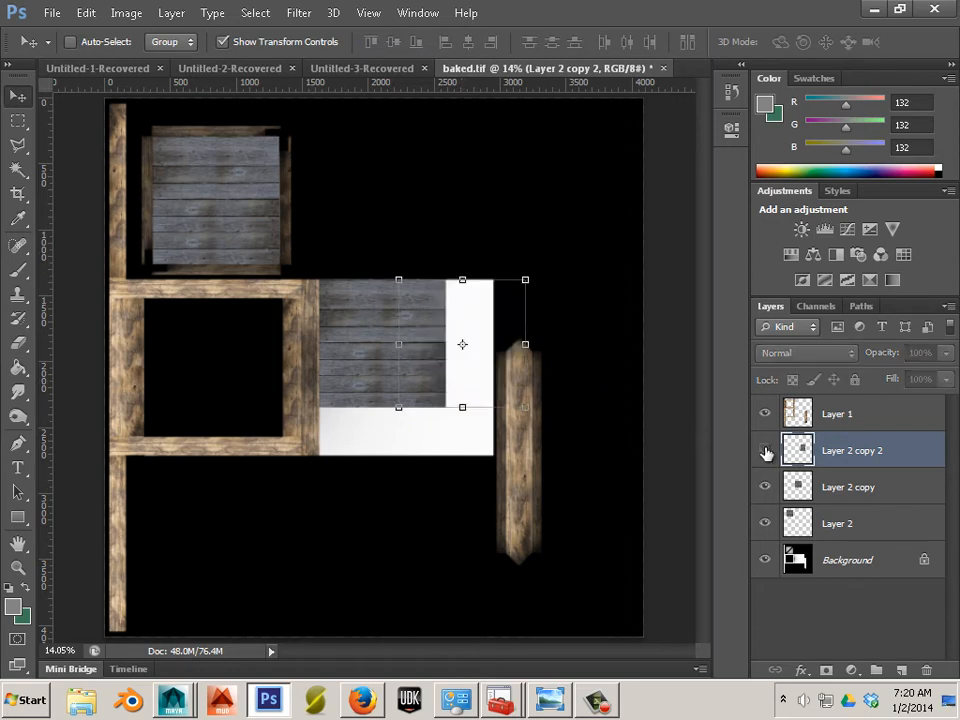
{"action": "left_click", "coordinate": [765, 450]}
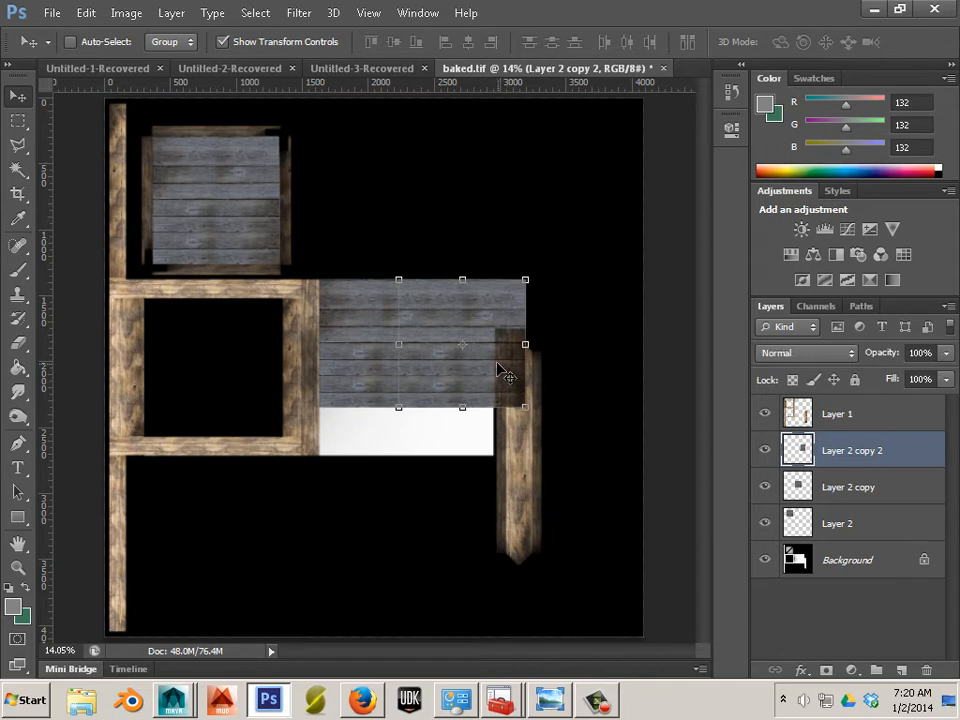
- Merge Layer 2 copy 2 into Layer 2 copy and duplicate the merged planks downward over the rest of the white rectangle
{"action": "key", "text": "ctrl+e"}
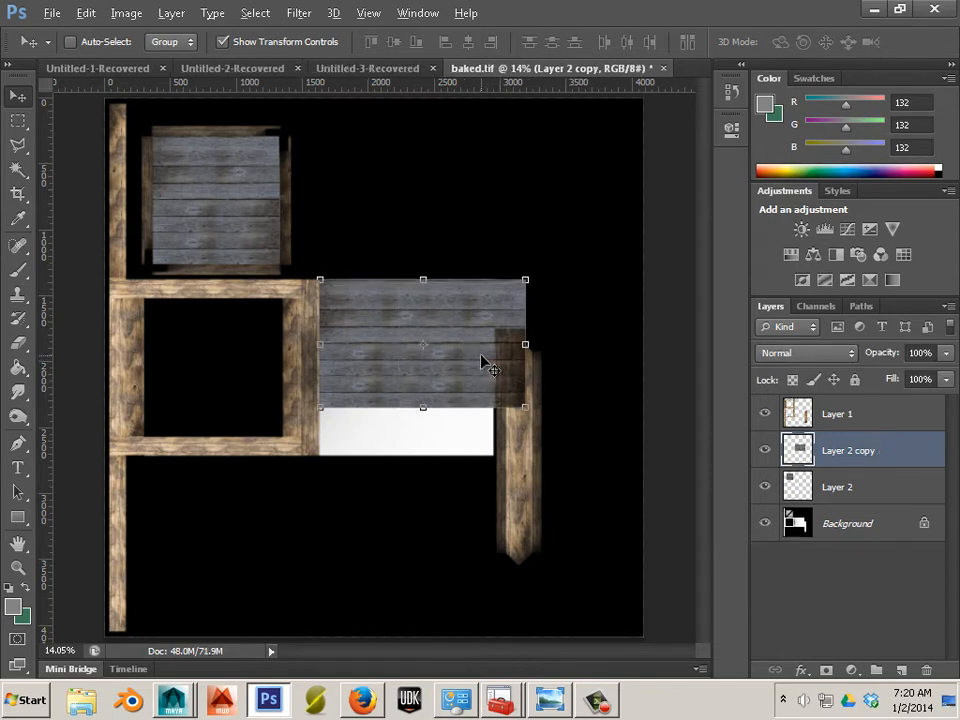
{"action": "left_click_drag", "start_coordinate": [481, 362], "coordinate": [477, 474]}
{"action": "left_click", "coordinate": [20, 121]}
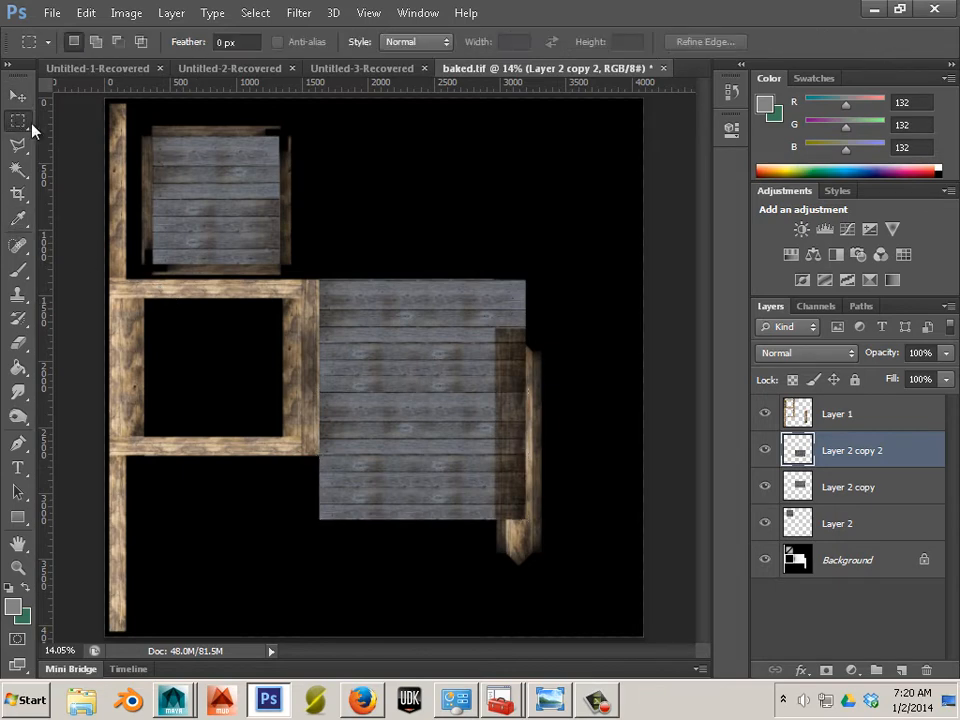
- Delete the plank overhang that covers the pointed post from both Layer 2 copy 2 and Layer 2 copy, and deselect
{"action": "left_click_drag", "start_coordinate": [599, 231], "coordinate": [496, 557]}
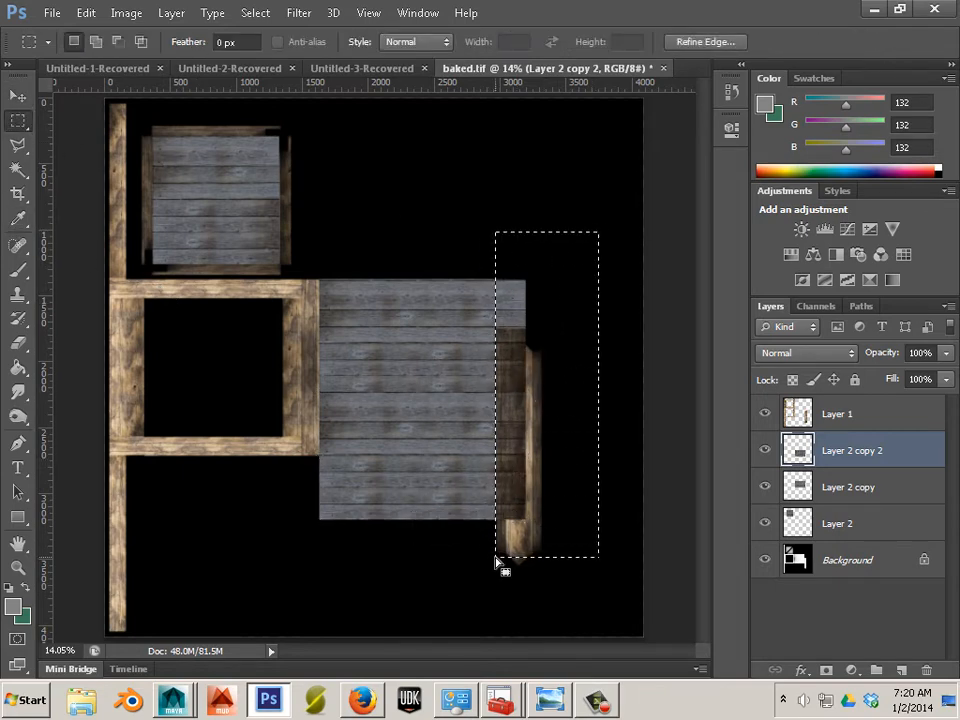
{"action": "key", "text": "Delete"}
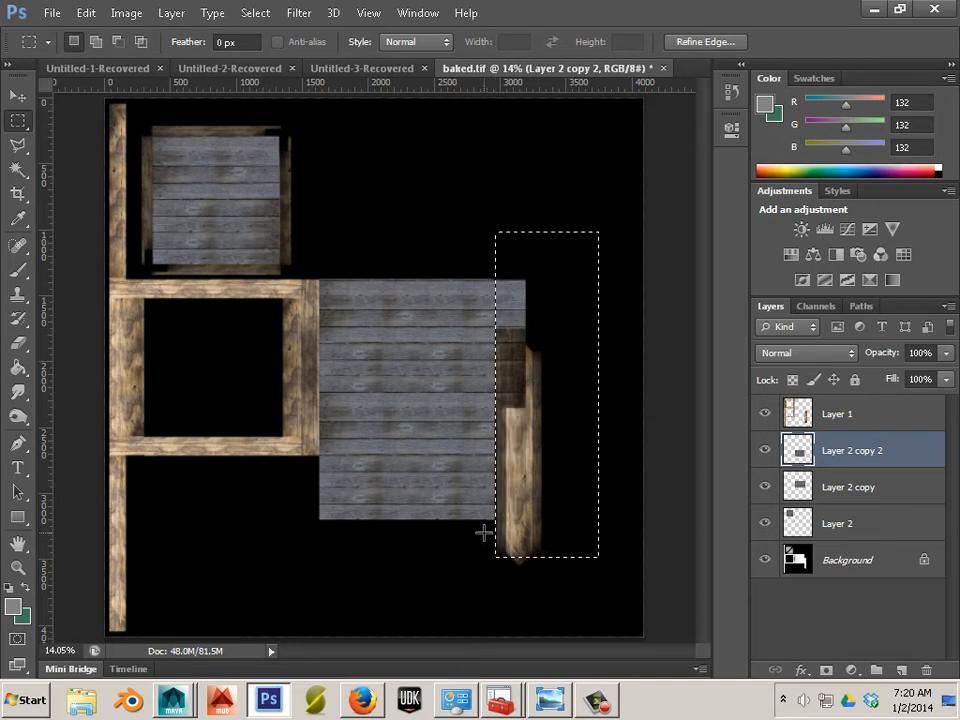
{"action": "left_click", "coordinate": [862, 484]}
{"action": "key", "text": "Delete"}
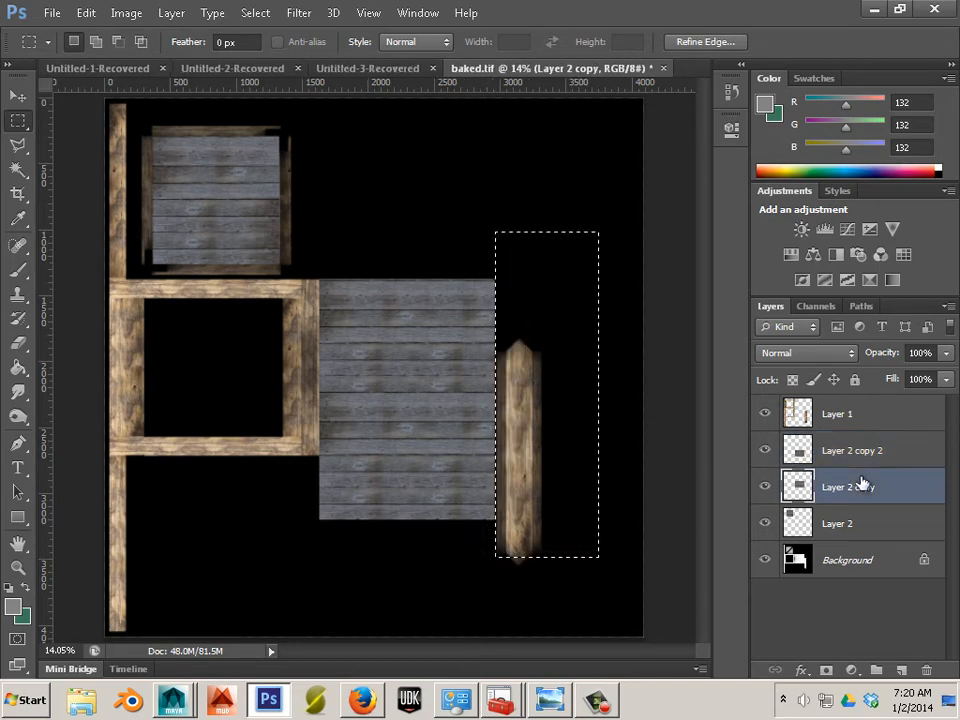
{"action": "key", "text": "ctrl+d"}
- Delete the surplus planks of Layer 2 copy 2 below the frame's lower edge and clear the selection
{"action": "left_click_drag", "start_coordinate": [250, 543], "coordinate": [567, 459]}
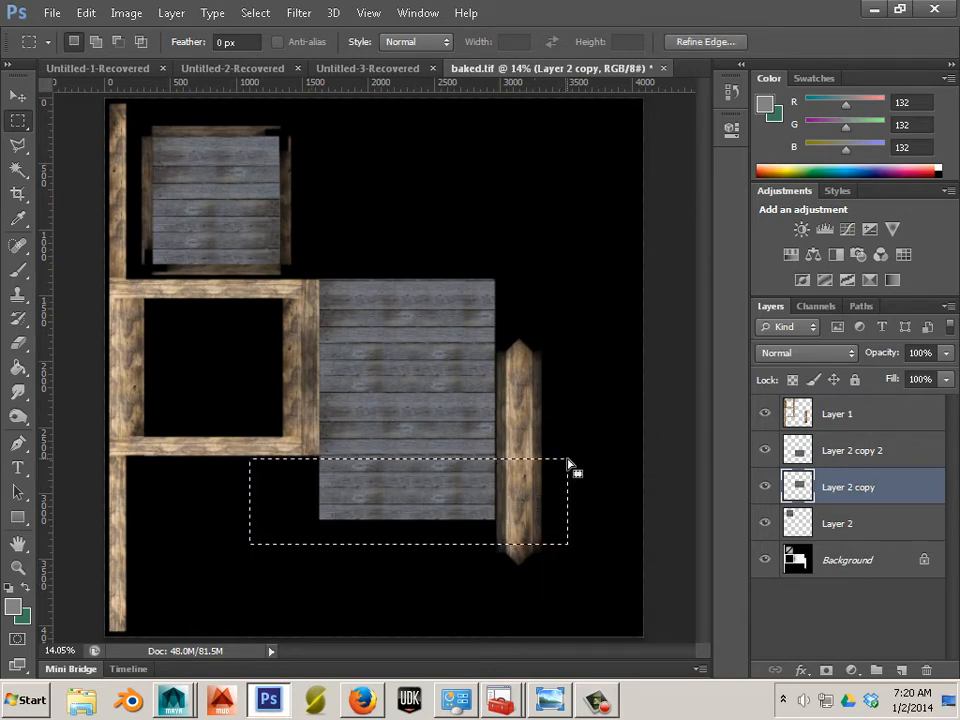
{"action": "left_click", "coordinate": [892, 456]}
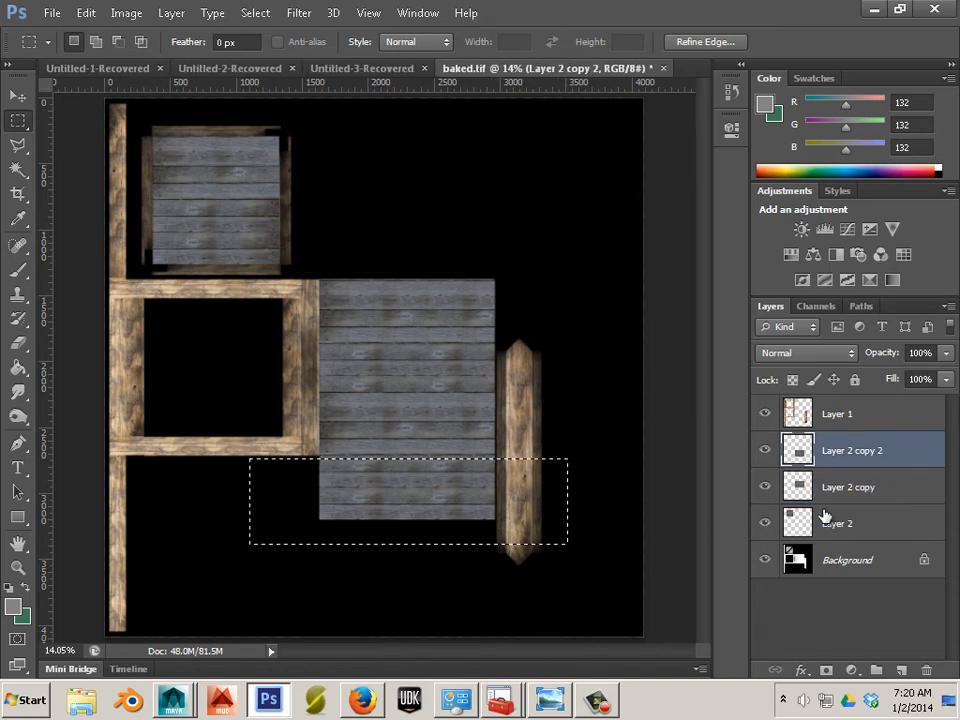
{"action": "key", "text": "Delete"}
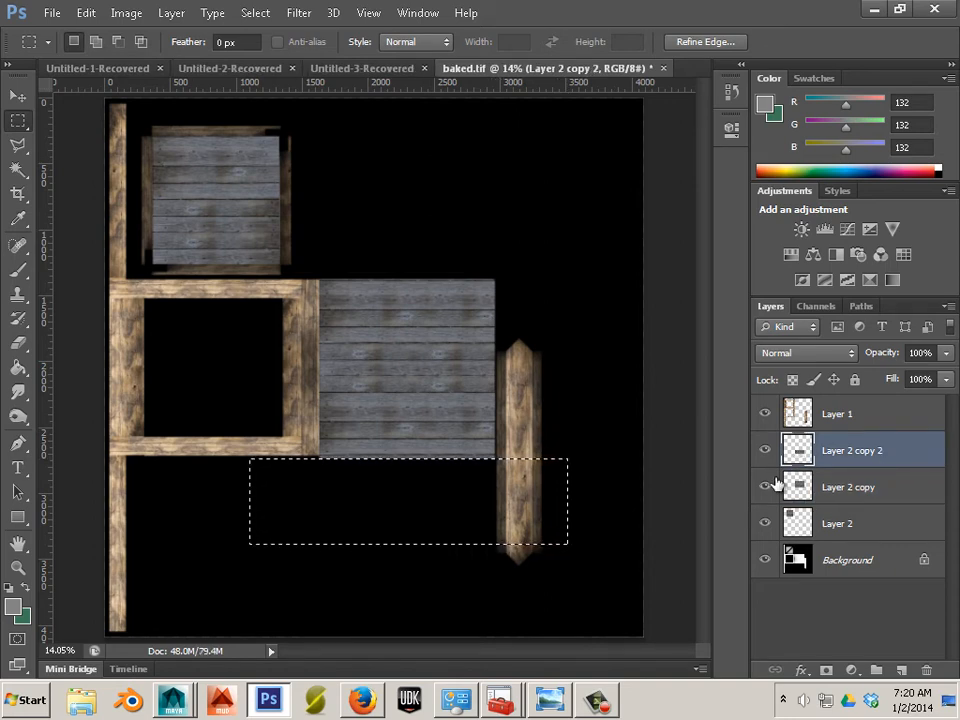
{"action": "left_click", "coordinate": [255, 13]}
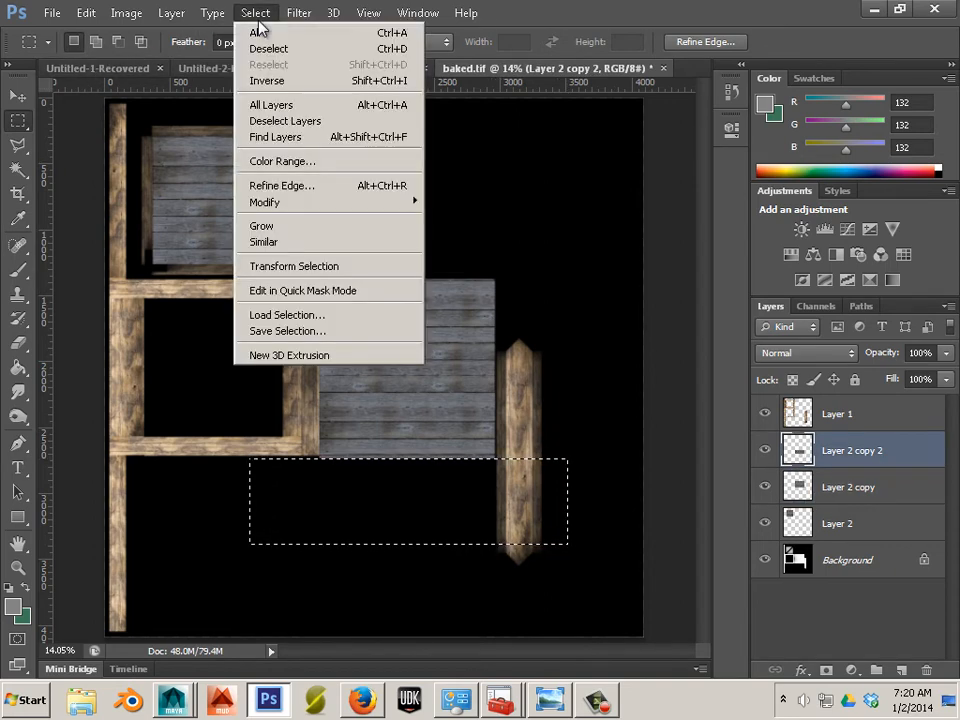
{"action": "left_click", "coordinate": [268, 50]}
{"action": "scroll", "coordinate": [444, 384], "scroll_direction": "up", "scroll_amount": 2}
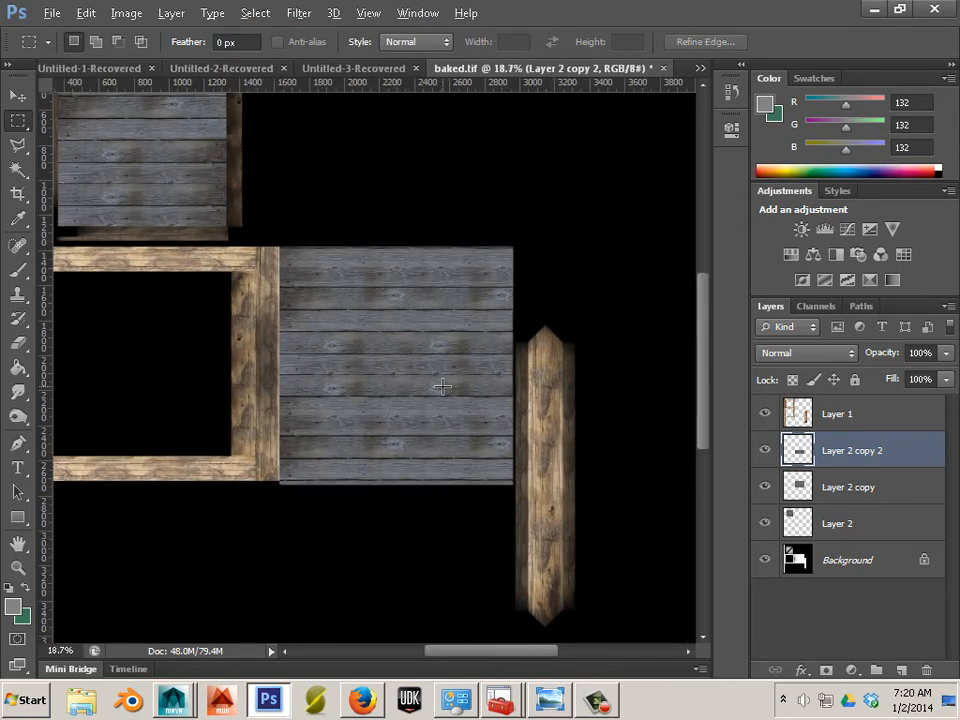
{"action": "scroll", "coordinate": [443, 386], "scroll_direction": "down", "scroll_amount": 3}
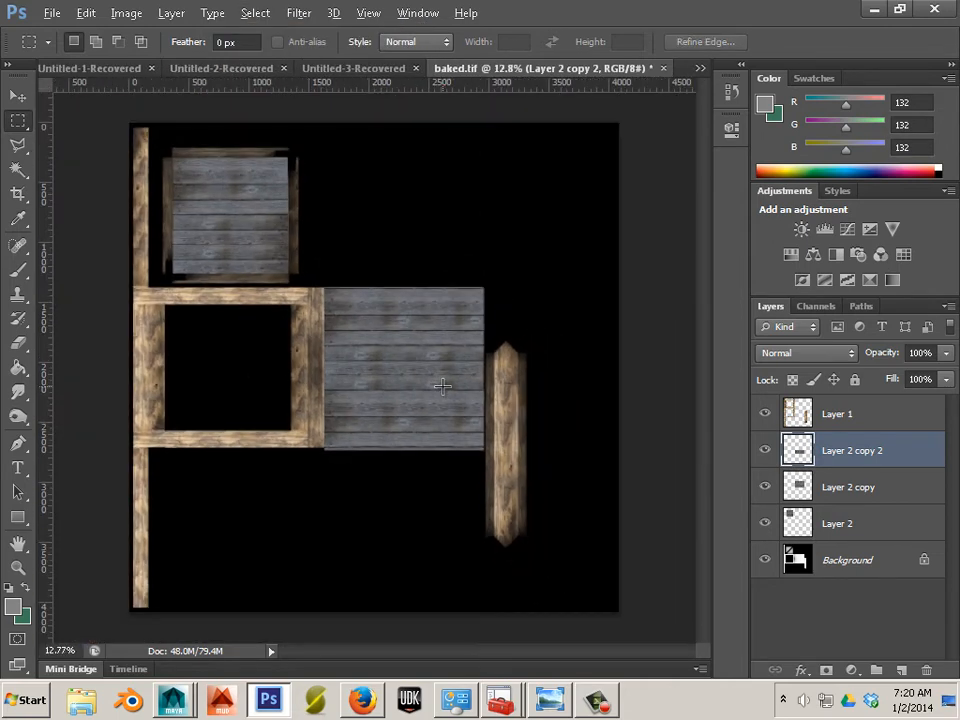
- Merge Layer 1 down through the plank copies into Layer 2
{"action": "left_click", "coordinate": [848, 412]}
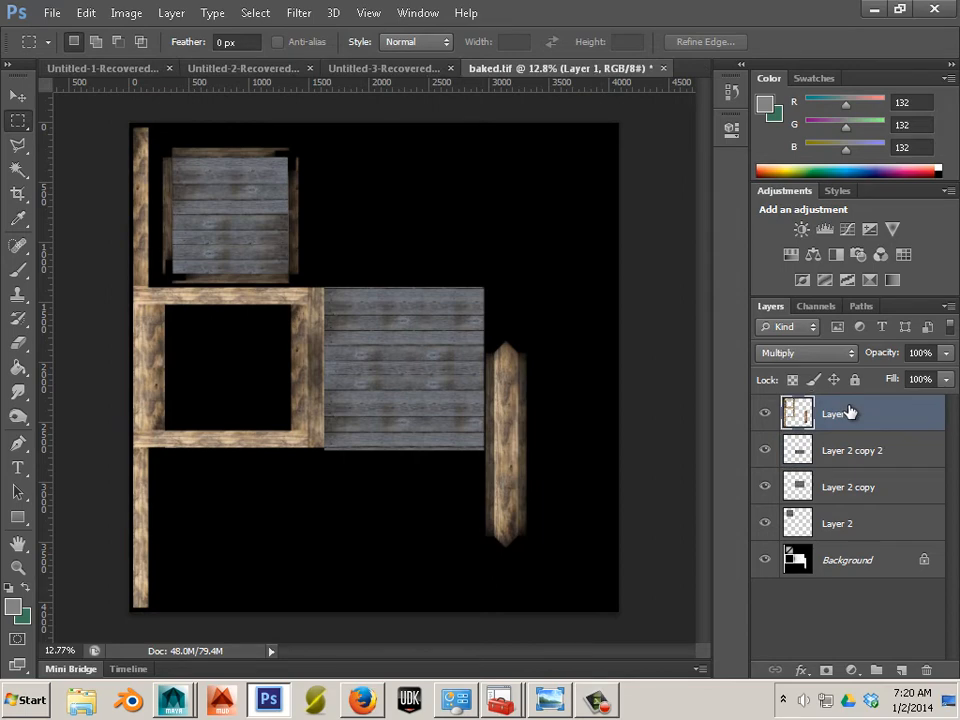
{"action": "key", "text": "ctrl+e"}
{"action": "key", "text": "ctrl+e"}
{"action": "key", "text": "ctrl+e"}
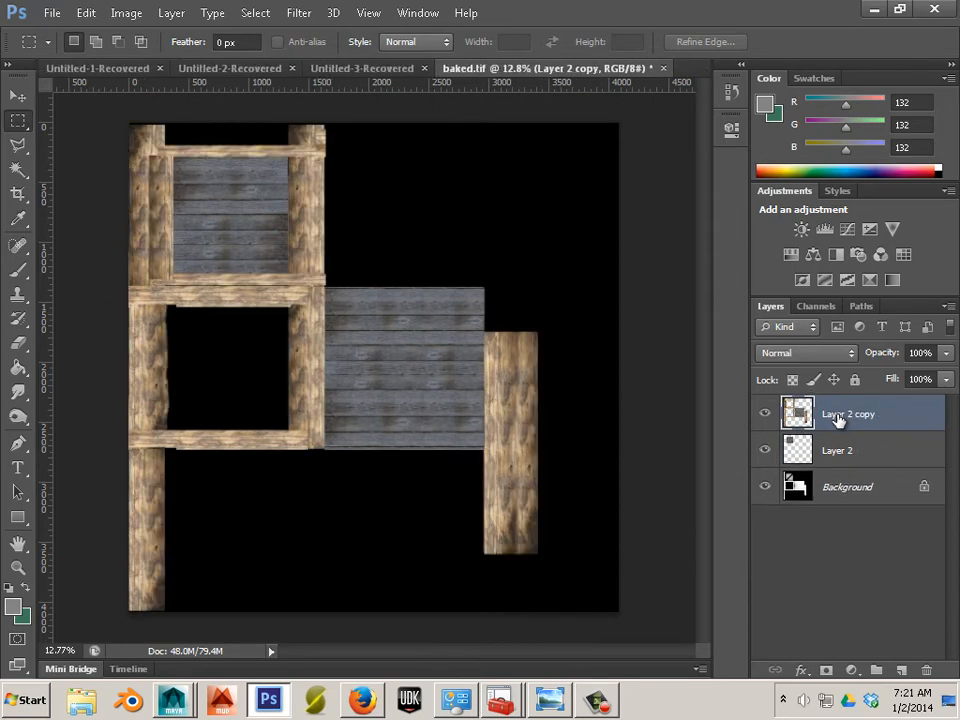
- Convert the Background into Layer 0, place it above Layer 2, and set its blend mode to Multiply
{"action": "left_click", "coordinate": [853, 448]}
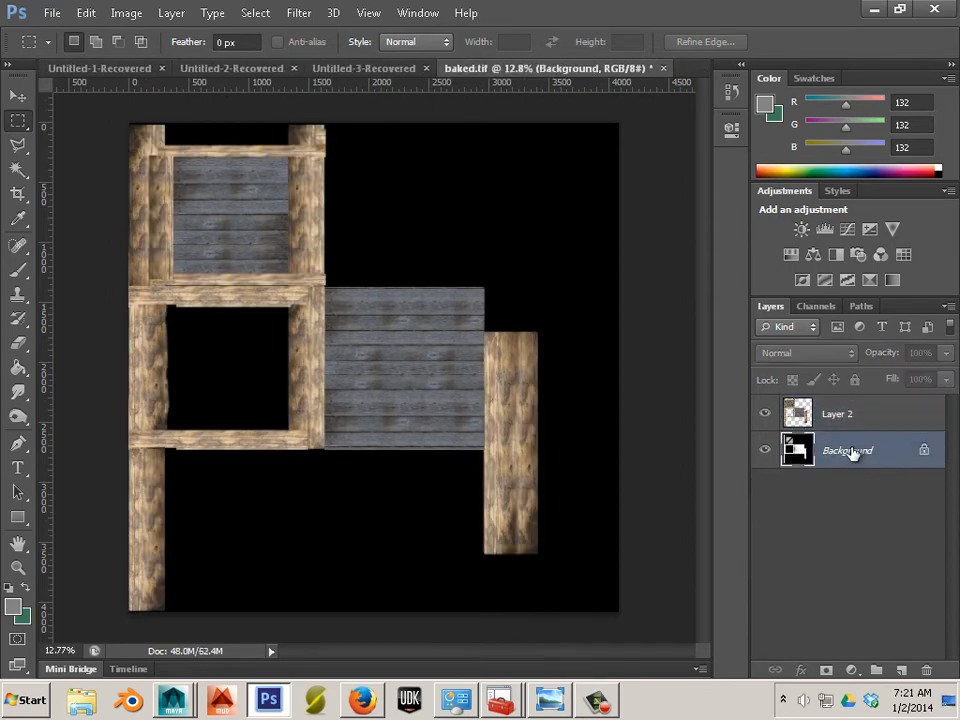
{"action": "double_click", "coordinate": [853, 452]}
{"action": "left_click", "coordinate": [633, 222]}
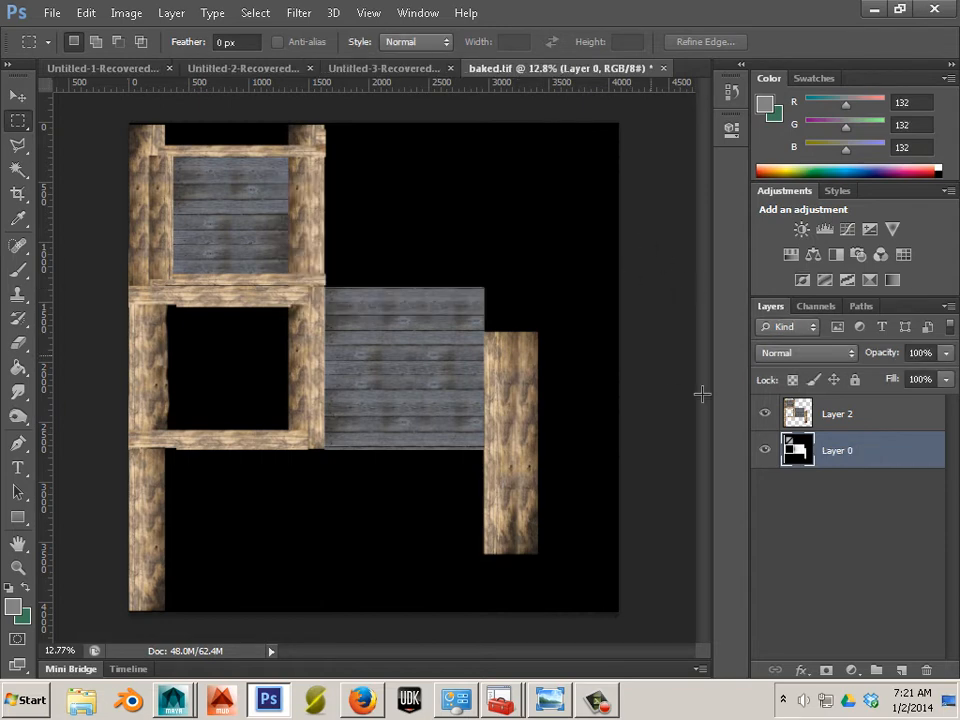
{"action": "left_click_drag", "start_coordinate": [880, 450], "coordinate": [880, 405]}
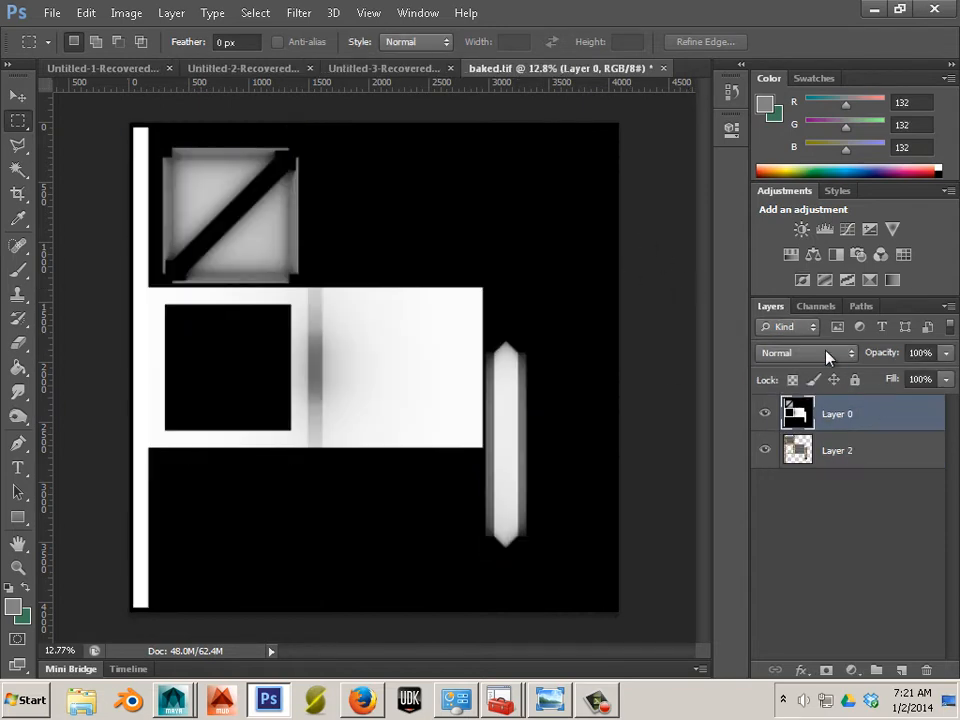
{"action": "left_click", "coordinate": [826, 358]}
{"action": "left_click", "coordinate": [790, 66]}
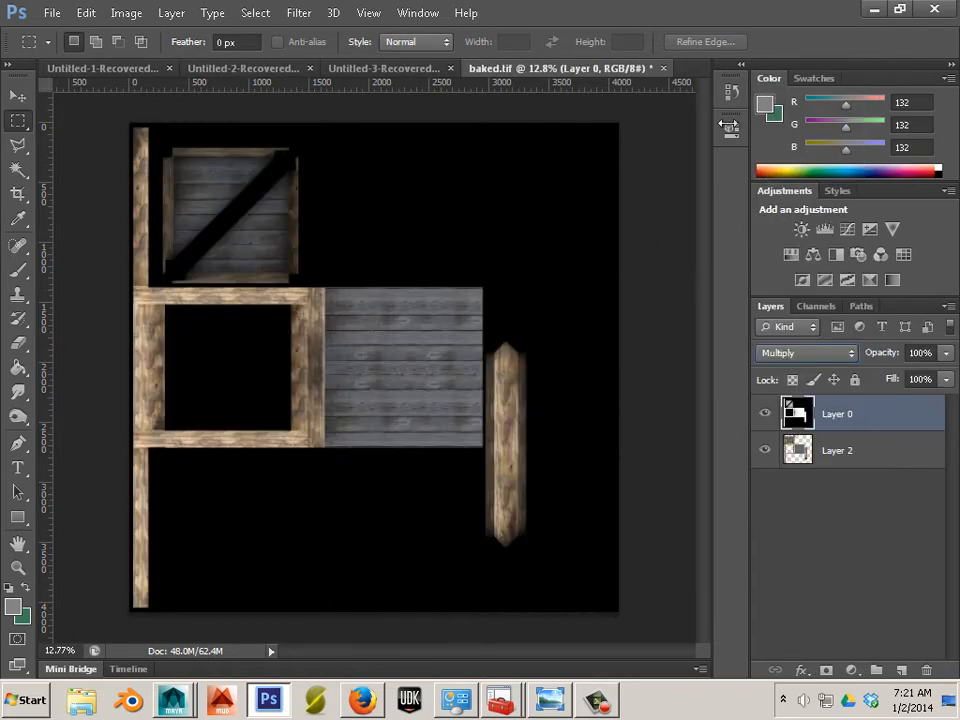
- Preview Layer 0 in other blend modes, including Dissolve, and return it to Multiply
{"action": "key", "text": "shift+alt+n"}
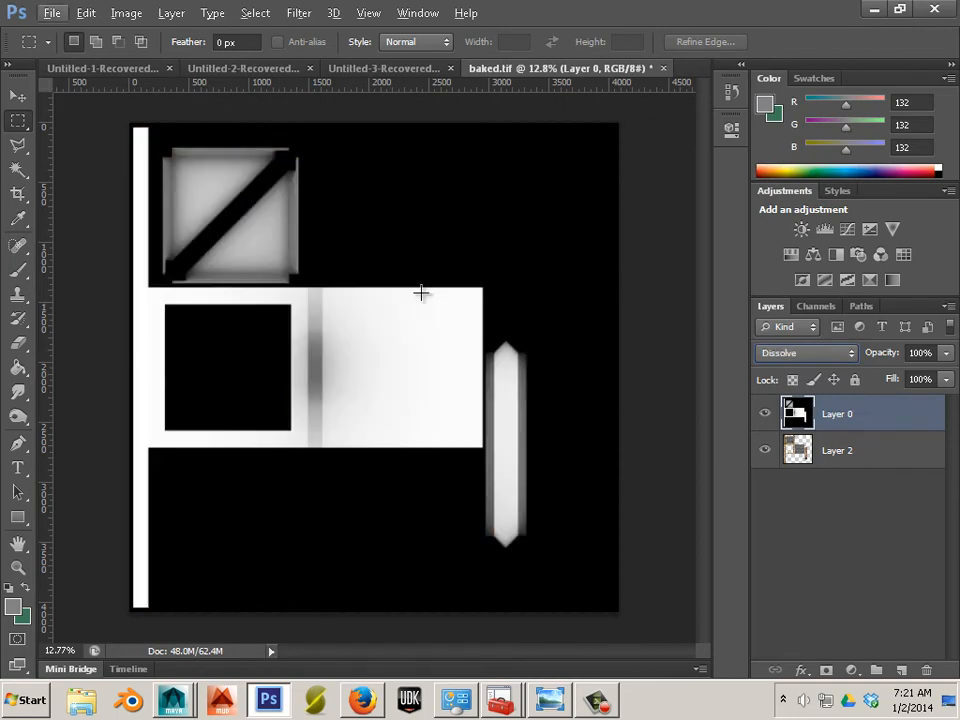
{"action": "key", "text": "shift+alt+k"}
{"action": "key", "text": "shift+alt+m"}
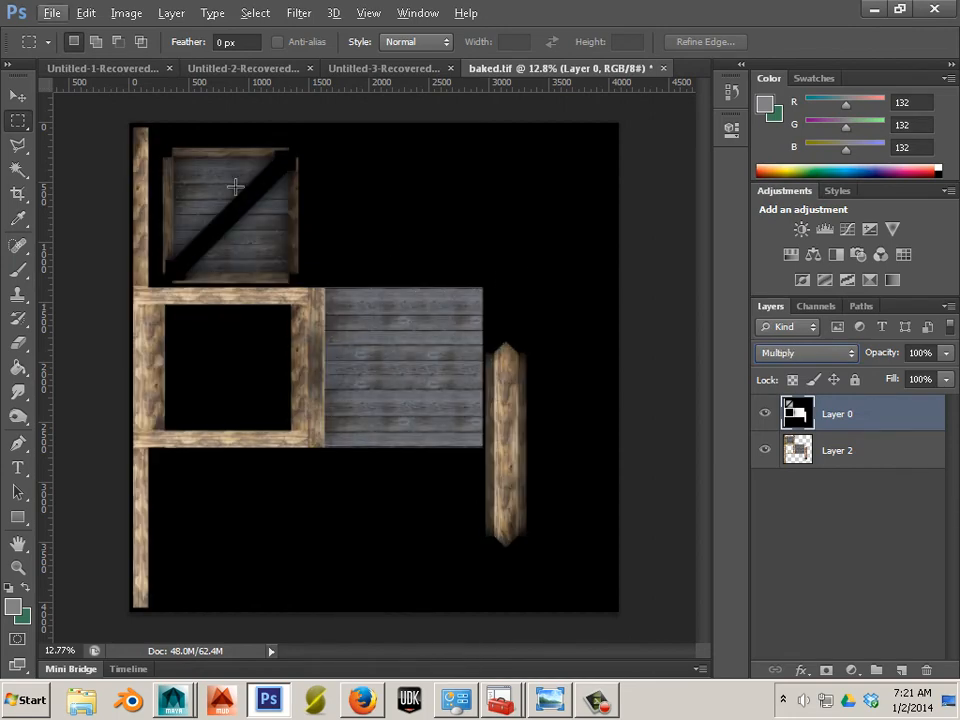
- Examine how the baked shadows blend with the wood across the crate panels, frame and post
{"action": "left_click", "coordinate": [18, 95]}
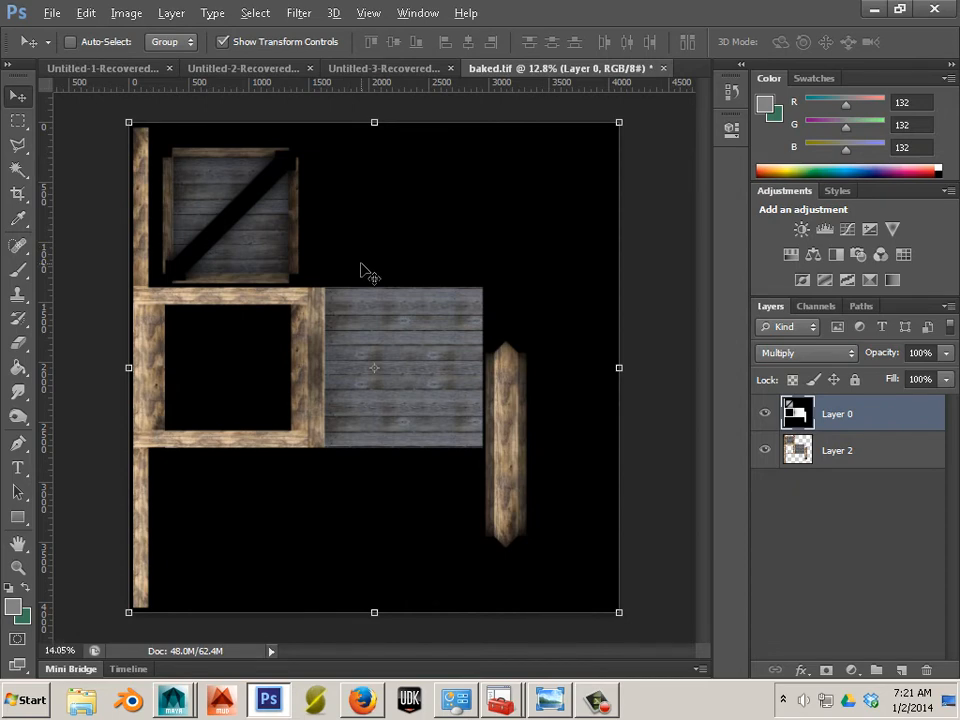
{"action": "scroll", "coordinate": [364, 270], "scroll_direction": "up", "scroll_amount": 3}
{"action": "scroll", "coordinate": [364, 270], "scroll_direction": "up", "scroll_amount": 1}
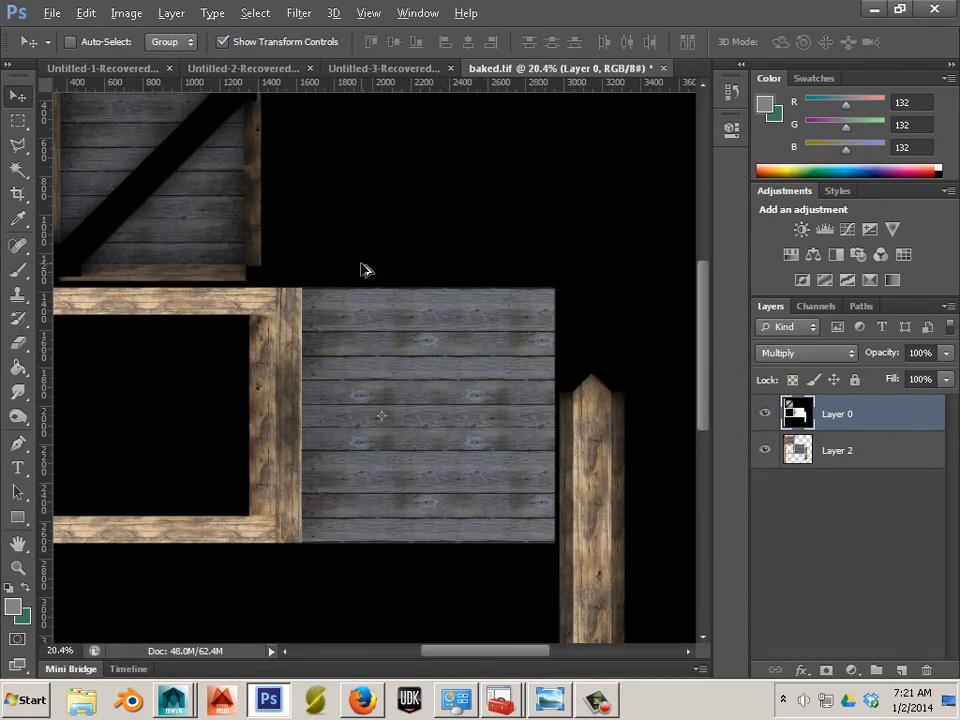
{"action": "scroll", "coordinate": [364, 270], "scroll_direction": "down", "scroll_amount": 4}
{"action": "scroll", "coordinate": [360, 268], "scroll_direction": "up", "scroll_amount": 3}
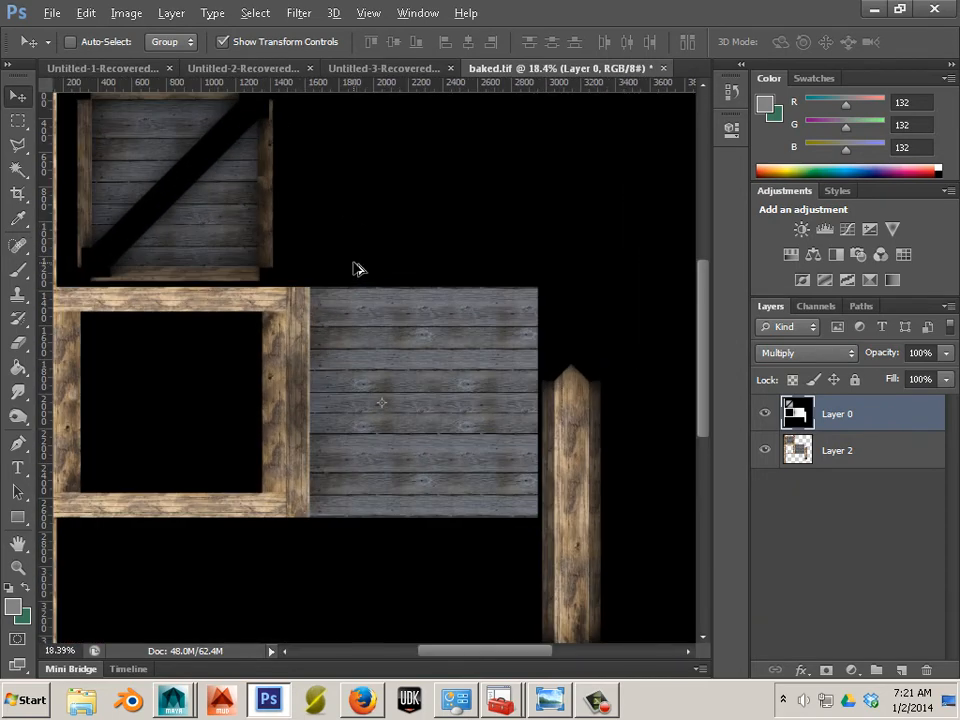
{"action": "scroll", "coordinate": [358, 268], "scroll_direction": "up", "scroll_amount": 1}
{"action": "scroll", "coordinate": [358, 268], "scroll_direction": "down", "scroll_amount": 3}
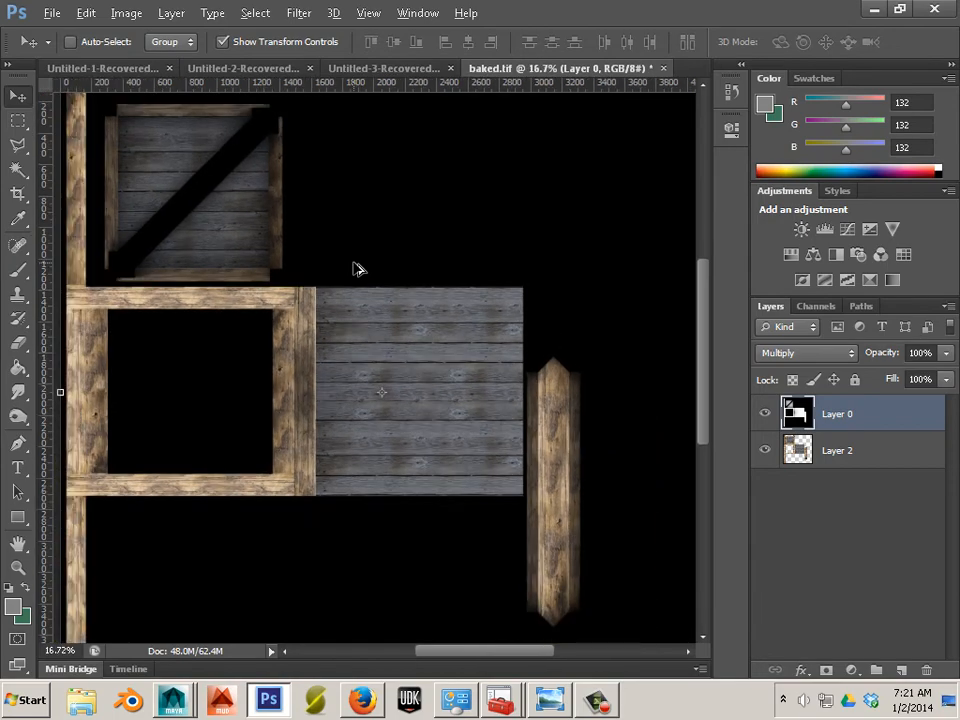
{"action": "scroll", "coordinate": [358, 268], "scroll_direction": "up", "scroll_amount": 1}
{"action": "scroll", "coordinate": [354, 268], "scroll_direction": "down", "scroll_amount": 3}
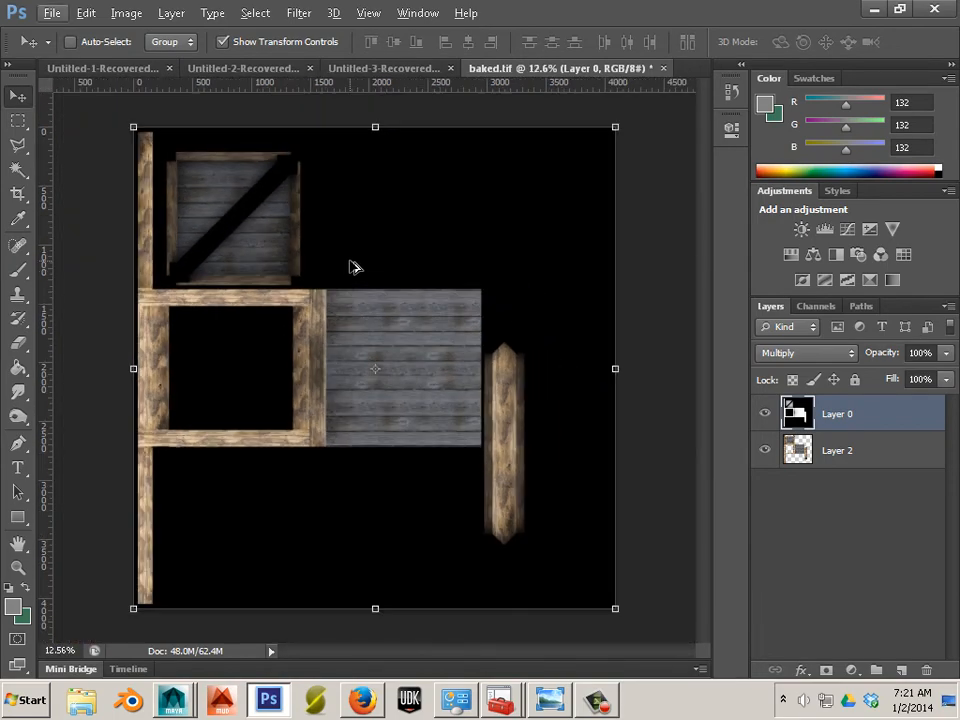
- Save the layered texture as a TIFF named Crate_cm in the lightMap folder, using LZW compression
{"action": "left_click", "coordinate": [40, 12]}
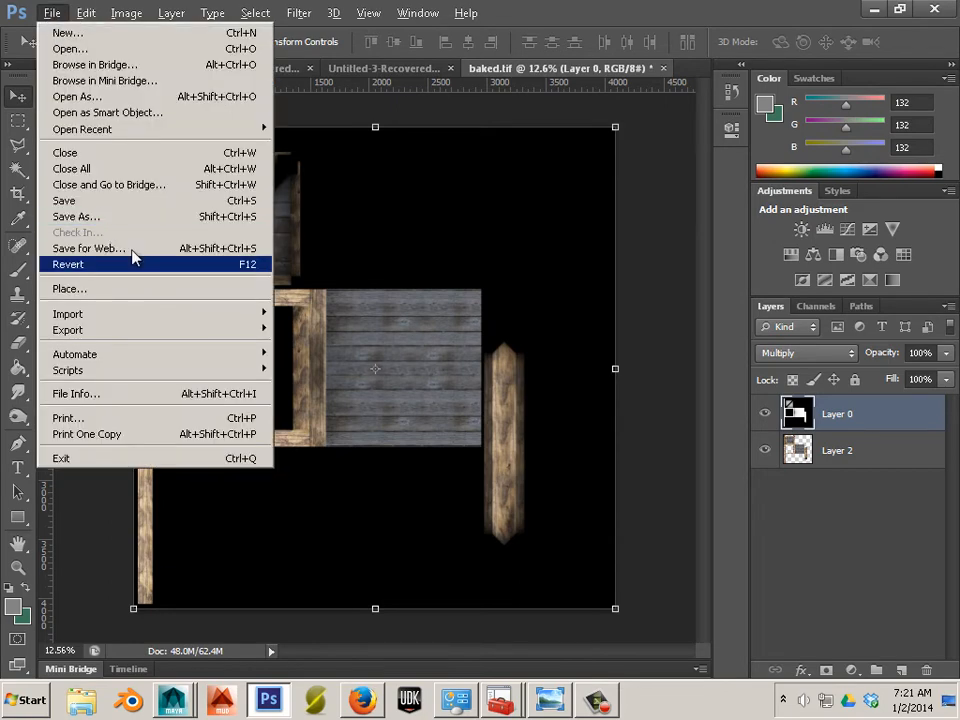
{"action": "left_click", "coordinate": [131, 218]}
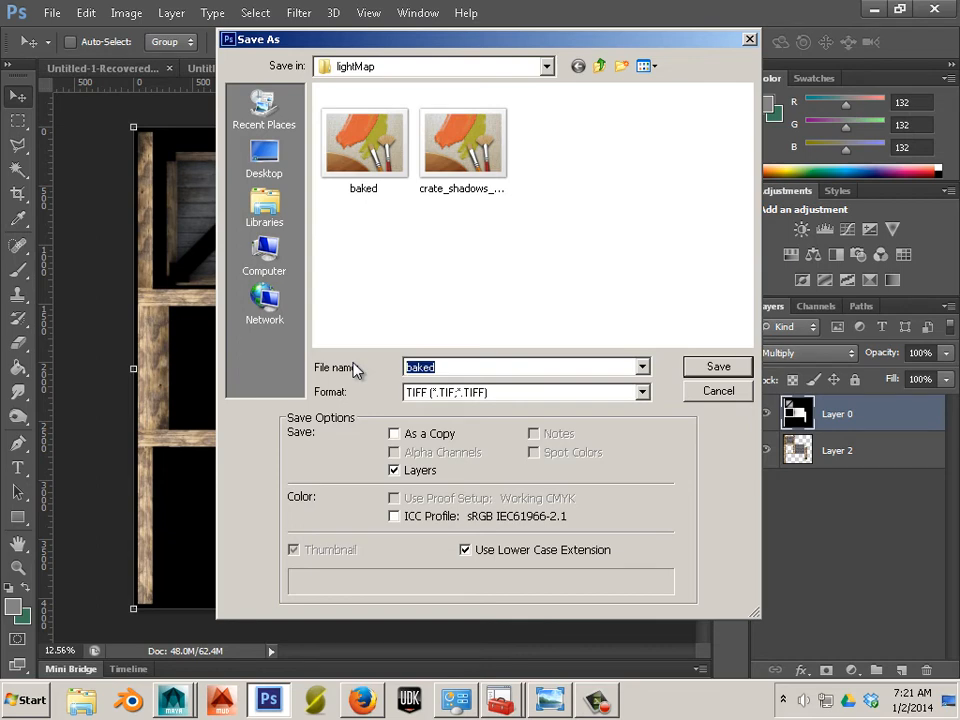
{"action": "type", "text": "c"}
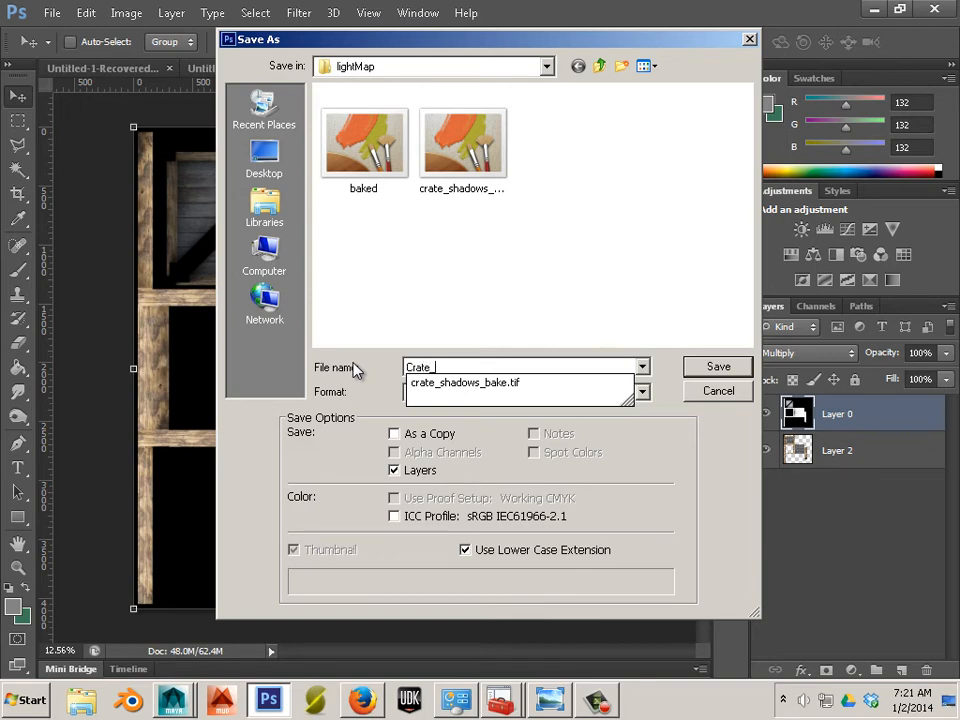
{"action": "type", "text": "rate_cm"}
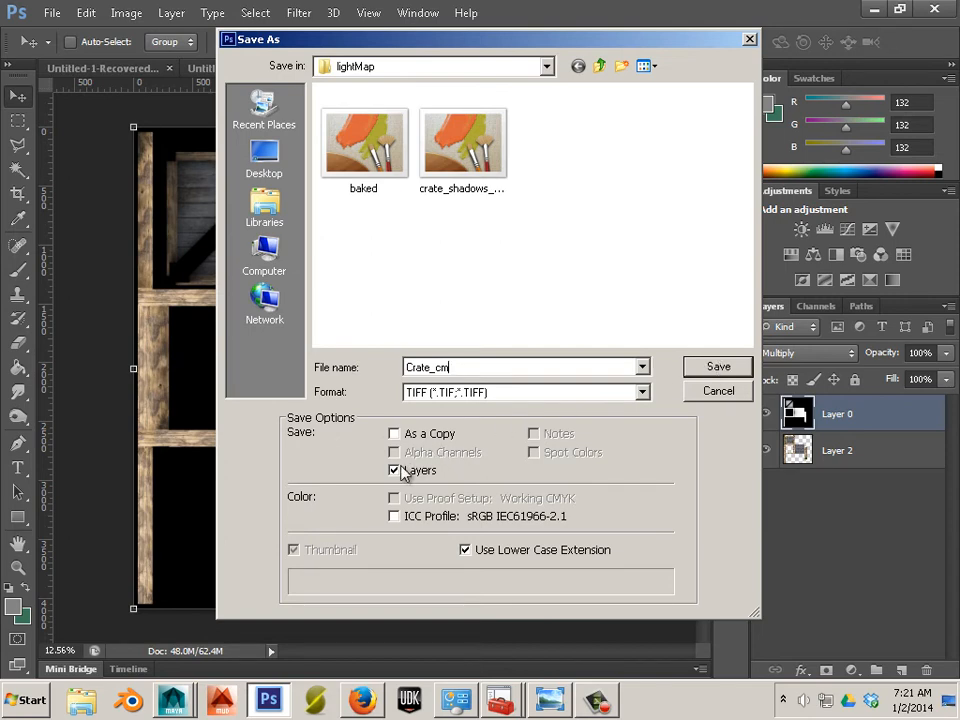
{"action": "key", "text": "Return"}
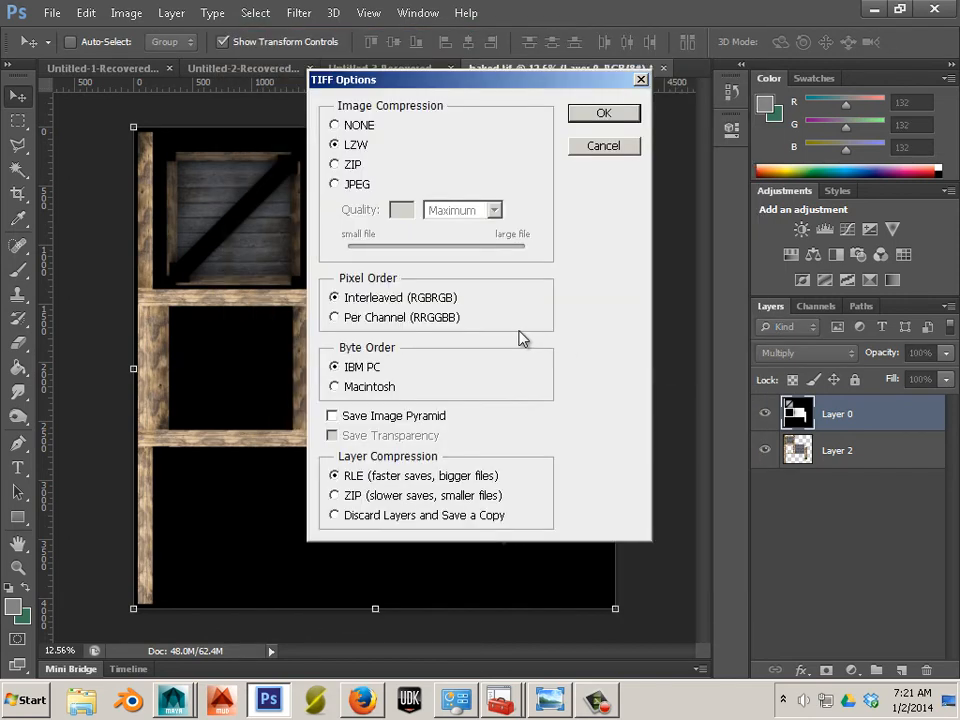
{"action": "left_click", "coordinate": [609, 113]}
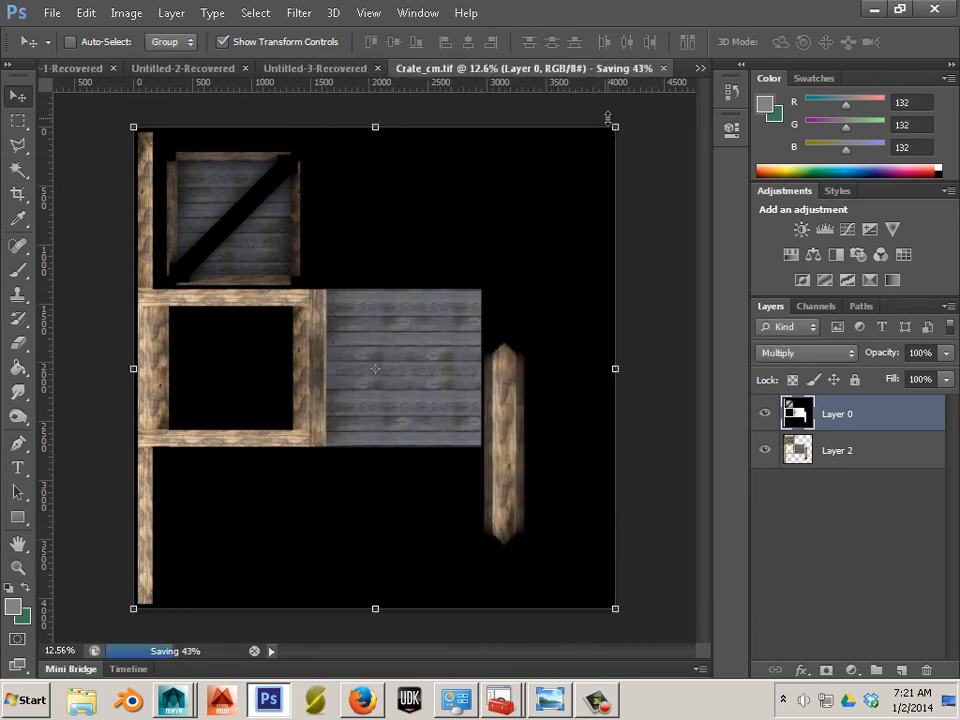
- Switch to Maya and reopen the attributes of the baked_fnbake1 file texture from the Hypershade
{"action": "key", "text": "alt+Tab"}
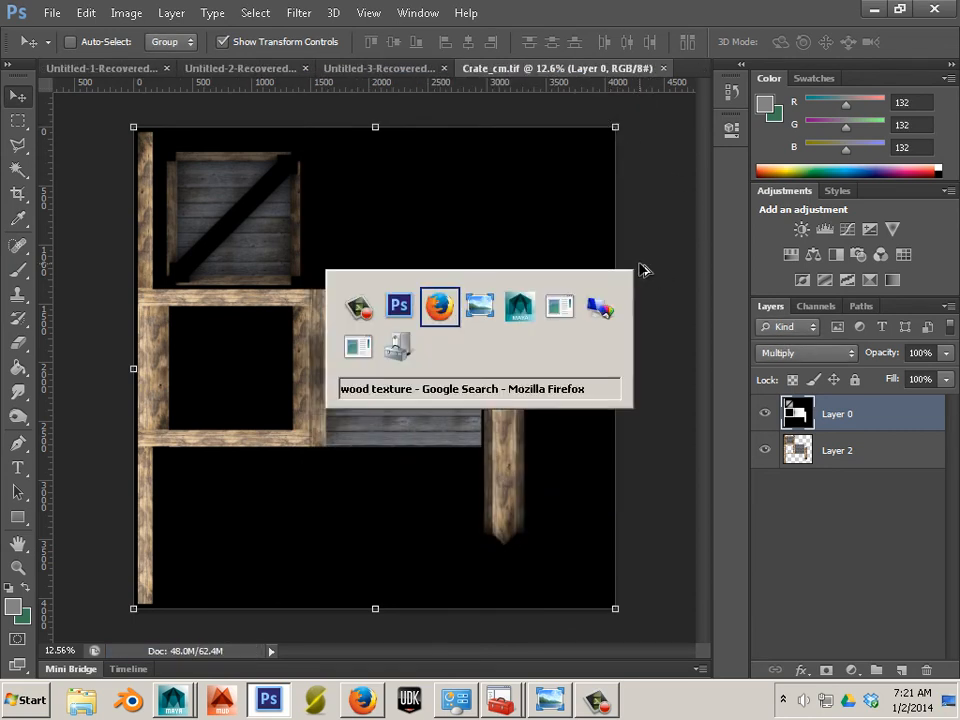
{"action": "key", "text": "alt+Tab"}
{"action": "key", "text": "alt+Tab"}
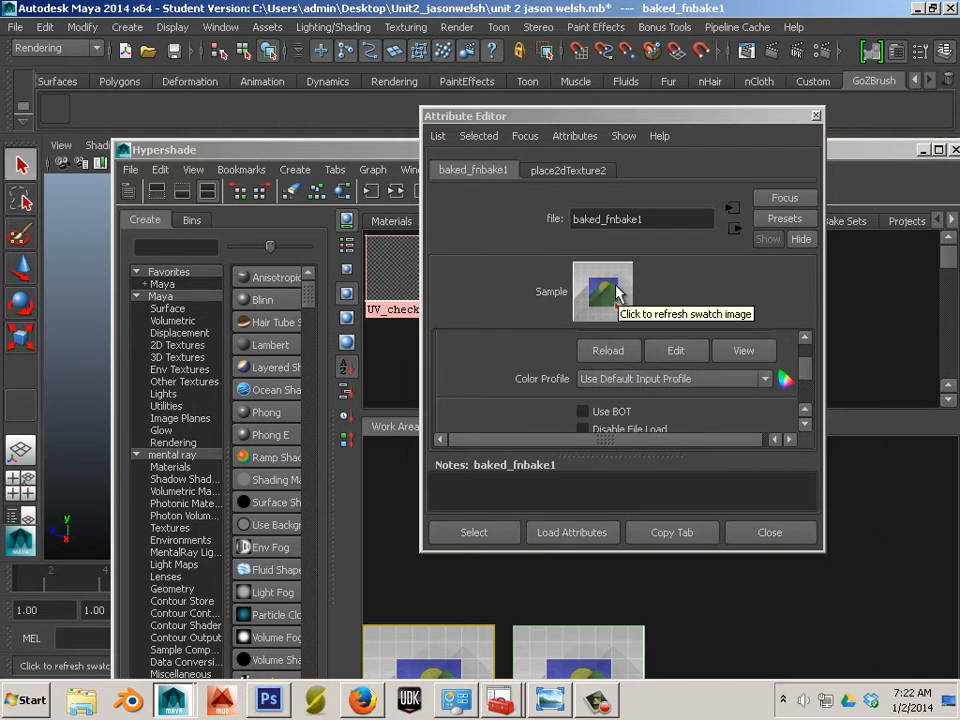
{"action": "left_click", "coordinate": [816, 115]}
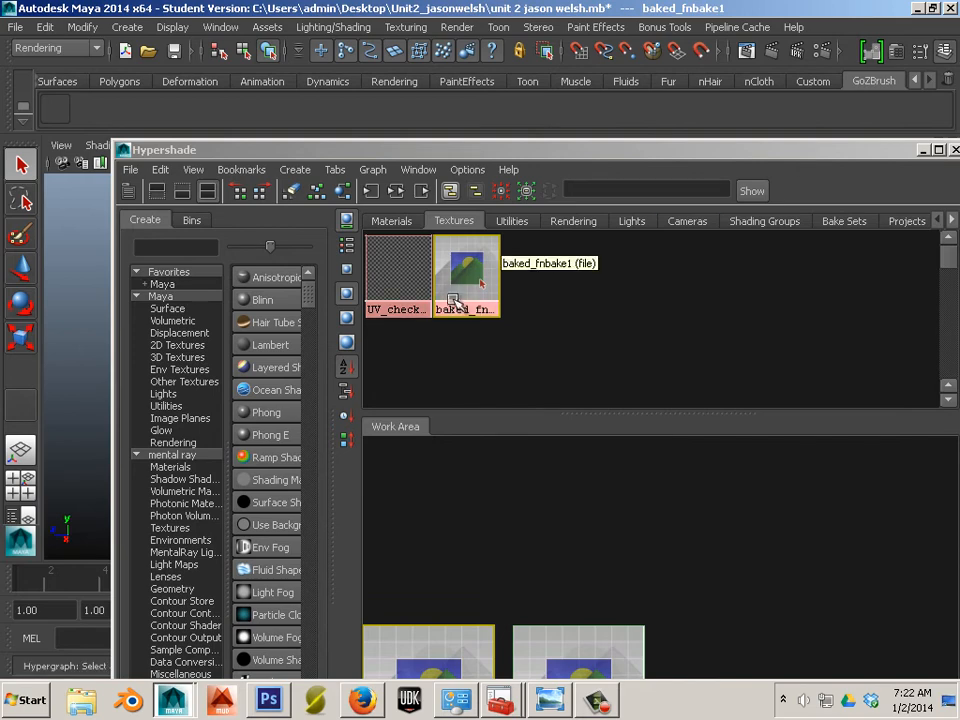
{"action": "left_click", "coordinate": [465, 292]}
{"action": "double_click", "coordinate": [465, 292]}
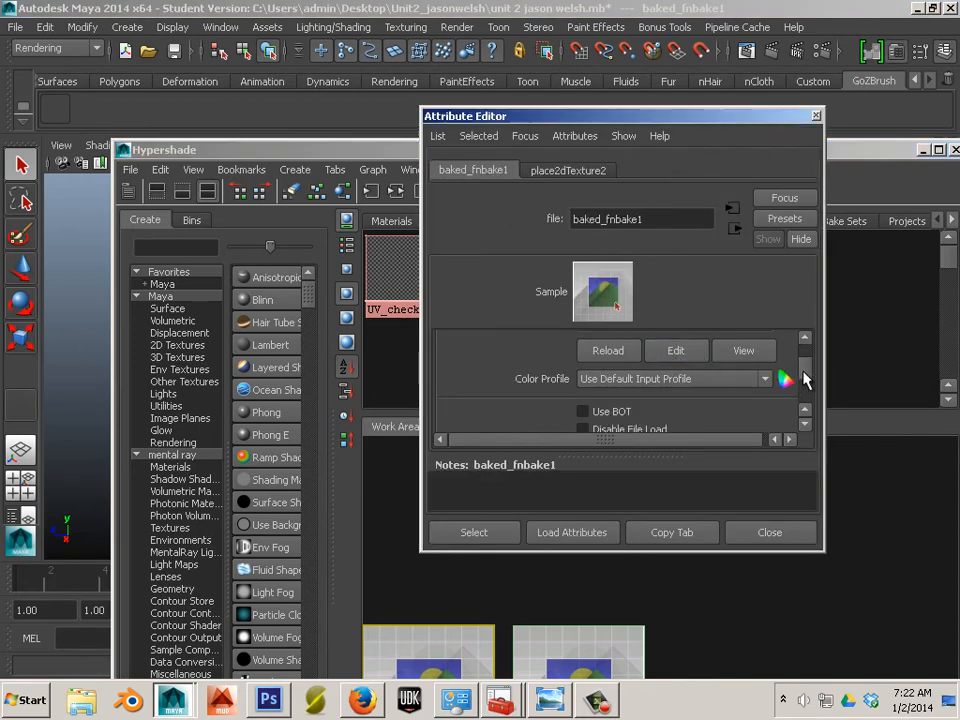
- Load Crate_cm.tif from the project's renderData/mentalray/lightMap folder as the image of the baked_fnbake1 texture, and close its attributes
{"action": "mouse_move", "coordinate": [806, 377]}
{"action": "left_mouse_down"}
{"action": "mouse_move", "coordinate": [806, 364]}
{"action": "mouse_move", "coordinate": [810, 371]}
{"action": "left_mouse_up"}
{"action": "left_click", "coordinate": [784, 409]}
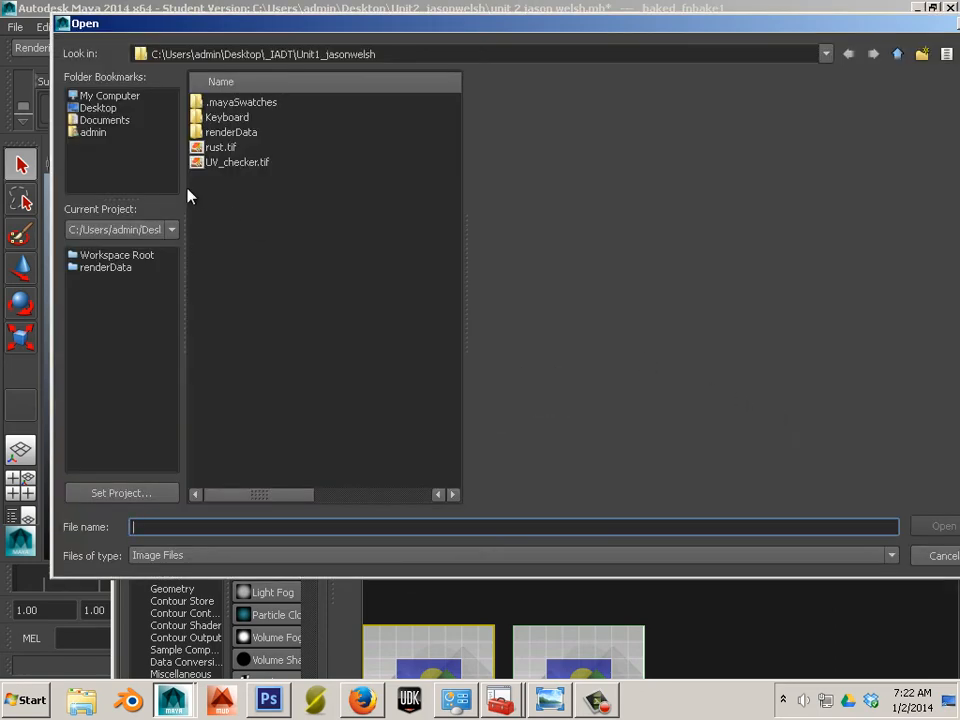
{"action": "left_click", "coordinate": [99, 110]}
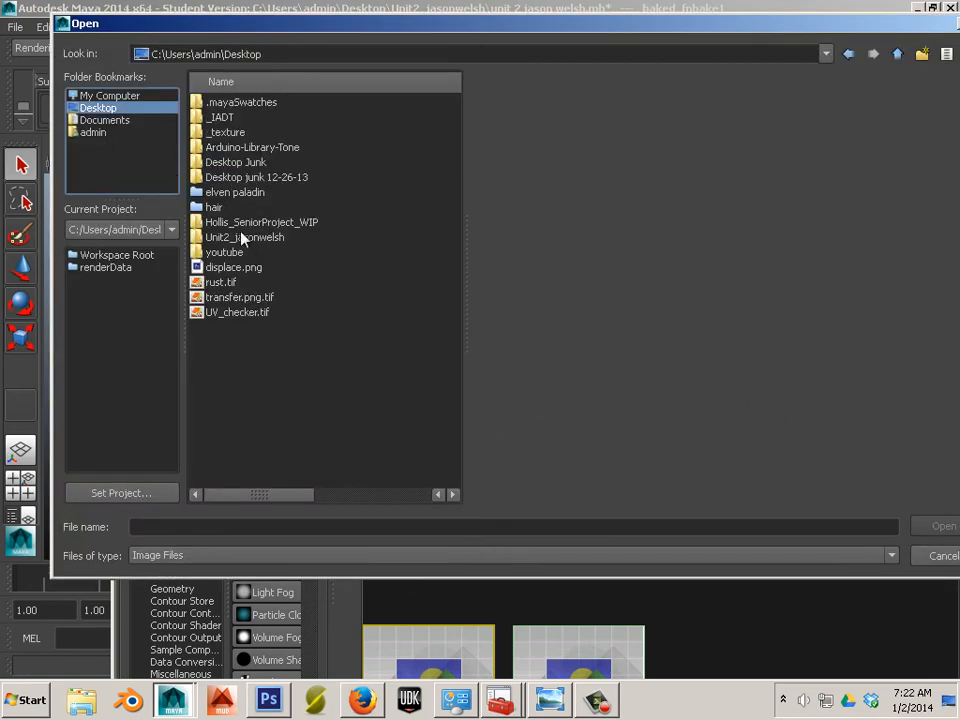
{"action": "double_click", "coordinate": [234, 239]}
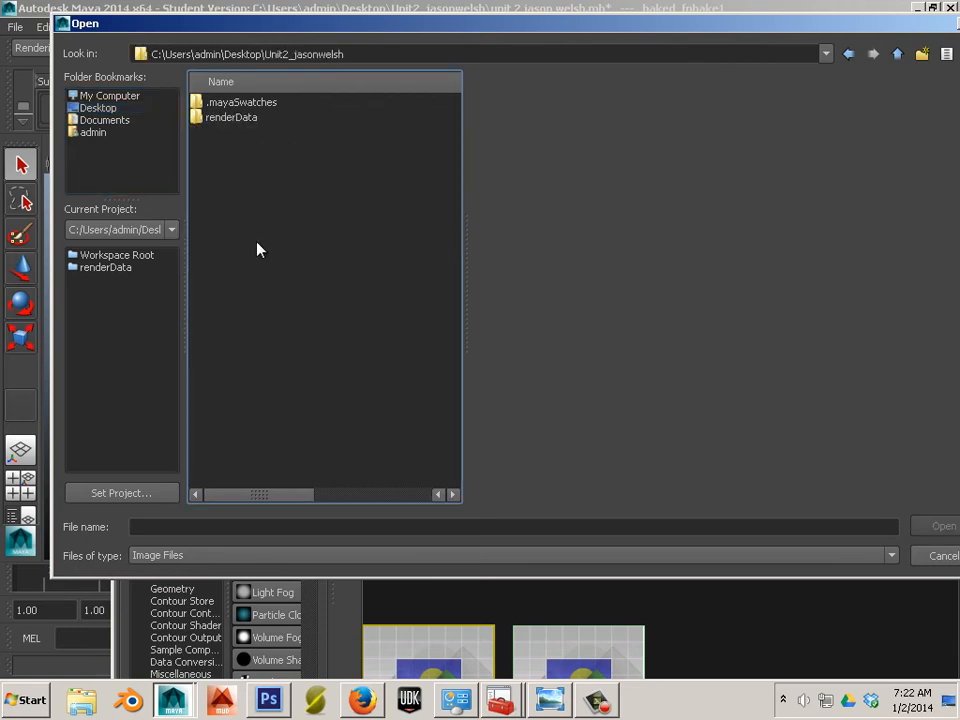
{"action": "double_click", "coordinate": [236, 118]}
{"action": "double_click", "coordinate": [226, 102]}
{"action": "double_click", "coordinate": [229, 120]}
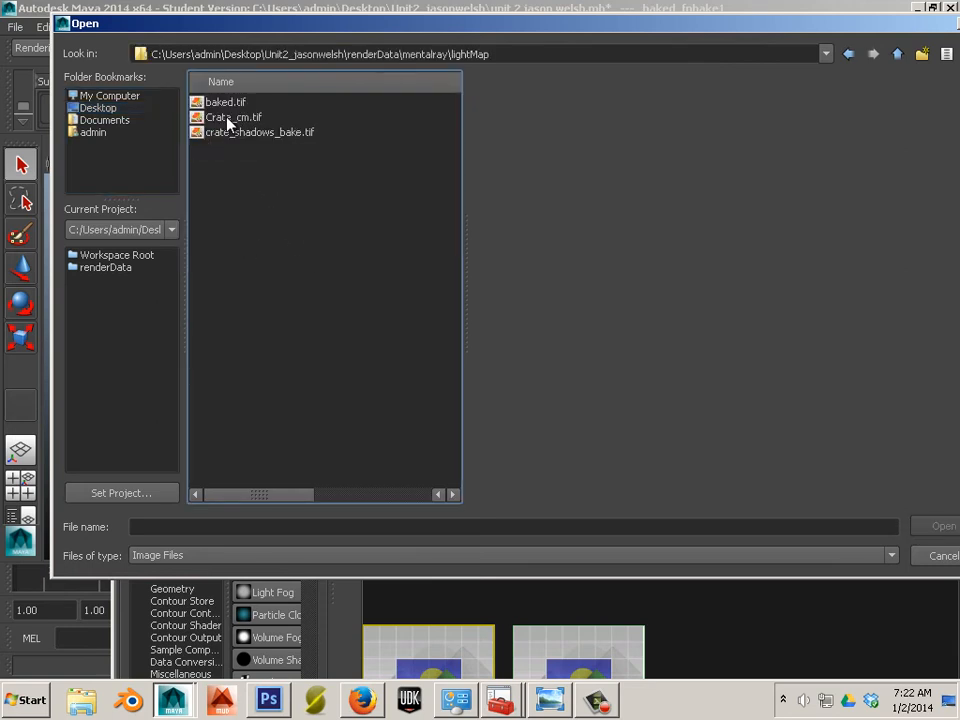
{"action": "double_click", "coordinate": [230, 121]}
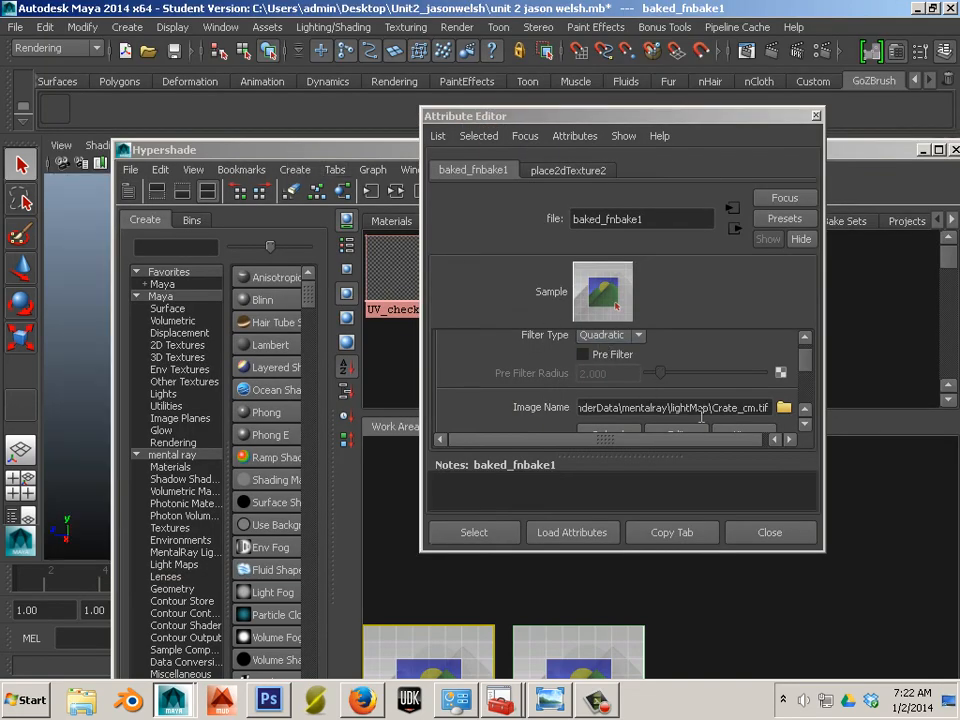
{"action": "left_click", "coordinate": [622, 407]}
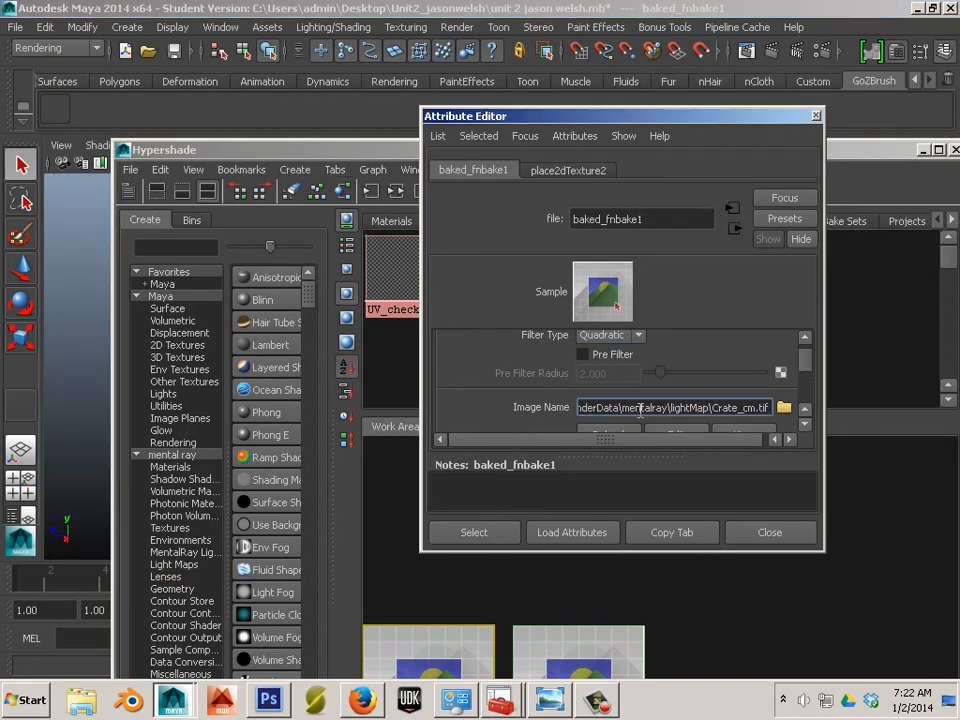
{"action": "left_click", "coordinate": [760, 533]}
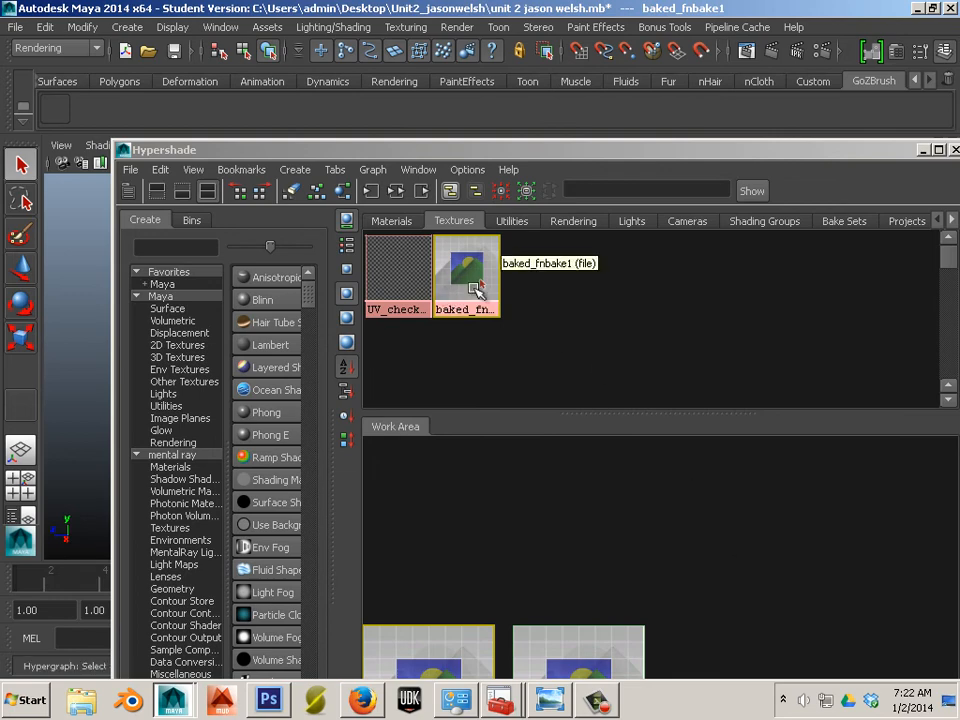
- Set the current Maya project to the Unit2 folder on the Desktop
{"action": "left_click", "coordinate": [15, 27]}
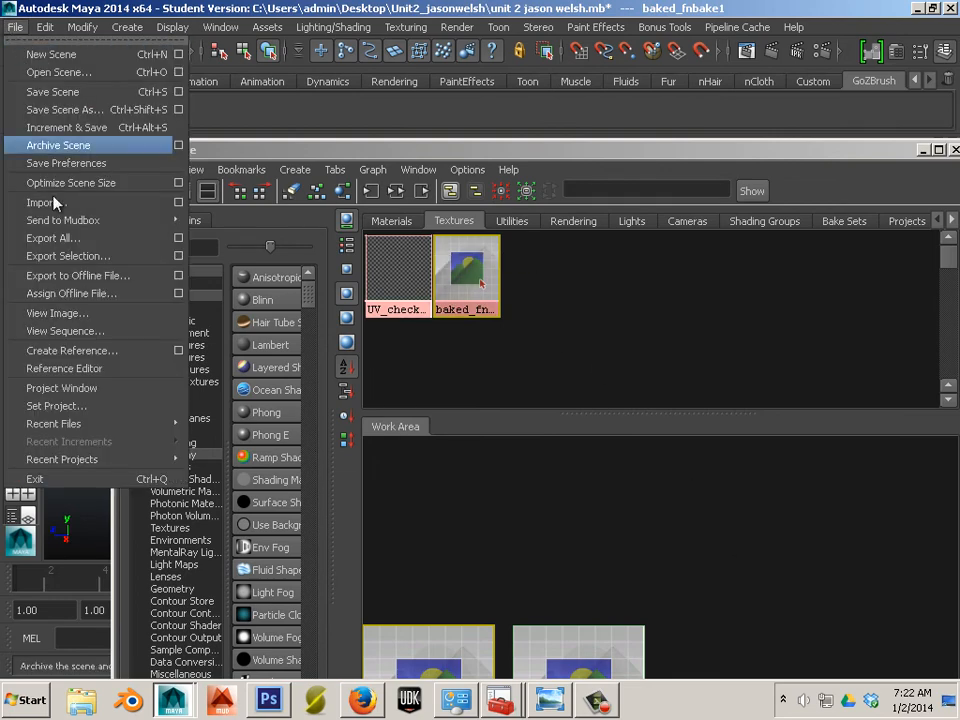
{"action": "left_click", "coordinate": [77, 407]}
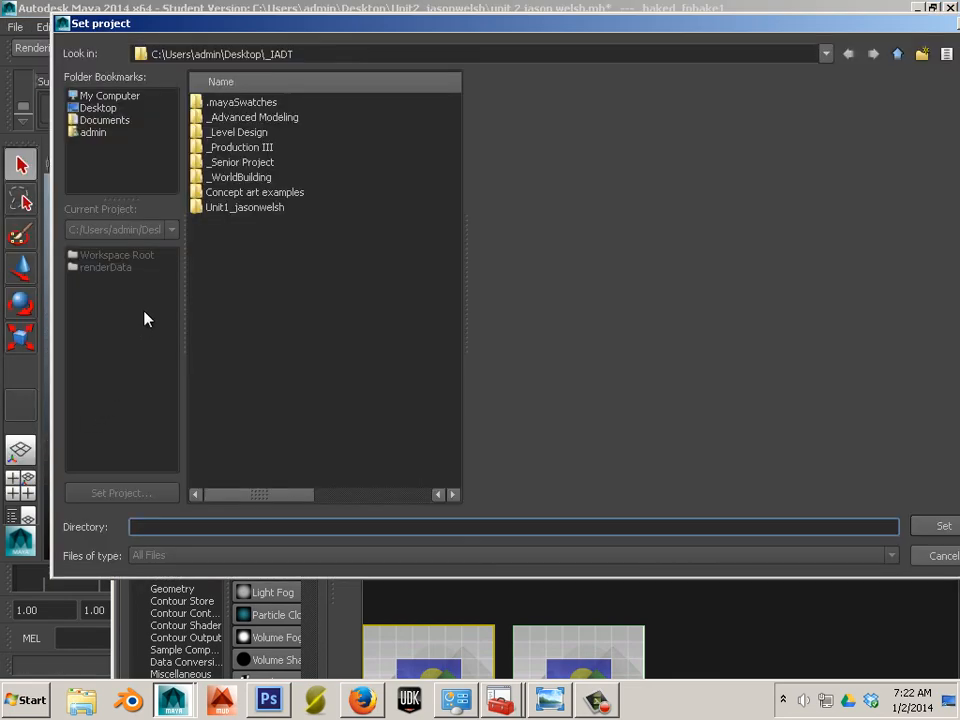
{"action": "left_click", "coordinate": [97, 108]}
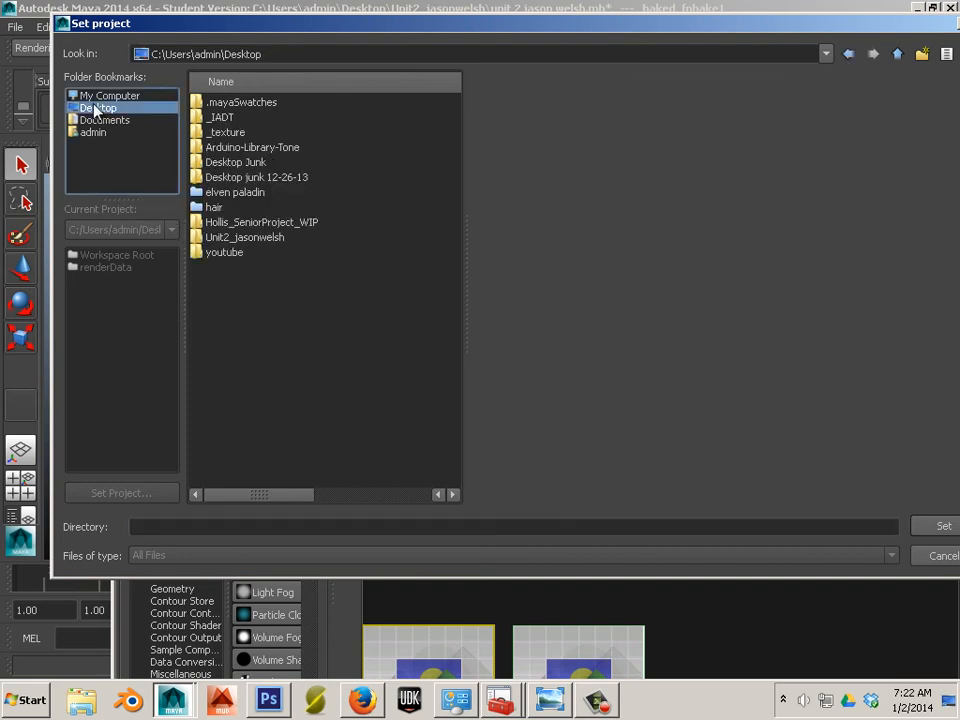
{"action": "double_click", "coordinate": [245, 237]}
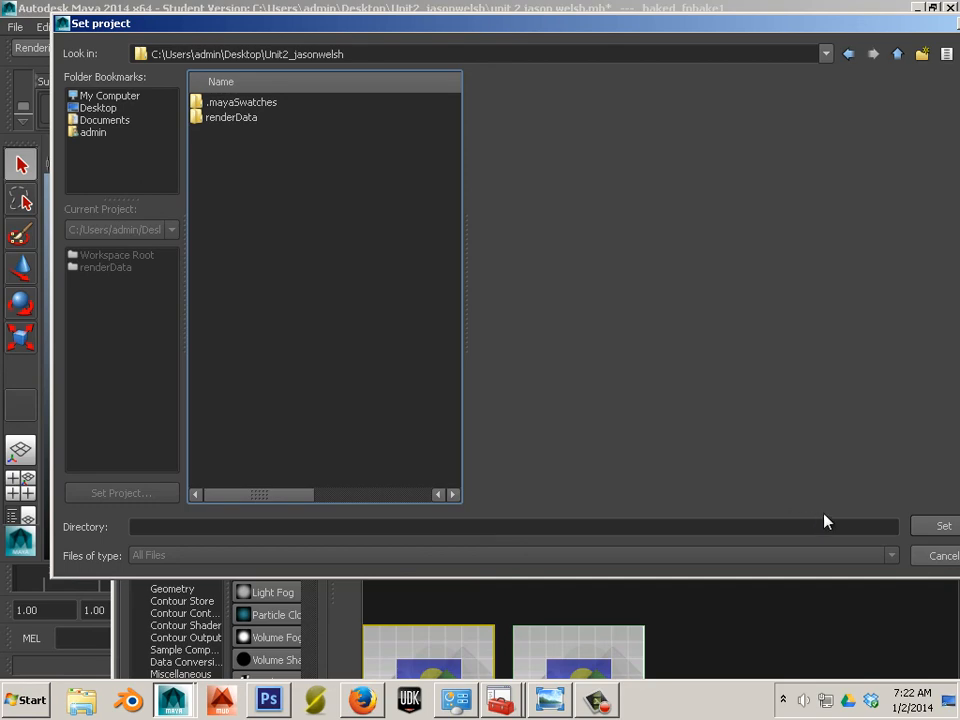
{"action": "left_click", "coordinate": [946, 527]}
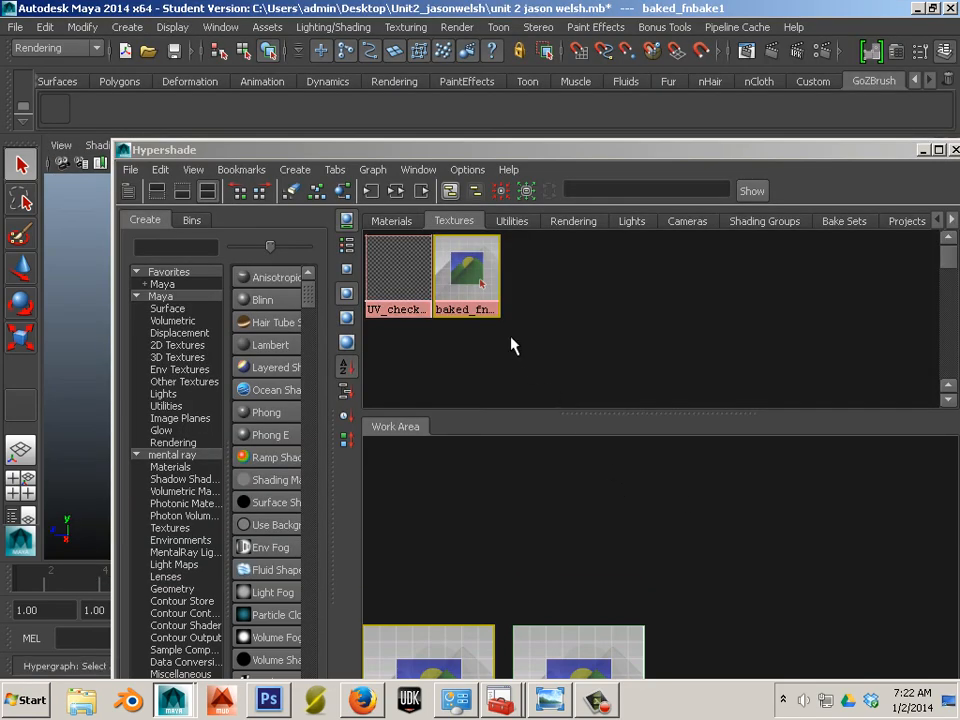
- Reopen the baked_fnbake1 texture's attributes and assign Crate_cm.tif from renderData/mentalray/lightMap as its image again
{"action": "double_click", "coordinate": [481, 283]}
{"action": "left_click", "coordinate": [785, 408]}
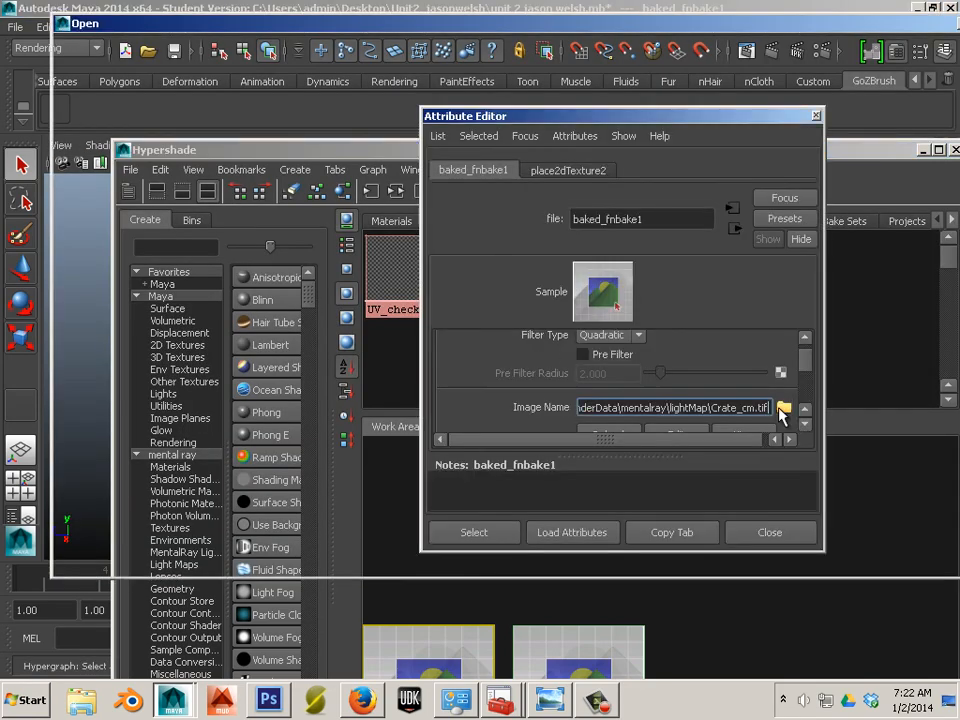
{"action": "double_click", "coordinate": [238, 117]}
{"action": "double_click", "coordinate": [225, 108]}
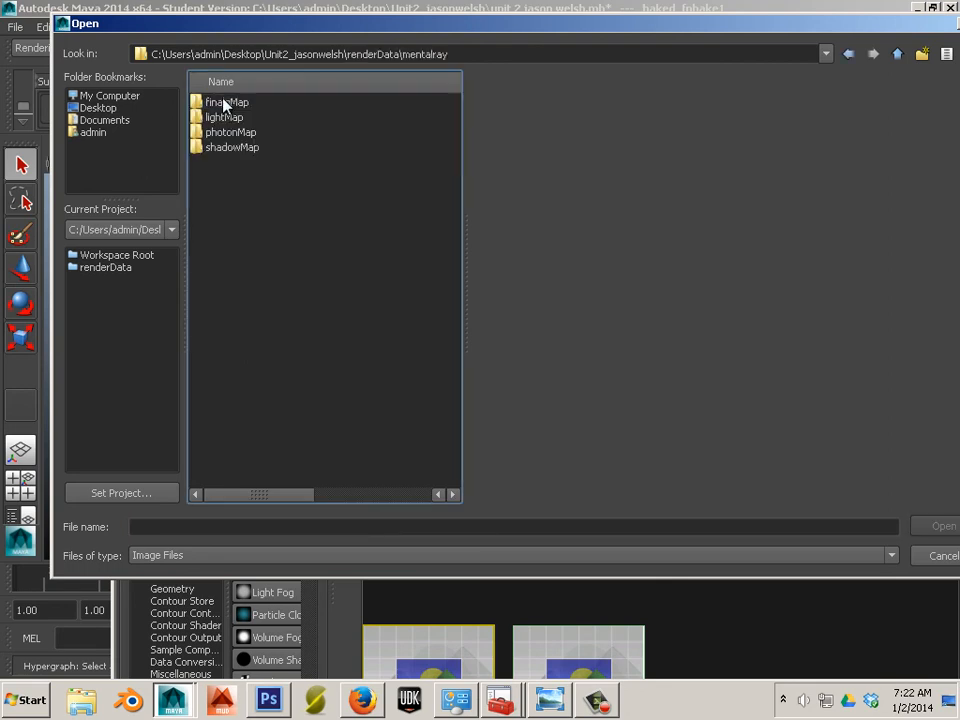
{"action": "double_click", "coordinate": [224, 118]}
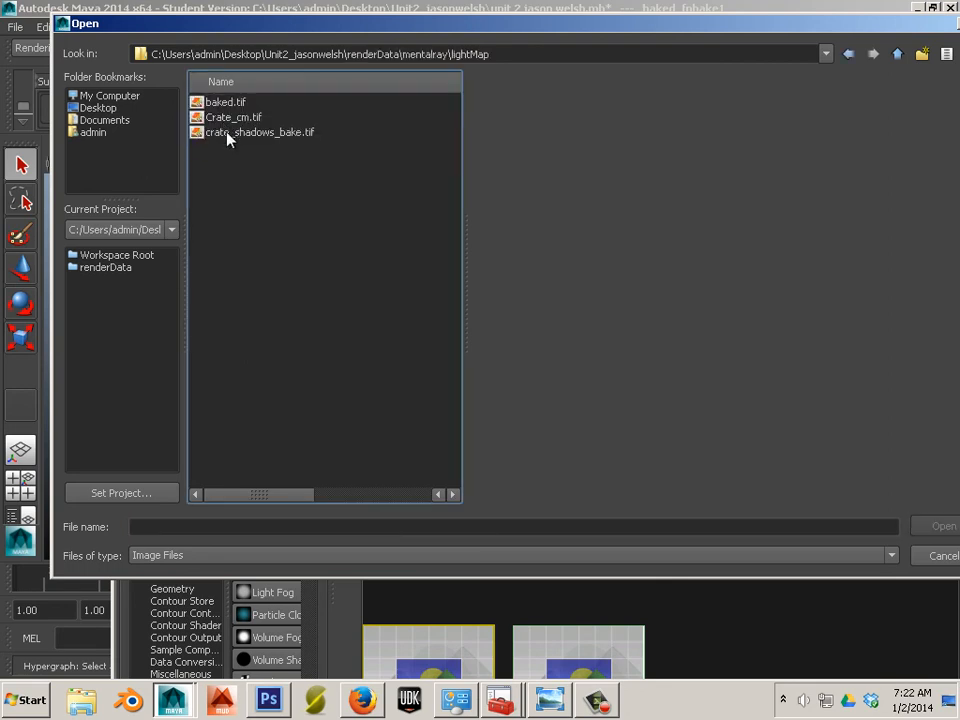
{"action": "double_click", "coordinate": [218, 118]}
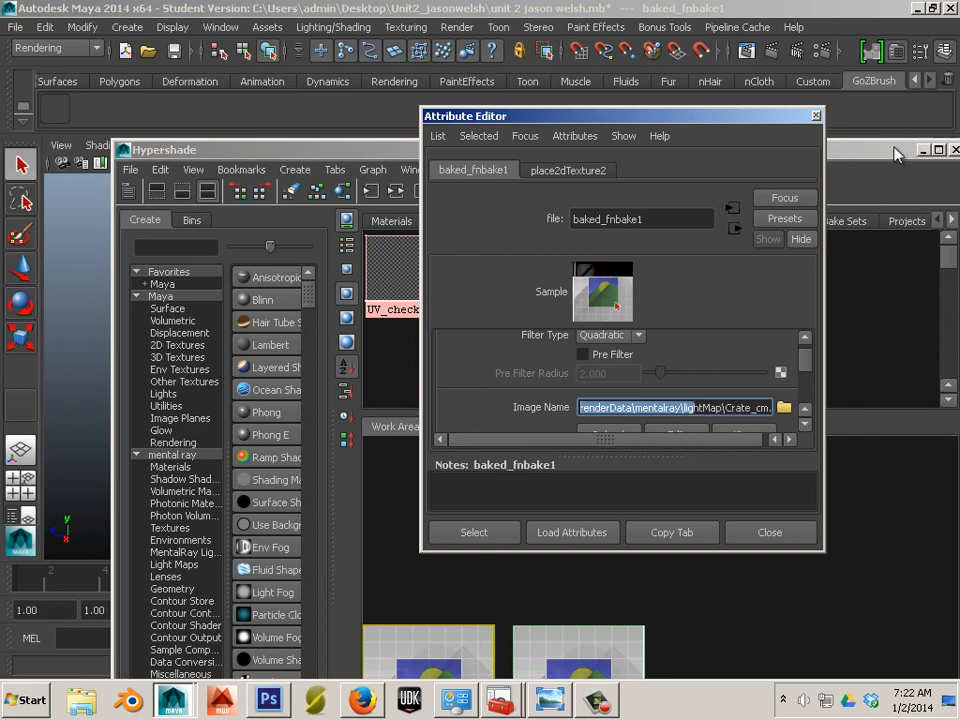
- Move the Hypershade clear of the crate, close the texture attributes and inspect the textured crate panel in the viewport
{"action": "left_click_drag", "start_coordinate": [918, 153], "coordinate": [620, 515]}
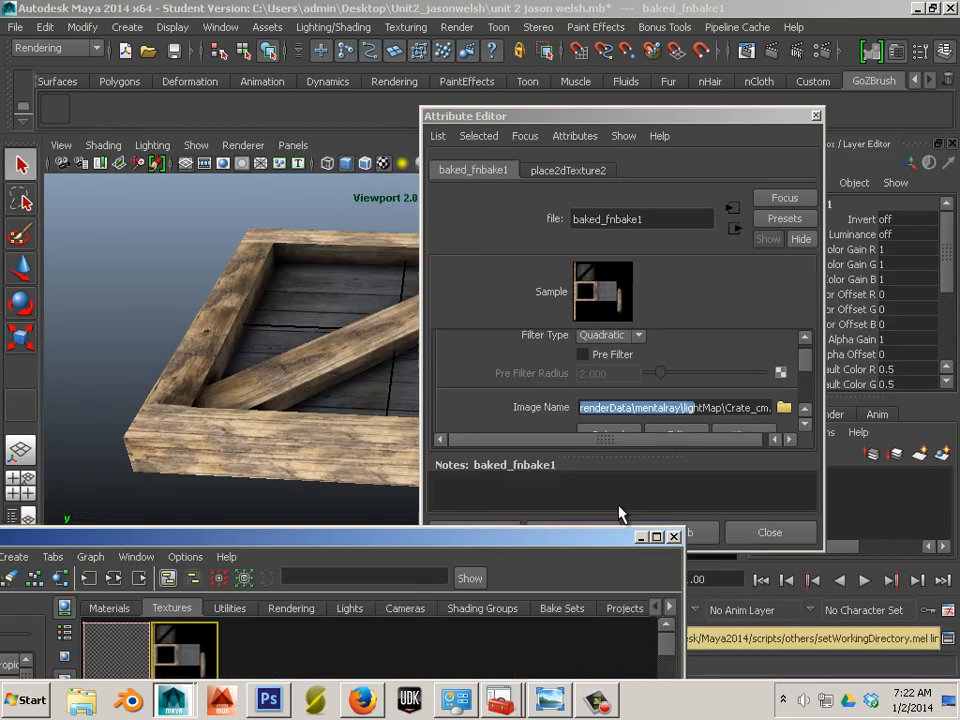
{"action": "left_click", "coordinate": [817, 115]}
{"action": "left_click", "coordinate": [578, 240]}
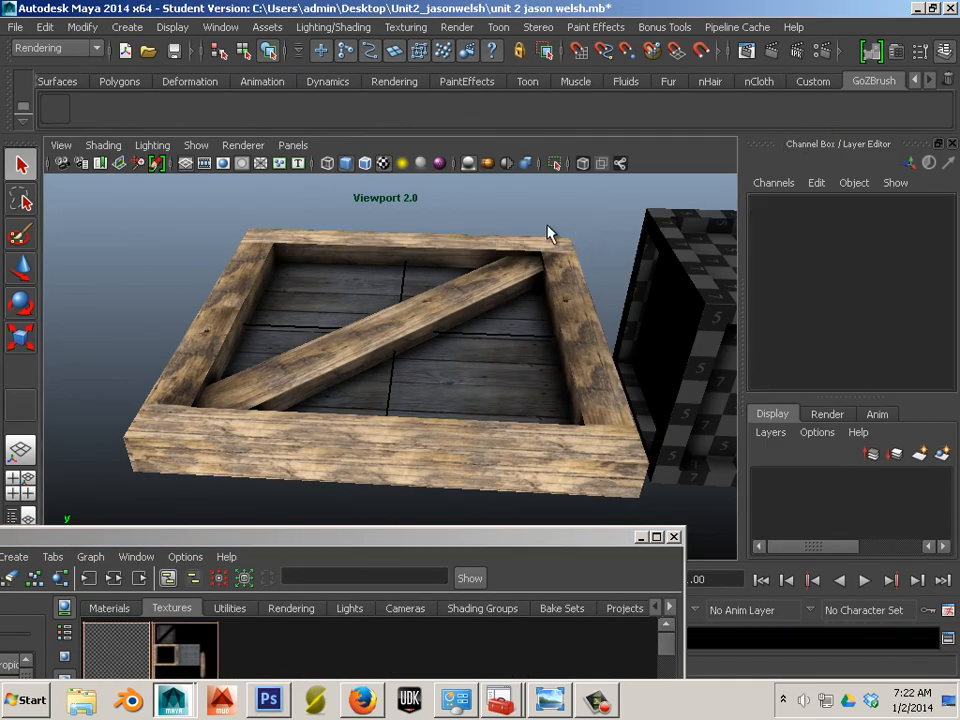
{"action": "left_click_drag", "start_coordinate": [551, 234], "coordinate": [430, 363]}
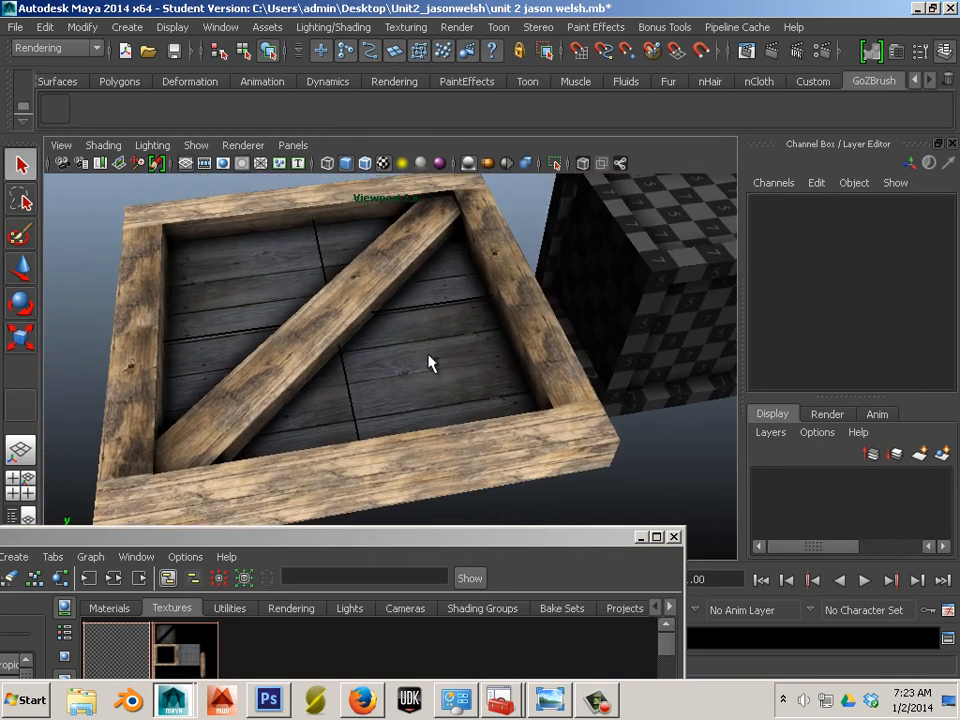
- Switch the viewport renderer from Viewport 2.0 to Default Quality Rendering and view the crate's wood frame up close
{"action": "left_click", "coordinate": [298, 192]}
{"action": "left_click", "coordinate": [243, 145]}
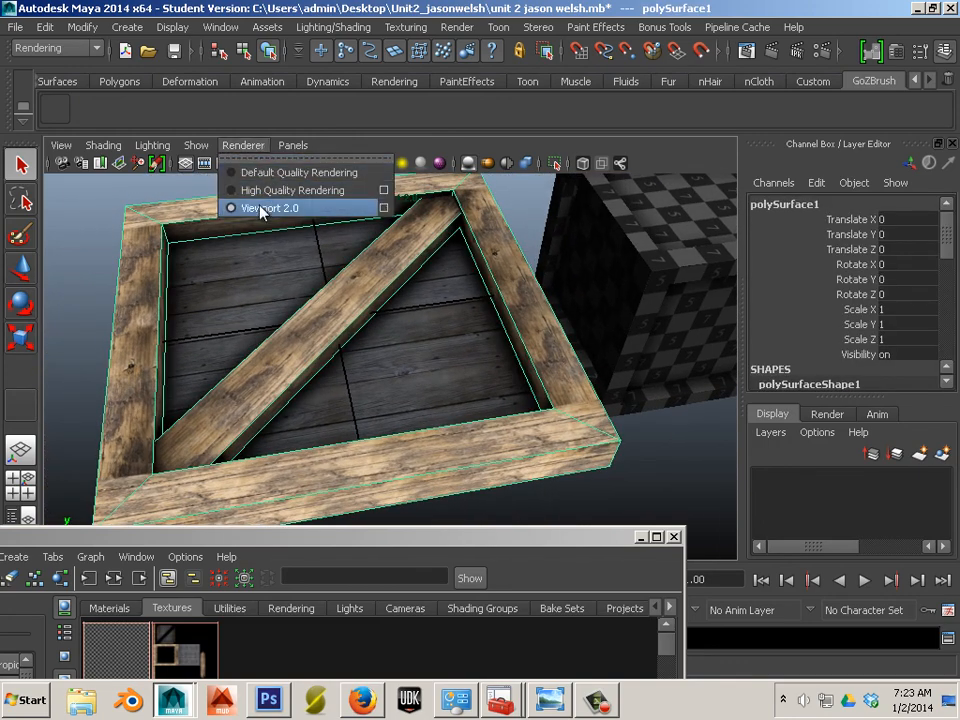
{"action": "left_click", "coordinate": [240, 208]}
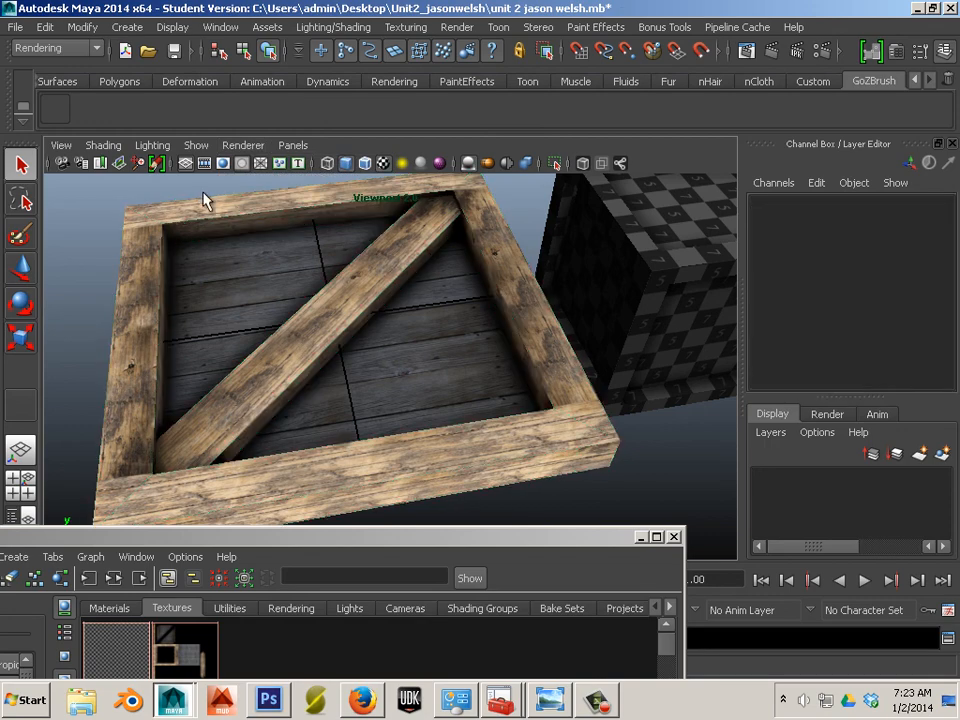
{"action": "left_click", "coordinate": [245, 147]}
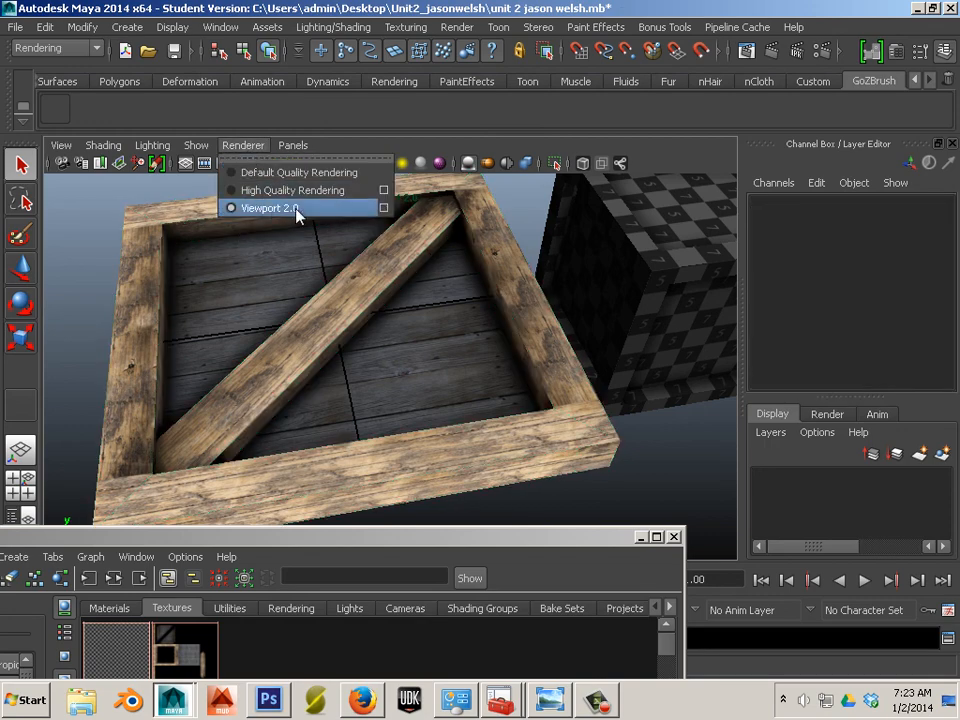
{"action": "left_click", "coordinate": [310, 210]}
{"action": "left_click", "coordinate": [243, 146]}
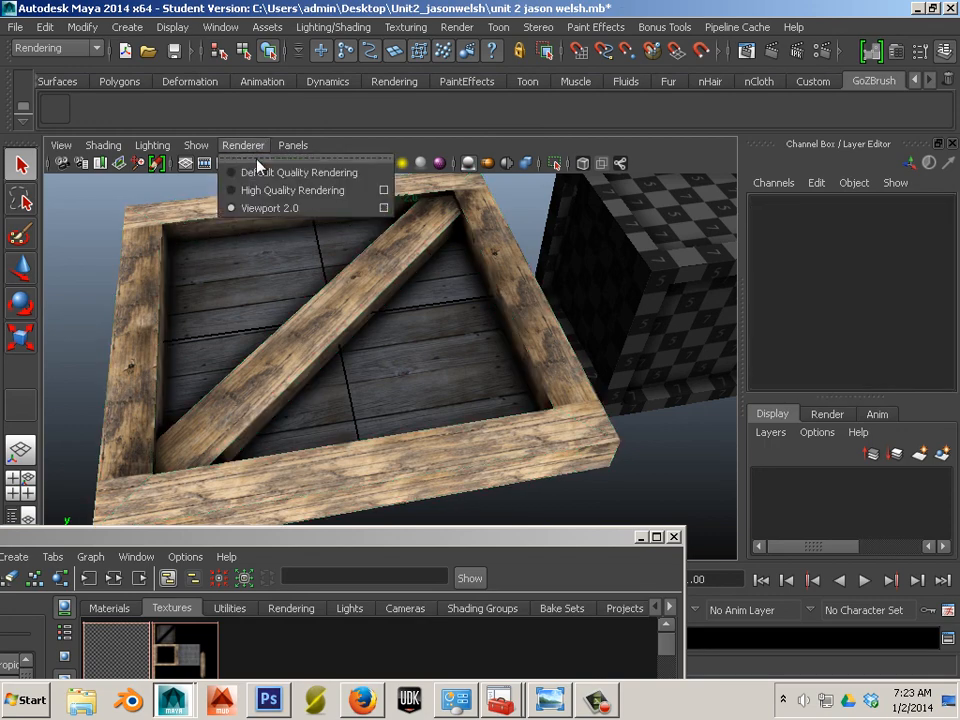
{"action": "left_click", "coordinate": [252, 173]}
{"action": "left_click_drag", "start_coordinate": [418, 285], "coordinate": [491, 347]}
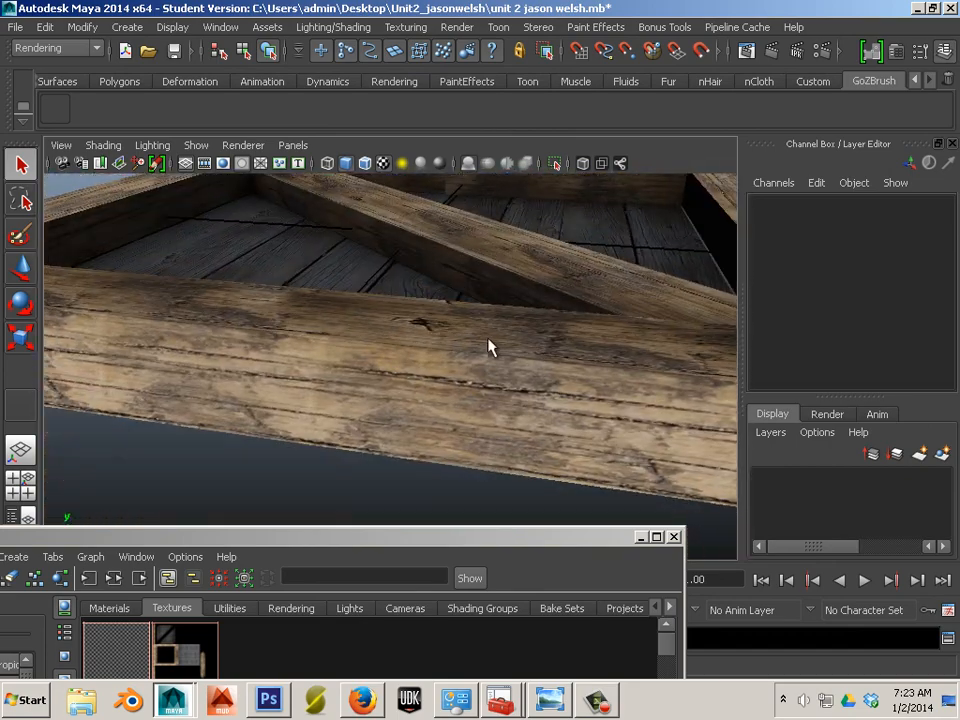
- Select and frame the textured crate panel, and raise it about 0.238 units along Y
{"action": "left_click", "coordinate": [527, 343]}
{"action": "key", "text": "f"}
{"action": "left_click", "coordinate": [21, 268]}
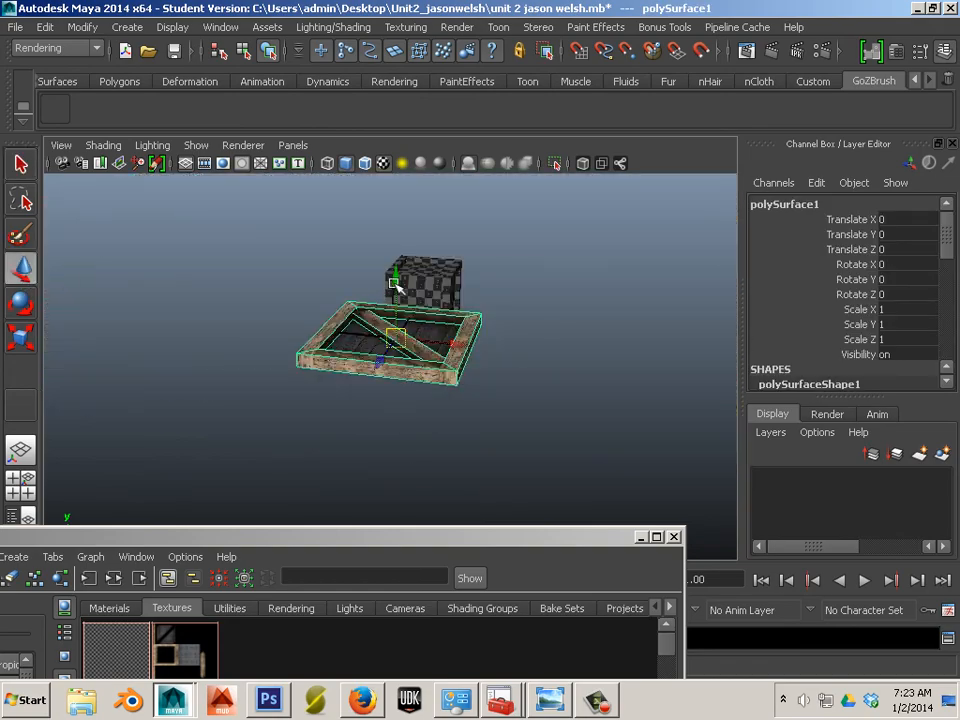
{"action": "left_click_drag", "start_coordinate": [398, 282], "coordinate": [397, 268]}
- Examine the crate panel's wood and baked shadows from several angles, and reselect the panel
{"action": "left_click", "coordinate": [225, 287]}
{"action": "left_click_drag", "start_coordinate": [225, 287], "coordinate": [542, 381]}
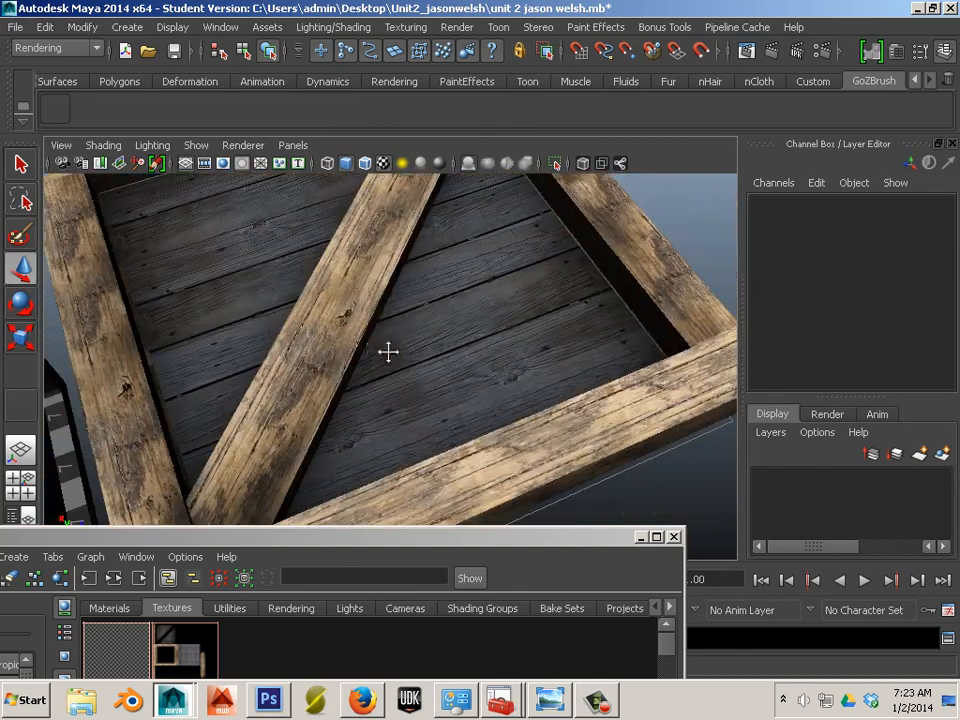
{"action": "mouse_move", "coordinate": [388, 349]}
{"action": "left_mouse_down"}
{"action": "mouse_move", "coordinate": [441, 336]}
{"action": "mouse_move", "coordinate": [392, 336]}
{"action": "mouse_move", "coordinate": [324, 283]}
{"action": "mouse_move", "coordinate": [306, 281]}
{"action": "mouse_move", "coordinate": [420, 294]}
{"action": "mouse_move", "coordinate": [508, 320]}
{"action": "mouse_move", "coordinate": [414, 328]}
{"action": "mouse_move", "coordinate": [388, 343]}
{"action": "left_mouse_up"}
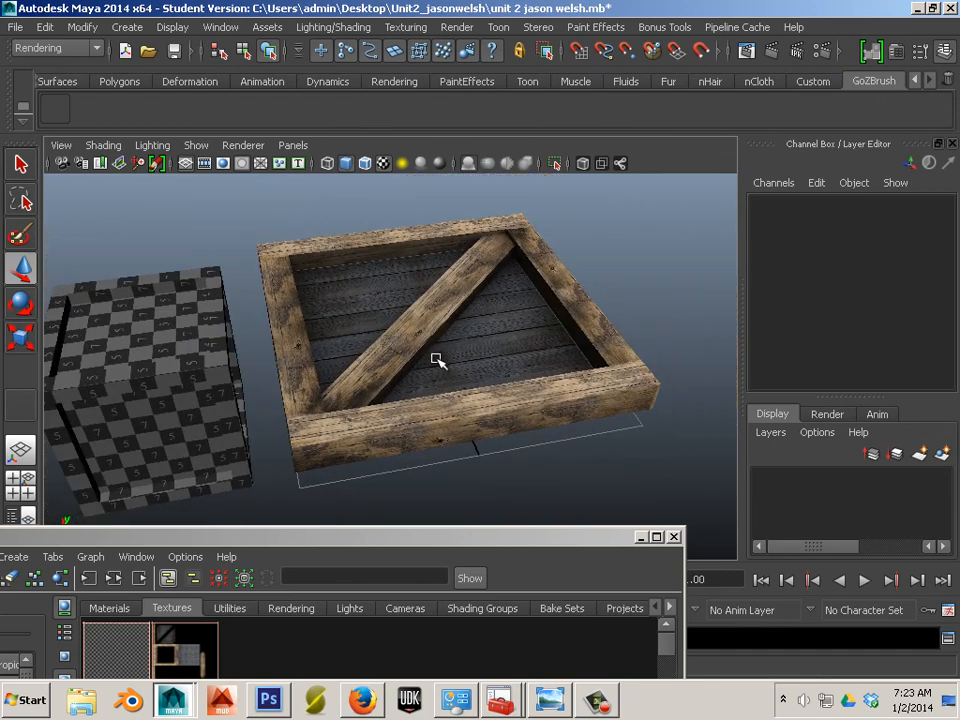
{"action": "scroll", "coordinate": [436, 359], "scroll_direction": "down", "scroll_amount": 5}
{"action": "left_click_drag", "start_coordinate": [533, 429], "coordinate": [560, 452]}
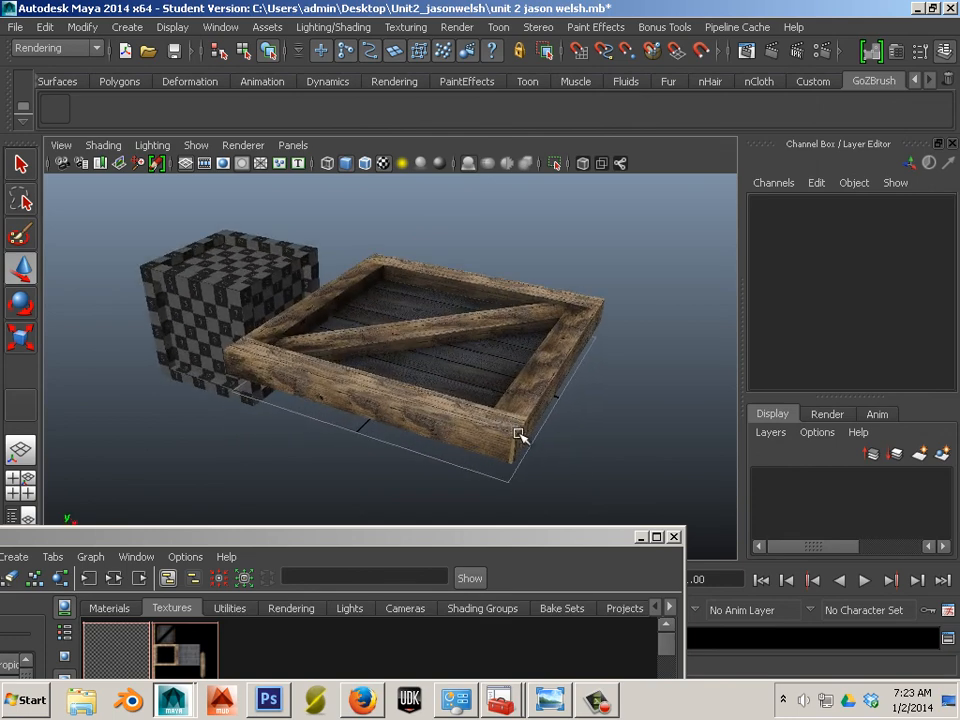
{"action": "left_click", "coordinate": [518, 435]}
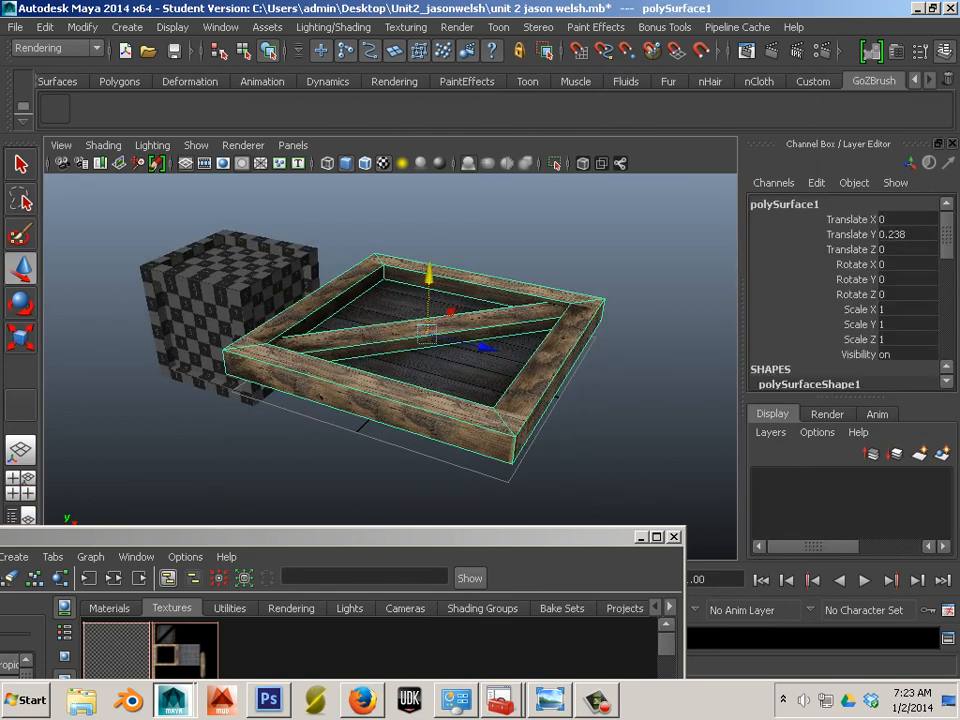